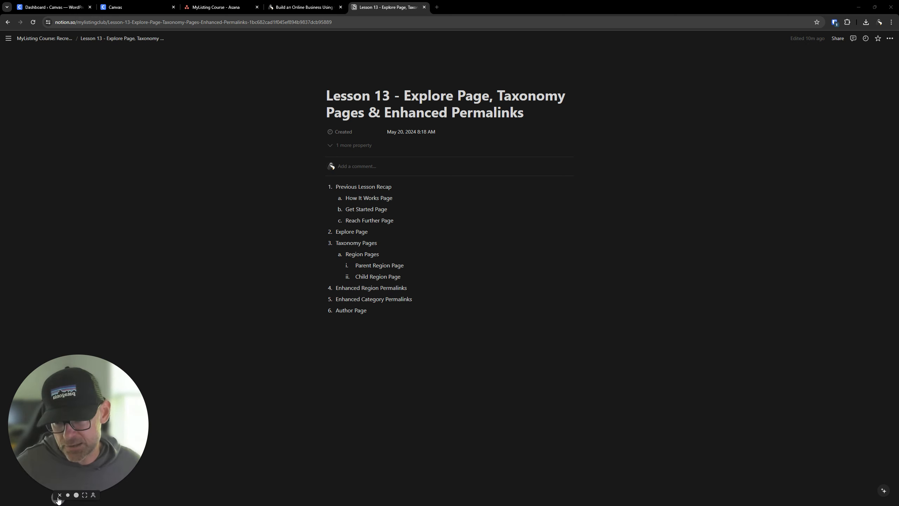
Switch to the MyListing Course board in Asana, read through the Explore Page task's description, and close the task details.
left_click(59, 495)
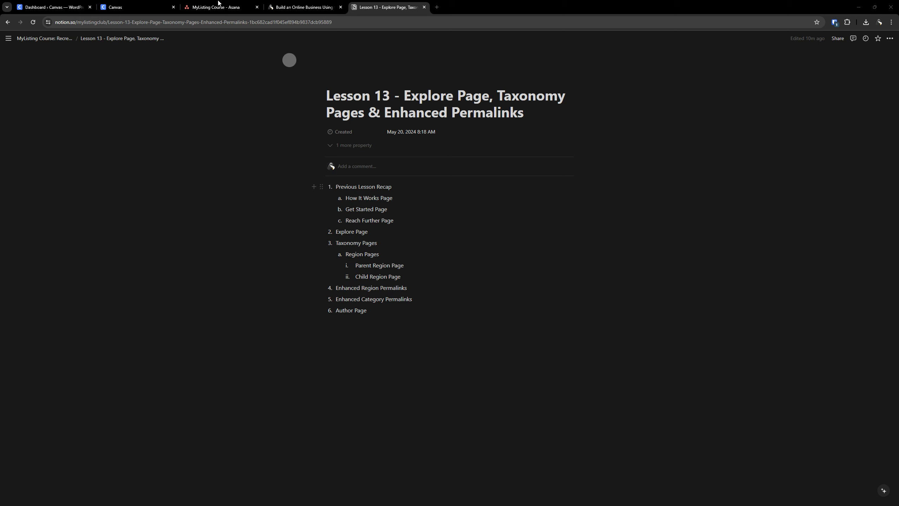
left_click(200, 3)
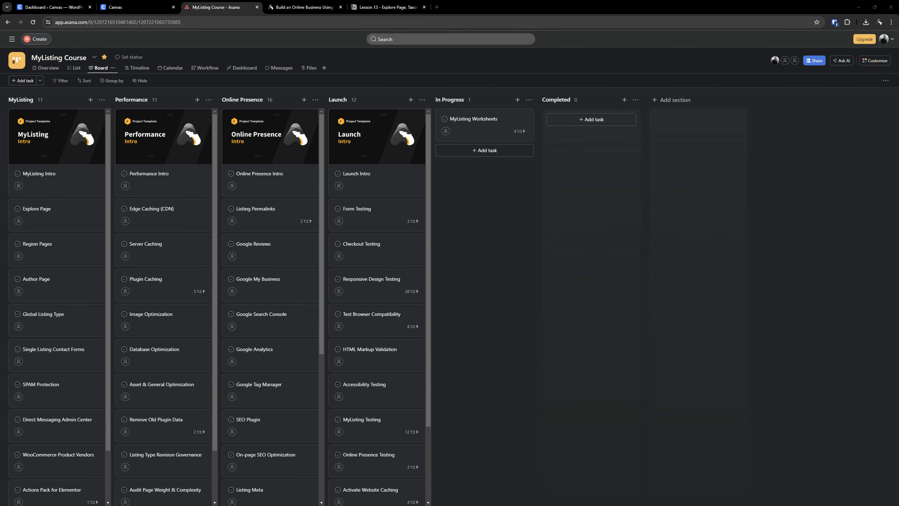
left_click(57, 215)
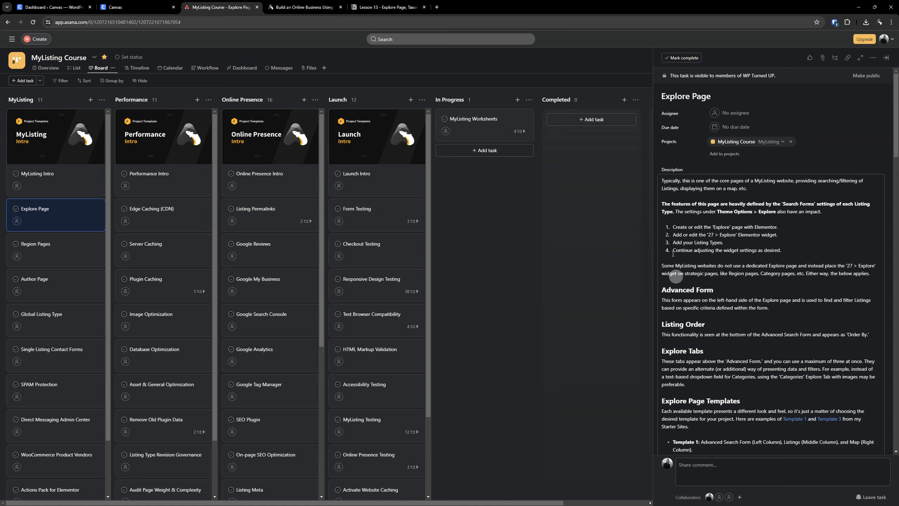
scroll(684, 266, "down", 15)
scroll(688, 267, "up", 13)
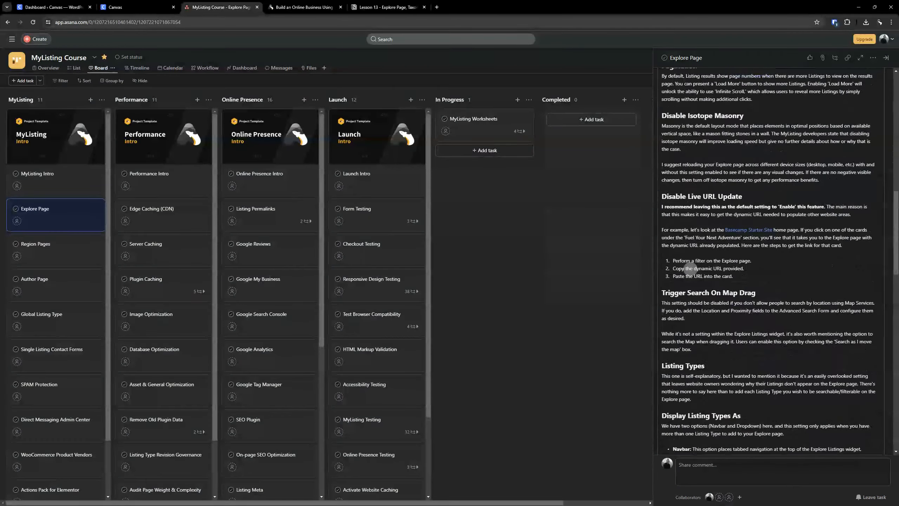
scroll(690, 268, "up", 2)
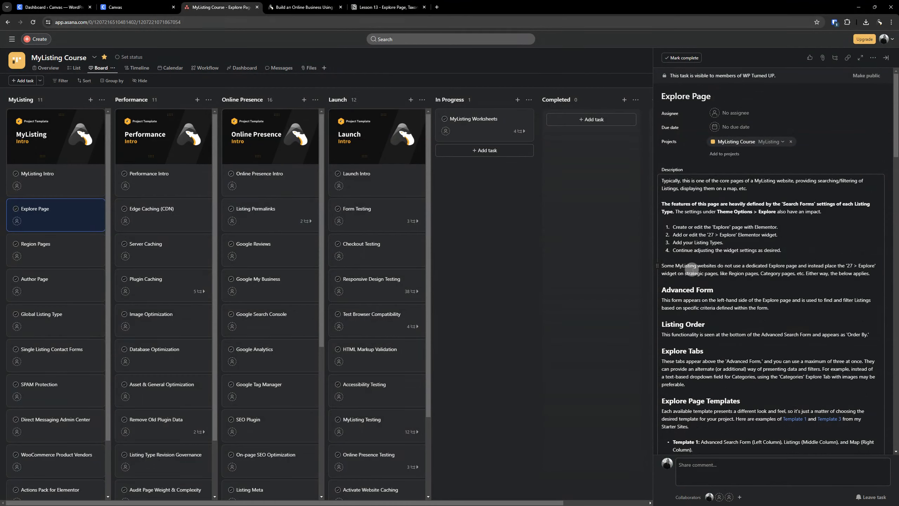
scroll(691, 268, "down", 10)
scroll(722, 266, "up", 10)
scroll(725, 265, "down", 10)
scroll(723, 271, "up", 10)
left_click(595, 300)
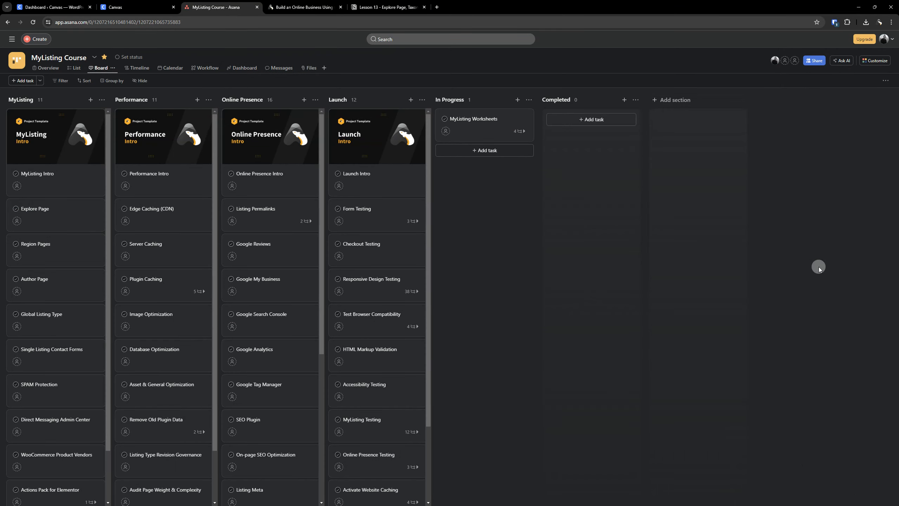
View the introduction and table of contents of the guide on building an online business with the MyListing theme.
left_click(294, 3)
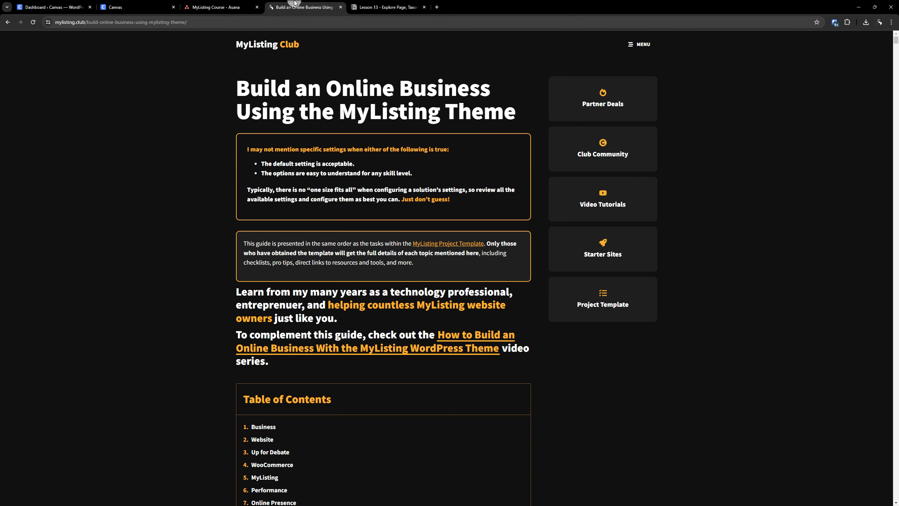
scroll(209, 188, "down", 1)
scroll(202, 192, "up", 1)
scroll(162, 208, "down", 1)
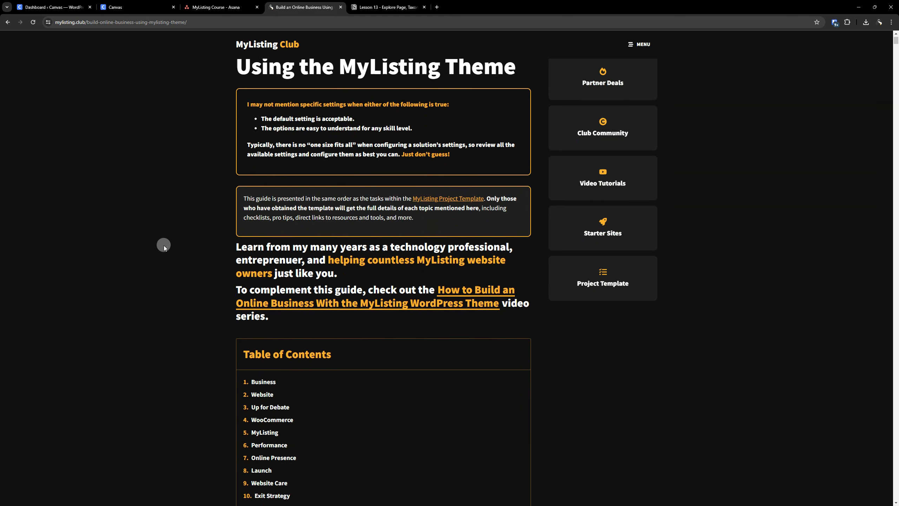
scroll(164, 245, "up", 1)
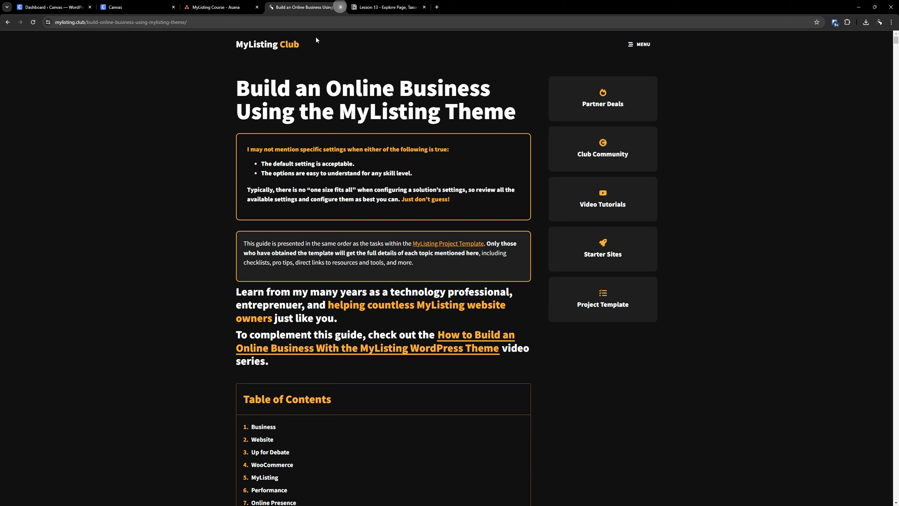
Look over the Lesson 13 outline in Notion, and close both the outline and the MyListing Club guide.
left_click(371, 4)
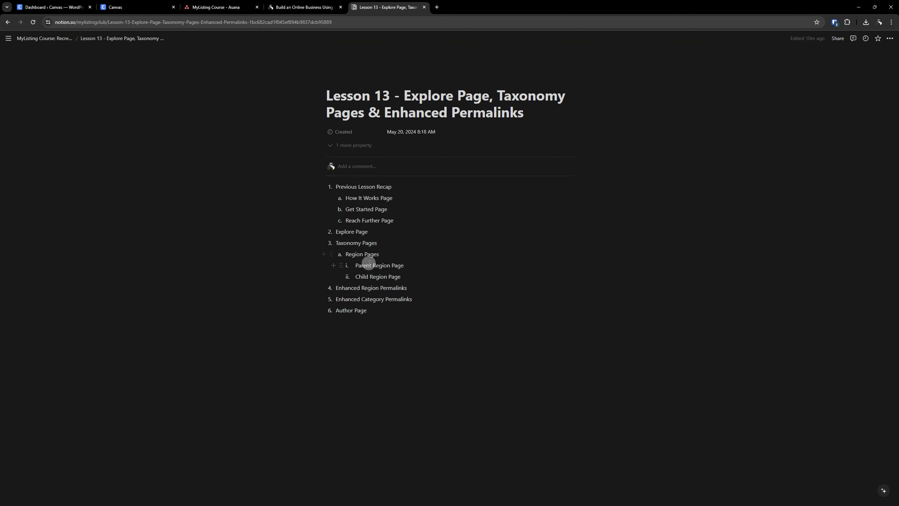
key("ctrl")
key("ctrl")
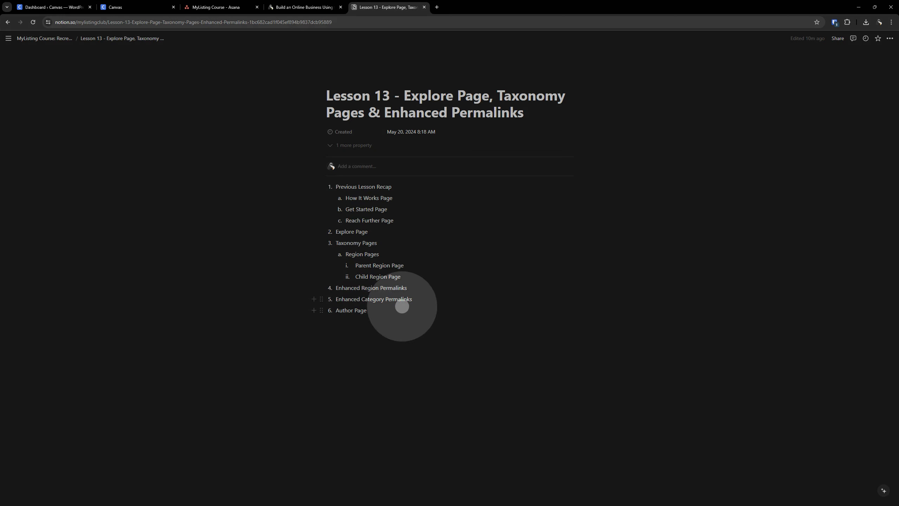
left_click(424, 7)
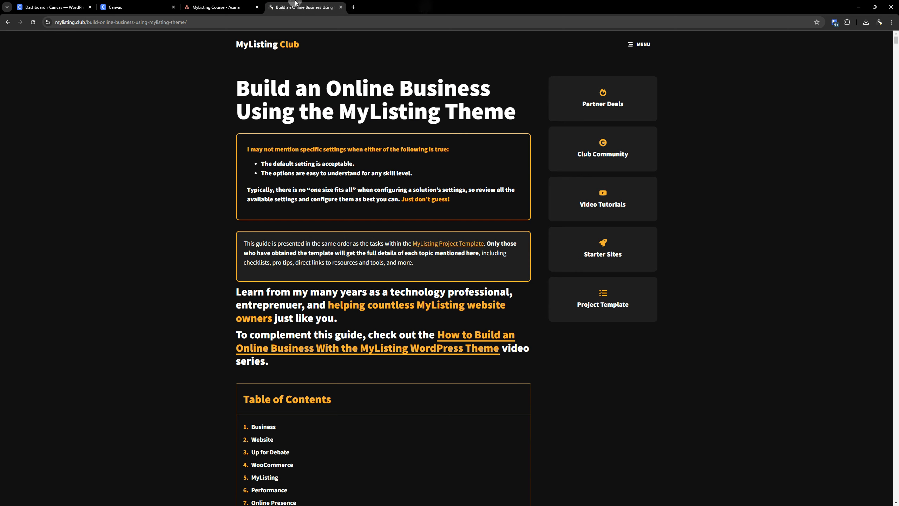
left_click(340, 7)
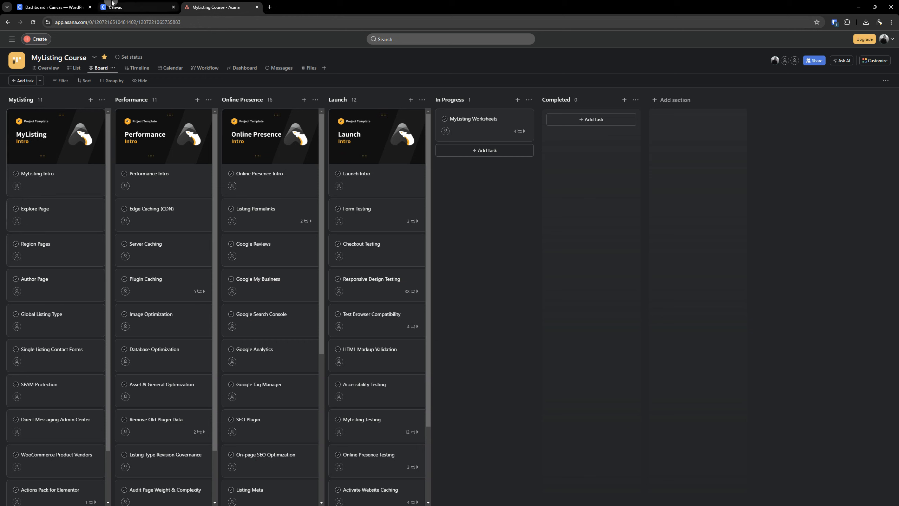
From the WordPress admin's list of pages, open the Explore page for editing in a new browser tab.
left_click(49, 2)
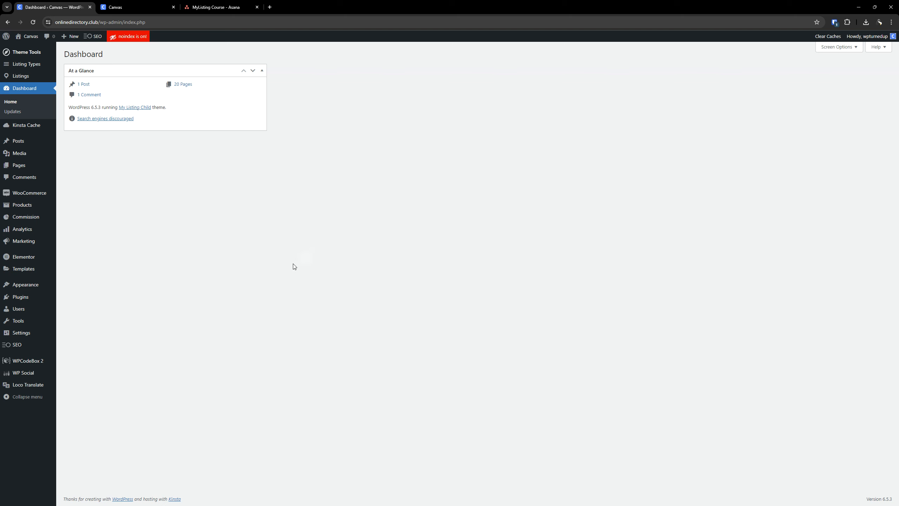
left_click(23, 165)
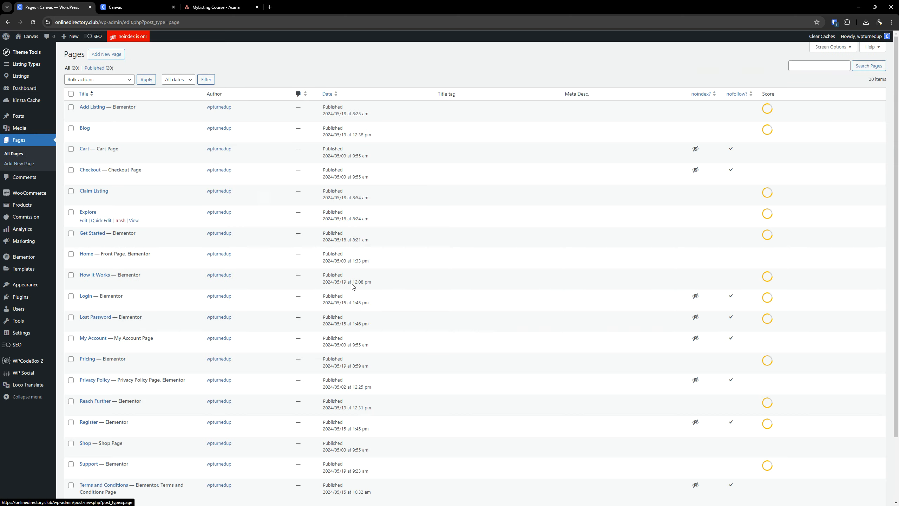
key("ctrl")
key("ctrl")
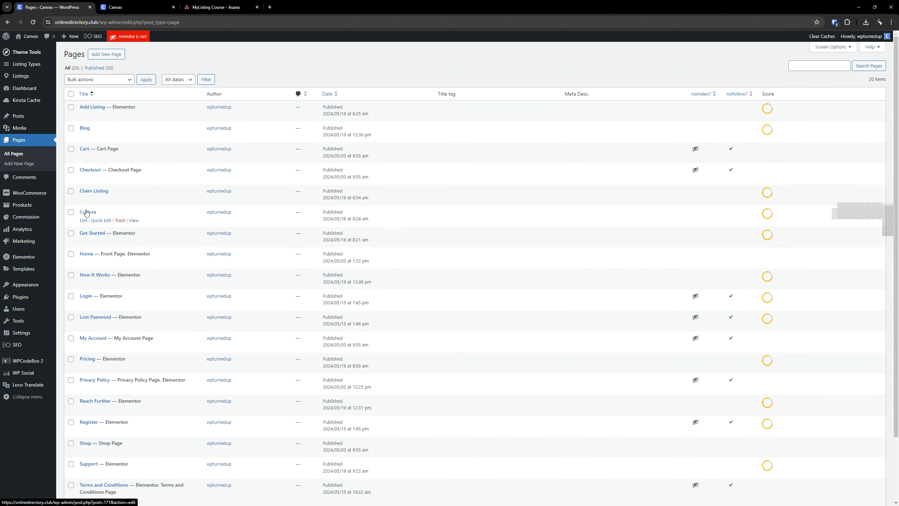
key("ctrl")
key("ctrl")
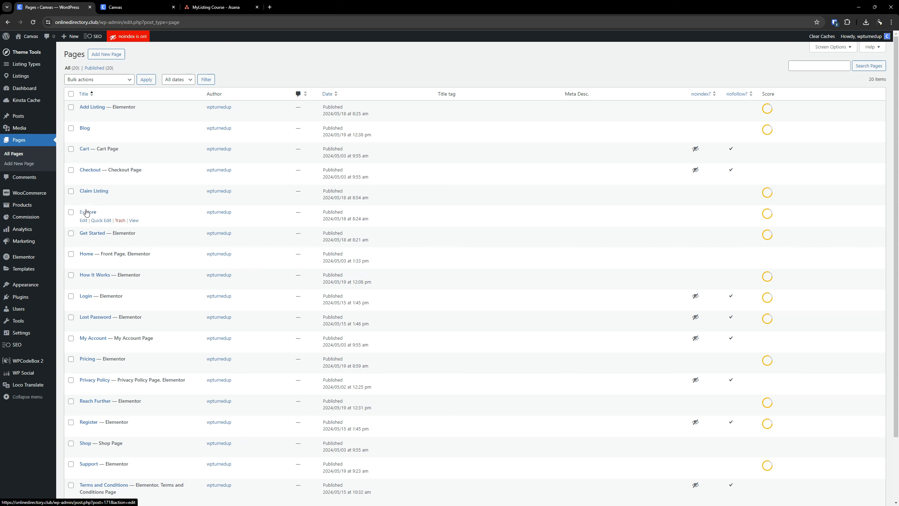
right_click(83, 220)
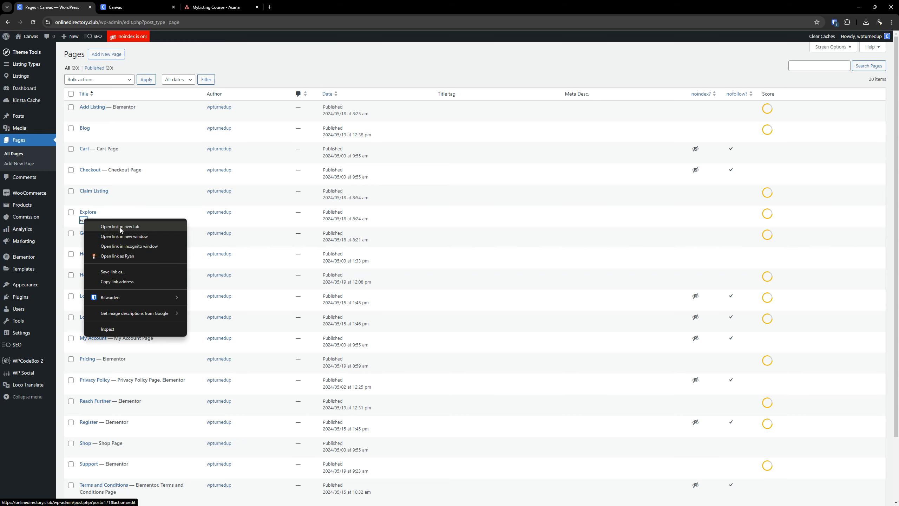
left_click(121, 226)
left_click(222, 7)
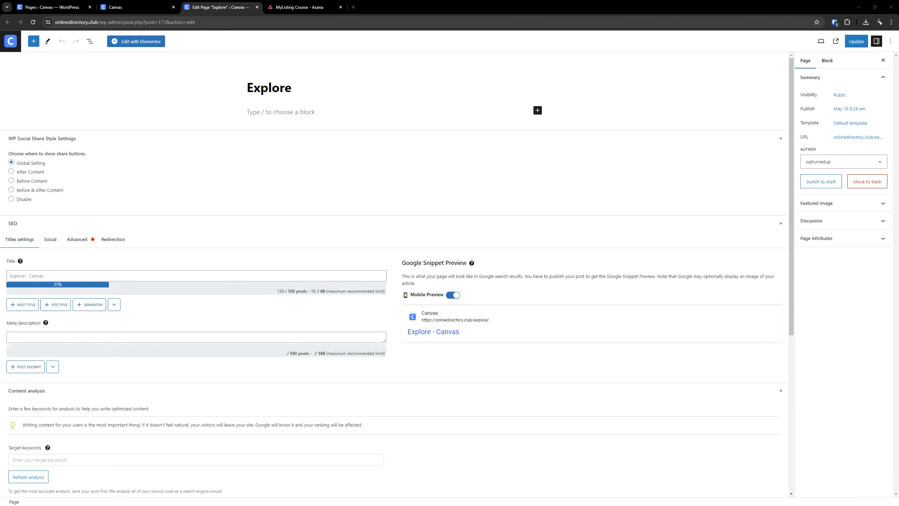
Edit the Explore page with Elementor and paste the copied explore container from the other site into its empty content area.
left_click(144, 41)
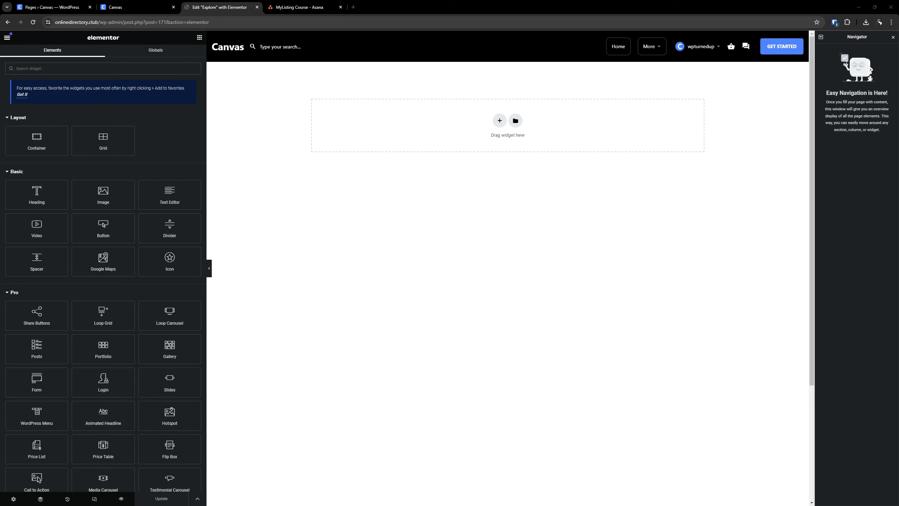
right_click(358, 139)
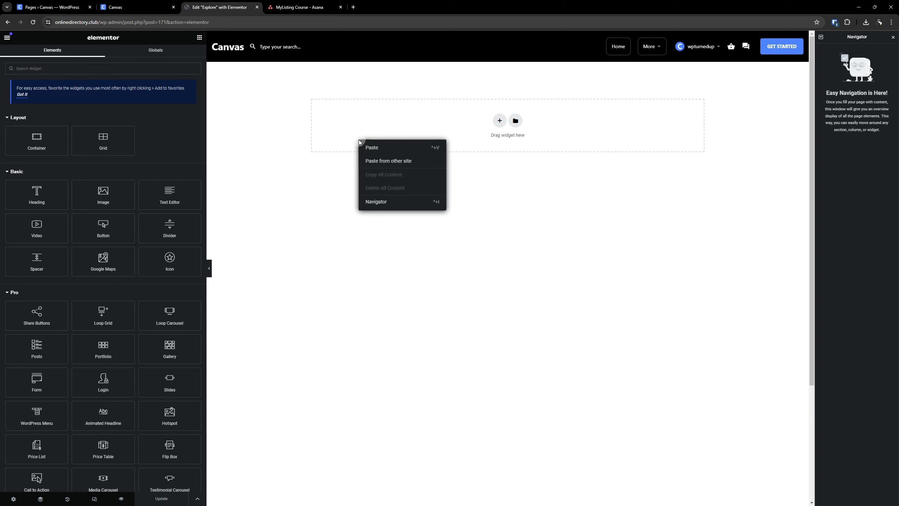
left_click(381, 160)
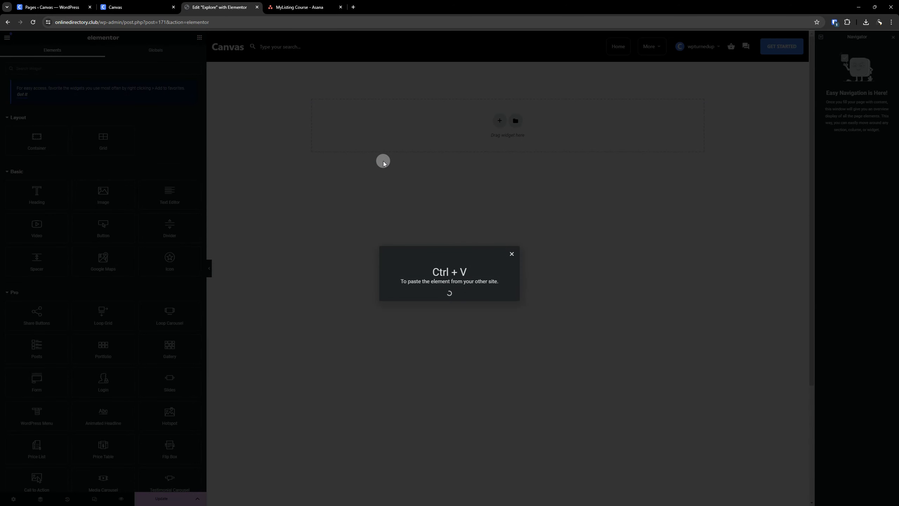
key("ctrl+v")
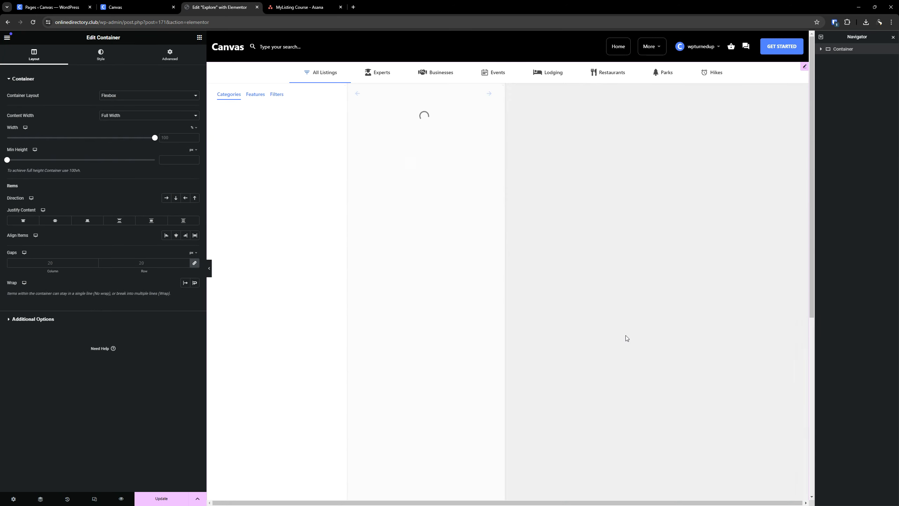
Examine the content settings of the 27 > Explore Listings widget, including its template, listing types and map options.
left_click(803, 68)
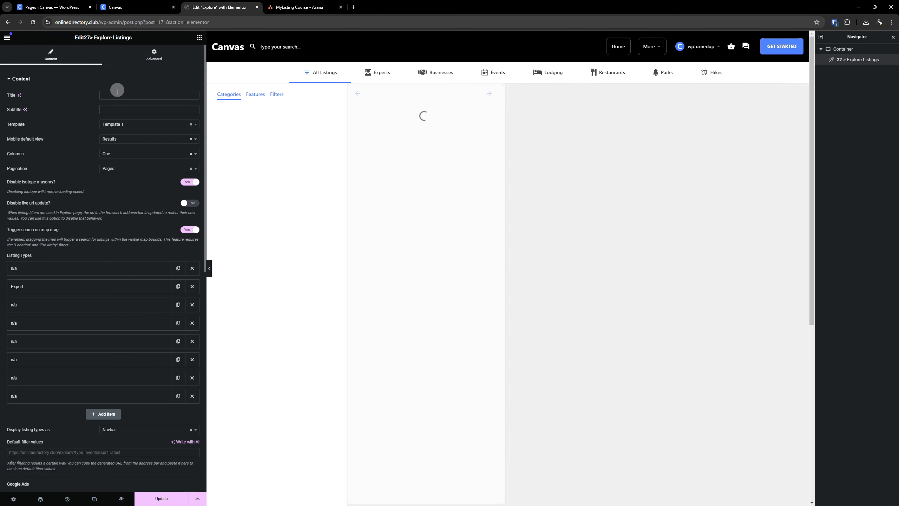
left_click(99, 36)
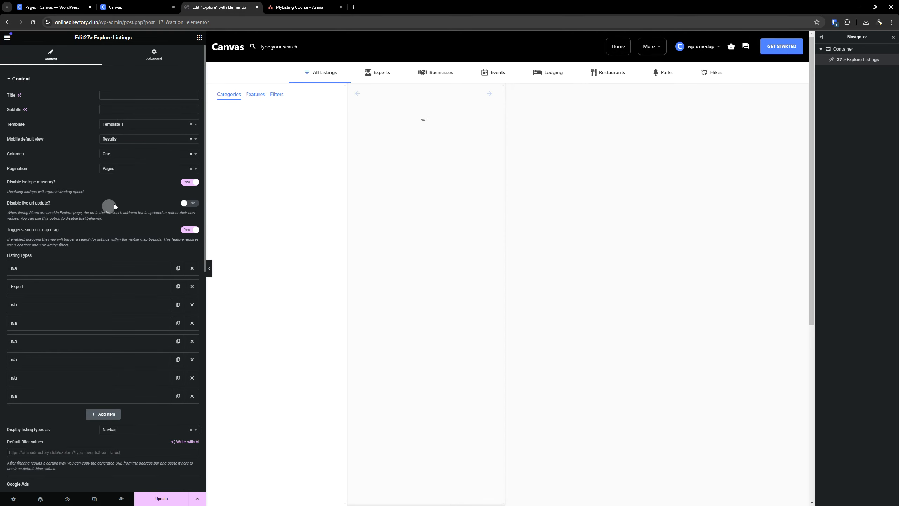
scroll(109, 248, "down", 2)
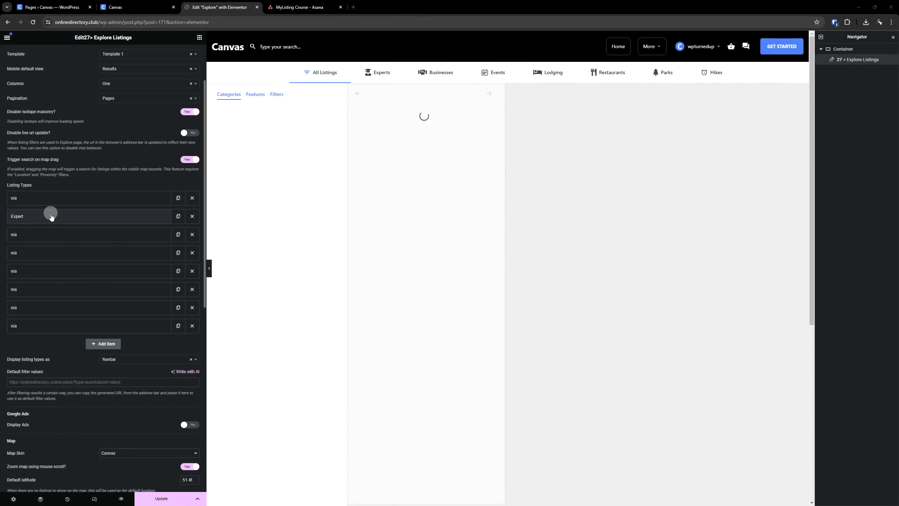
left_click(51, 216)
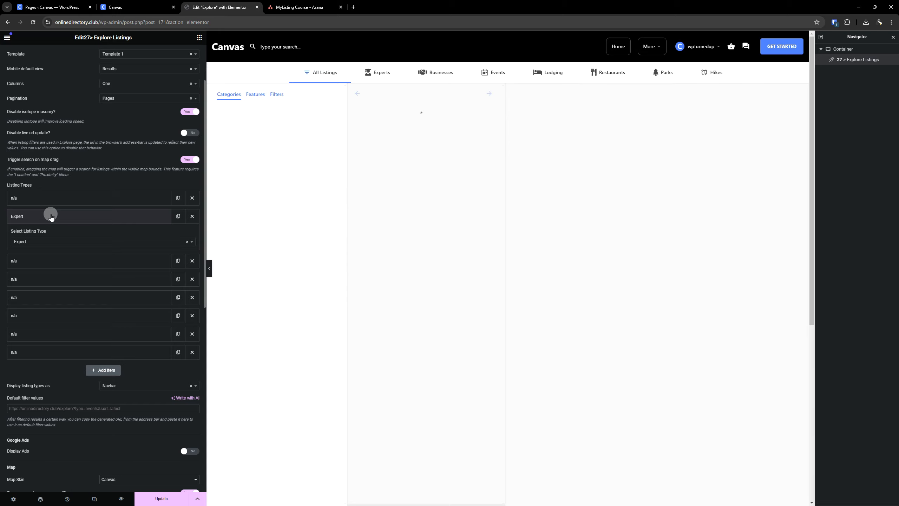
left_click(50, 216)
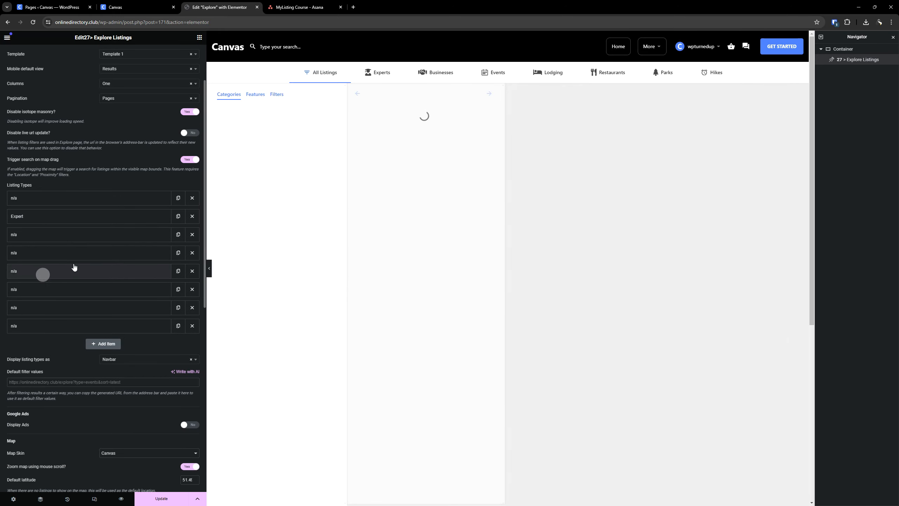
scroll(32, 244, "down", 1)
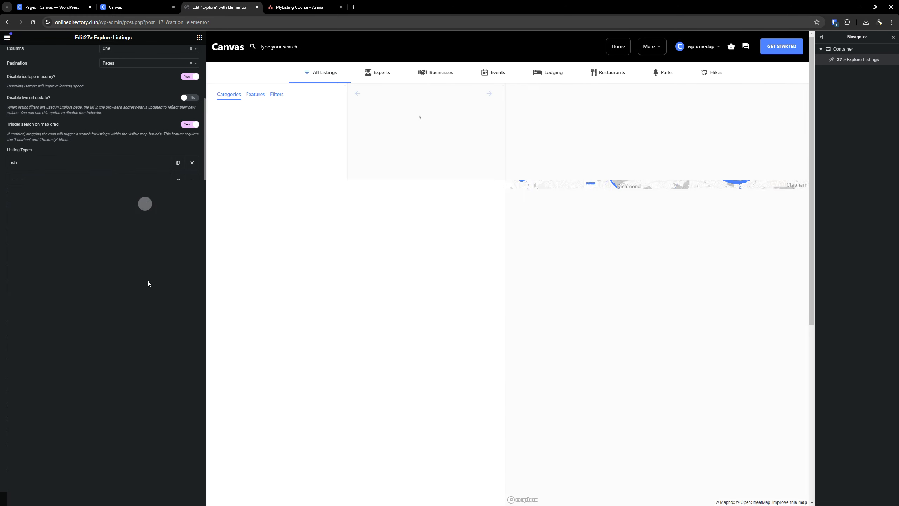
scroll(117, 251, "down", 5)
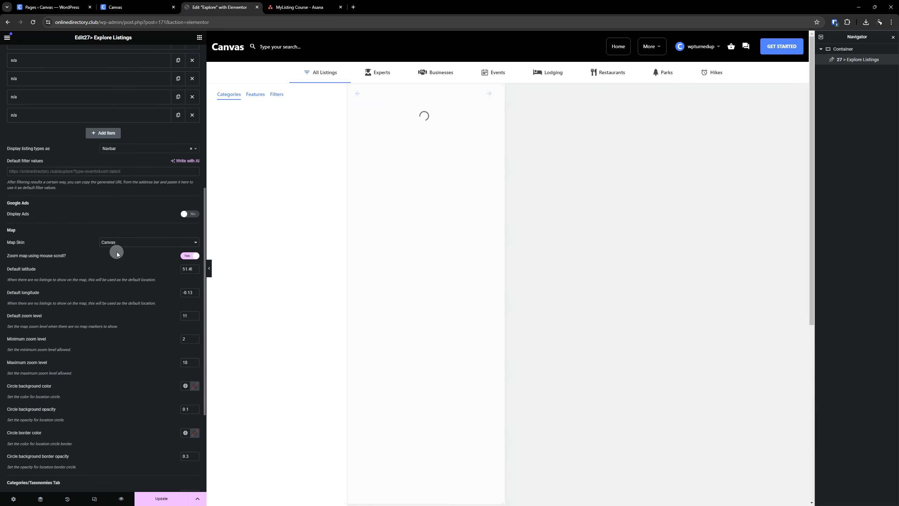
scroll(117, 251, "down", 4)
scroll(114, 239, "up", 8)
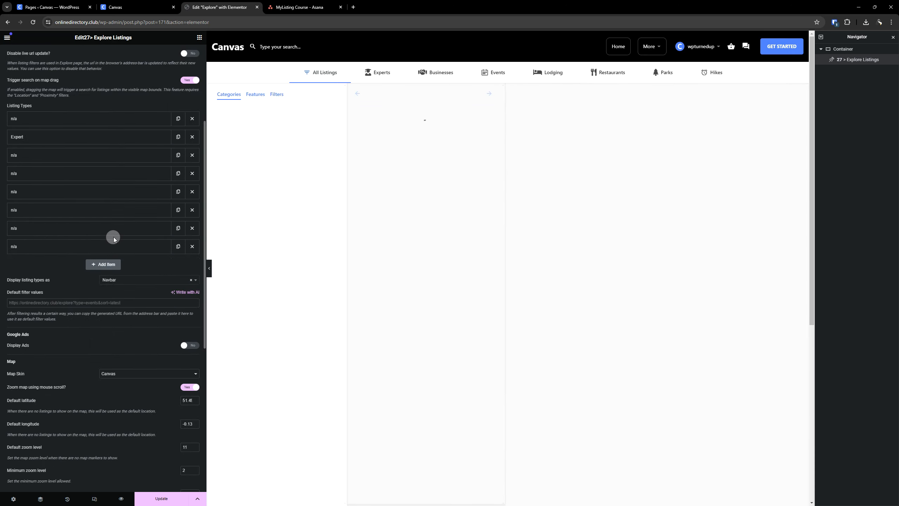
scroll(114, 237, "up", 4)
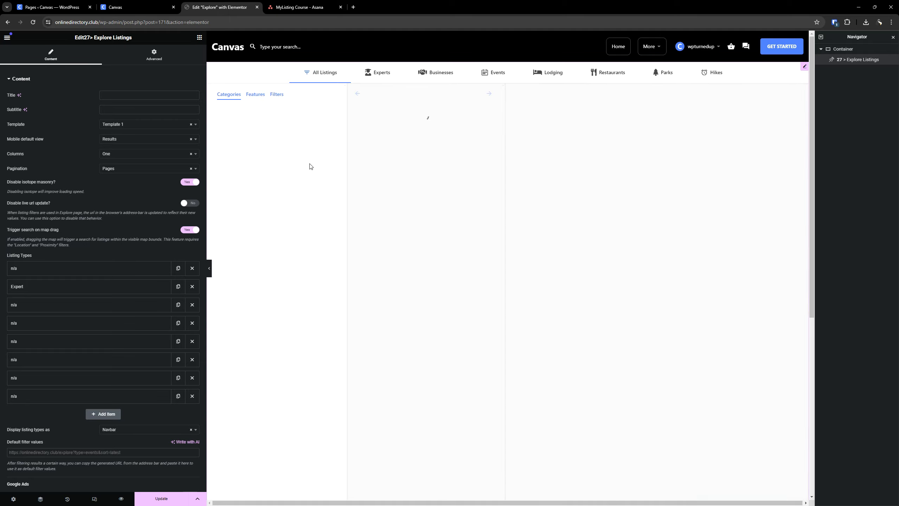
Save the Explore page in Elementor and reorder the browser tabs so the Canvas site comes after the Explore editor.
left_click(169, 498)
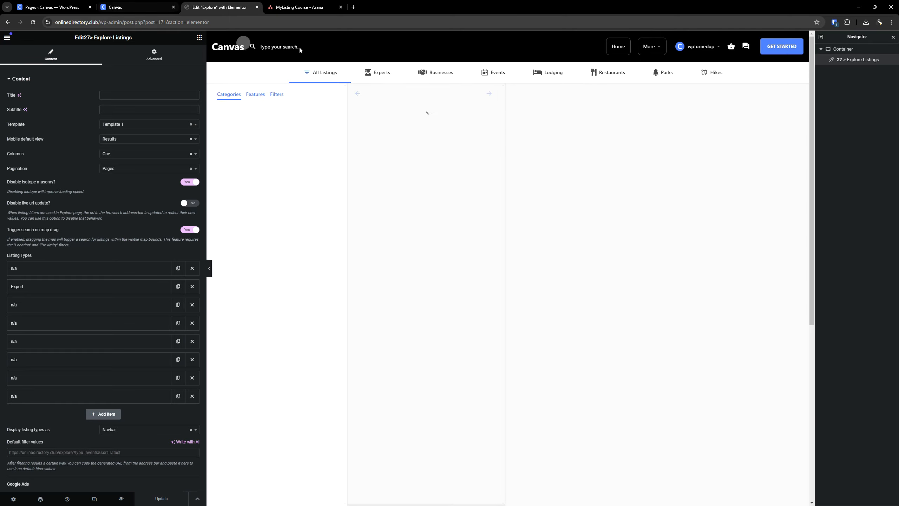
left_click_drag(130, 5, 241, 5)
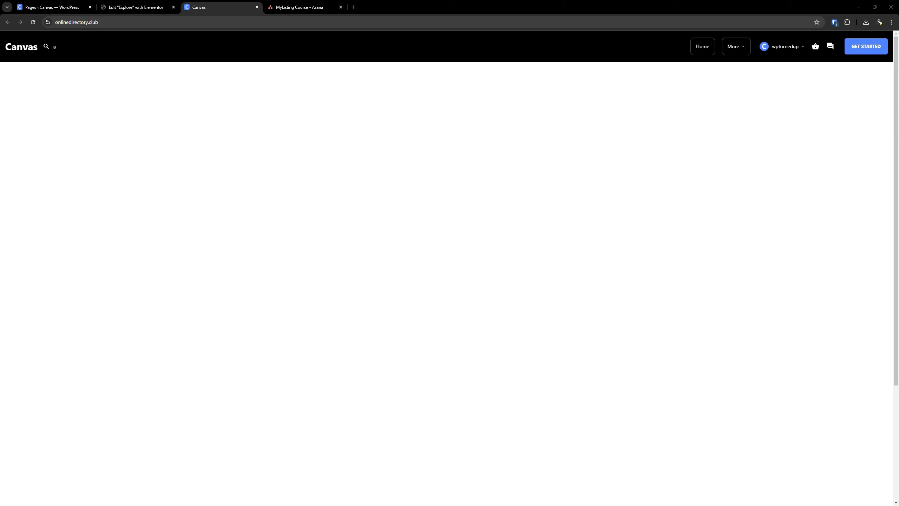
From the WordPress admin, open the Menus page in a new browser tab and place it before the Canvas site tab.
left_click(21, 7)
mouse_move(22, 288)
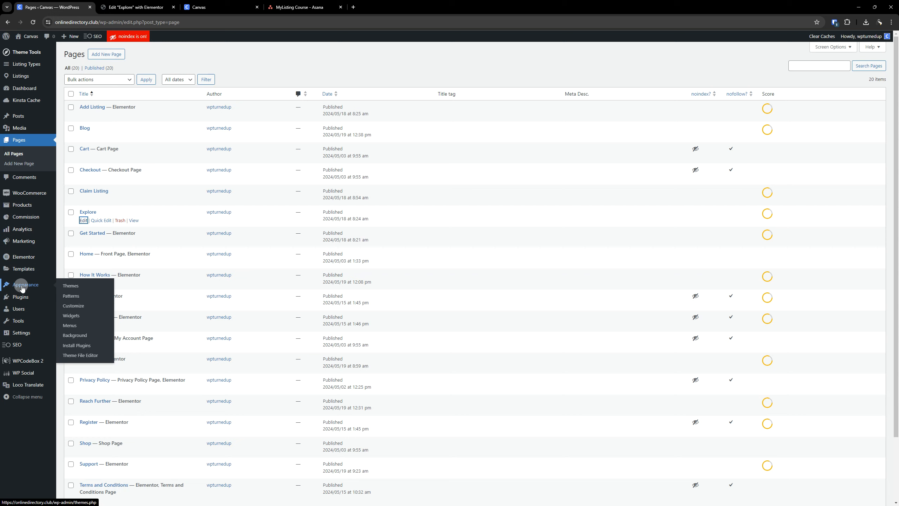
right_click(71, 325)
left_click(99, 334)
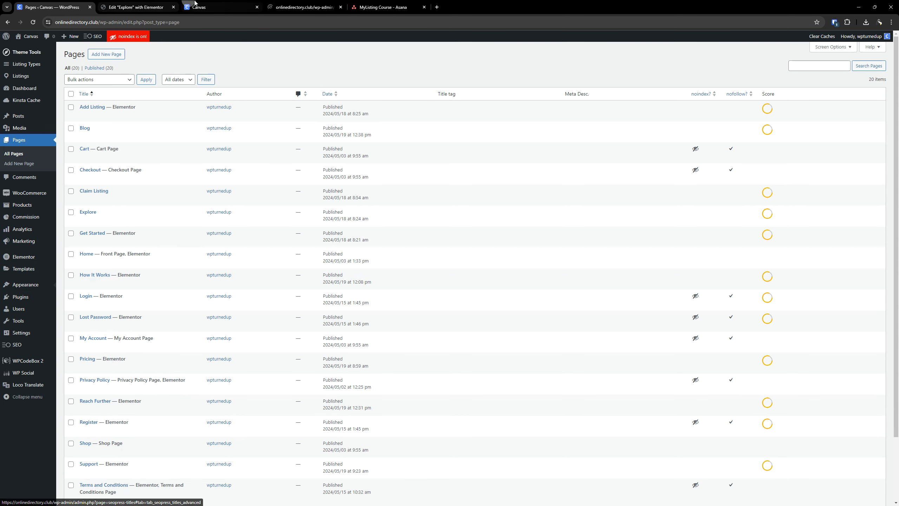
left_click(295, 5)
left_click(223, 4)
left_click_drag(242, 2, 277, 2)
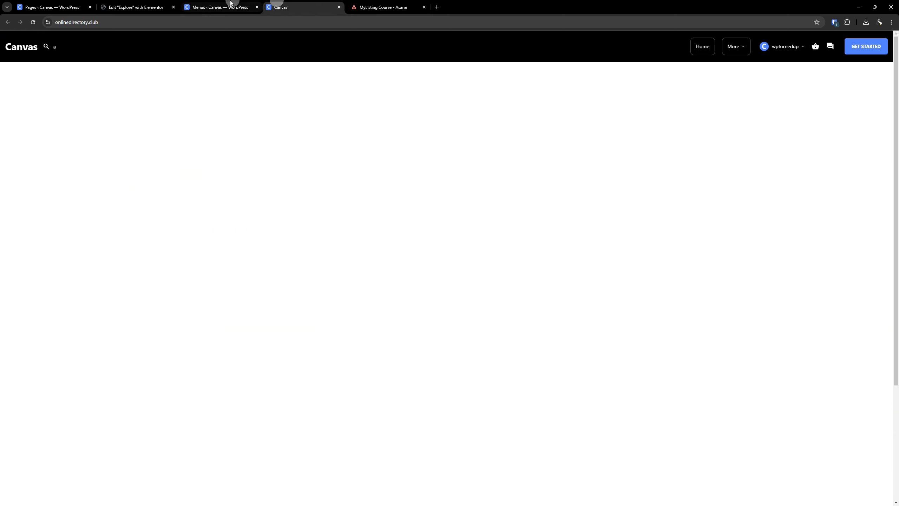
left_click(227, 3)
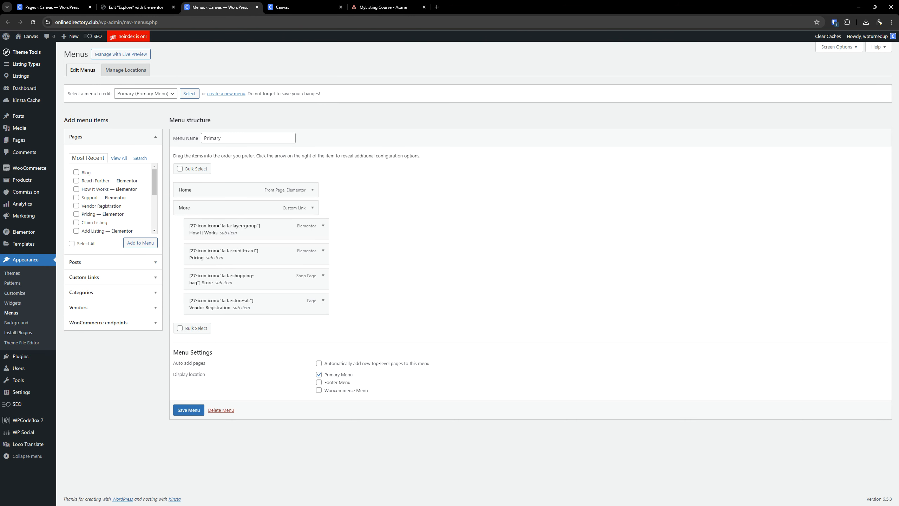
Check the Explore menu in the header of the canvas.mylisting.club reference site and return to the Menus page.
left_click_drag(898, 166, 358, 6)
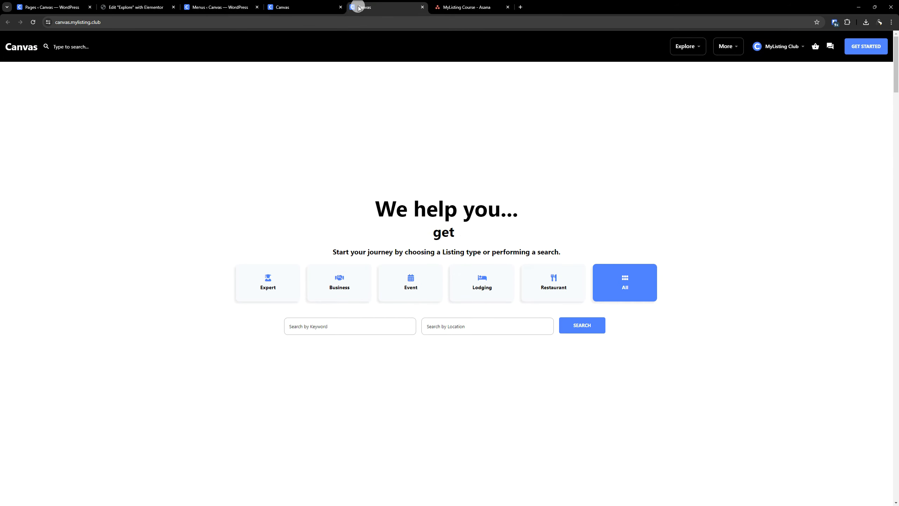
left_click(683, 47)
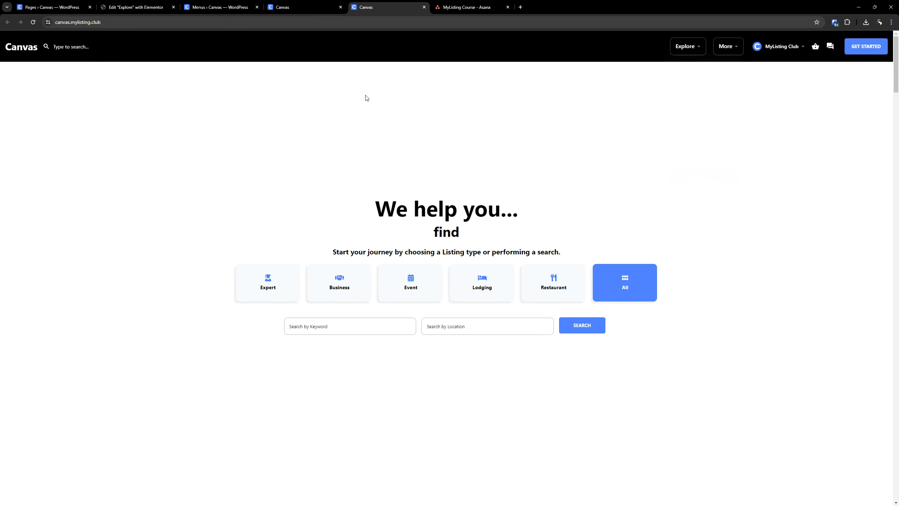
left_click_drag(380, 3, 898, 88)
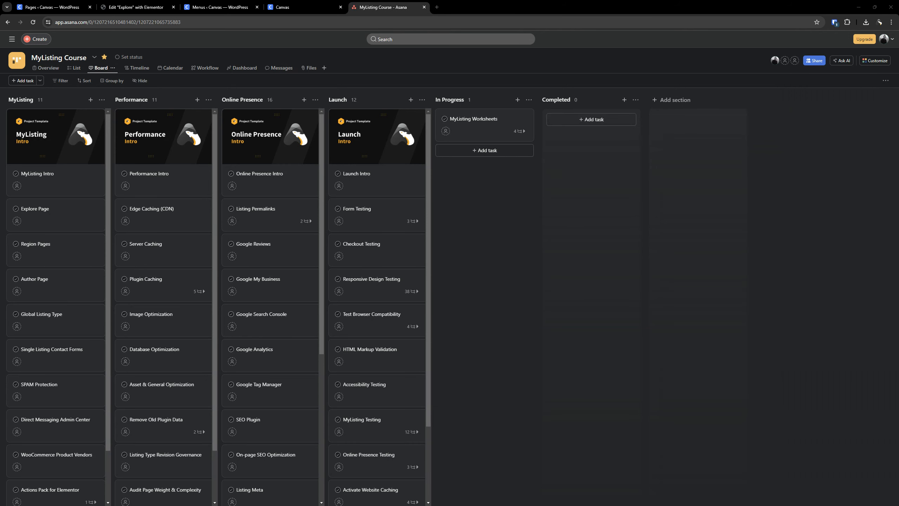
left_click(36, 5)
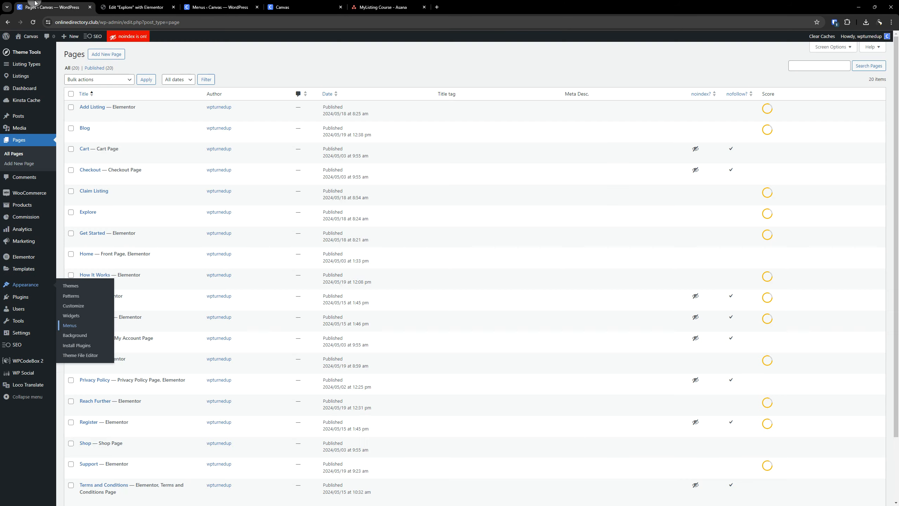
left_click(209, 4)
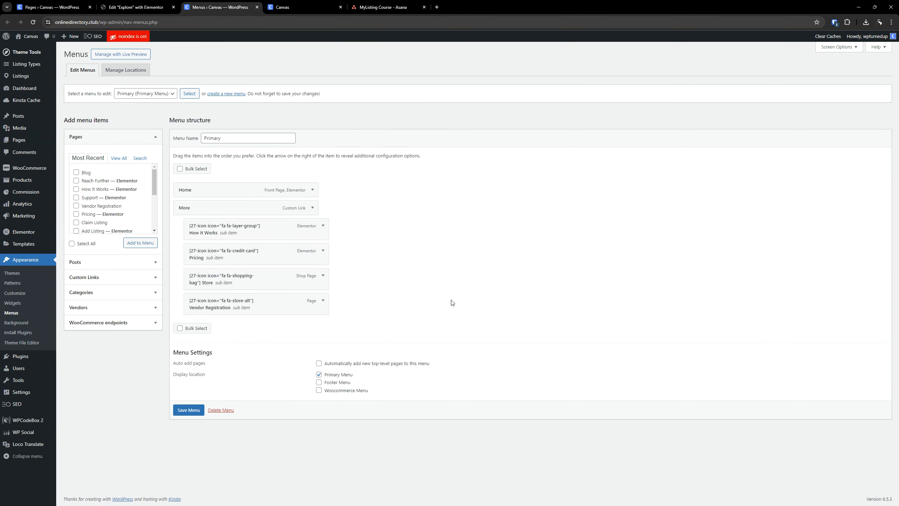
Find Explore in the full list of pages and add it to the Primary menu.
left_click(119, 159)
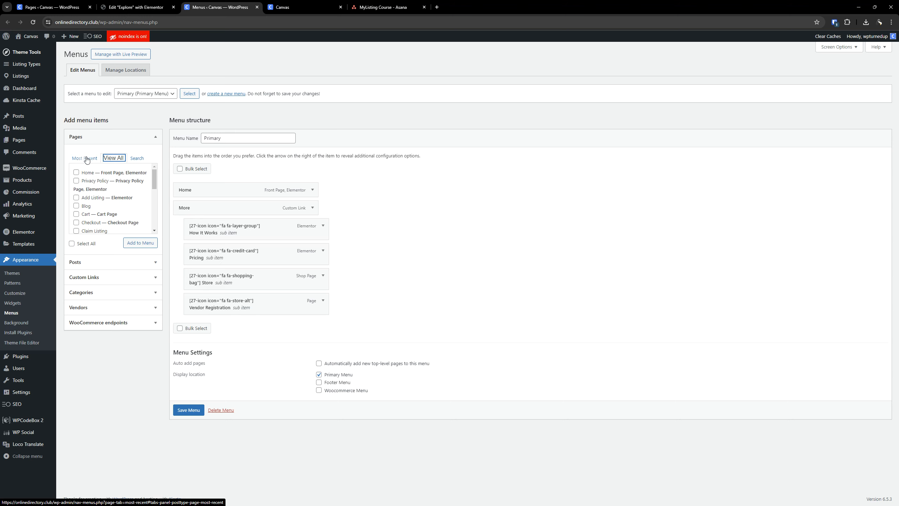
scroll(107, 218, "down", 2)
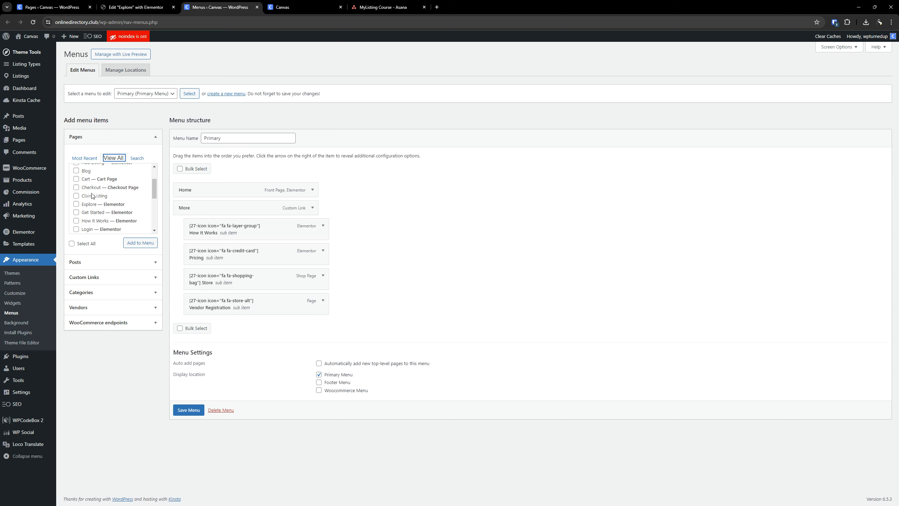
left_click(140, 243)
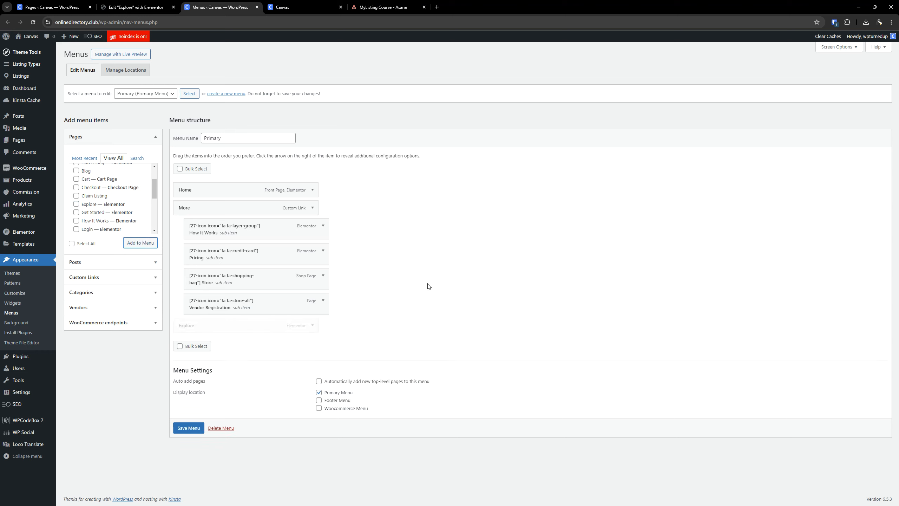
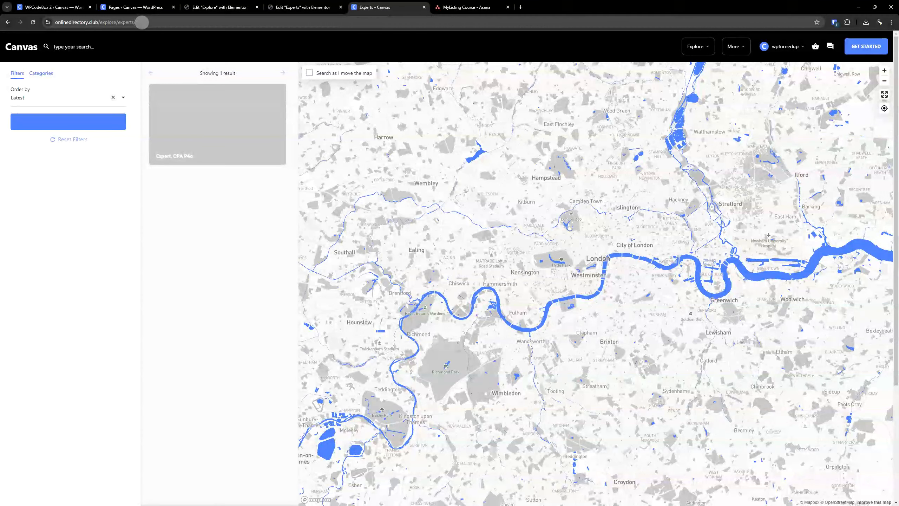
Highlight the word explore in the Experts page's web address and return to the WPCodeBox 2 condition builder.
left_click(142, 22)
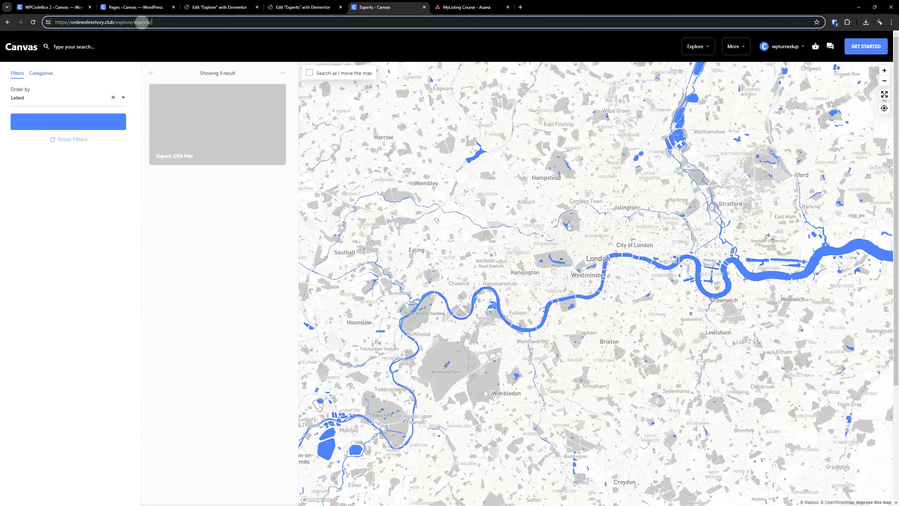
double_click(124, 22)
left_click(67, 7)
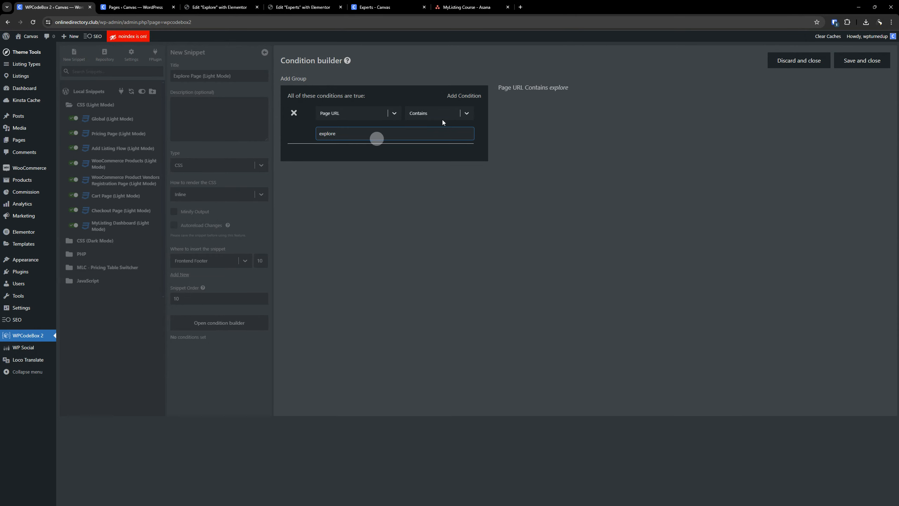
Add an OR condition group to the snippet with the condition Page URL Contains category.
left_click(293, 78)
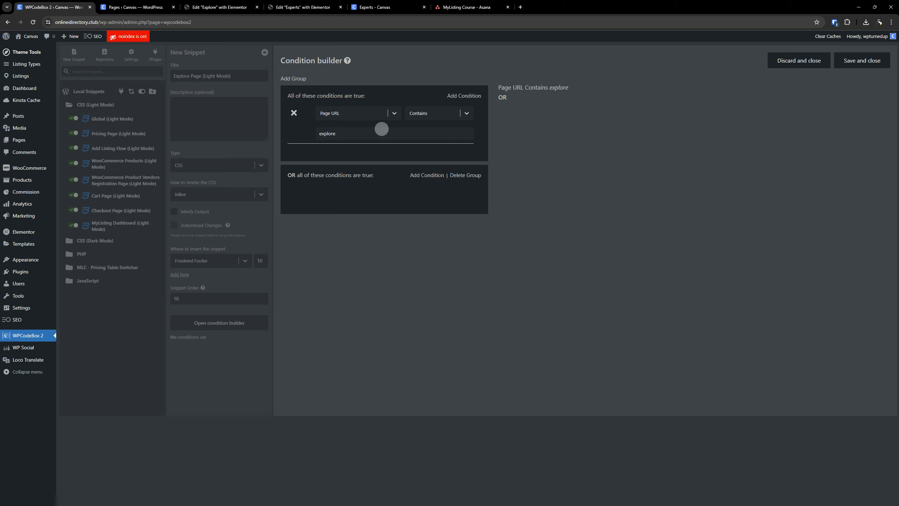
left_click(427, 175)
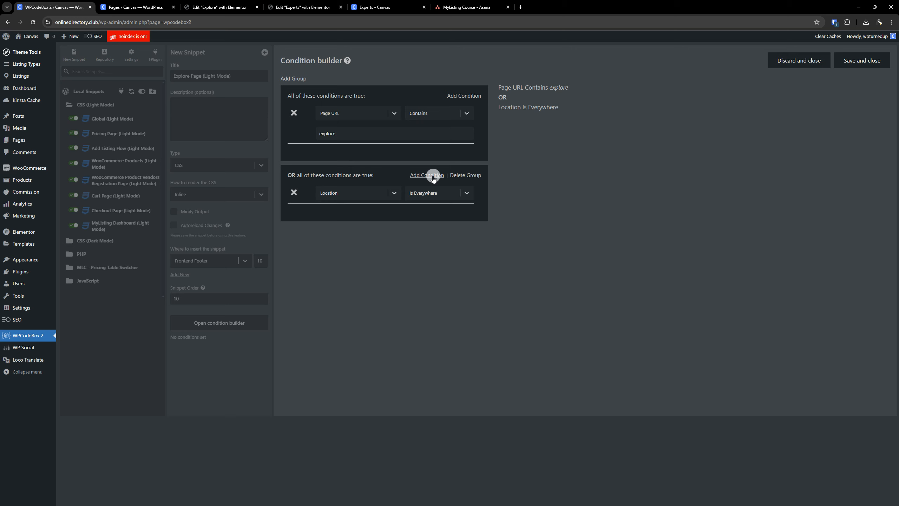
left_click(341, 193)
left_click(343, 294)
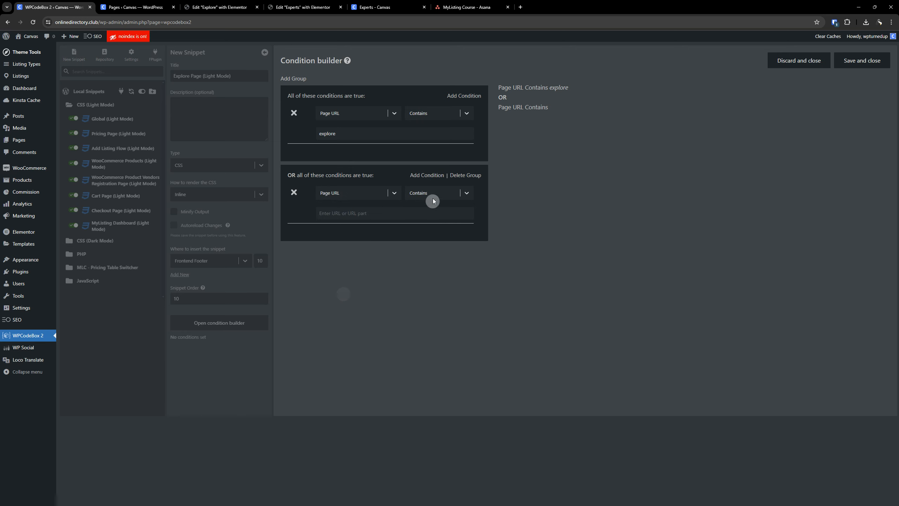
left_click(414, 216)
type("ca")
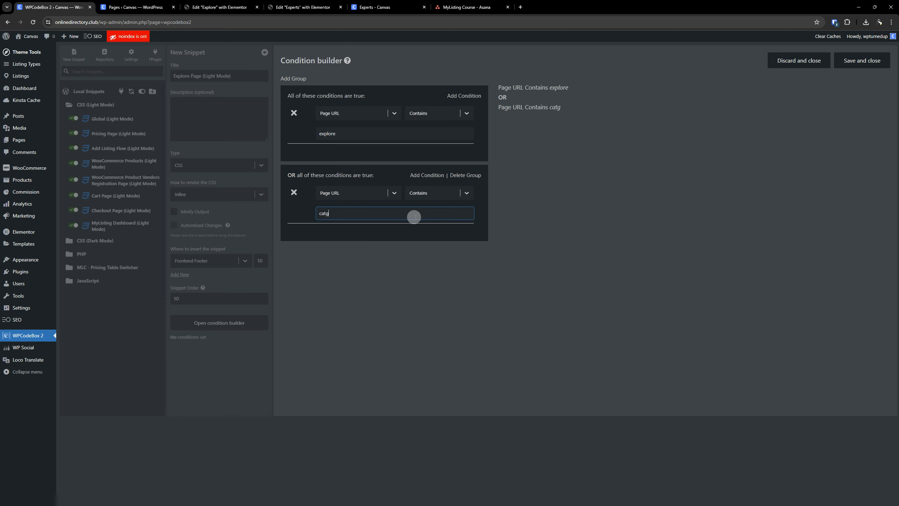
type("tegory")
Add another OR condition group to the snippet with the condition Page URL Contains region.
left_click(289, 78)
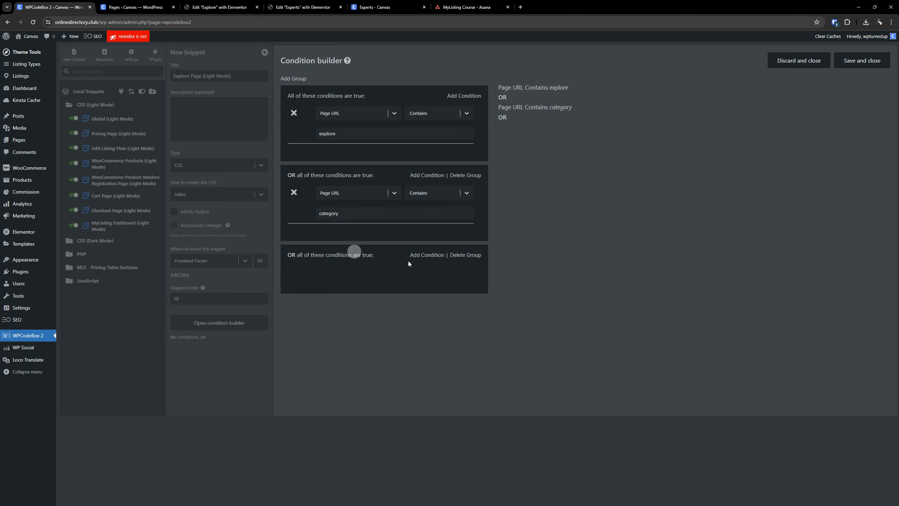
left_click(425, 255)
left_click(360, 272)
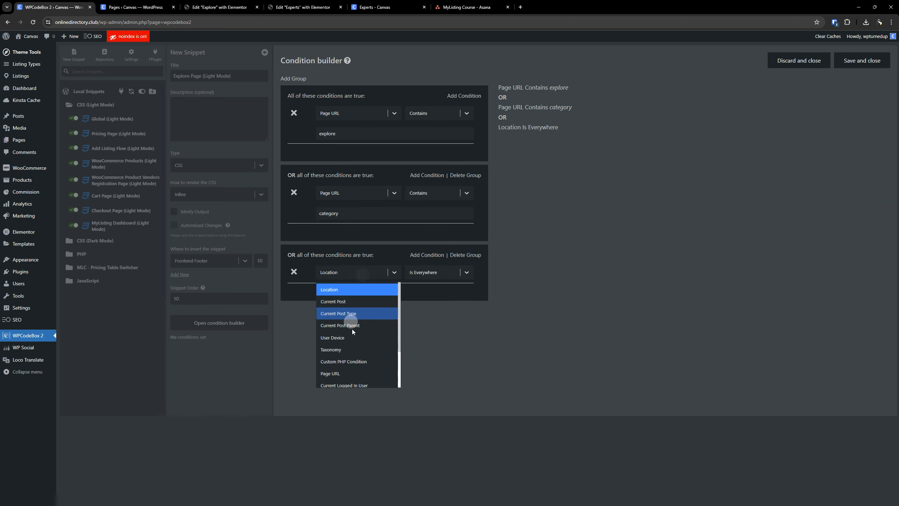
left_click(354, 372)
left_click(394, 294)
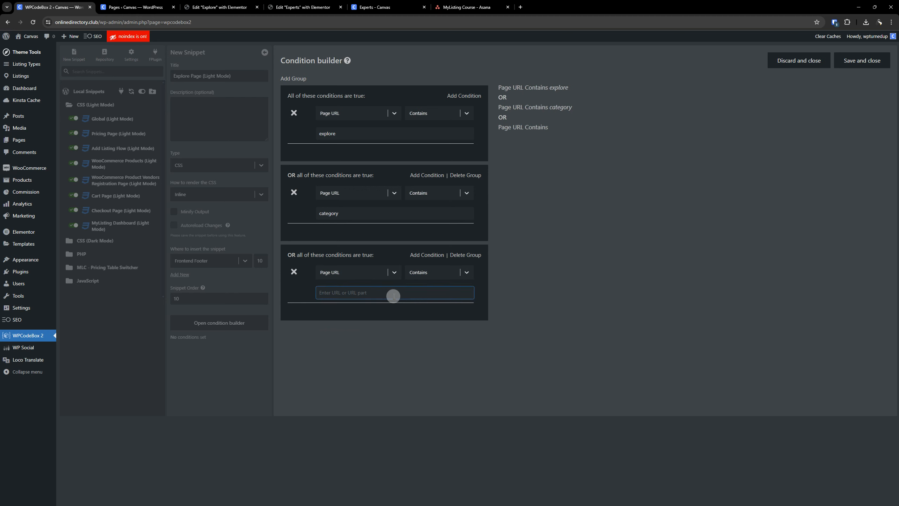
type("region")
Add a further OR group with the condition Page URL Contains tag, and save the snippet's conditions.
left_click(292, 80)
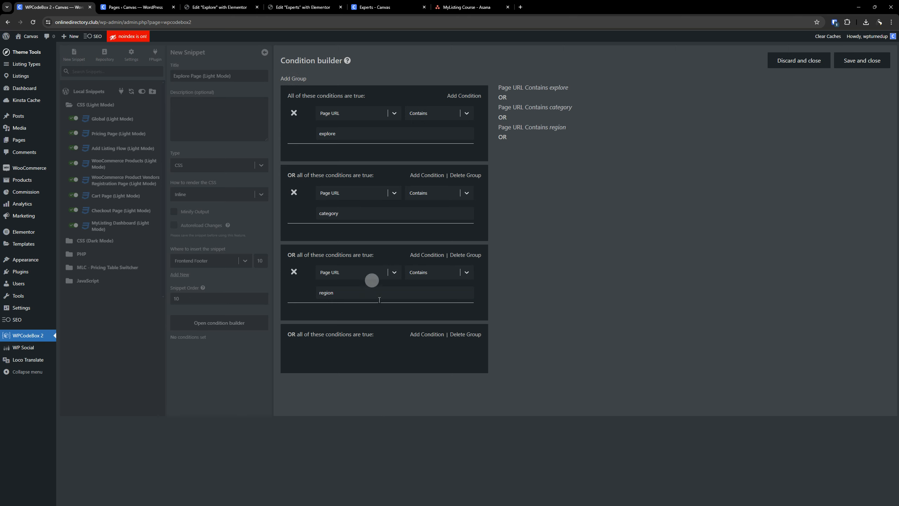
left_click(434, 335)
left_click(359, 349)
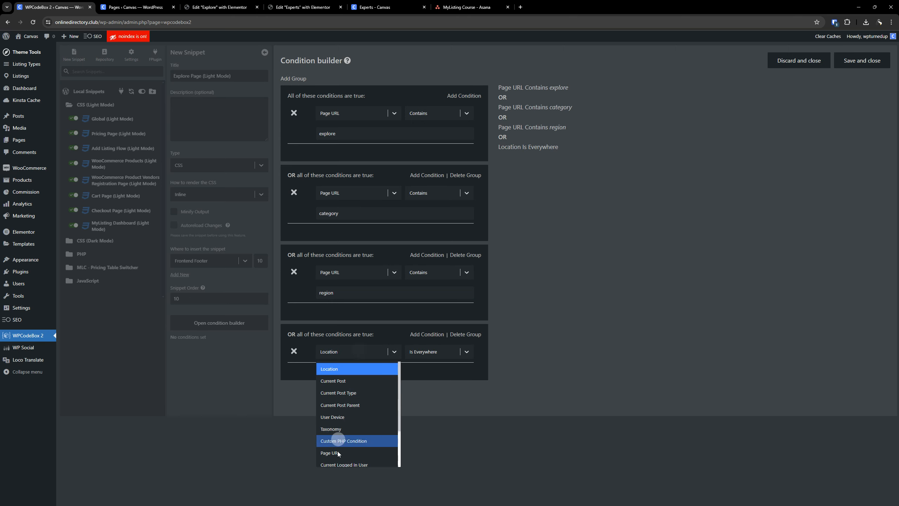
left_click(337, 450)
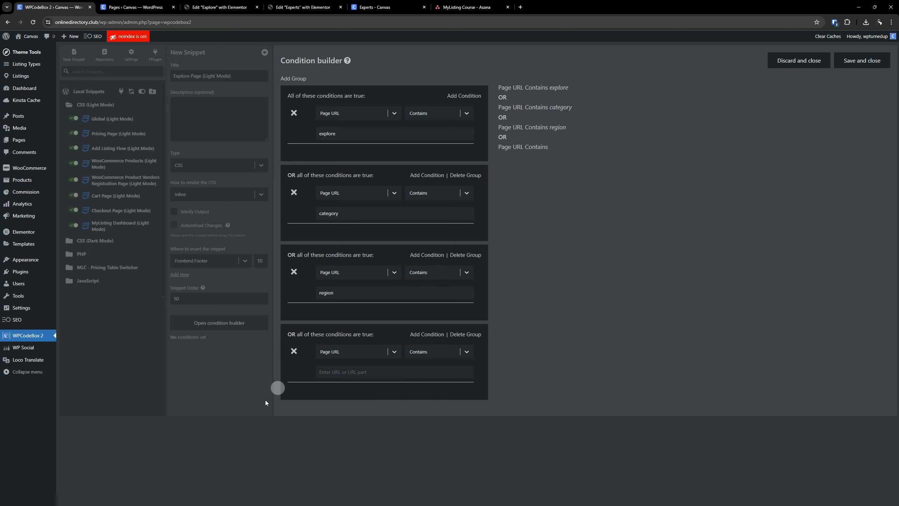
left_click(339, 372)
type("tag")
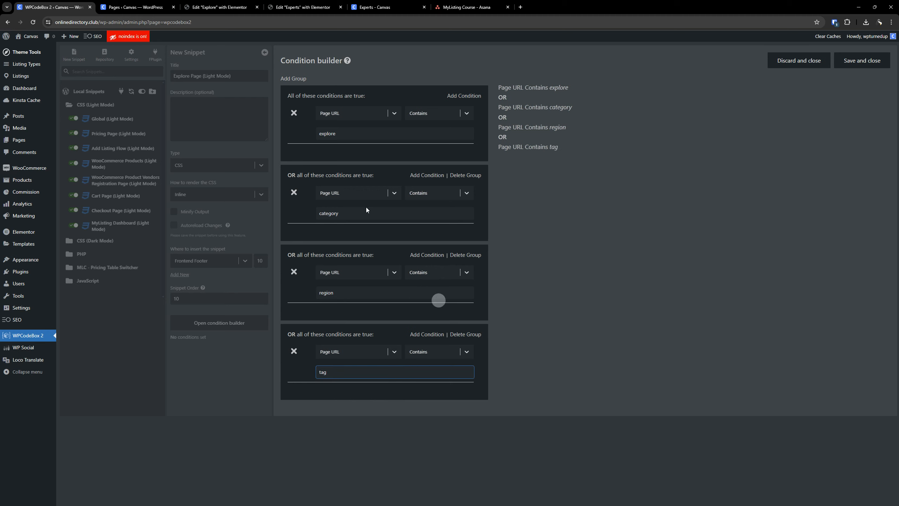
left_click(866, 68)
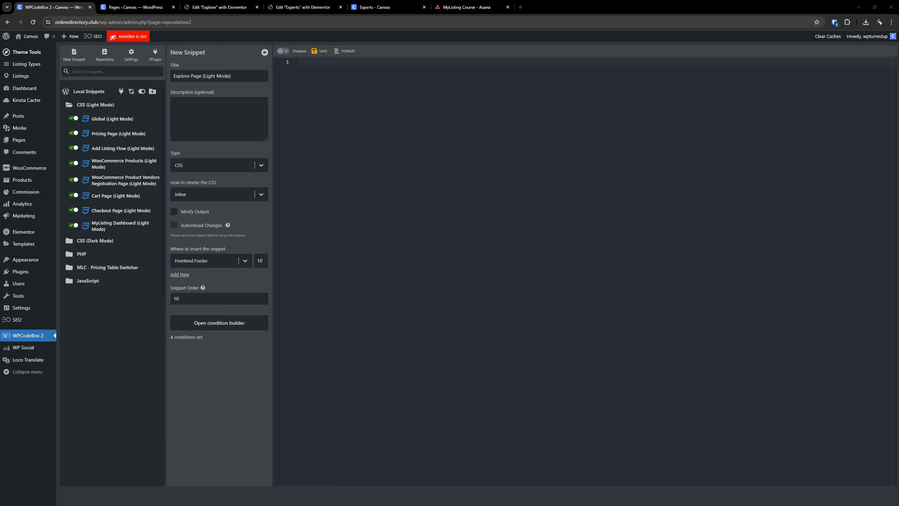
Paste the copied CSS into the Explore Page (Light Mode) snippet, save and enable it, and try moving it into the CSS (Light Mode) folder.
left_click(512, 212)
key("ctrl+v")
scroll(512, 212, "up", 4)
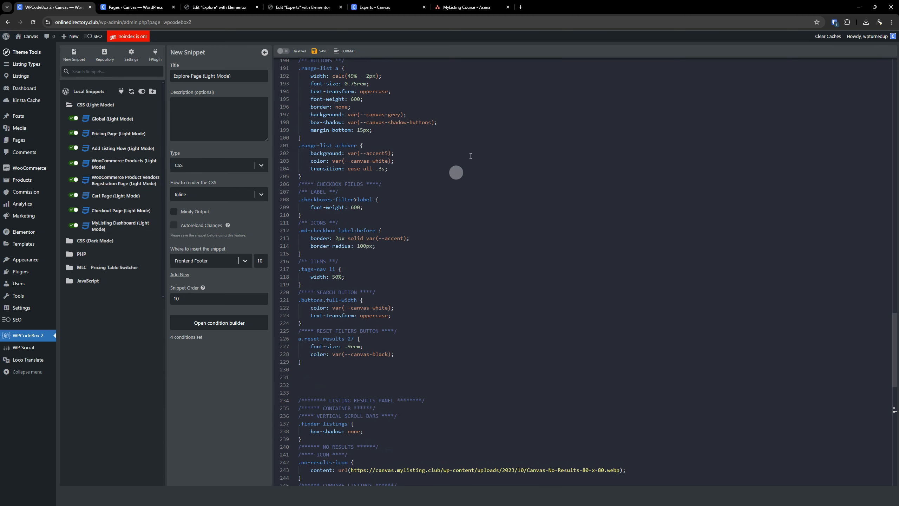
left_click(321, 51)
left_click(283, 51)
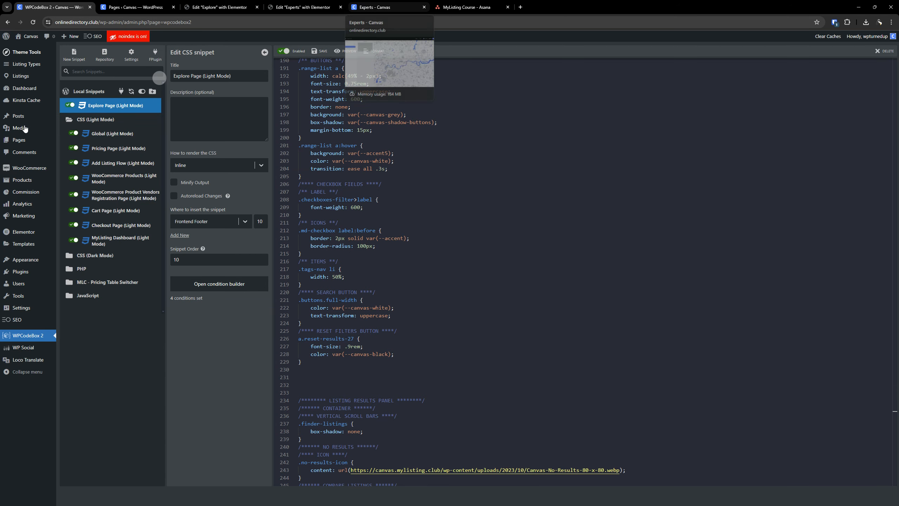
left_click_drag(86, 106, 87, 119)
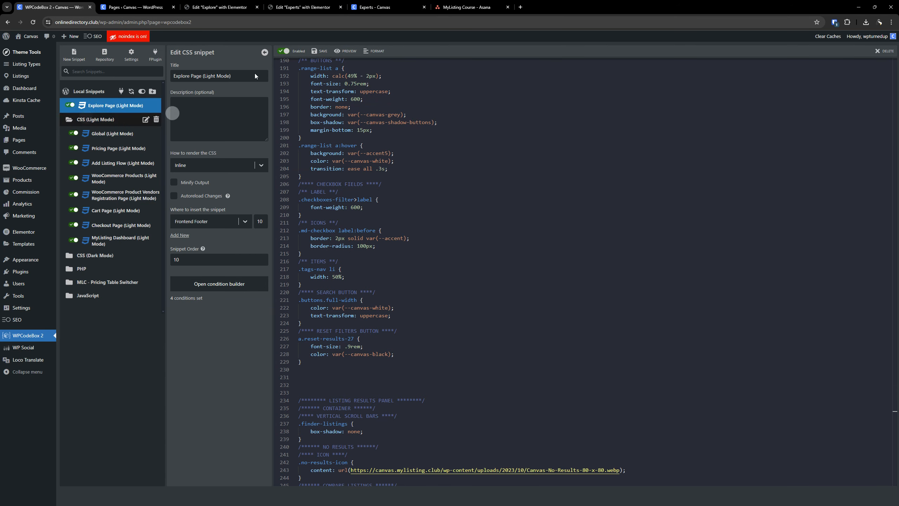
Reload the Experts page and examine its styled listing results and its Filters and Categories tabs.
left_click(371, 5)
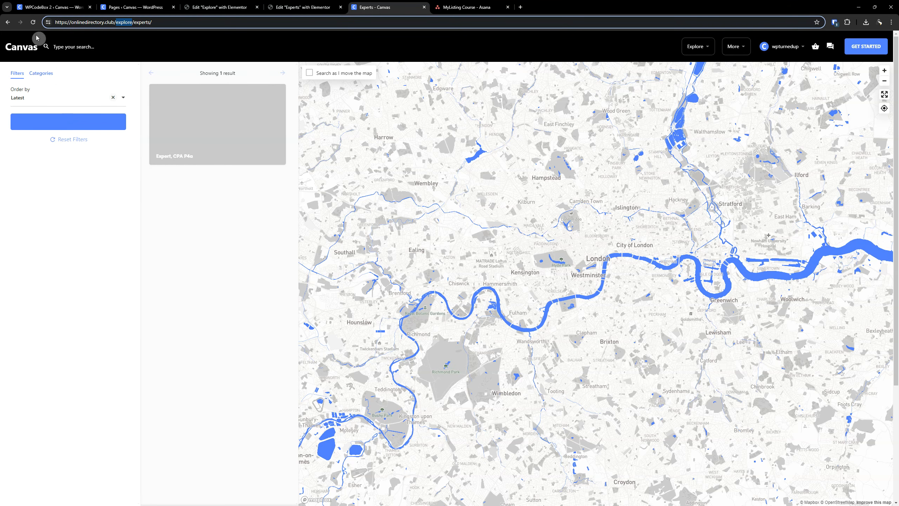
left_click(32, 22)
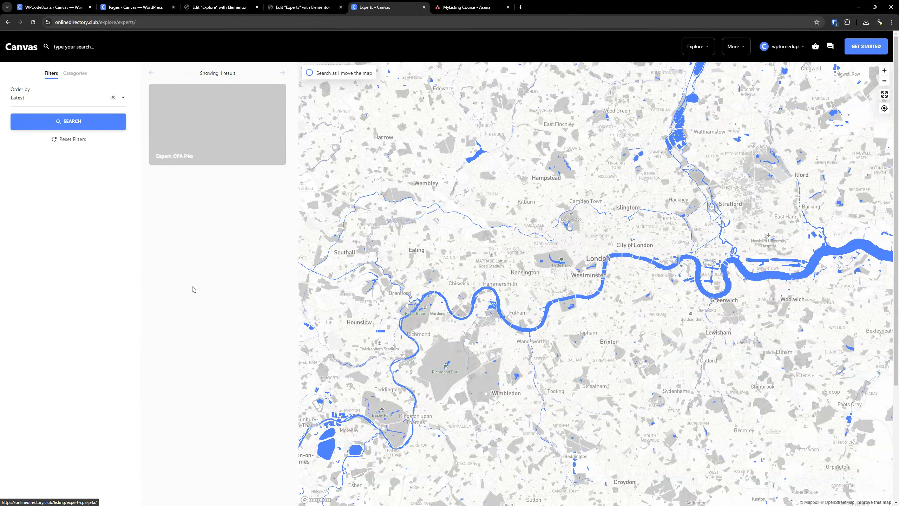
left_click(216, 121)
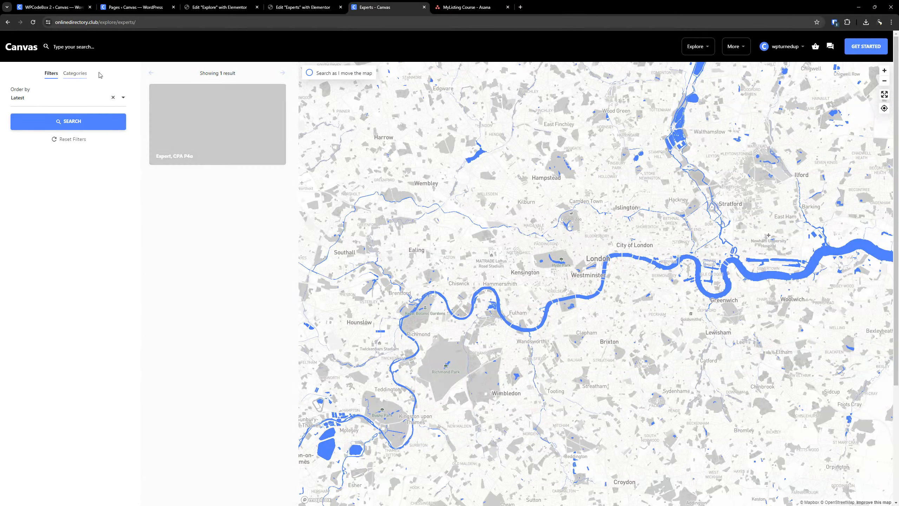
left_click(75, 73)
left_click(53, 72)
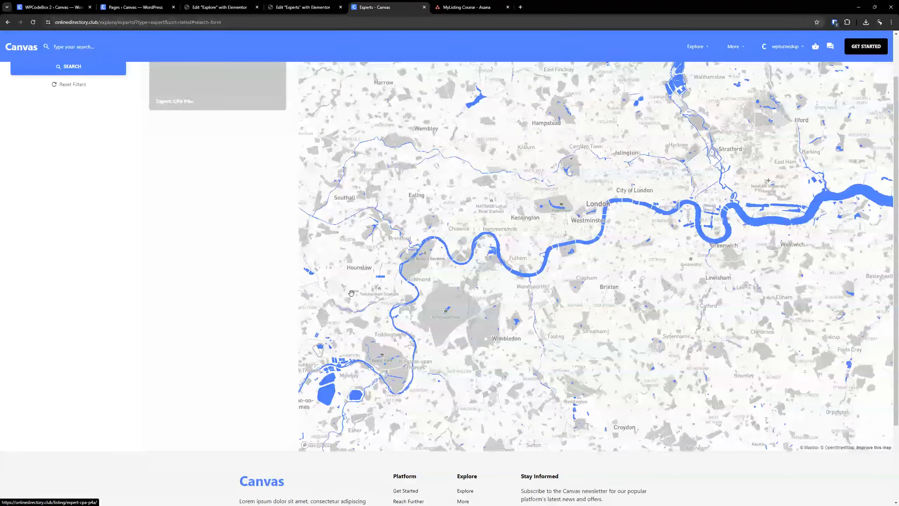
scroll(82, 204, "up", 2)
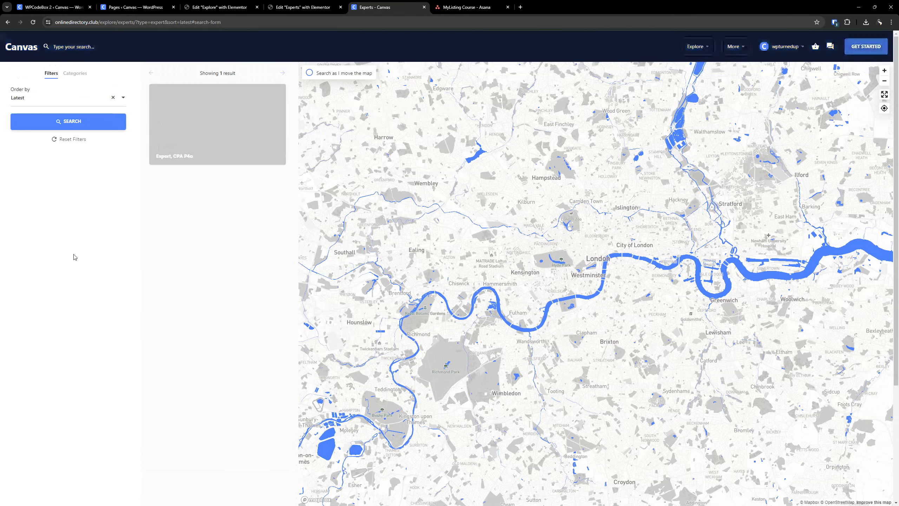
Return to WPCodeBox from the Experts page and collapse the CSS (Light Mode) snippet folder.
scroll(74, 257, "down", 4)
scroll(51, 325, "up", 4)
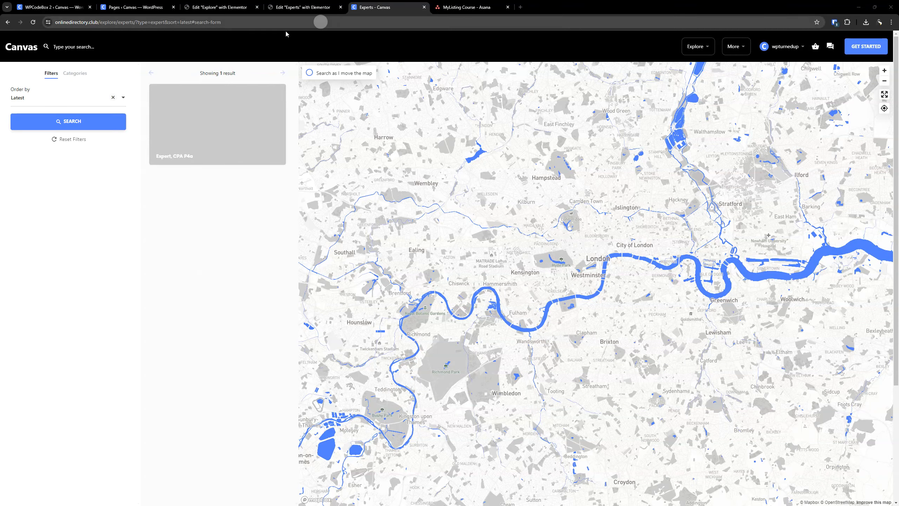
left_click(53, 7)
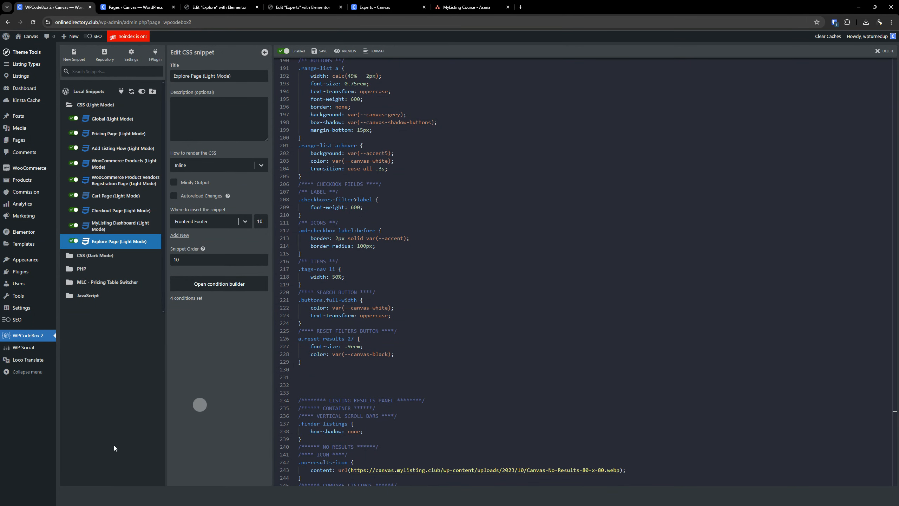
left_click(84, 105)
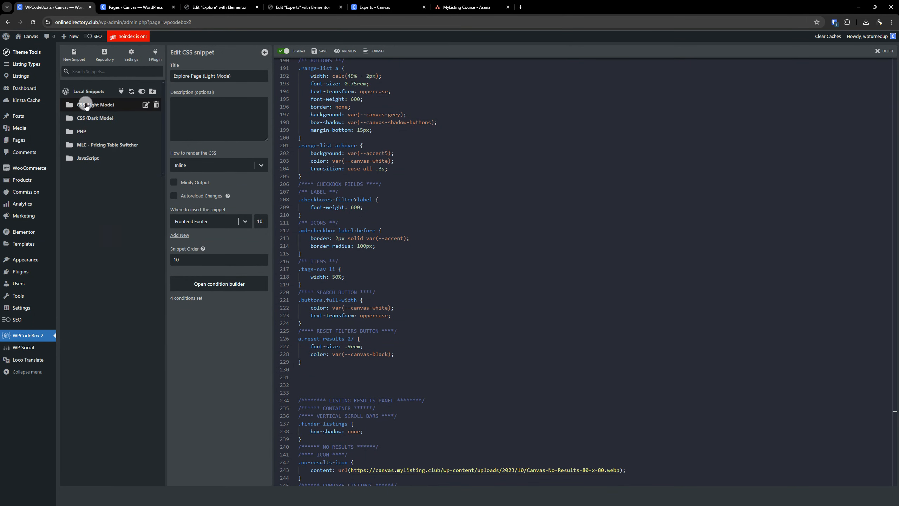
left_click(85, 105)
Switch to Asana, place its tab first in the browser, and open the Region Pages task on the MyListing Course board.
left_click_drag(450, 7, 53, 7)
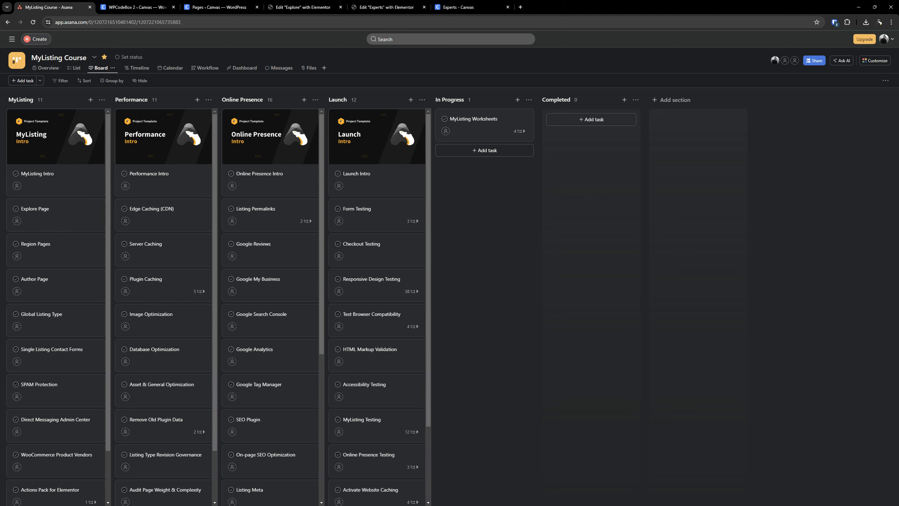
left_click(72, 244)
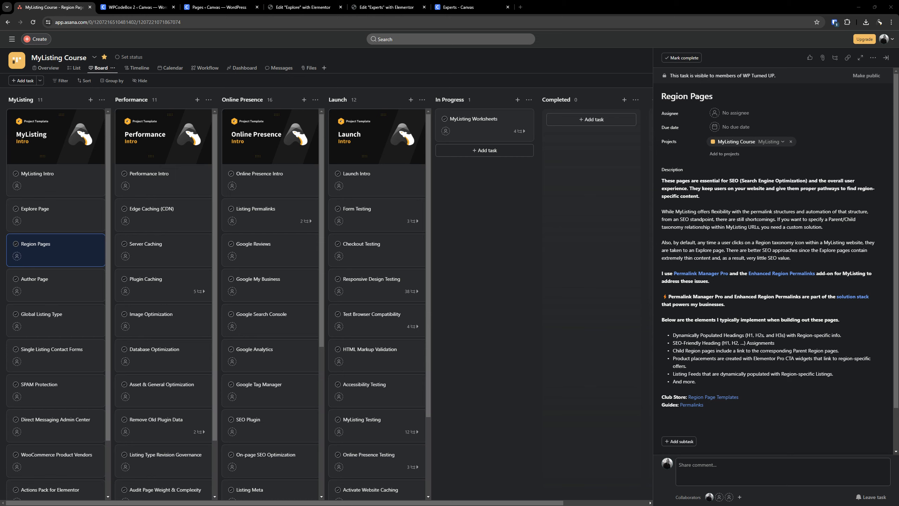
Switch to the WordPress Pages list, add a new page titled United States, and publish it.
left_click(219, 7)
scroll(209, 285, "down", 2)
scroll(209, 287, "up", 2)
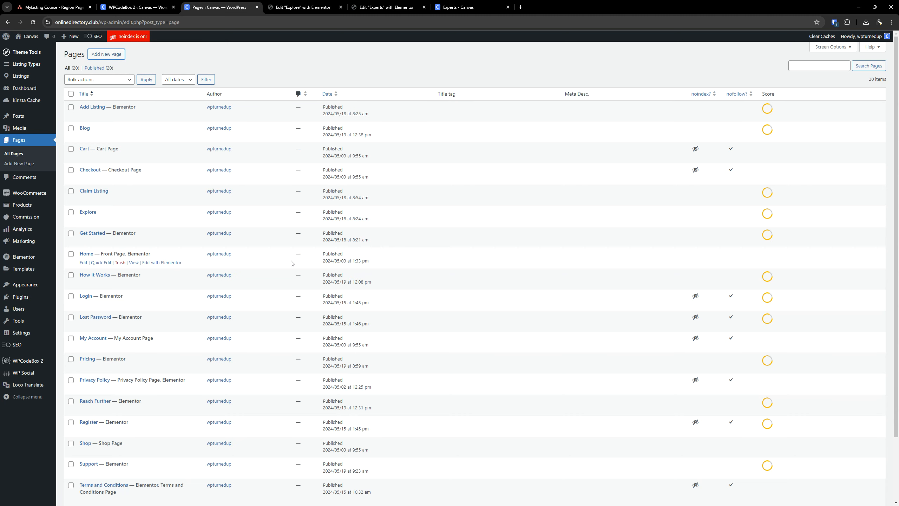
scroll(201, 291, "down", 2)
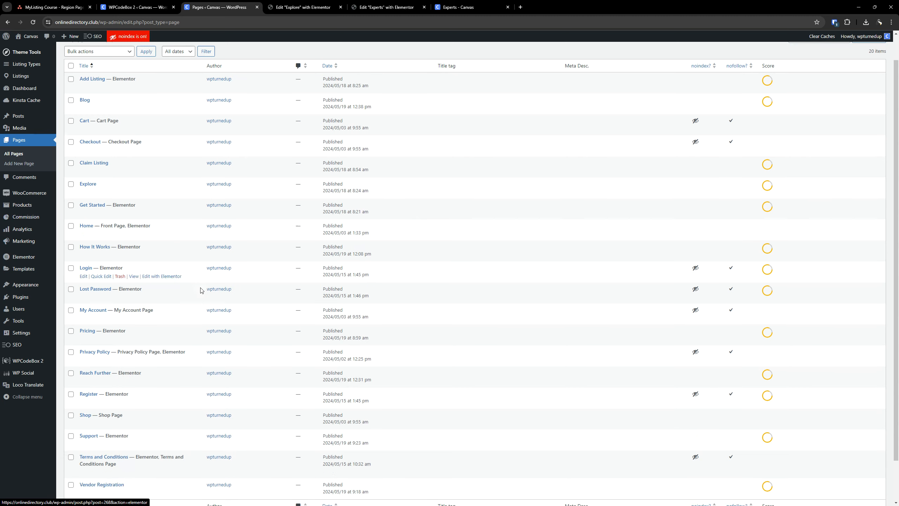
scroll(182, 285, "up", 2)
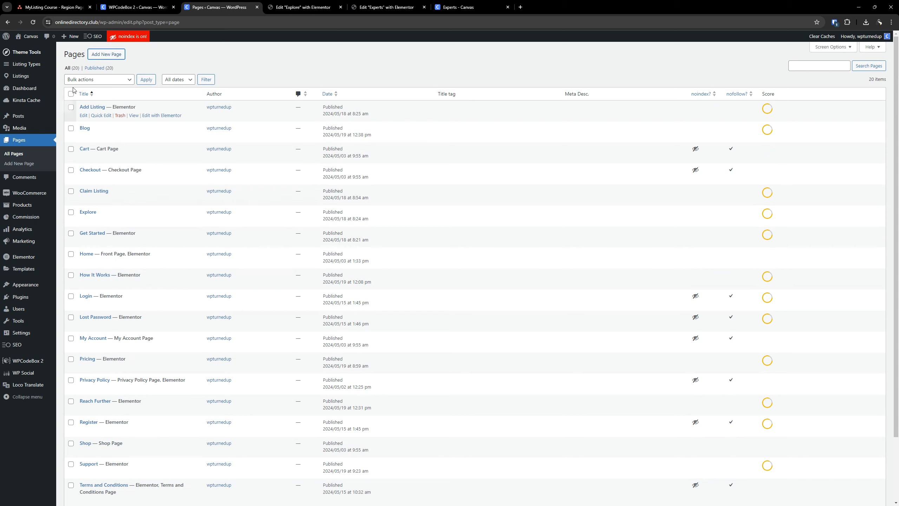
right_click(113, 59)
left_click(162, 63)
left_click(329, 7)
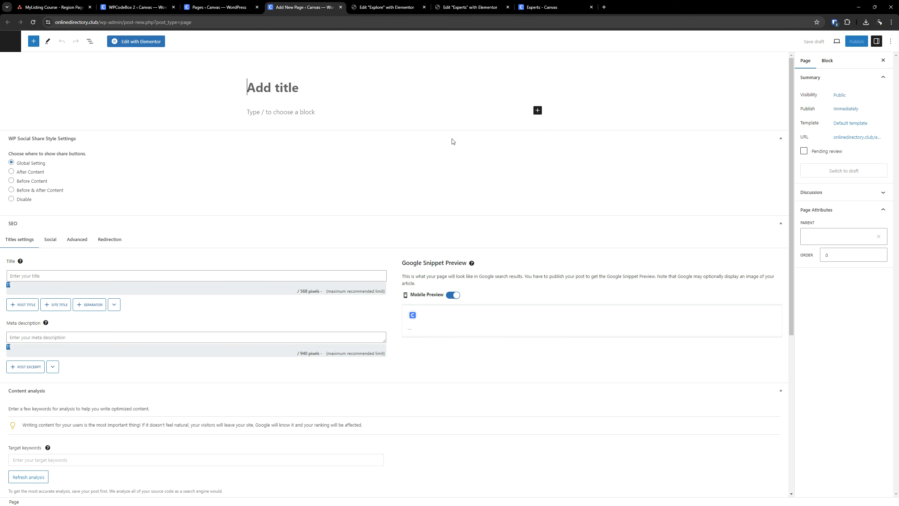
type("U")
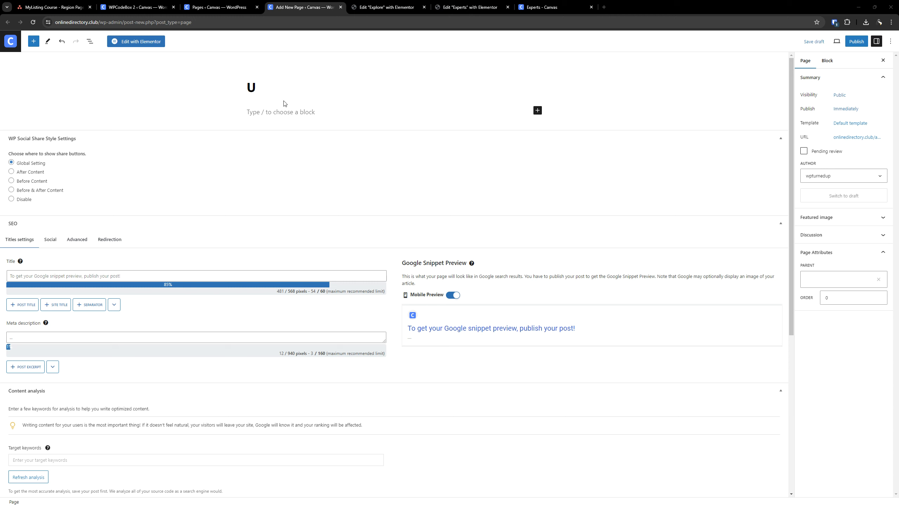
type("nited States")
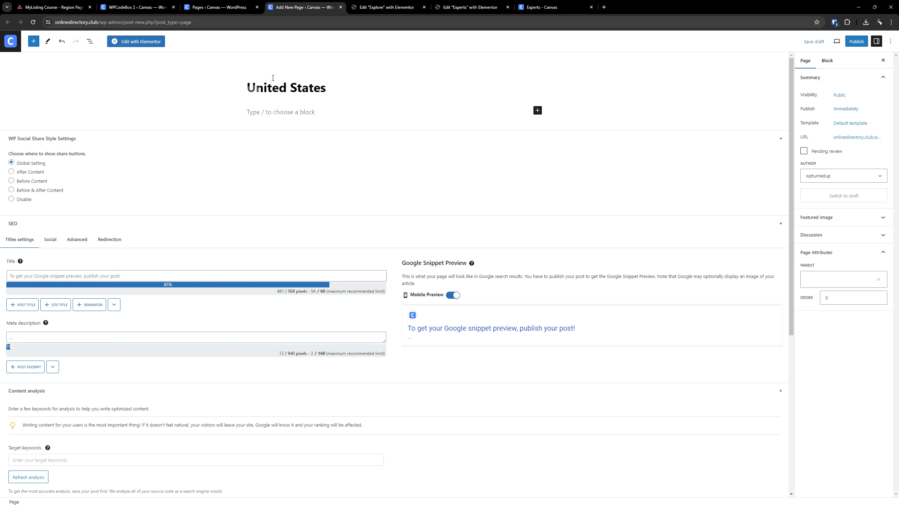
left_click(856, 41)
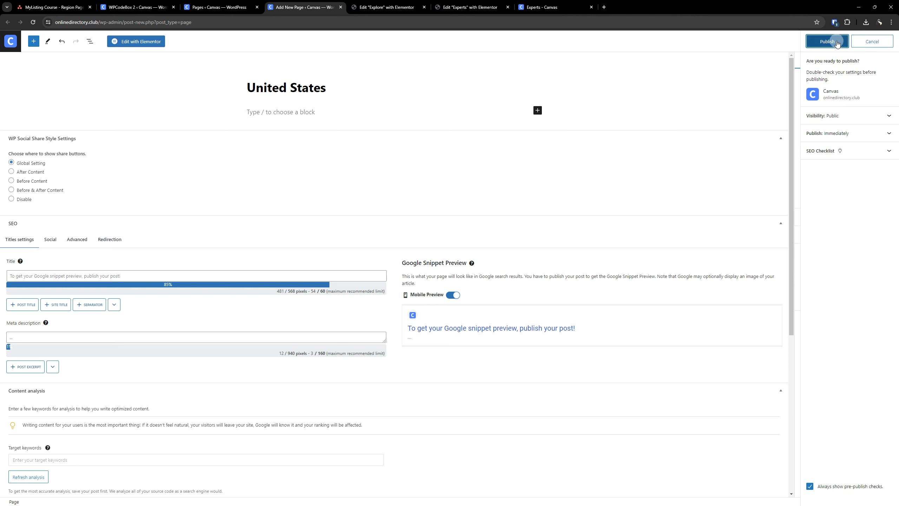
left_click(837, 42)
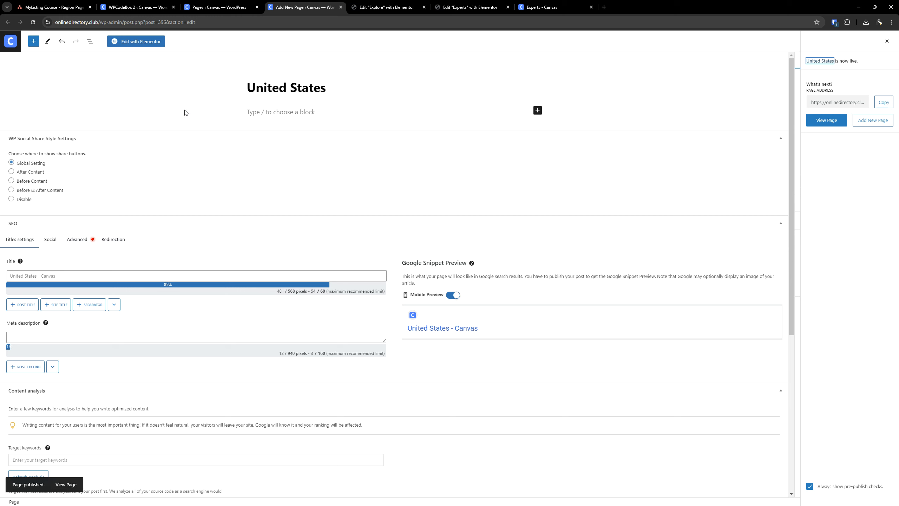
Add another new page titled California with United States as its parent page.
left_click(13, 42)
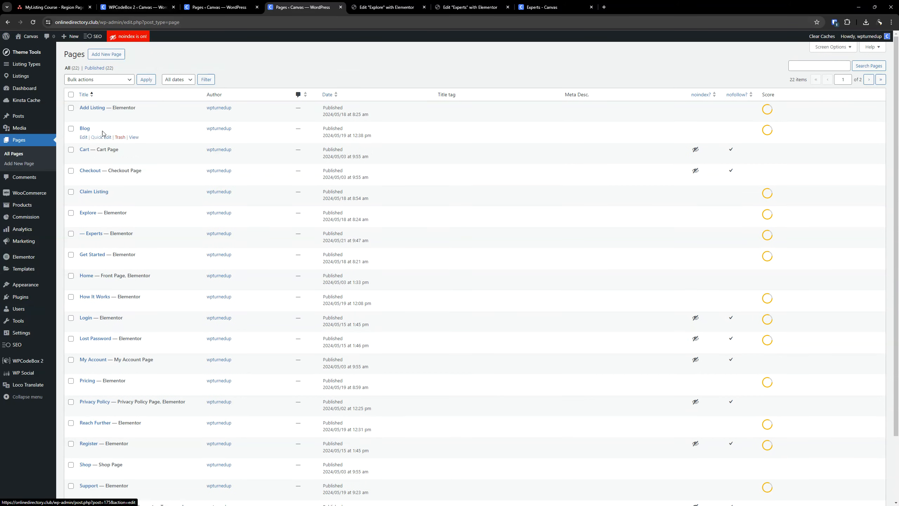
right_click(102, 53)
left_click(142, 61)
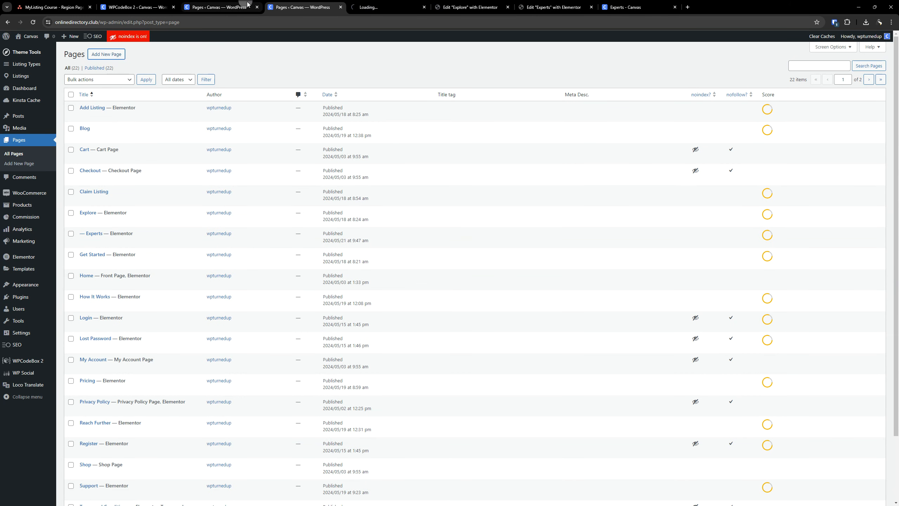
left_click(257, 7)
left_click(312, 7)
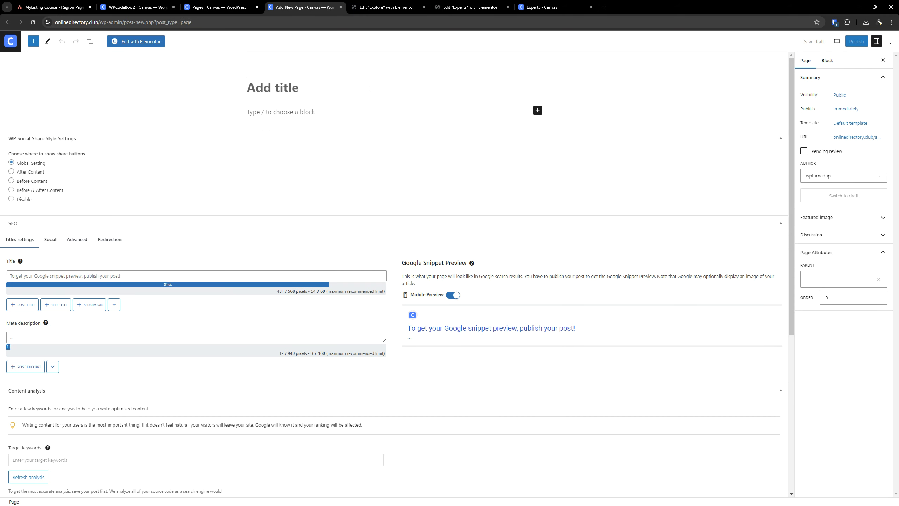
type("California")
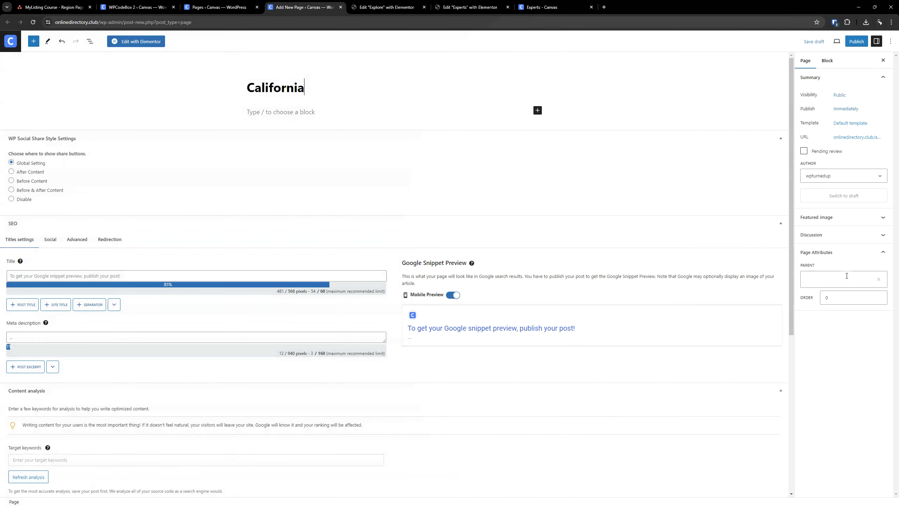
left_click(846, 276)
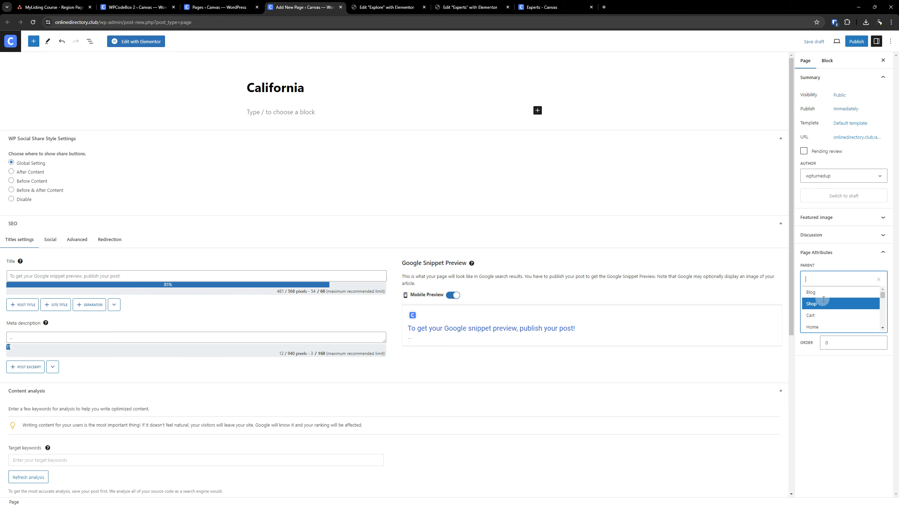
type("uni")
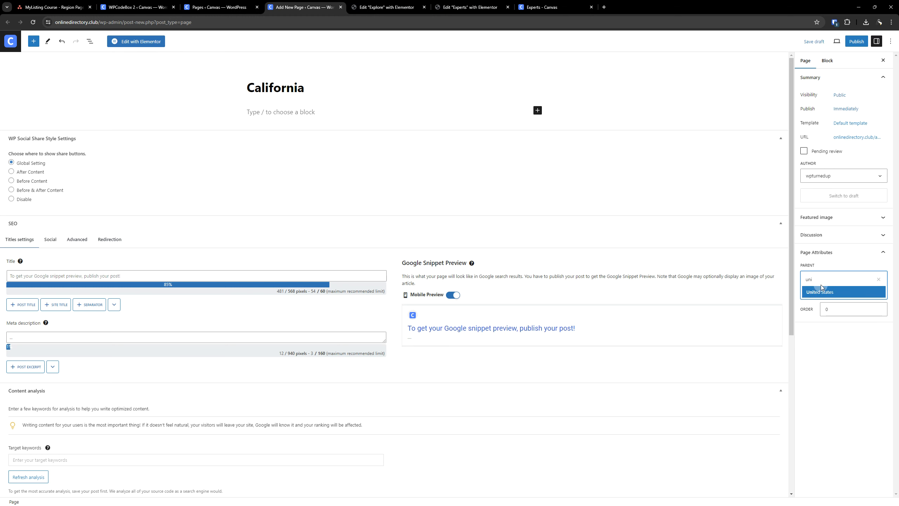
left_click(823, 292)
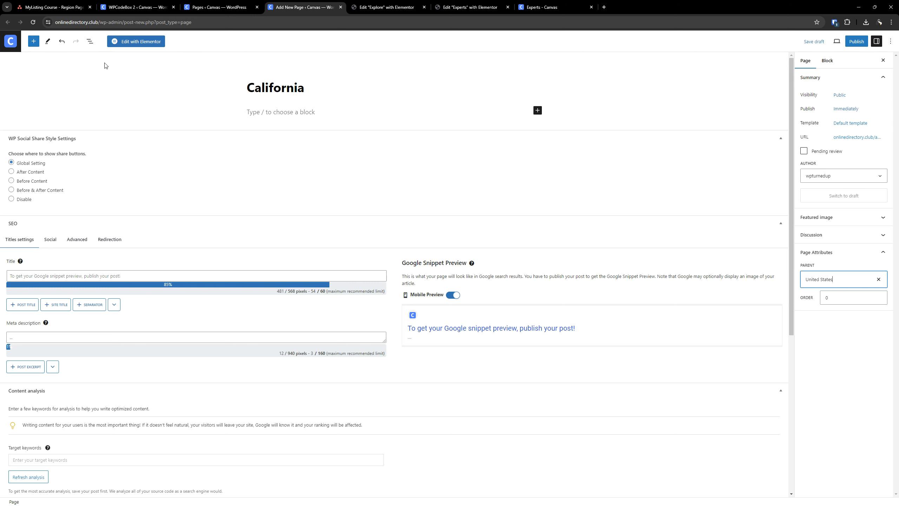
Edit the California page with Elementor and paste the copied region page layout from the other site.
left_click(145, 44)
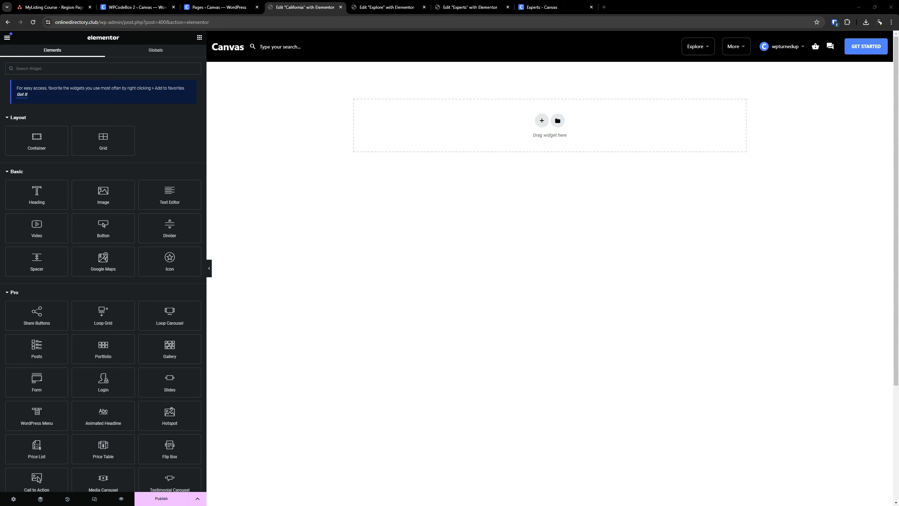
right_click(485, 135)
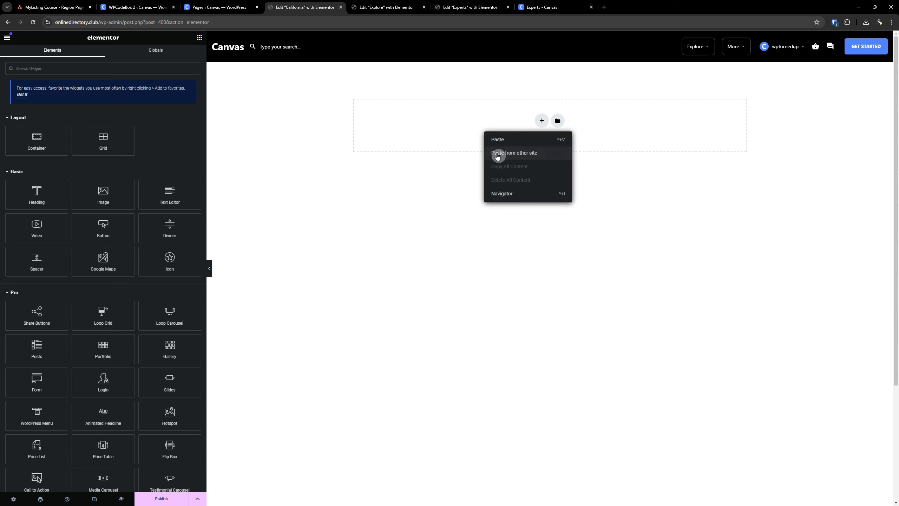
left_click(504, 150)
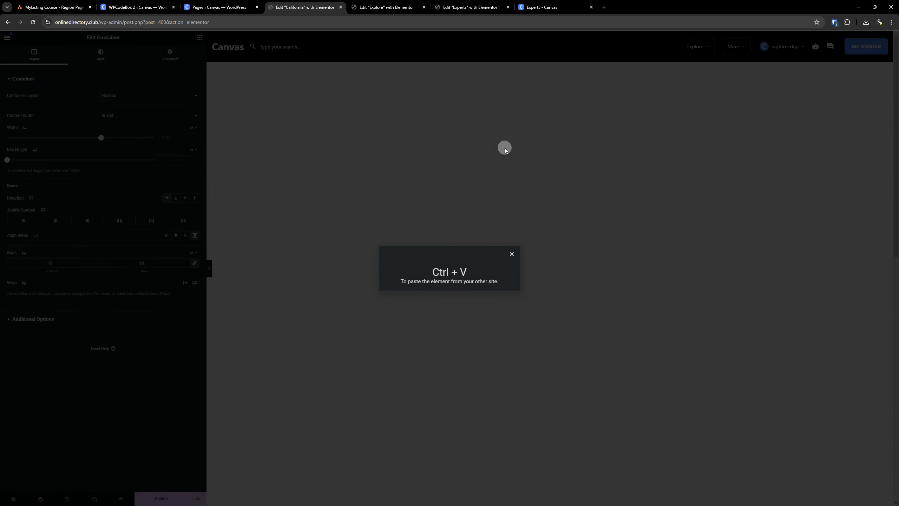
key("ctrl+v")
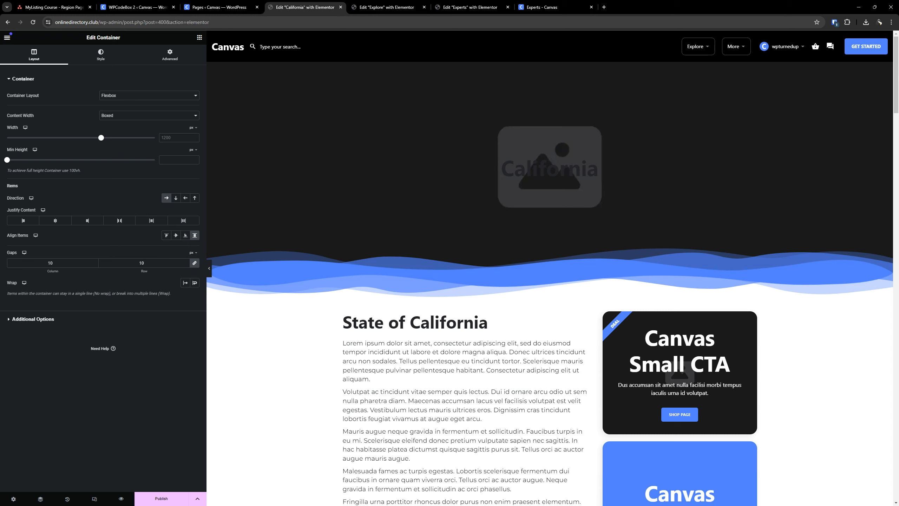
Publish the California page and reload its Elementor editor.
left_click(568, 174)
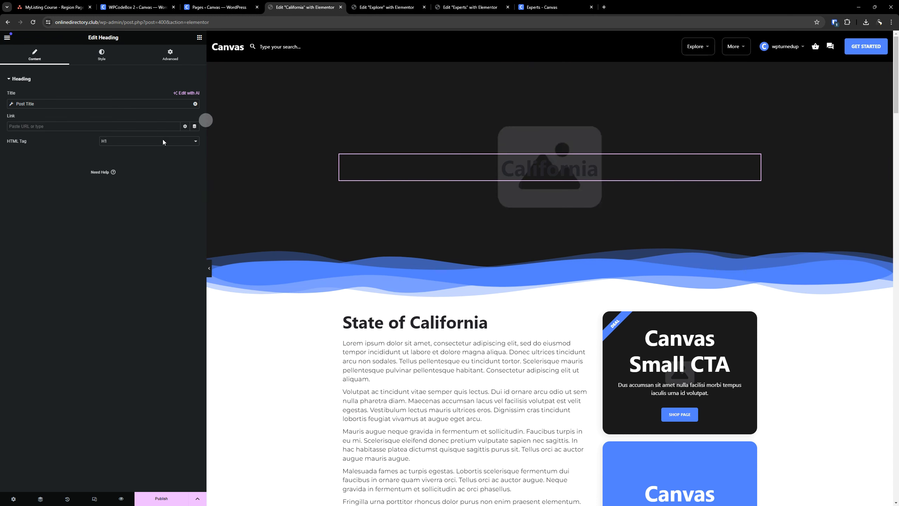
left_click(176, 496)
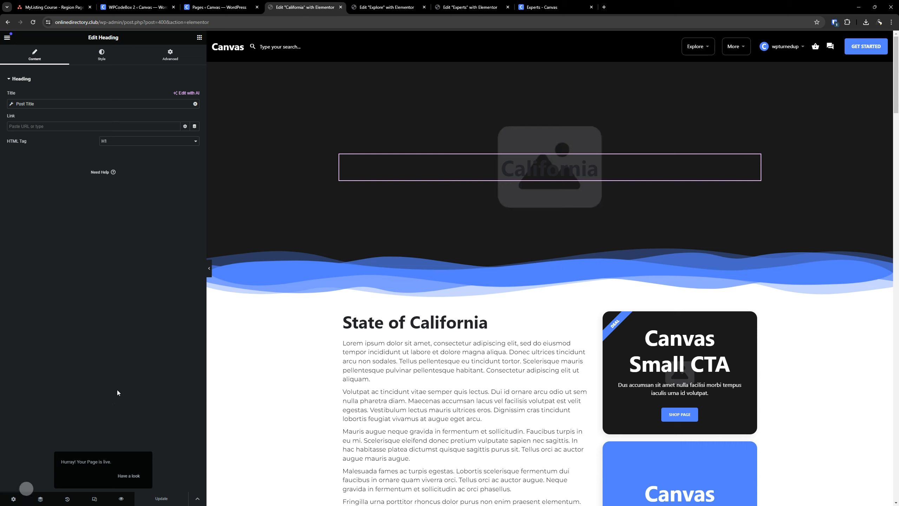
left_click(32, 22)
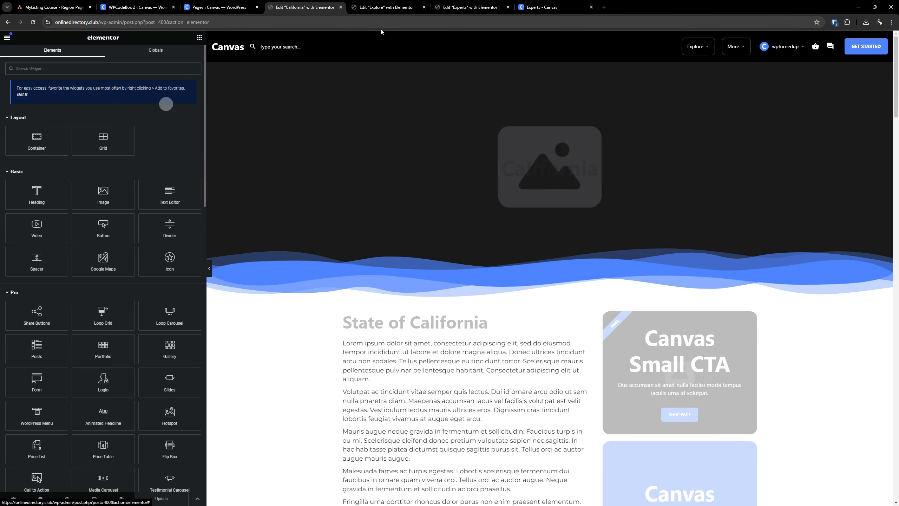
Set the California hero heading's text color to the global color Canvas - White.
left_click(585, 168)
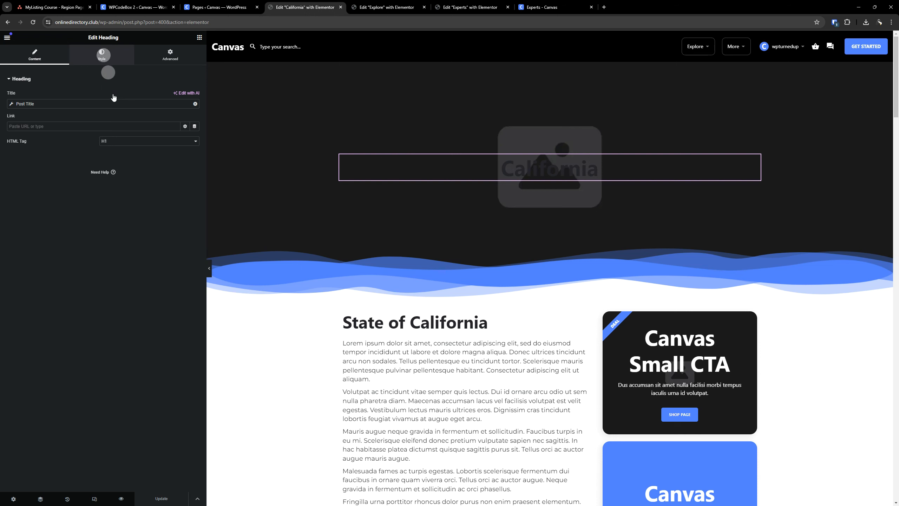
left_click(101, 55)
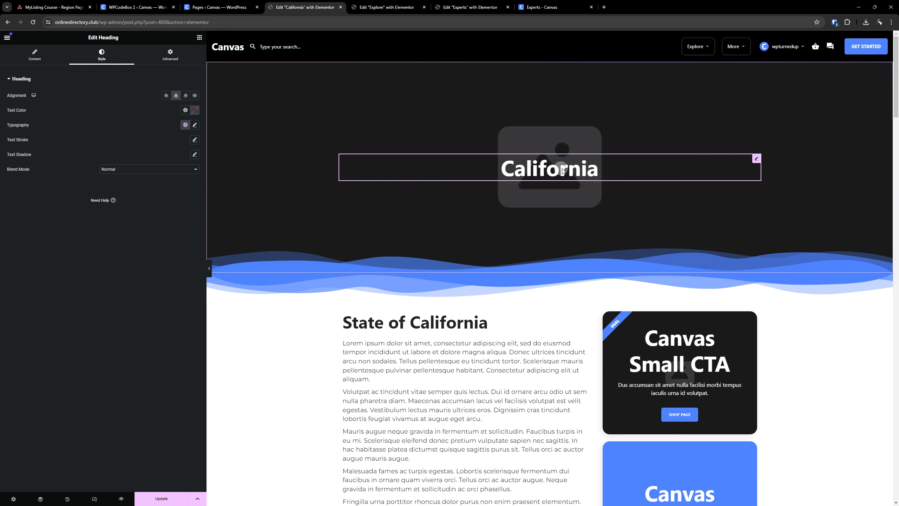
left_click(185, 110)
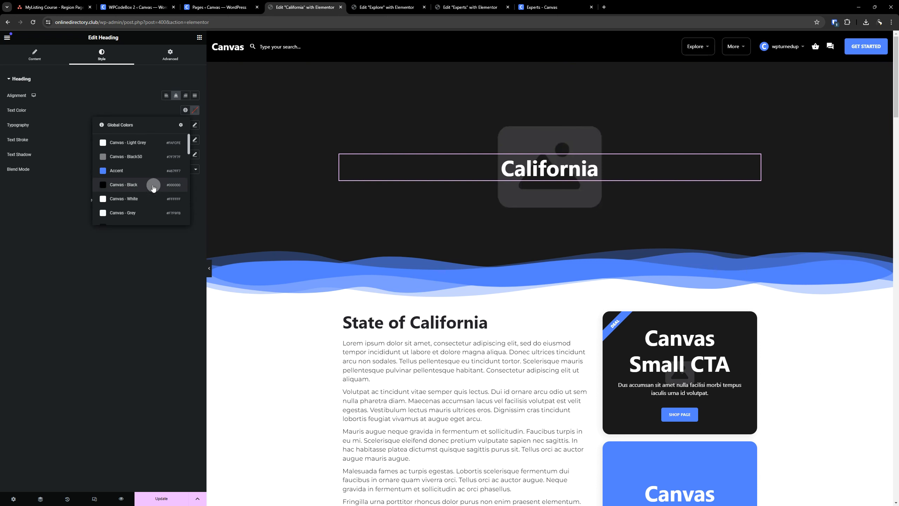
left_click(139, 198)
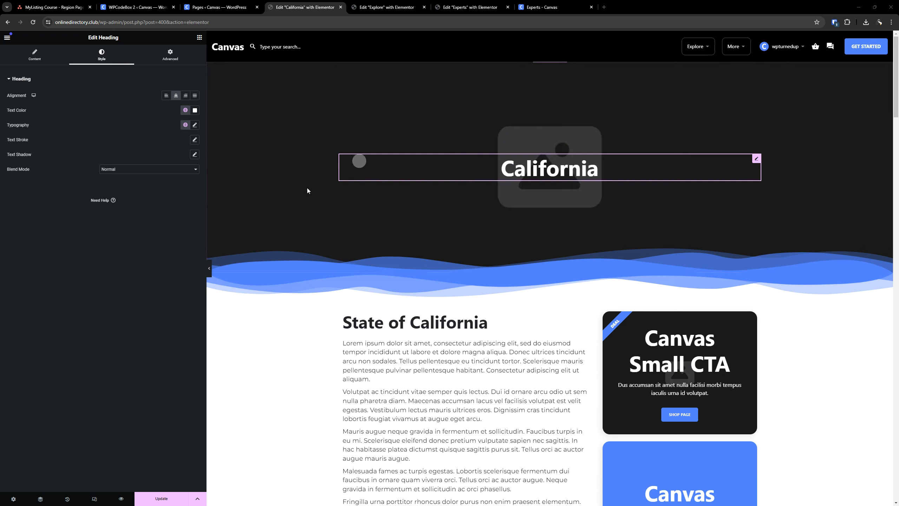
Apply the Region Page Title global font to the California hero heading.
left_click(185, 125)
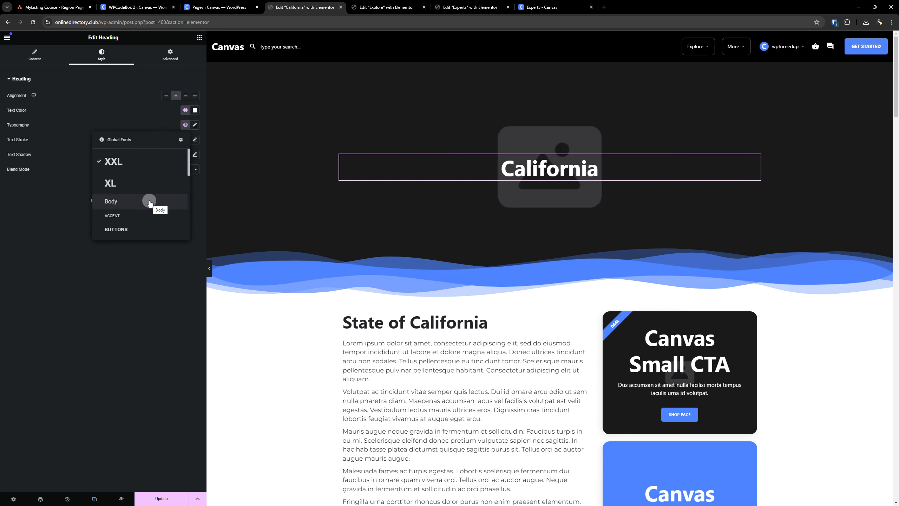
scroll(149, 202, "down", 10)
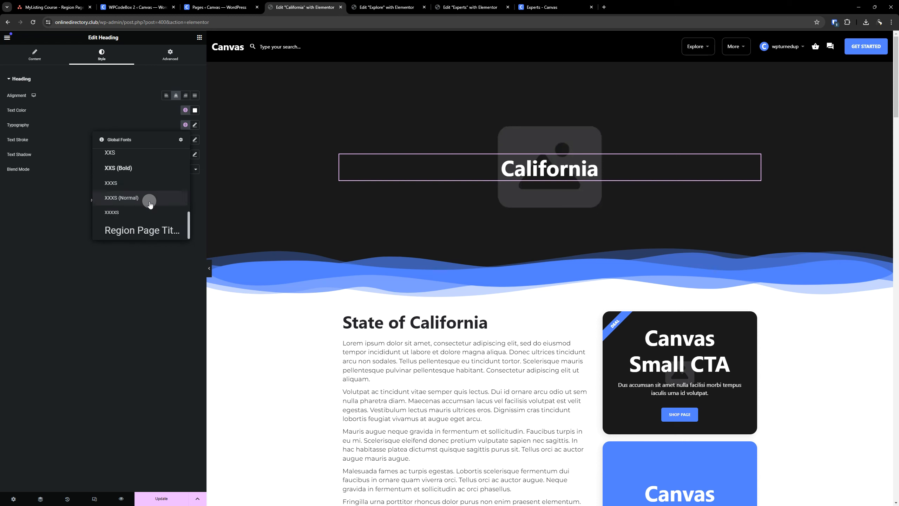
left_click(155, 224)
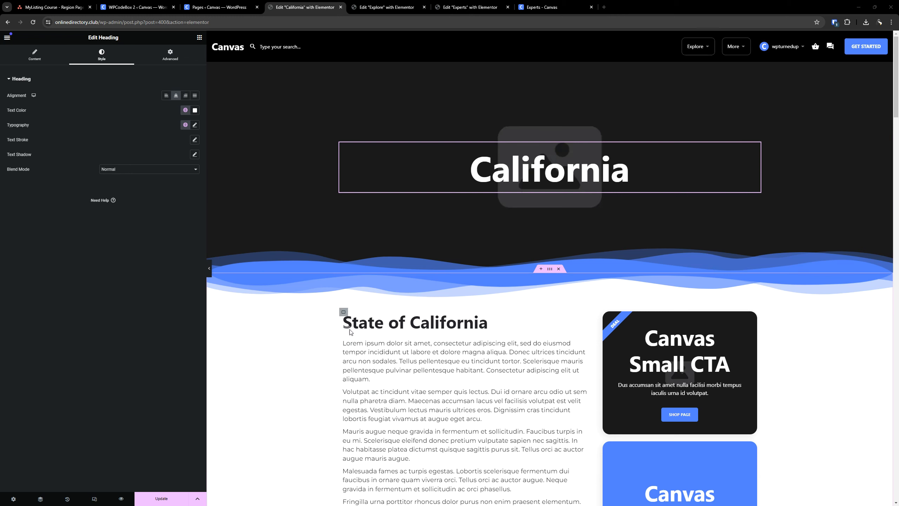
Open the content settings of the State of California heading below the hero section.
scroll(350, 332, "down", 1)
left_click(406, 290)
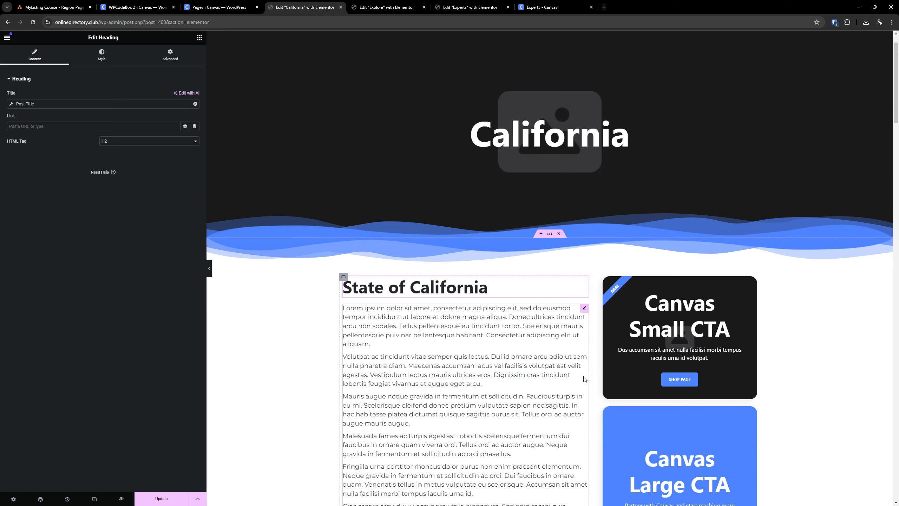
Apply the M global font to the title of the Canvas Small CTA beside the State of California text.
left_click(463, 316)
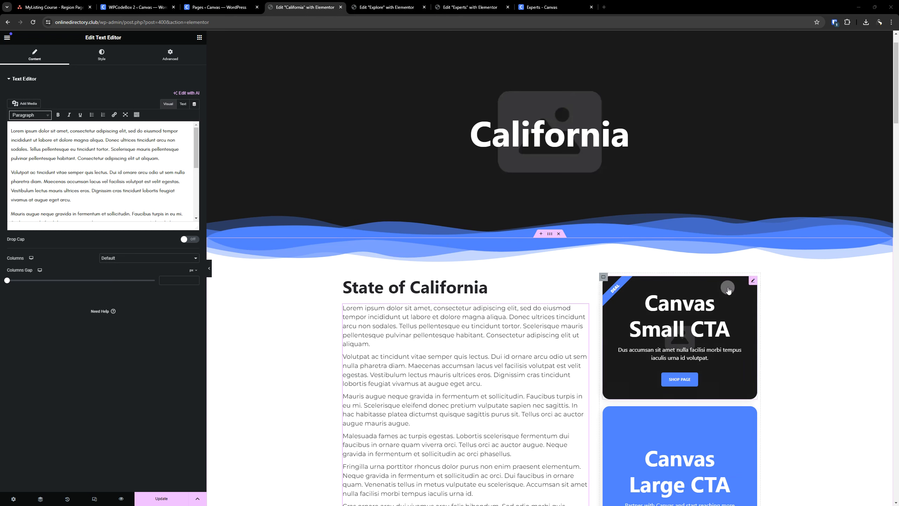
left_click(752, 282)
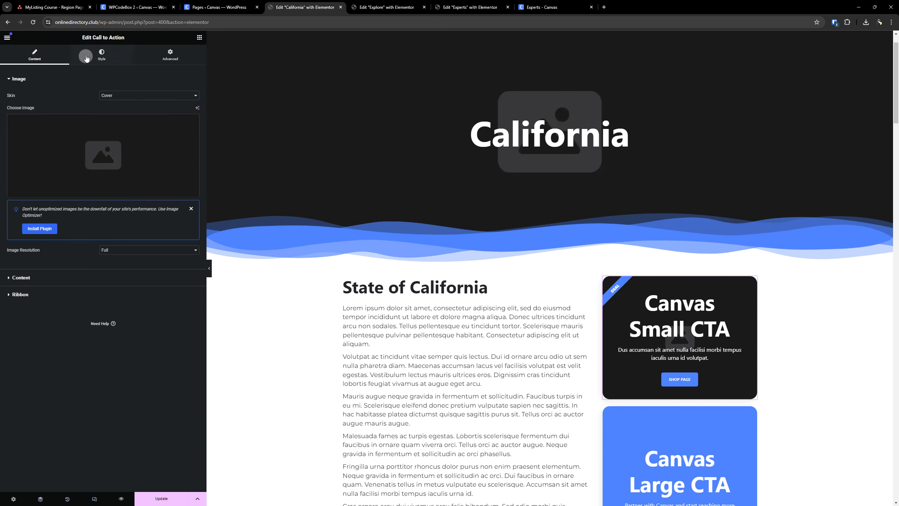
left_click(102, 55)
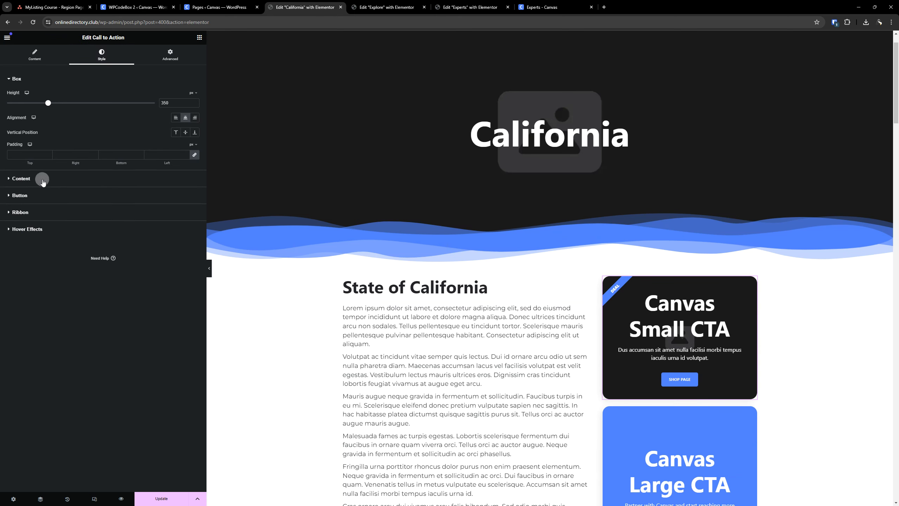
left_click(132, 182)
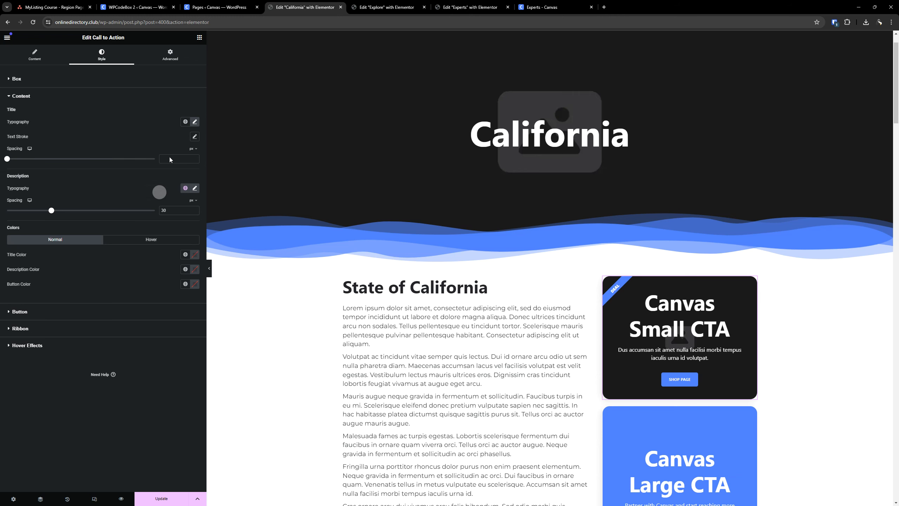
left_click(185, 121)
scroll(137, 166, "down", 5)
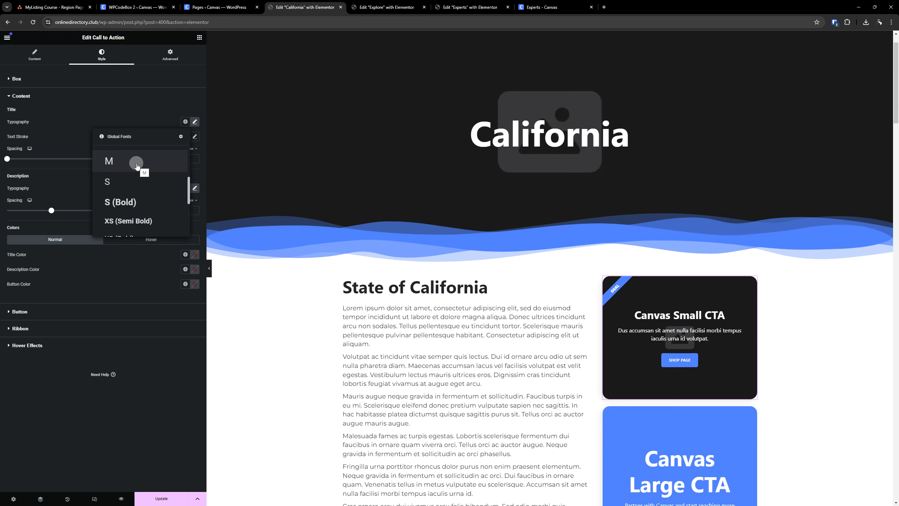
left_click(136, 163)
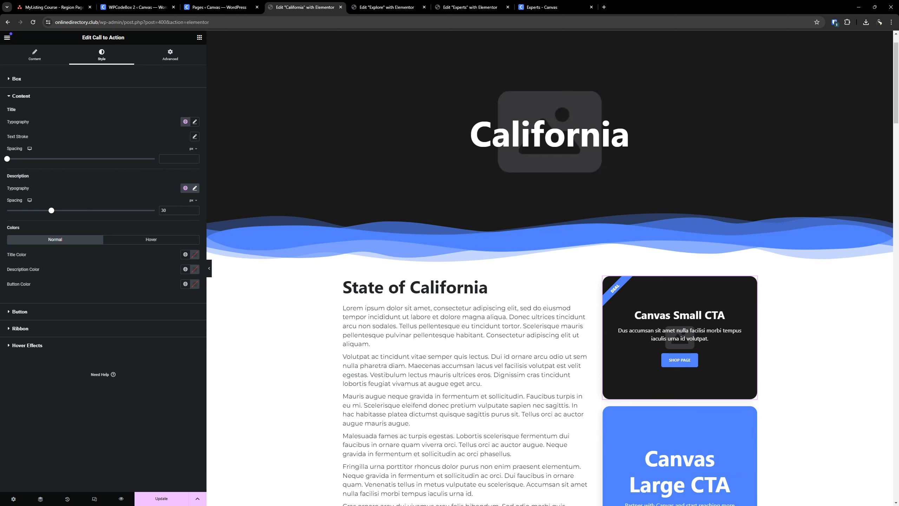
Apply the M global font to the Canvas Large CTA title and open that widget's button style settings.
scroll(748, 305, "down", 3)
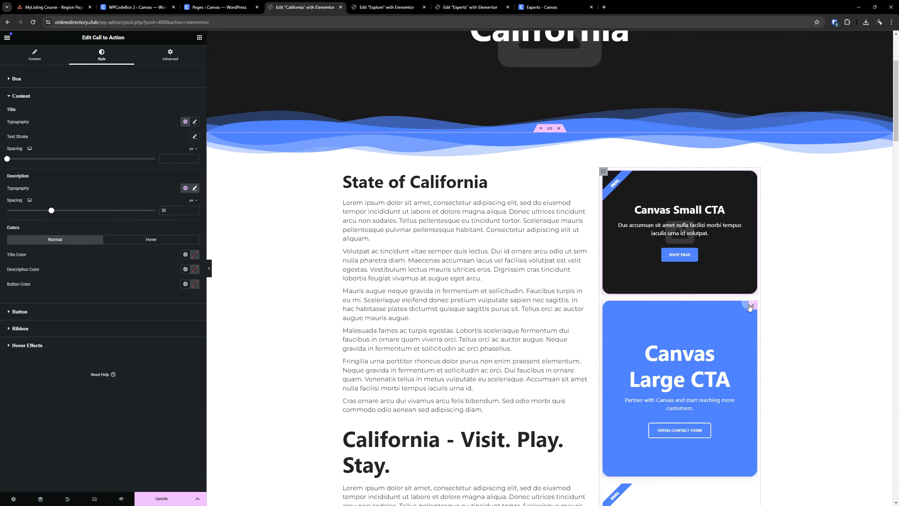
left_click(750, 306)
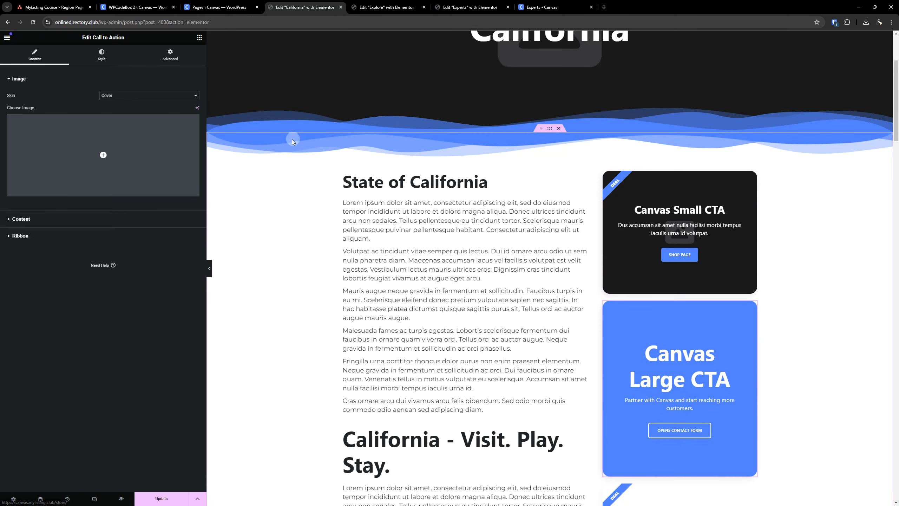
left_click(109, 57)
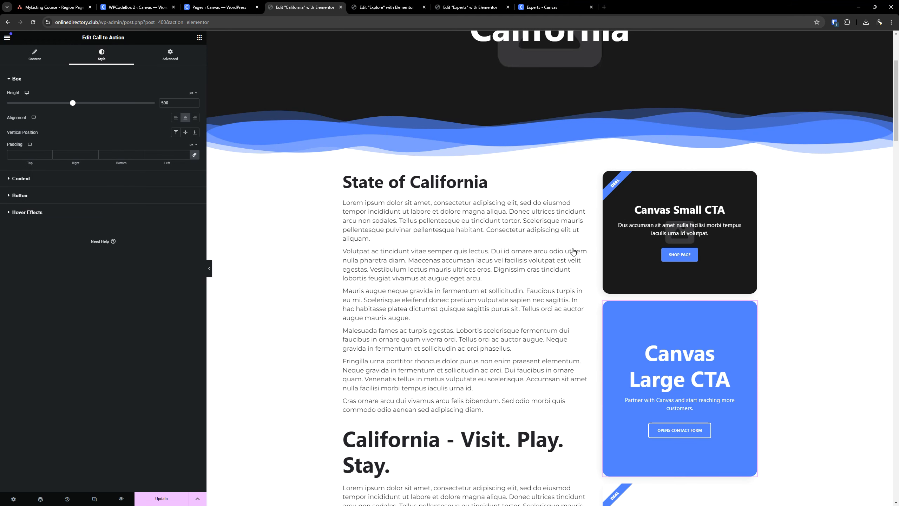
left_click(20, 178)
left_click(185, 122)
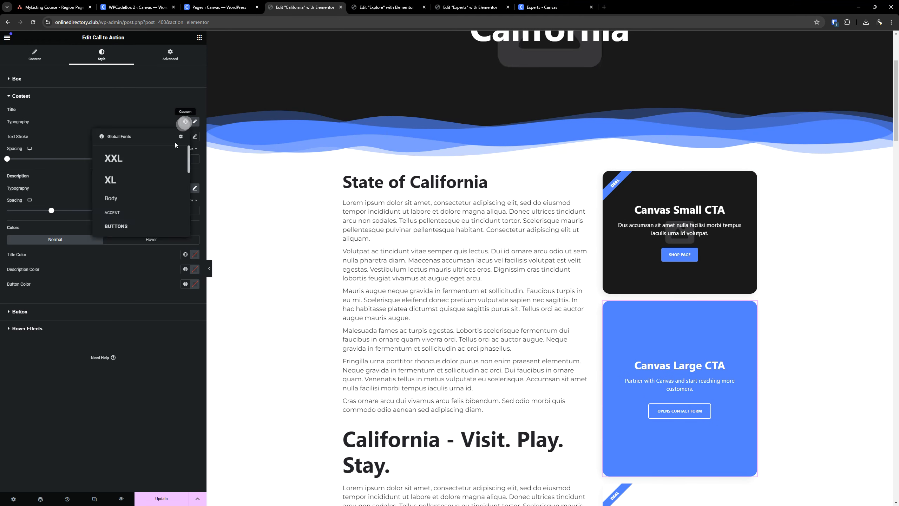
scroll(131, 195, "down", 5)
scroll(131, 194, "up", 2)
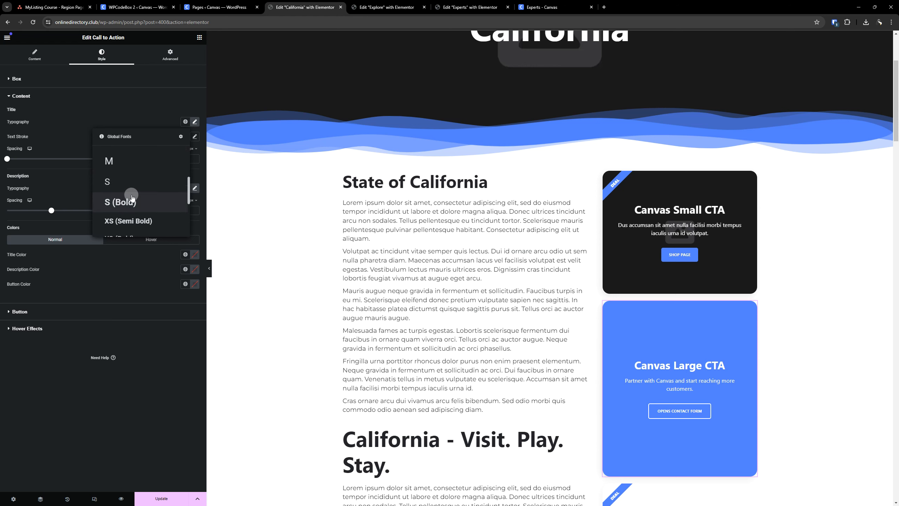
left_click(122, 161)
scroll(691, 271, "down", 5)
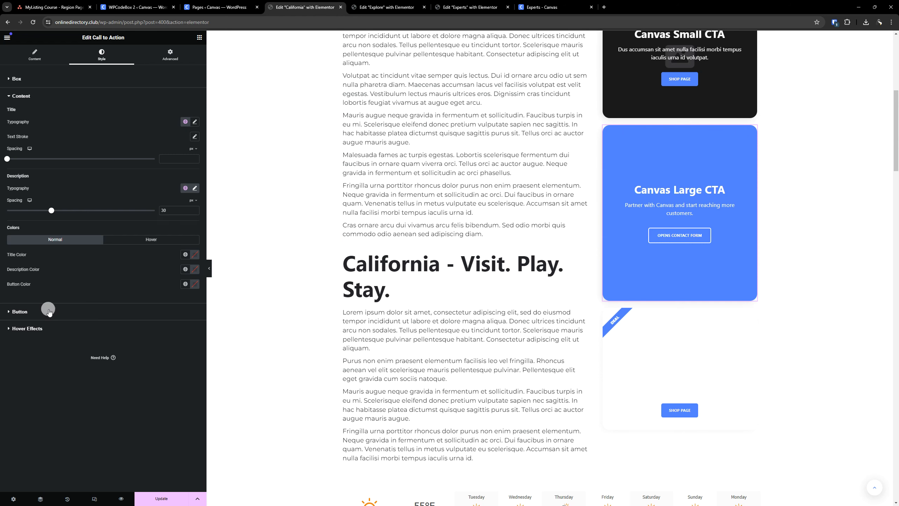
left_click(90, 315)
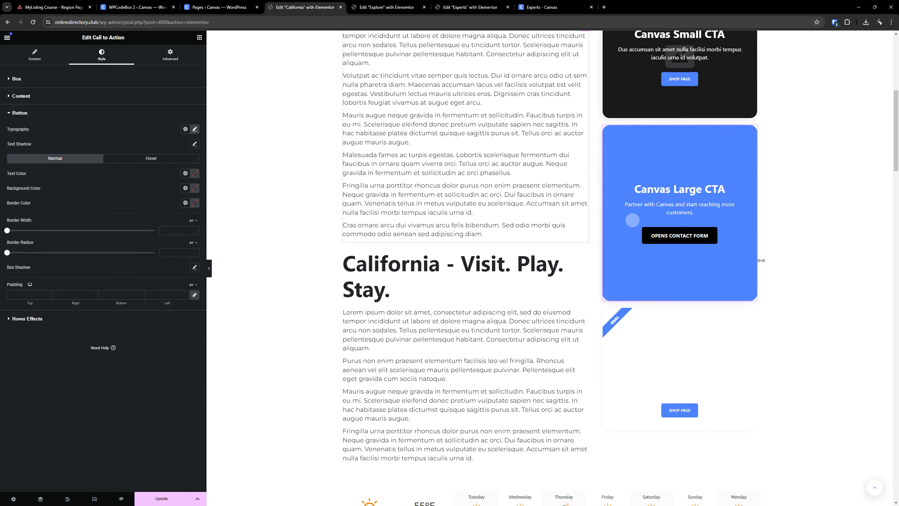
Apply the M global font to the title of the Canvas xSmall CTA below the Canvas Large CTA.
scroll(690, 237, "down", 2)
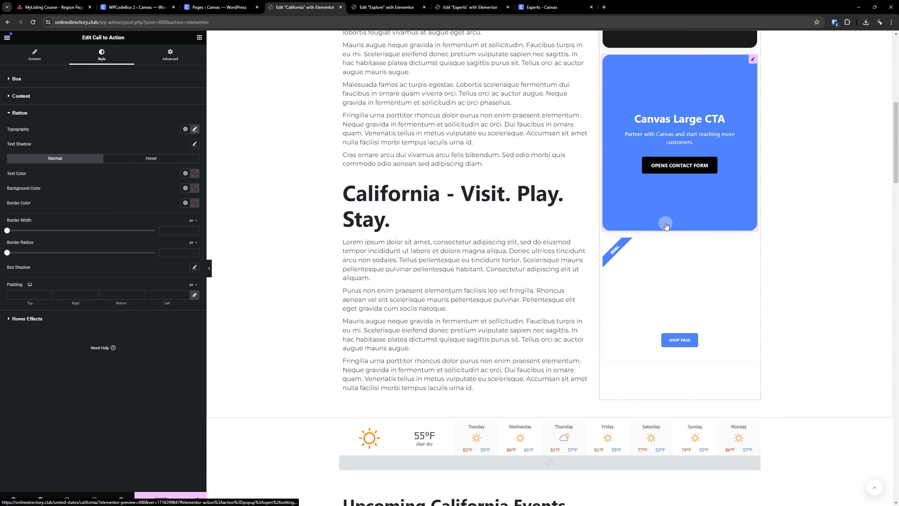
left_click(752, 243)
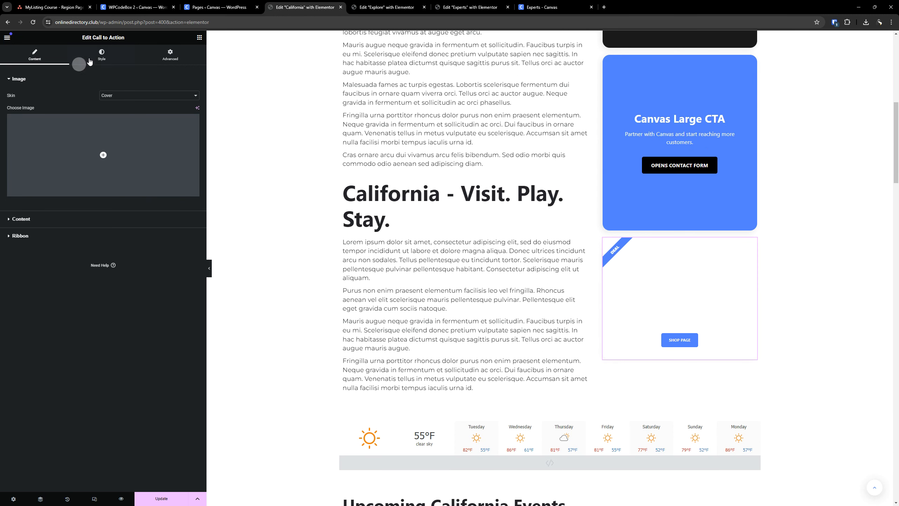
left_click(100, 55)
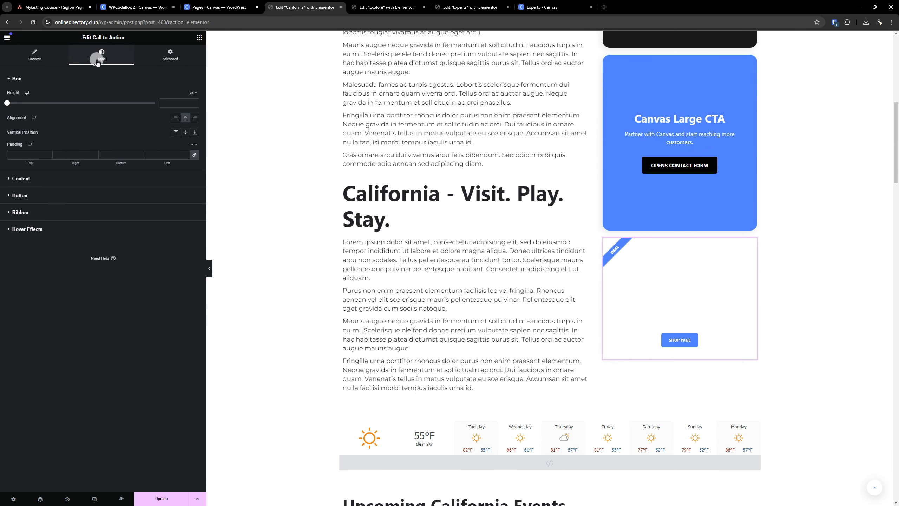
left_click(31, 196)
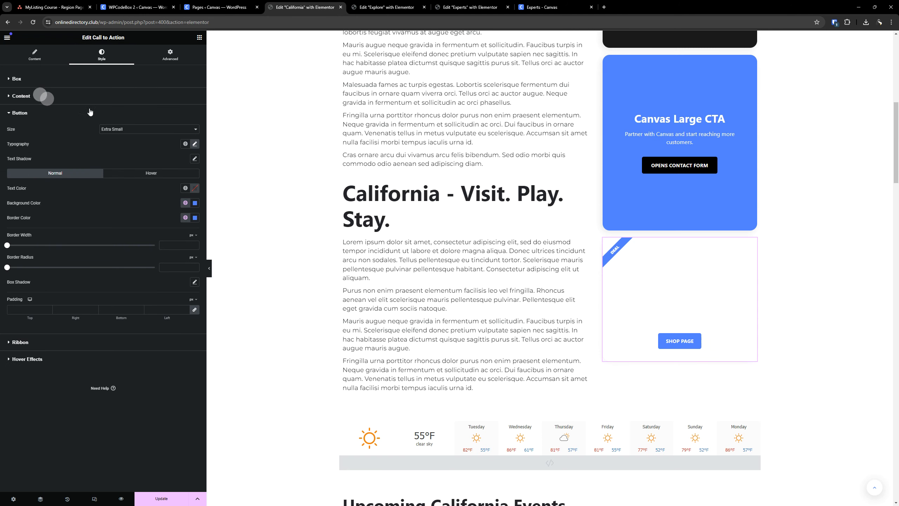
left_click(122, 96)
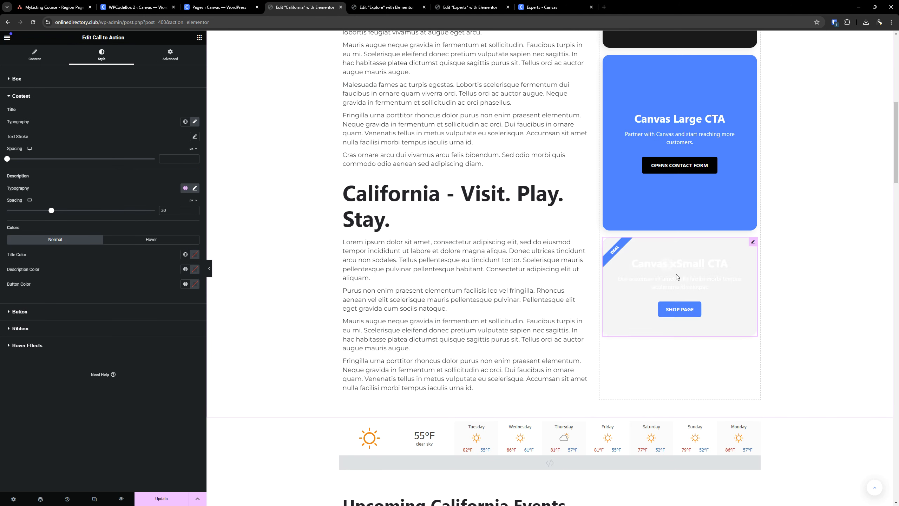
left_click(185, 121)
scroll(125, 213, "down", 2)
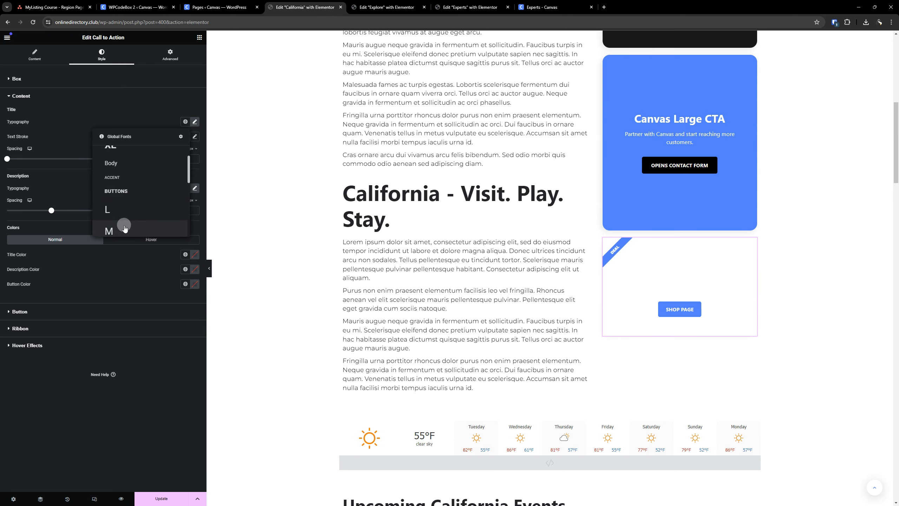
left_click(125, 228)
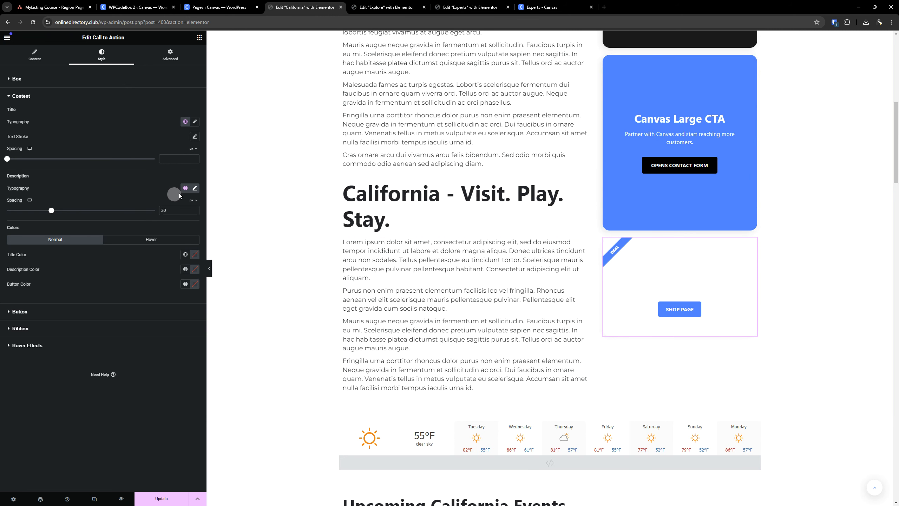
Set the Canvas xSmall CTA's title and description colors to the global color Canvas - Black.
left_click(185, 255)
left_click(117, 330)
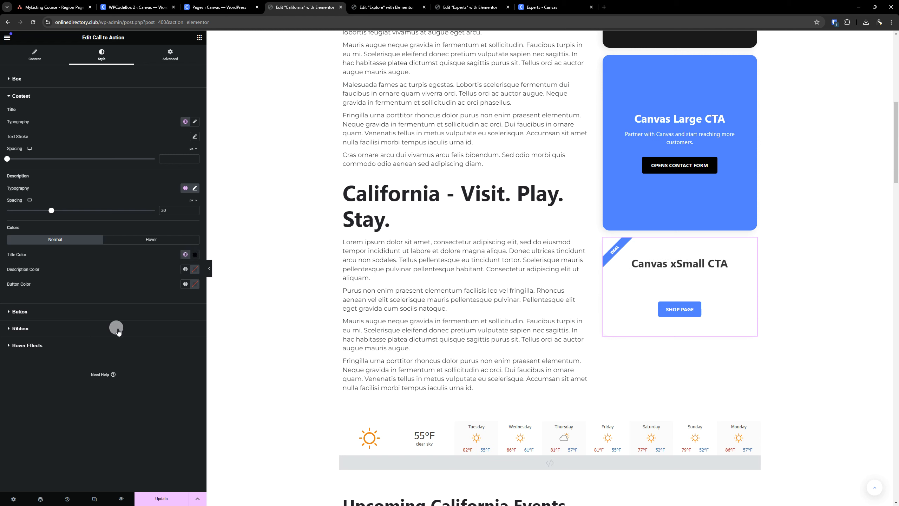
left_click(185, 269)
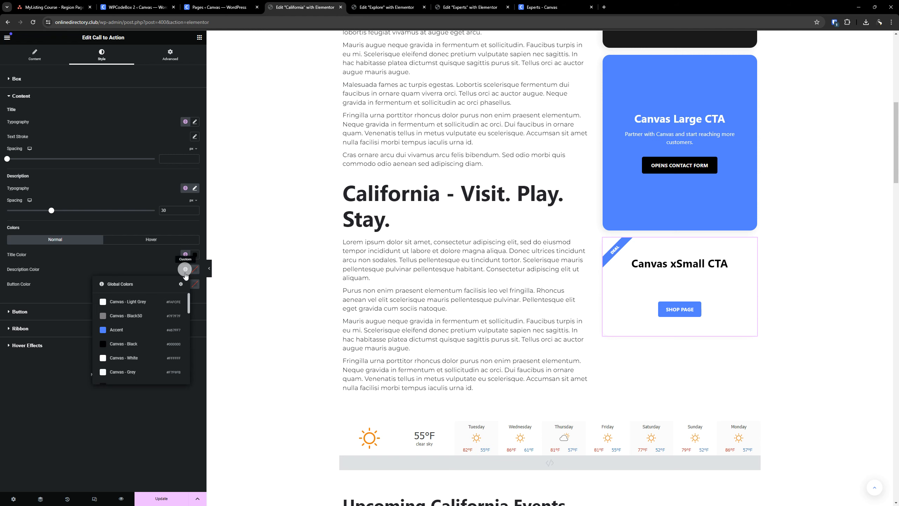
left_click(124, 343)
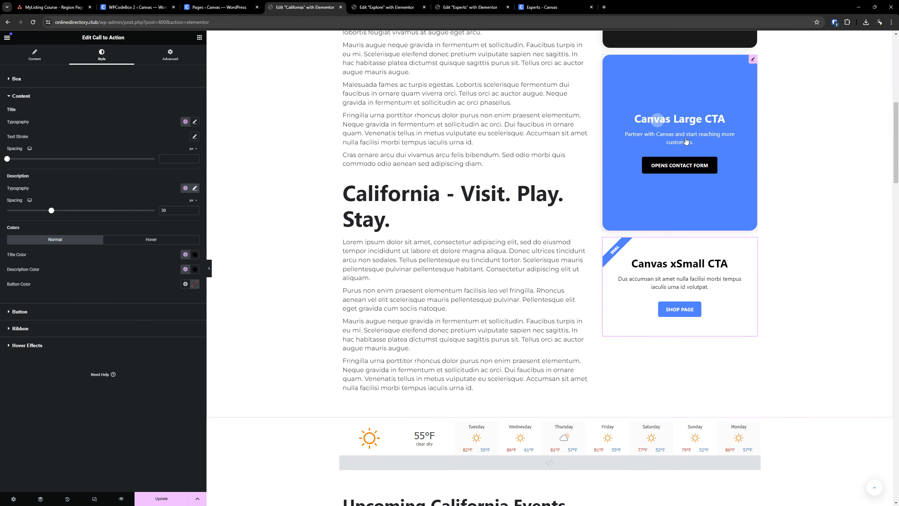
Open the HTML code of the California weather forecast widget for review.
scroll(525, 167, "up", 5)
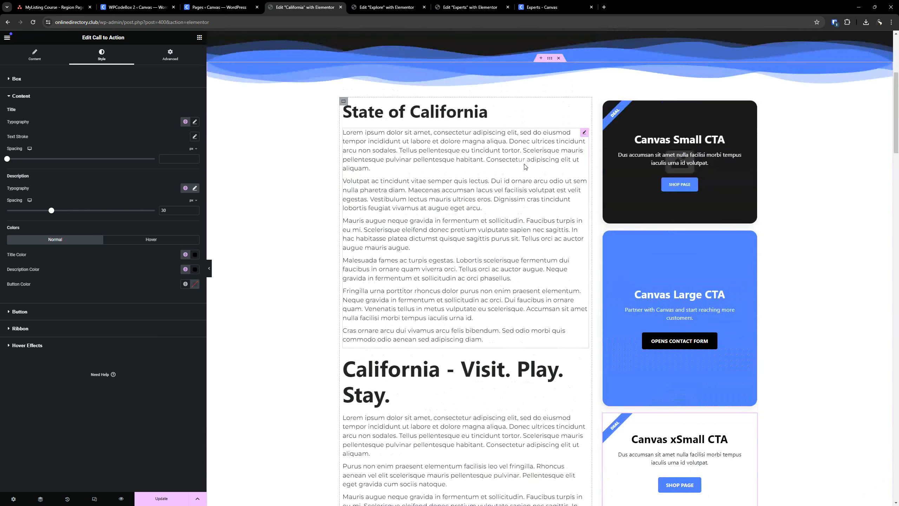
scroll(525, 167, "down", 9)
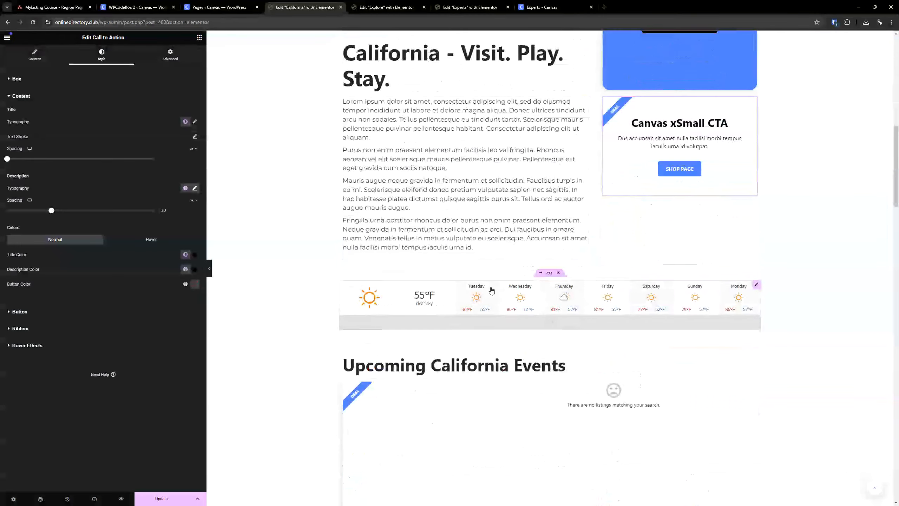
left_click(755, 286)
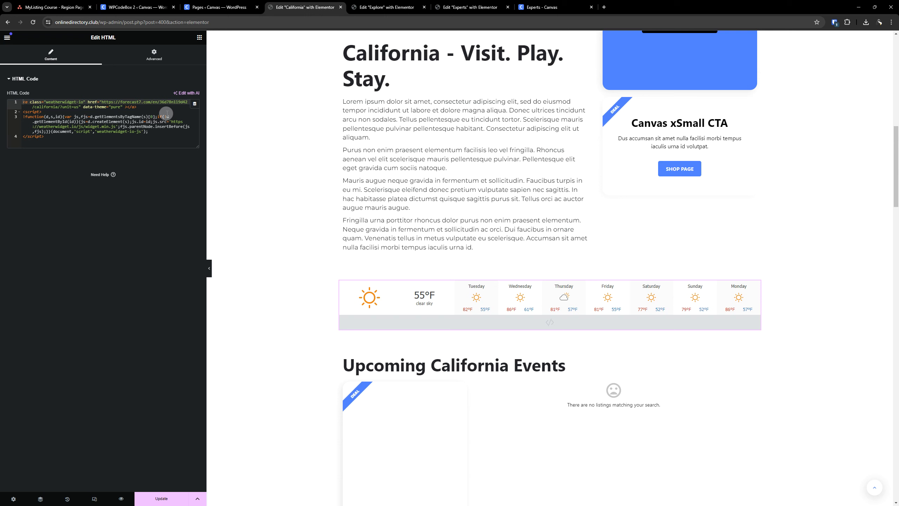
Set the normal-state background overlay of the Canvas xLarge CTA under Upcoming California Events to the global color Canvas - Black.
scroll(414, 267, "down", 2)
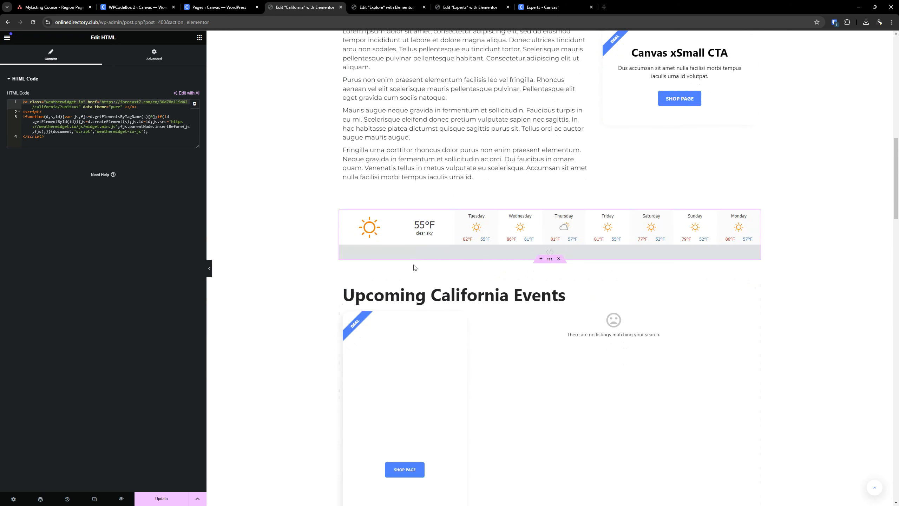
scroll(415, 267, "down", 2)
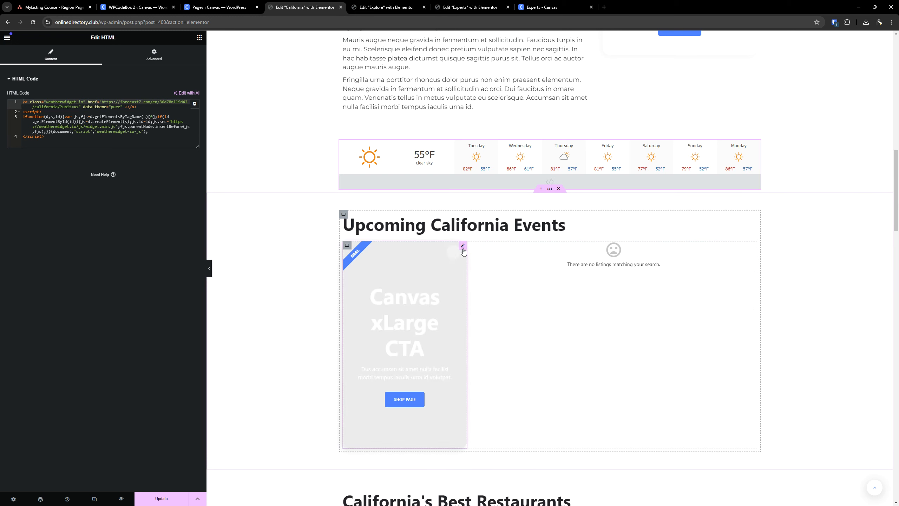
left_click(463, 247)
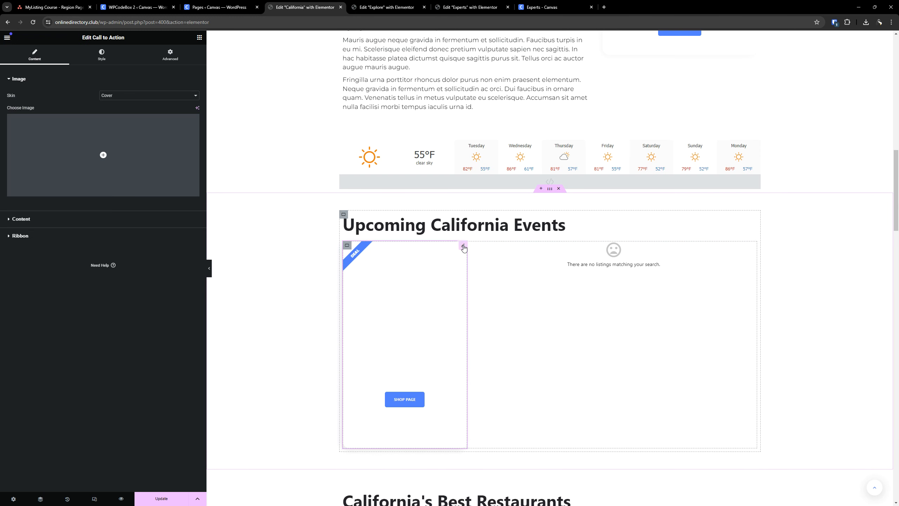
left_click(102, 55)
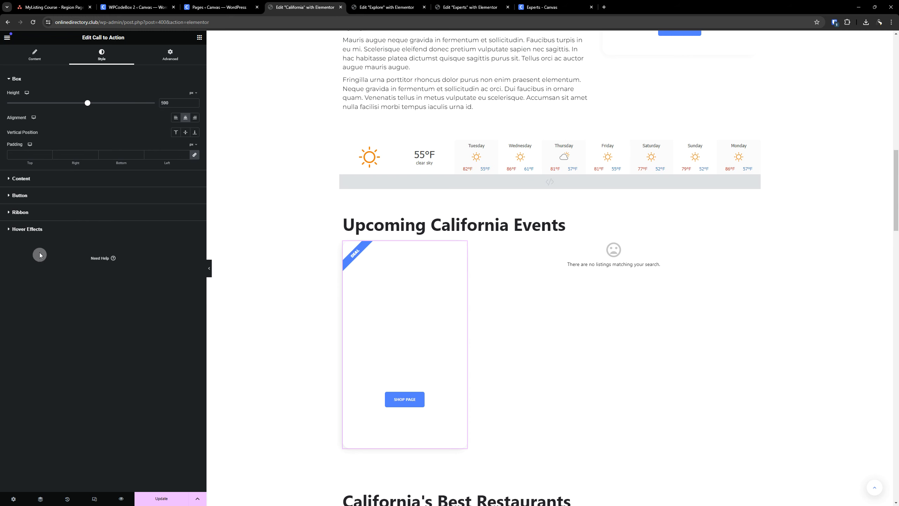
left_click(39, 229)
left_click(183, 231)
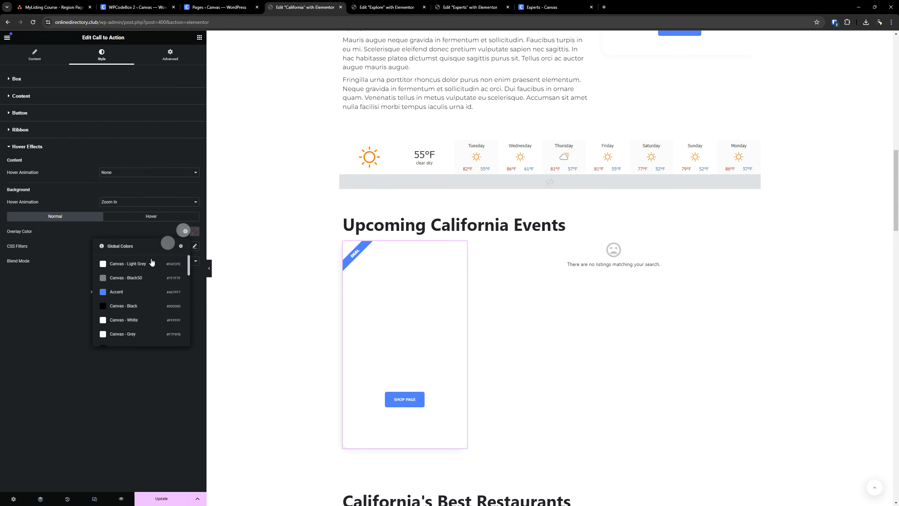
left_click(133, 305)
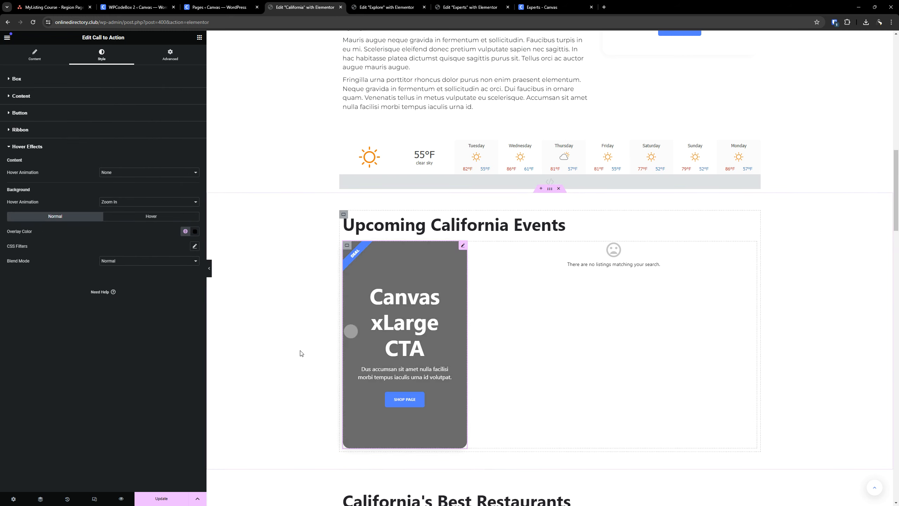
Set the Canvas xLarge CTA's hover-state background overlay to the global color Canvas - Black.
left_click(150, 217)
left_click(185, 230)
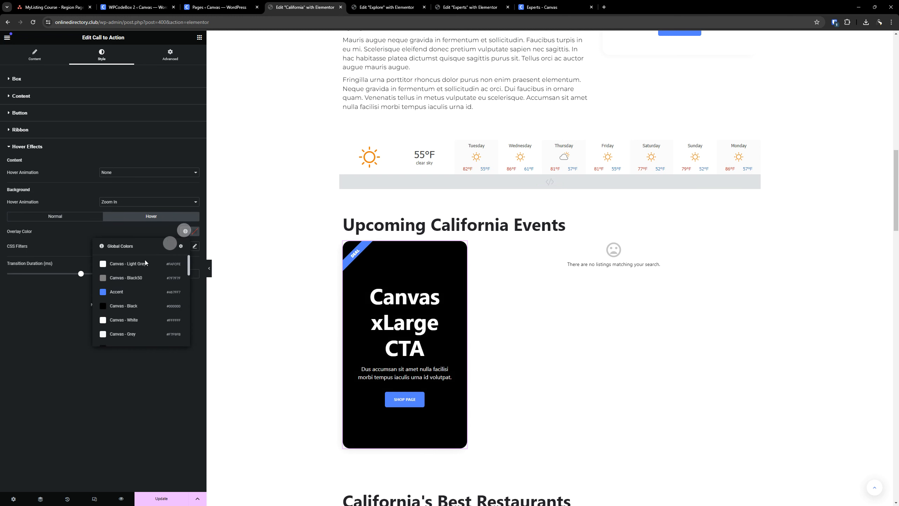
left_click(124, 305)
left_click(166, 217)
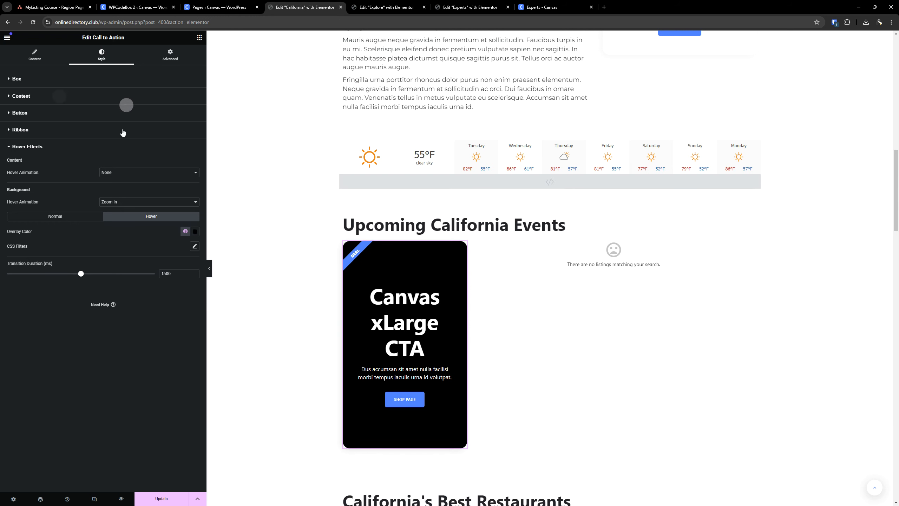
Apply a smaller global font to the title of the Canvas xLarge CTA under Upcoming California Events.
left_click(60, 97)
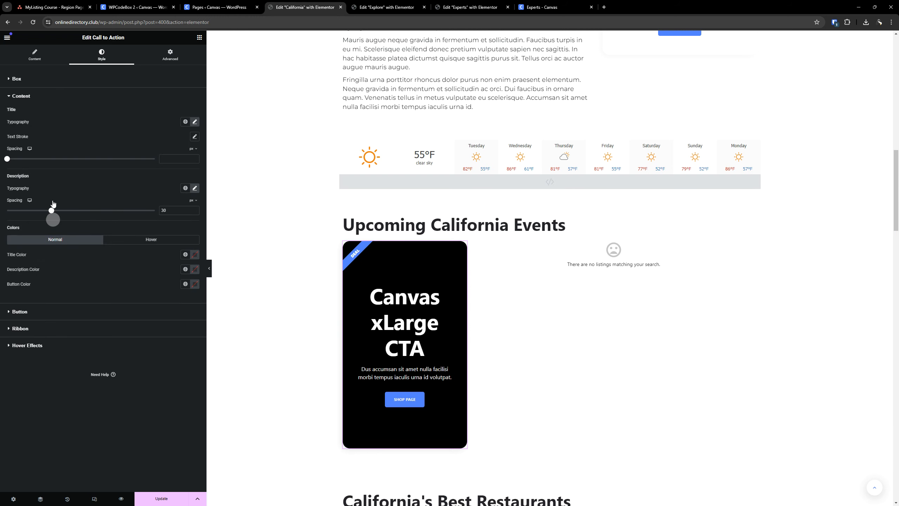
left_click(185, 122)
scroll(141, 192, "down", 3)
left_click(139, 196)
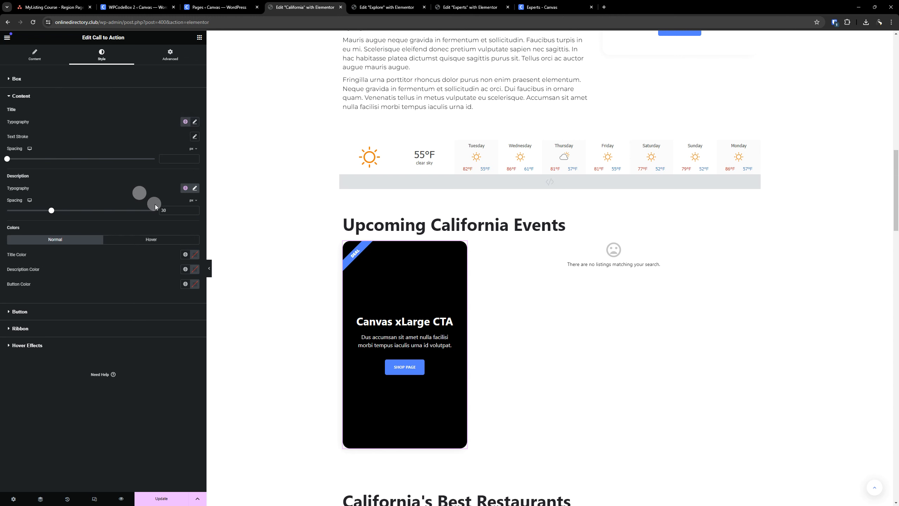
left_click(423, 359)
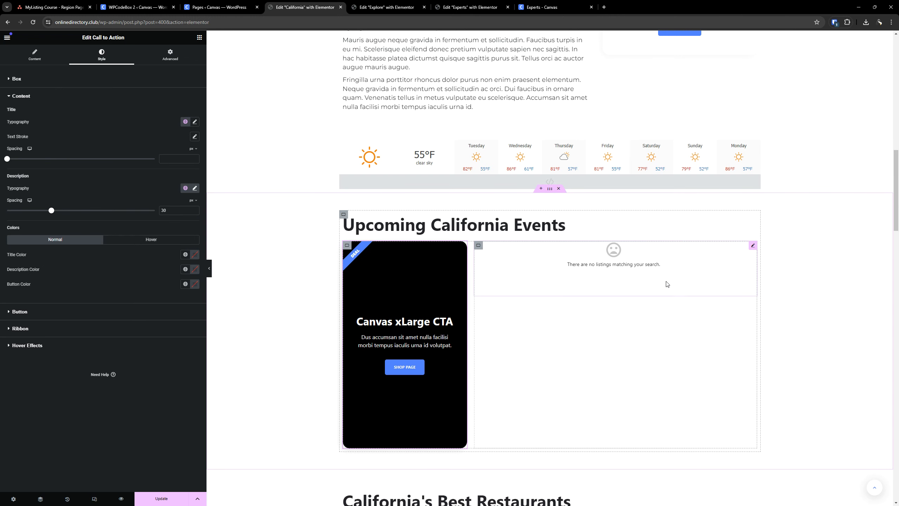
Examine the Listing Feed settings under Upcoming California Events and the Posts settings under Featured California Articles.
left_click(753, 246)
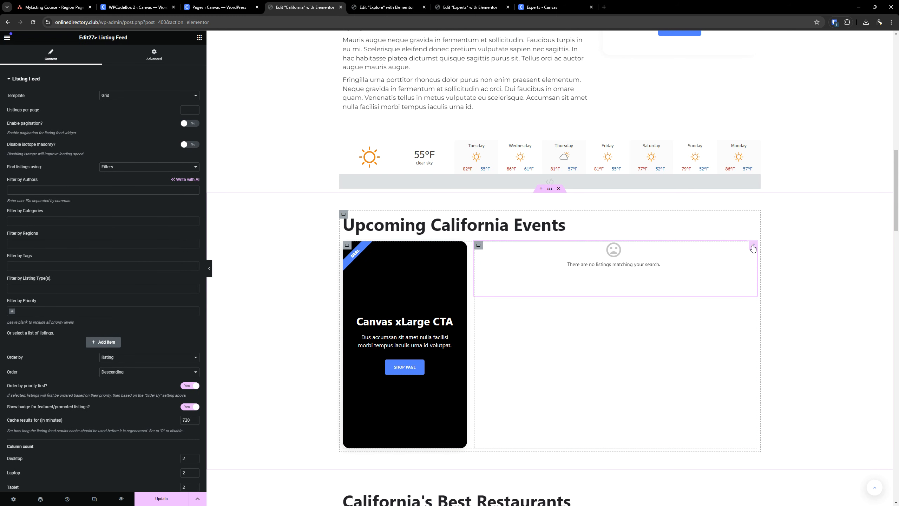
scroll(622, 263, "down", 5)
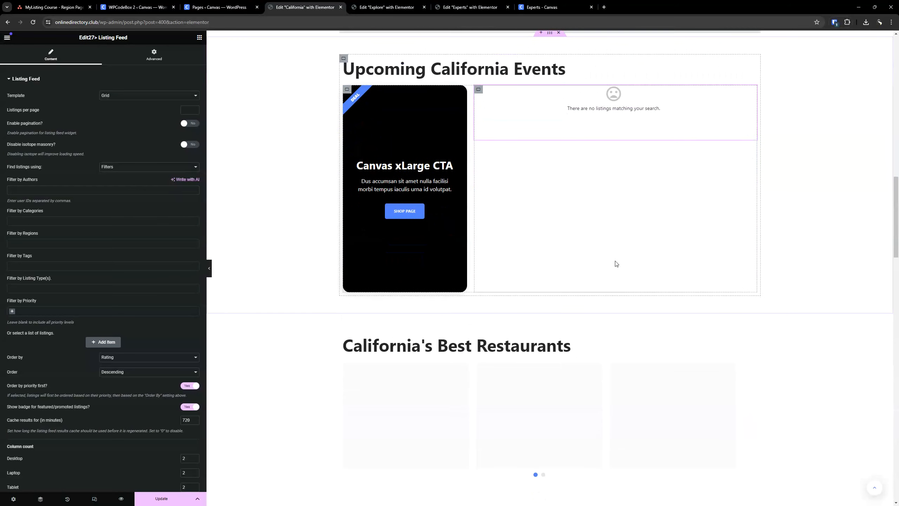
scroll(615, 293, "down", 6)
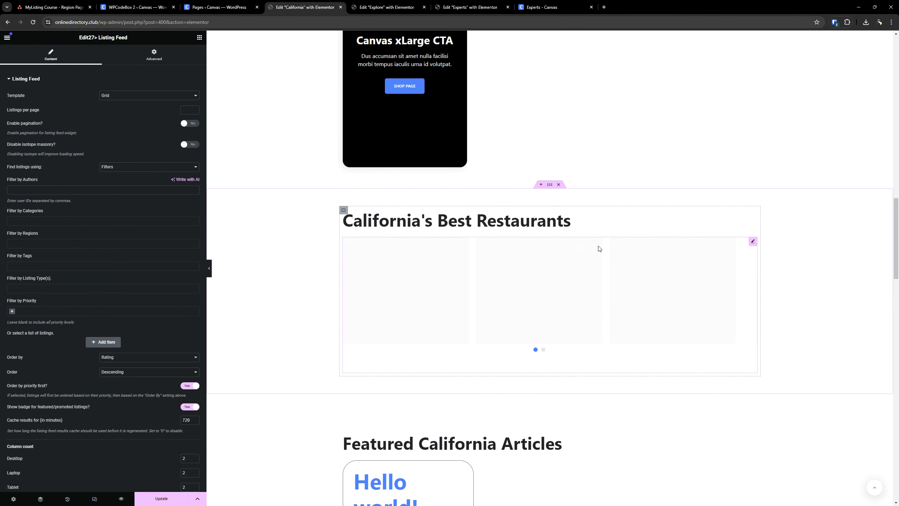
scroll(602, 250, "down", 3)
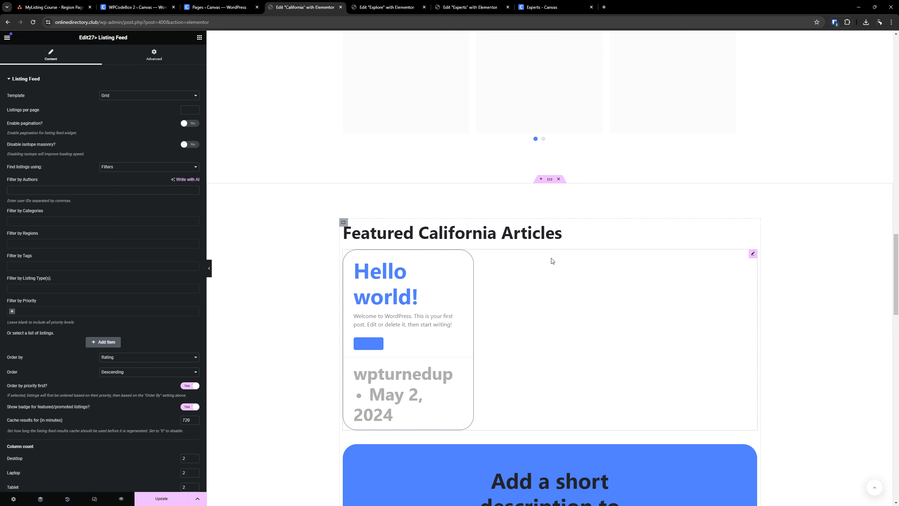
left_click(543, 263)
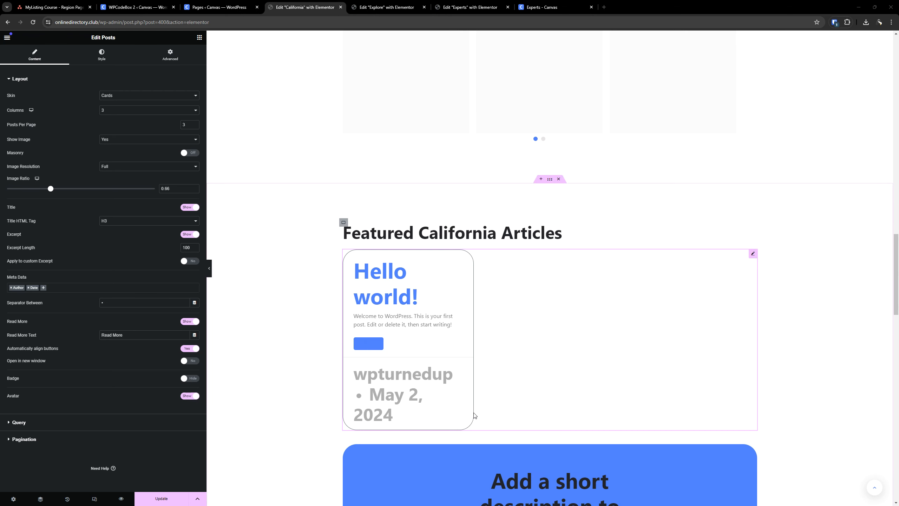
Set the newsletter heading's text color to the global color Canvas - White and apply a smaller global font.
scroll(548, 347, "down", 2)
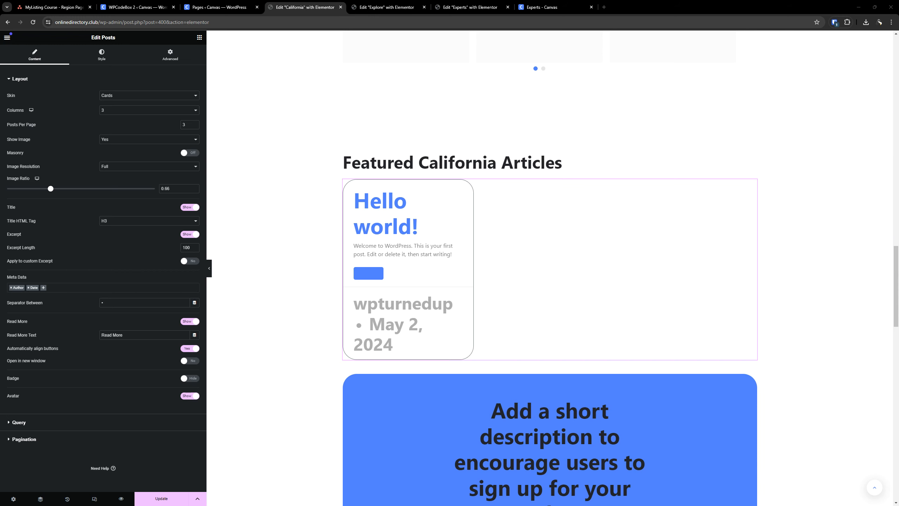
scroll(539, 305, "down", 4)
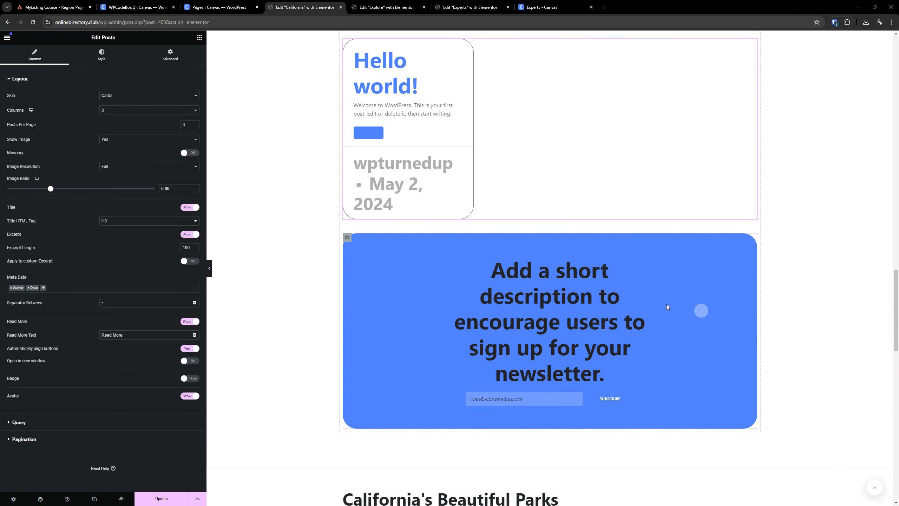
left_click(604, 303)
left_click(109, 60)
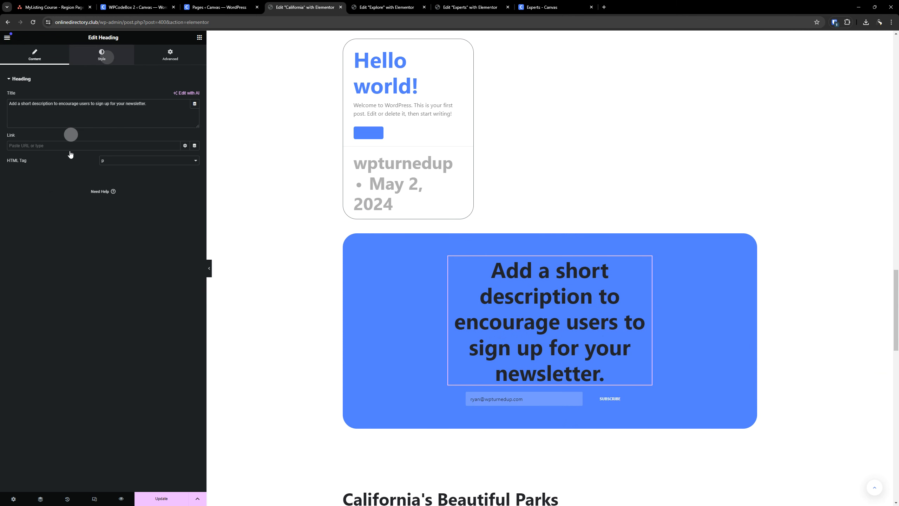
left_click(184, 112)
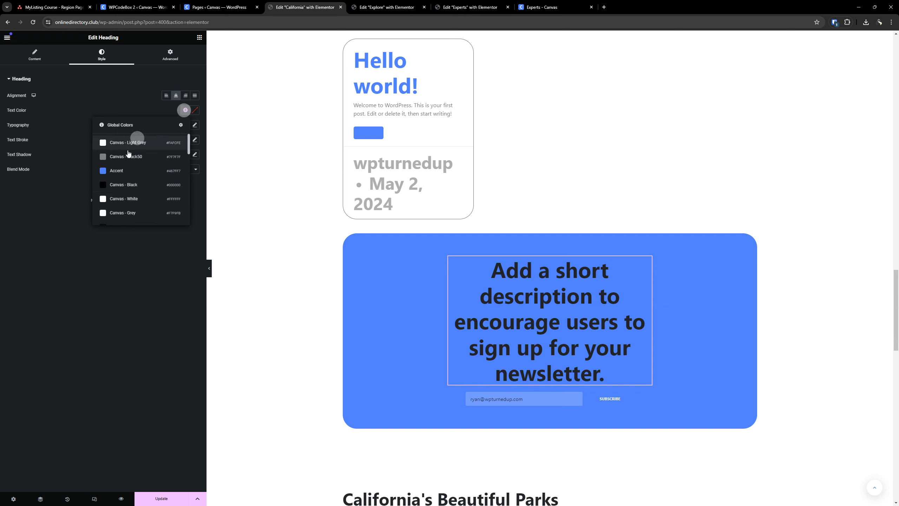
left_click(130, 198)
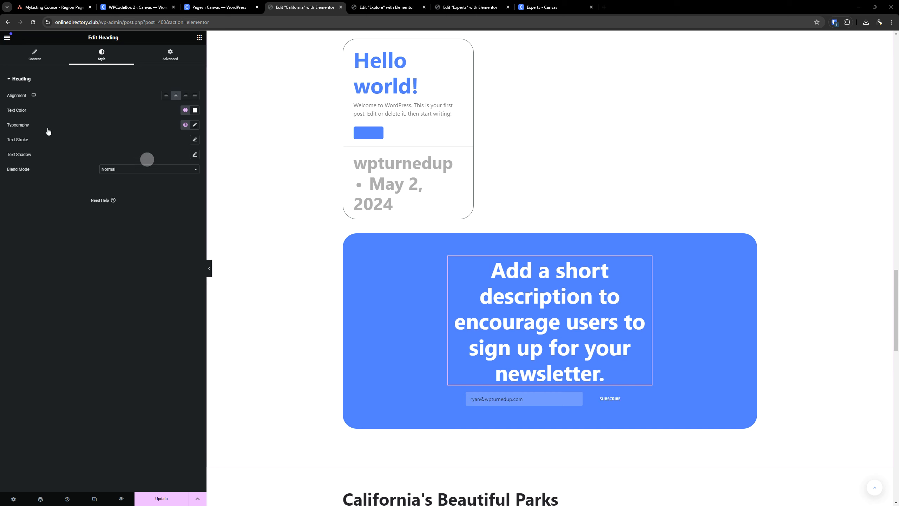
left_click(185, 124)
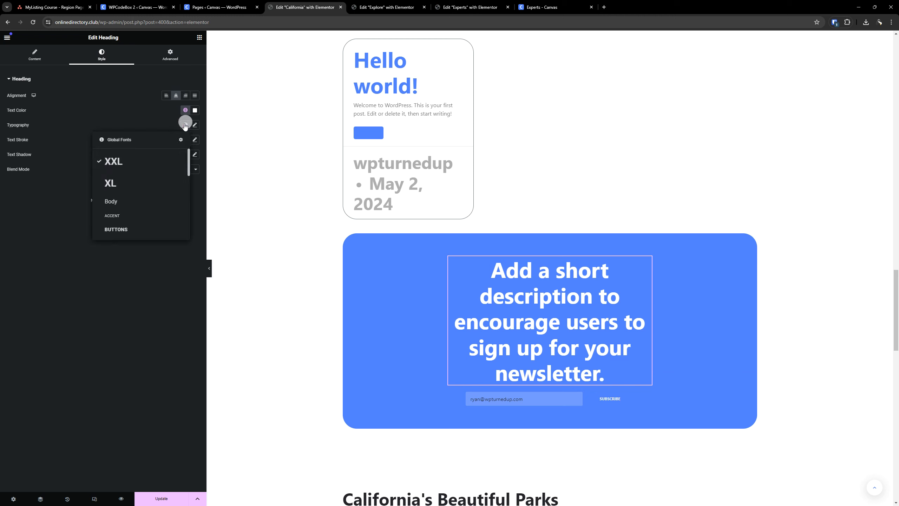
scroll(134, 196, "down", 2)
left_click(131, 201)
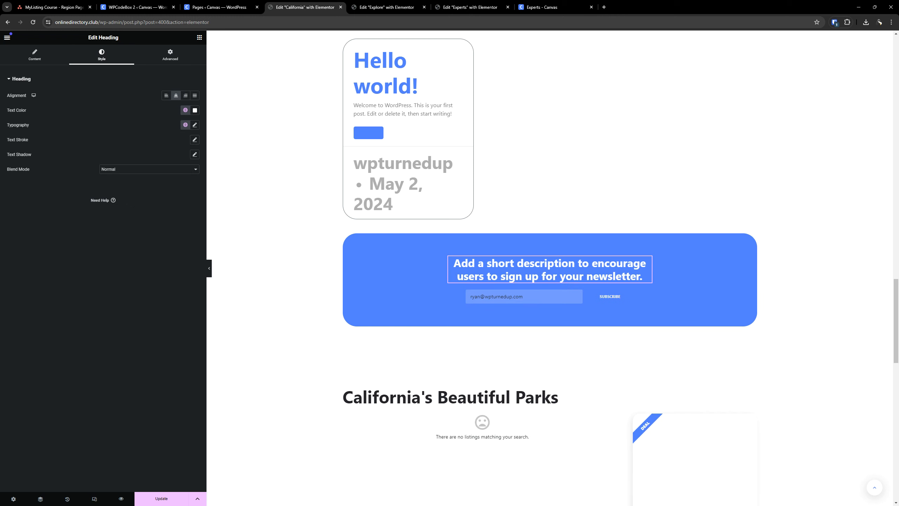
Open the newsletter's email subscription form for editing.
left_click(568, 296)
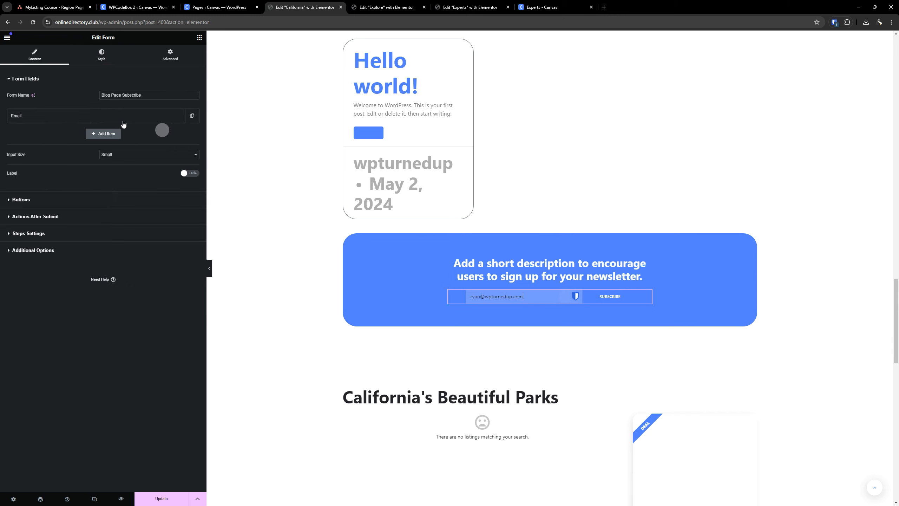
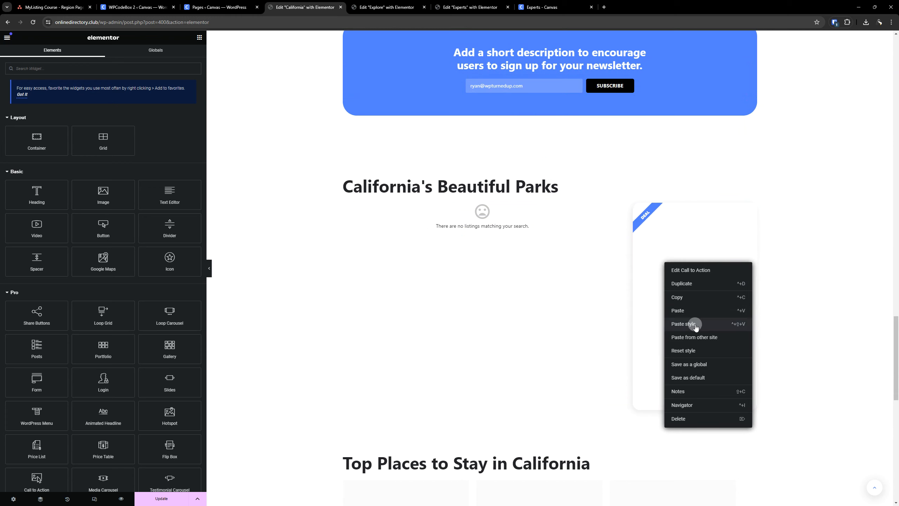
Paste the copied CTA style onto the call to action under California's Beautiful Parks.
left_click(682, 323)
scroll(537, 254, "down", 2)
Examine the Top Places to Stay in California listing feed, the Popular California Destinations icon list and the page's overall layout.
scroll(530, 253, "down", 5)
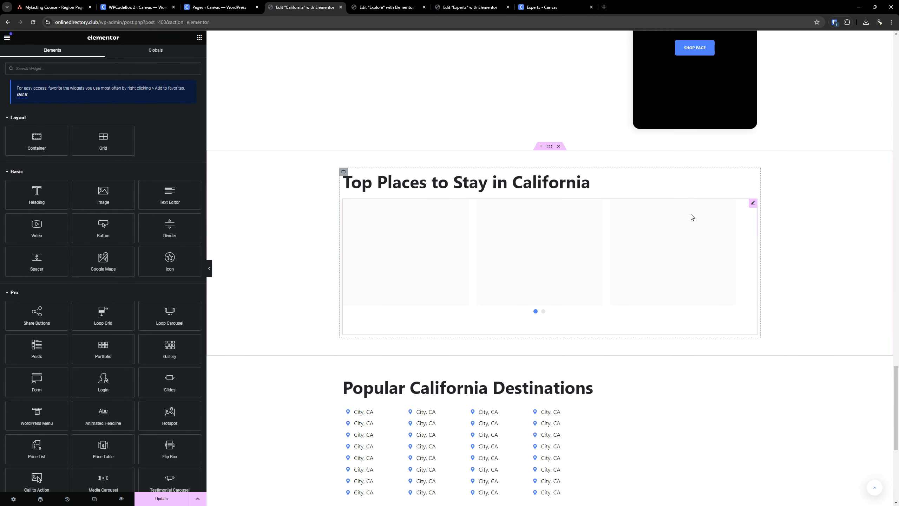
left_click(752, 206)
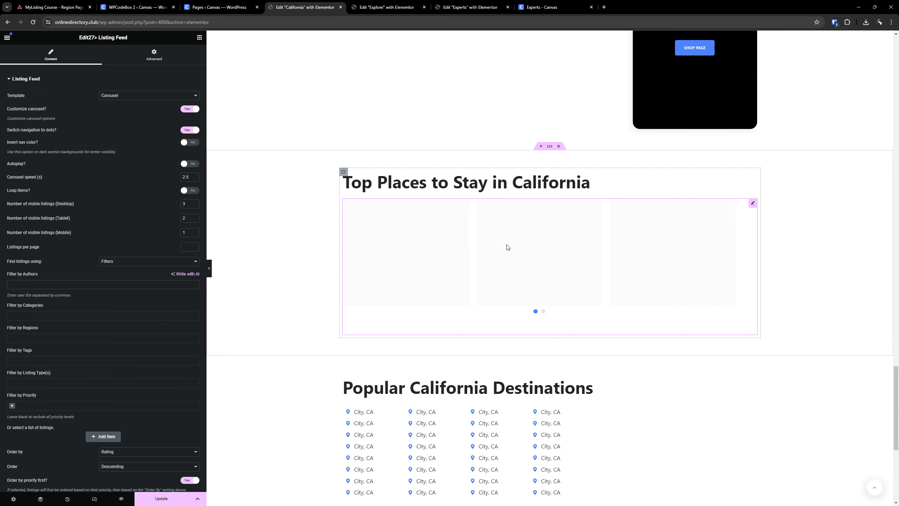
scroll(507, 247, "down", 4)
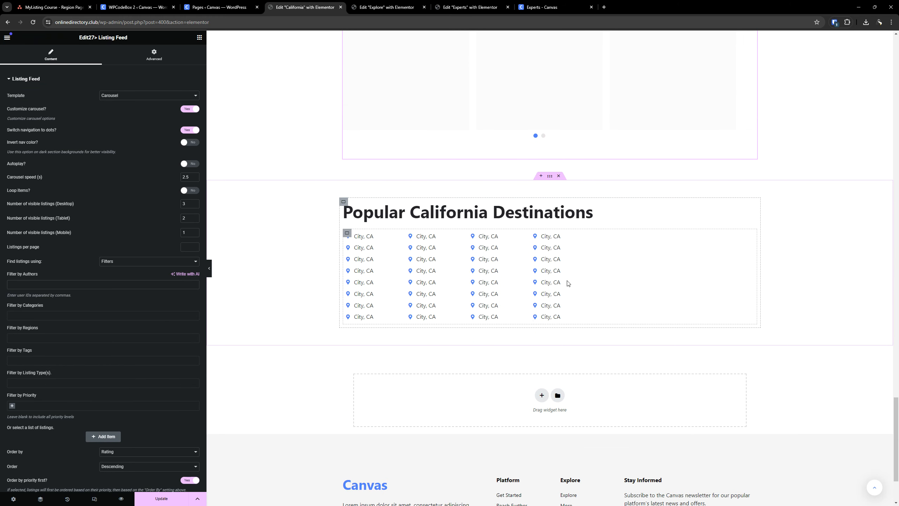
left_click(556, 237)
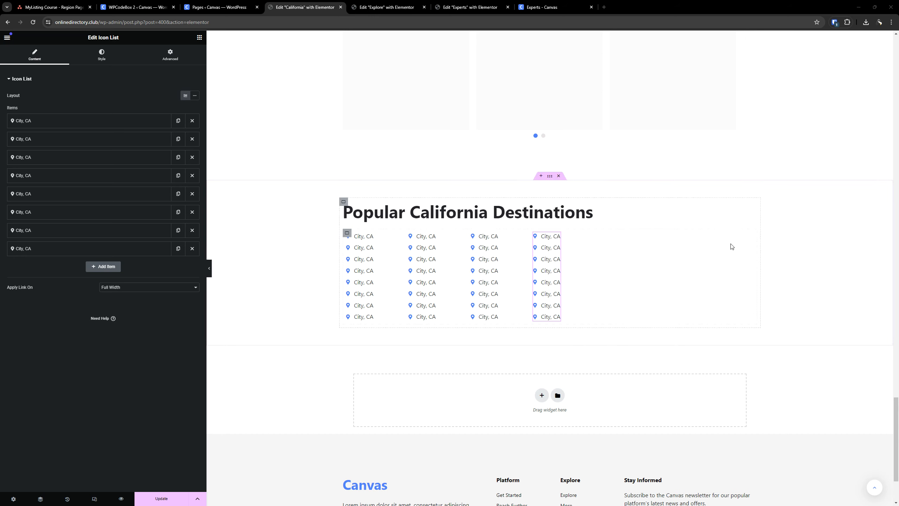
scroll(731, 246, "up", 10)
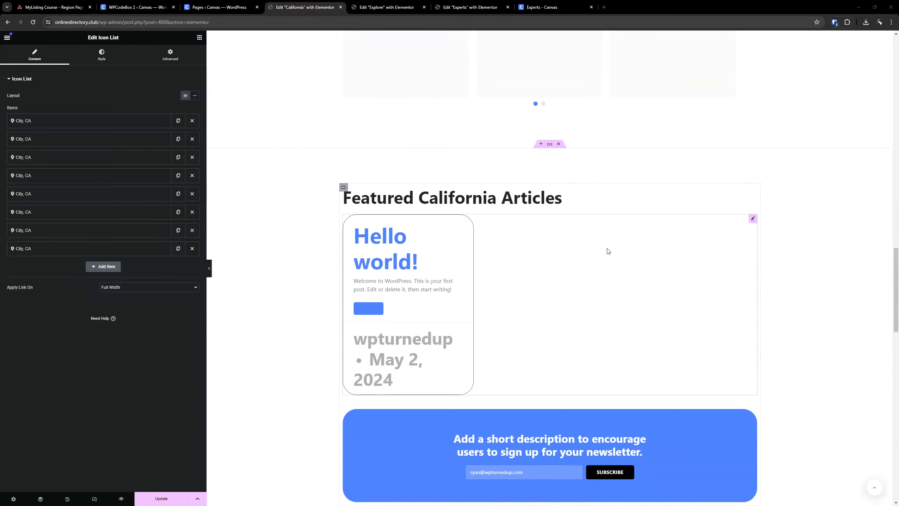
scroll(459, 255, "down", 10)
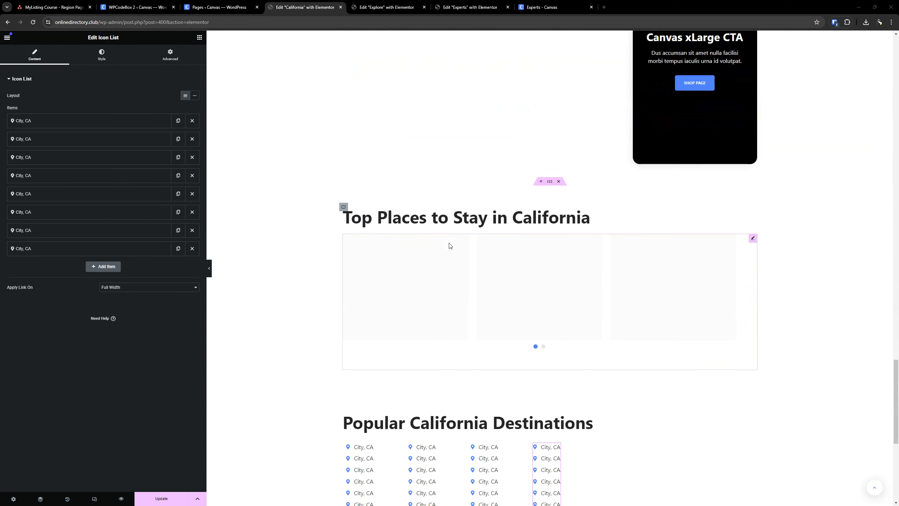
scroll(451, 237, "up", 15)
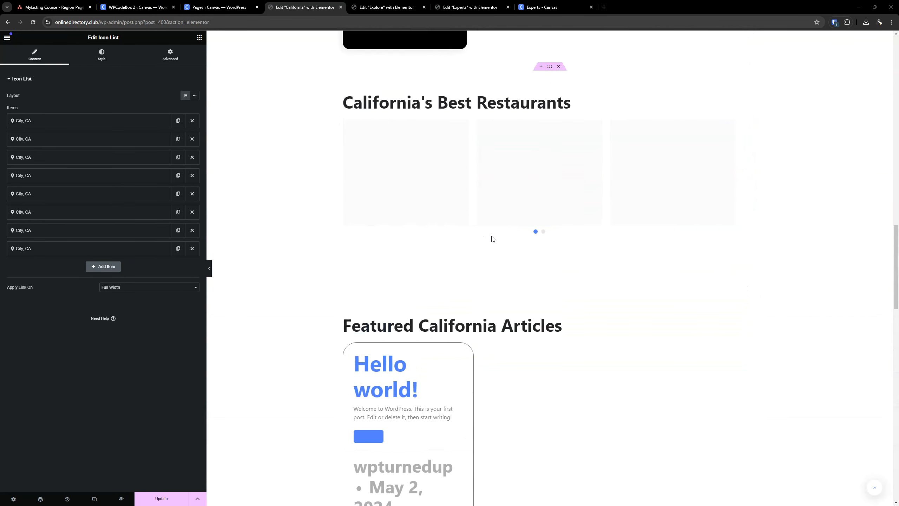
scroll(494, 238, "up", 10)
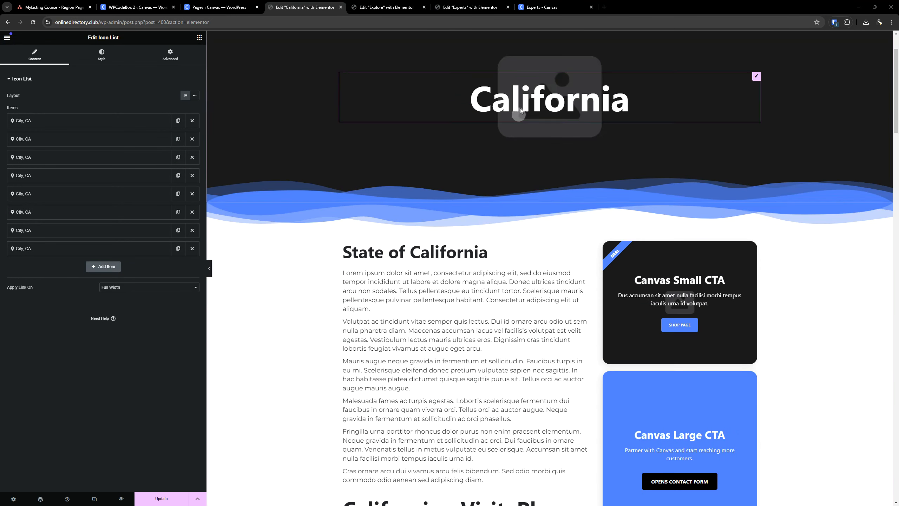
Save the California page and close the Elementor editors of the Explore and Experts pages.
left_click(164, 500)
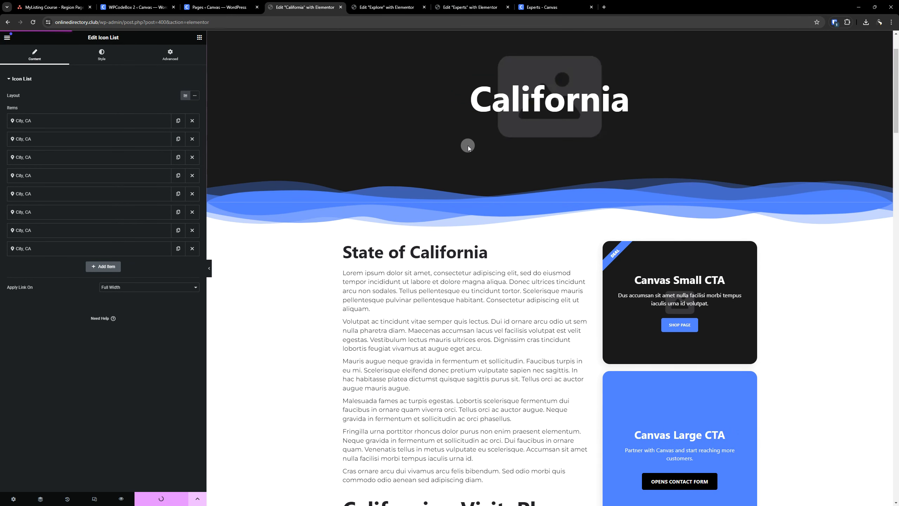
left_click(388, 5)
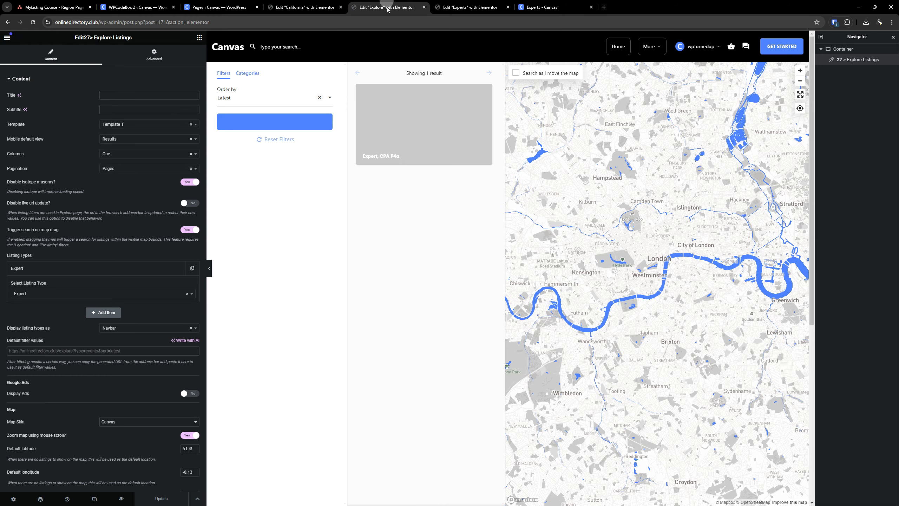
left_click(423, 8)
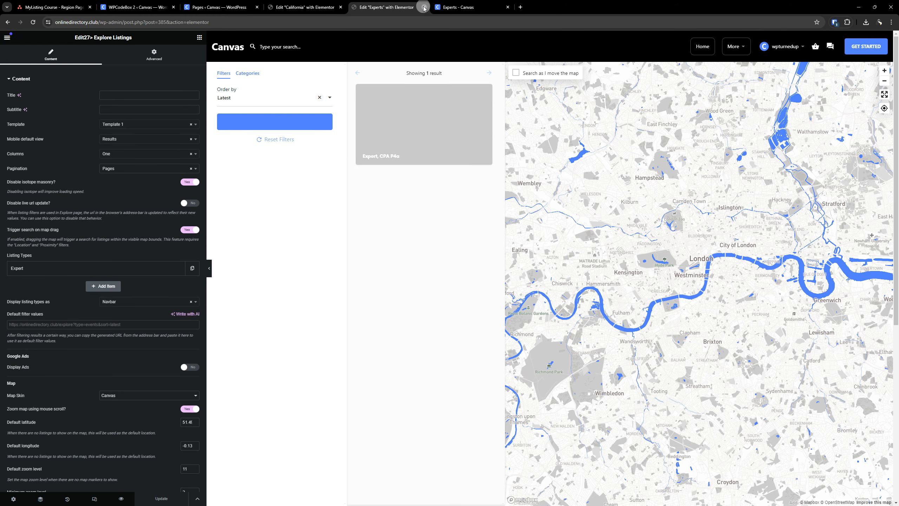
left_click(424, 7)
left_click(297, 7)
Start a new WordPress page in a separate browser tab and title it San Diego.
left_click(219, 7)
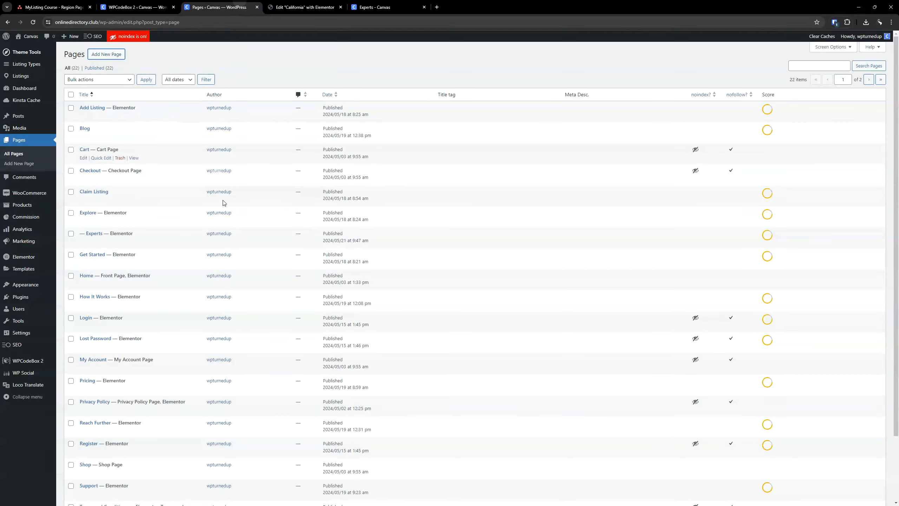
right_click(114, 58)
left_click(148, 64)
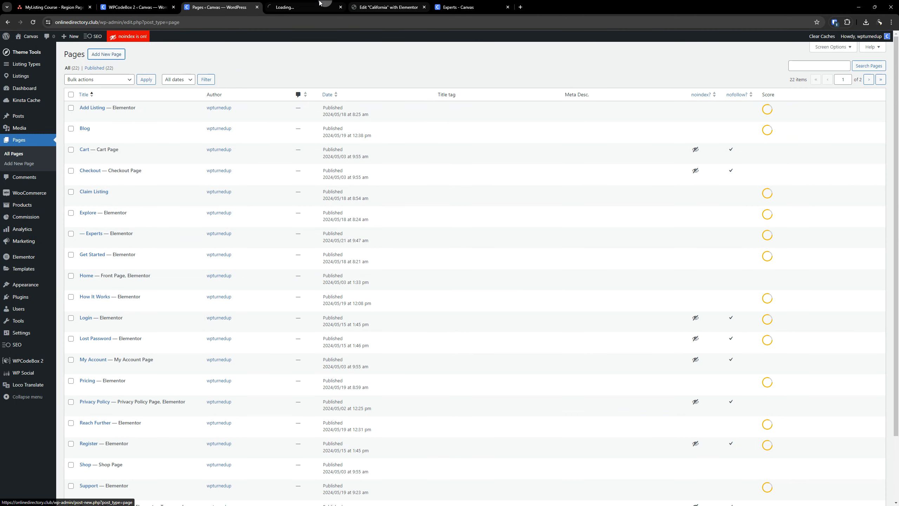
left_click(304, 7)
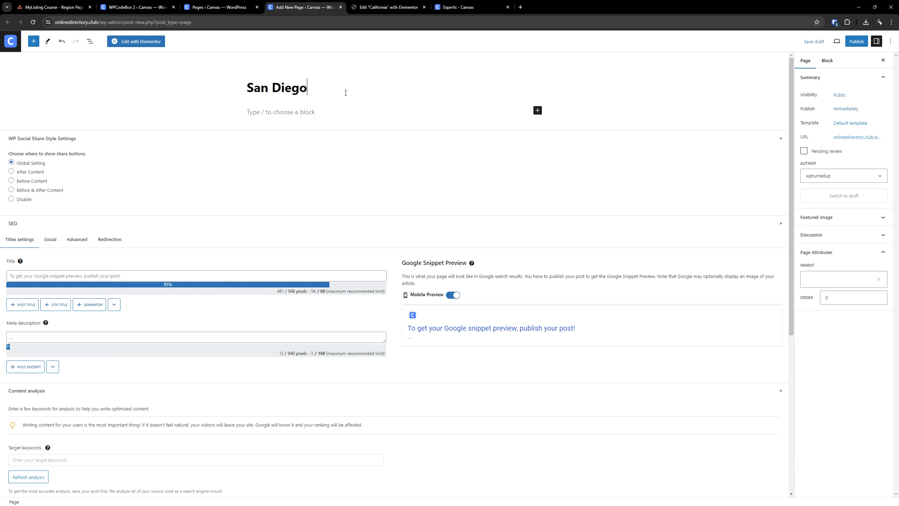
Set the San Diego page's parent to California and publish the page.
left_click(832, 279)
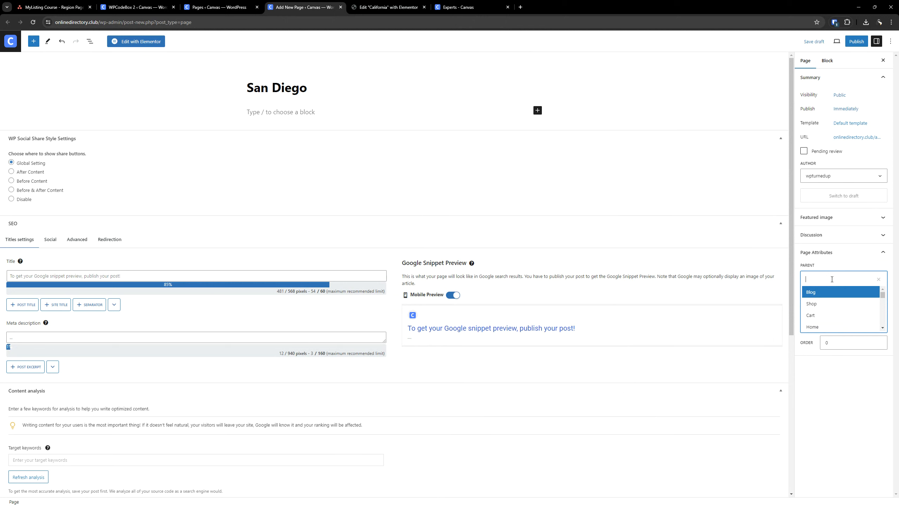
type("cal")
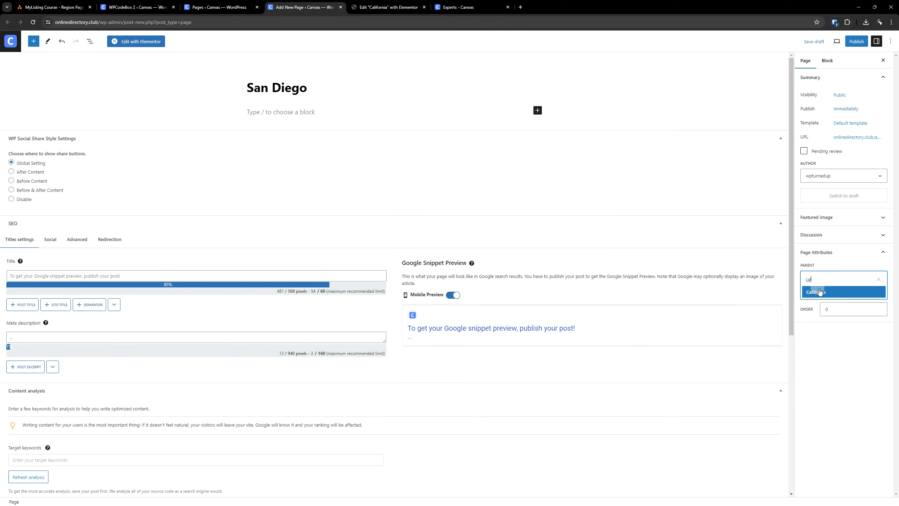
left_click(819, 292)
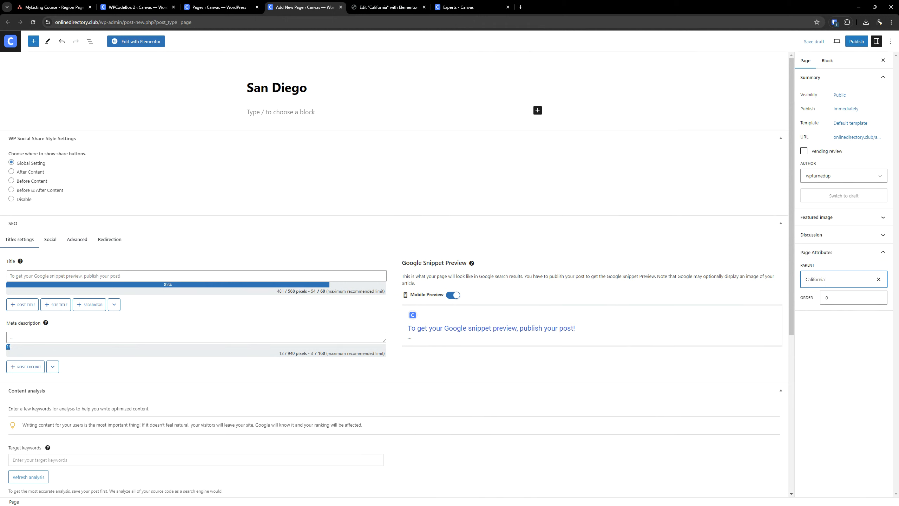
left_click(857, 41)
left_click(825, 41)
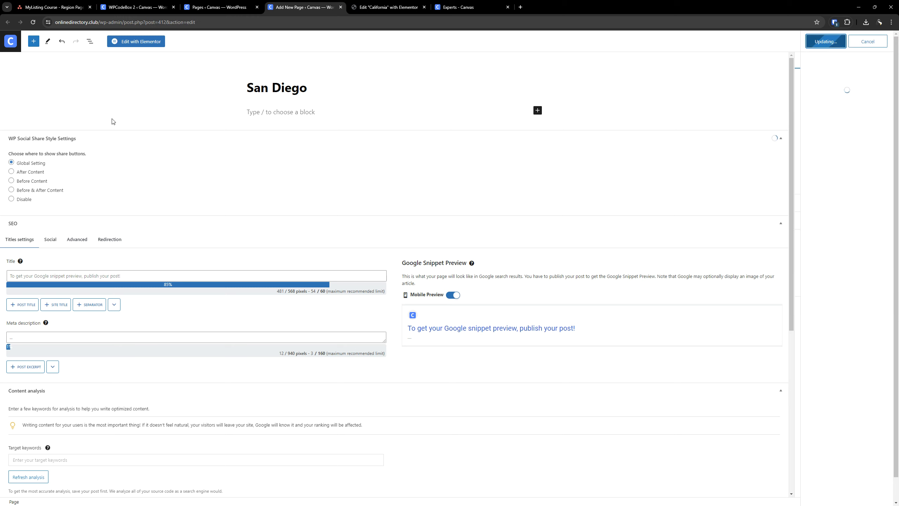
Open the San Diego page in Elementor and paste in the copied region layout from the other site.
left_click(149, 45)
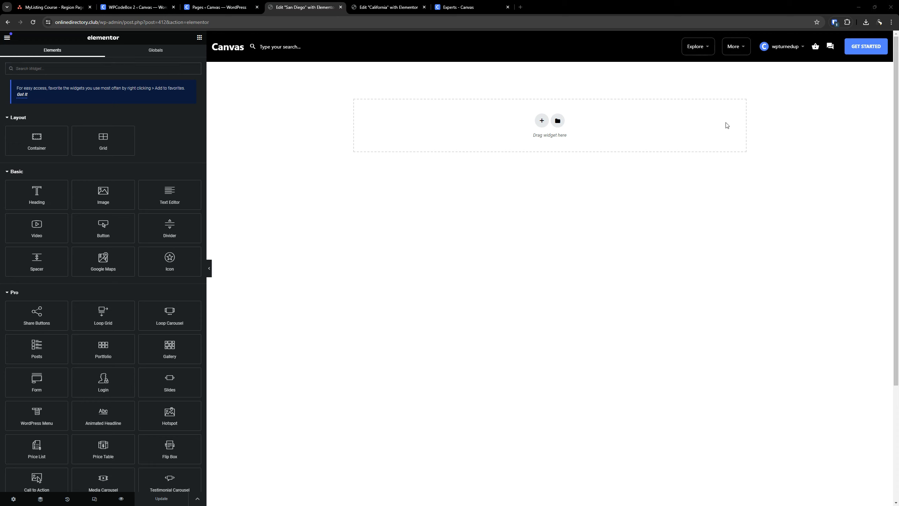
right_click(450, 128)
left_click(472, 145)
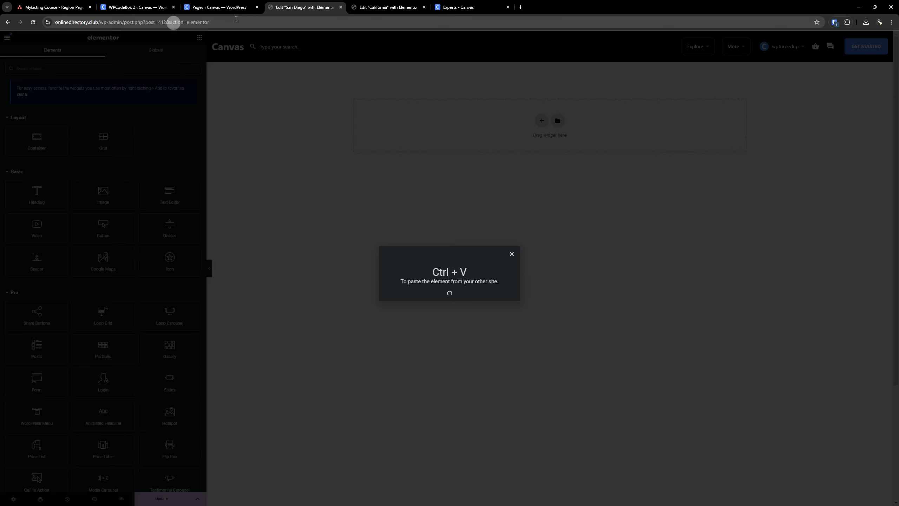
left_click_drag(299, 2, 384, 3)
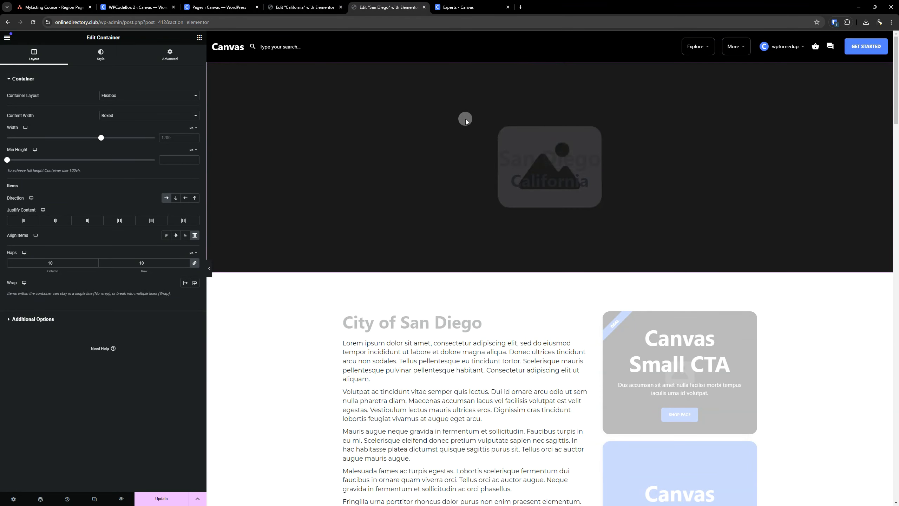
Copy the California hero heading's style from the California page onto the San Diego hero heading.
left_click(302, 7)
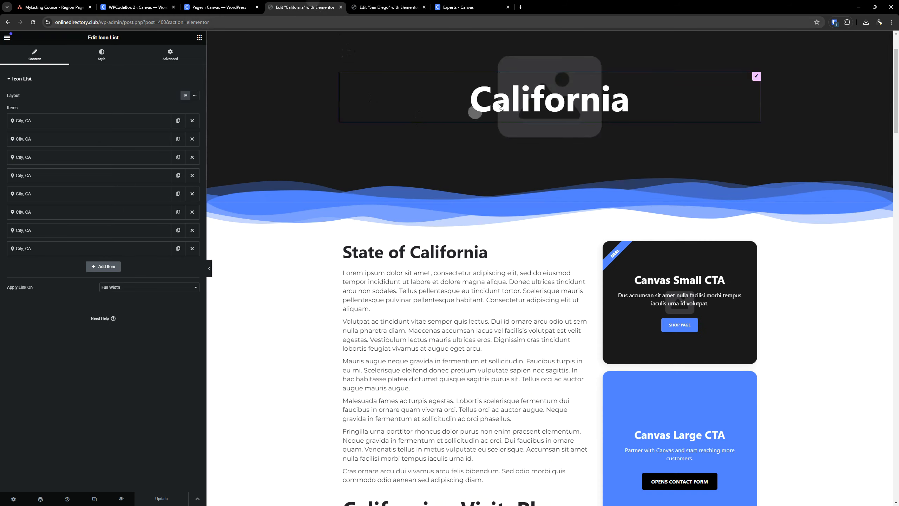
right_click(512, 98)
left_click(527, 132)
left_click(405, 6)
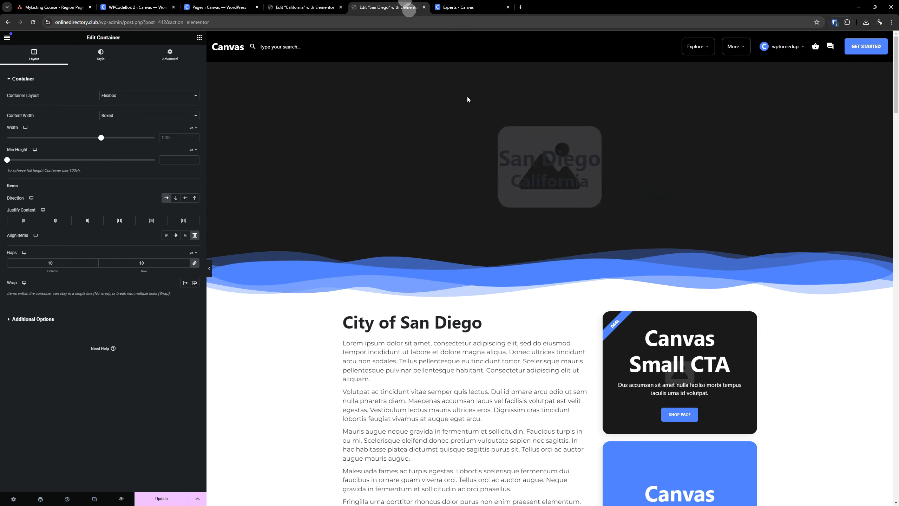
right_click(541, 160)
left_click(563, 216)
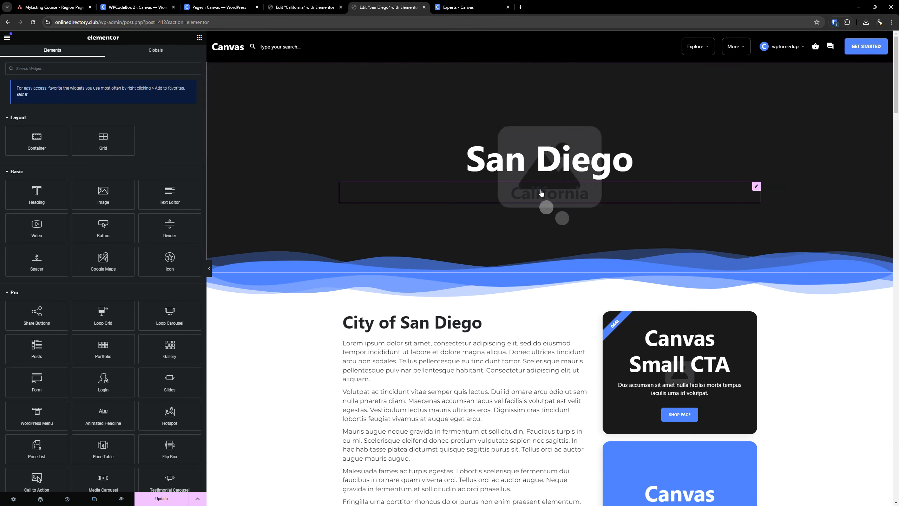
Set the text color of the California subheading in the San Diego hero to the global Canvas - White.
left_click(454, 190)
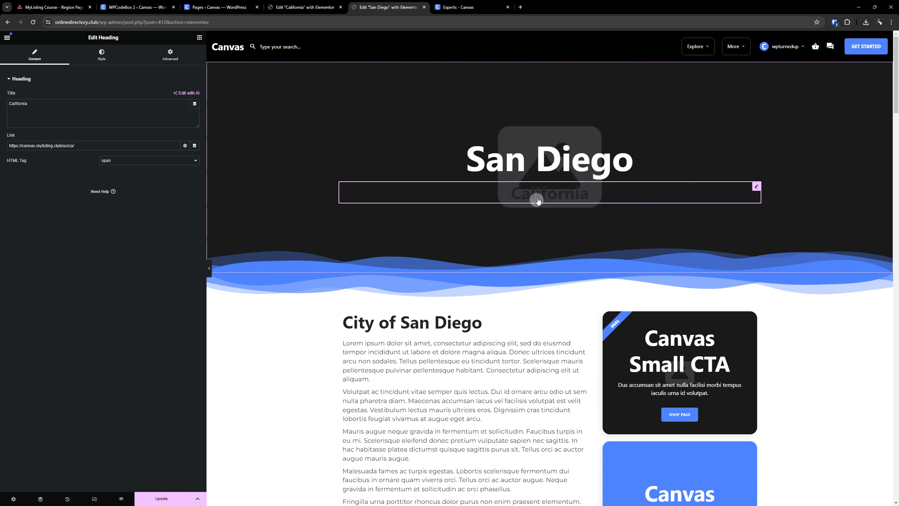
left_click(101, 56)
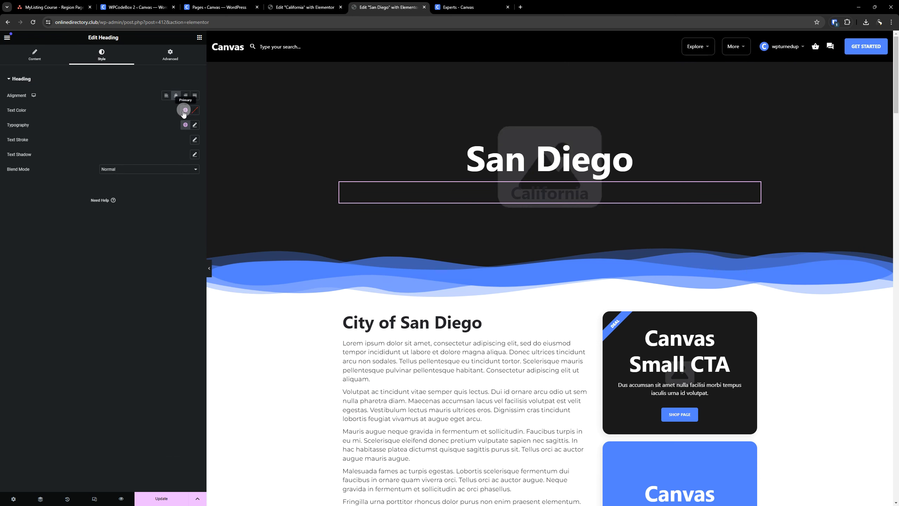
left_click(183, 110)
left_click(145, 197)
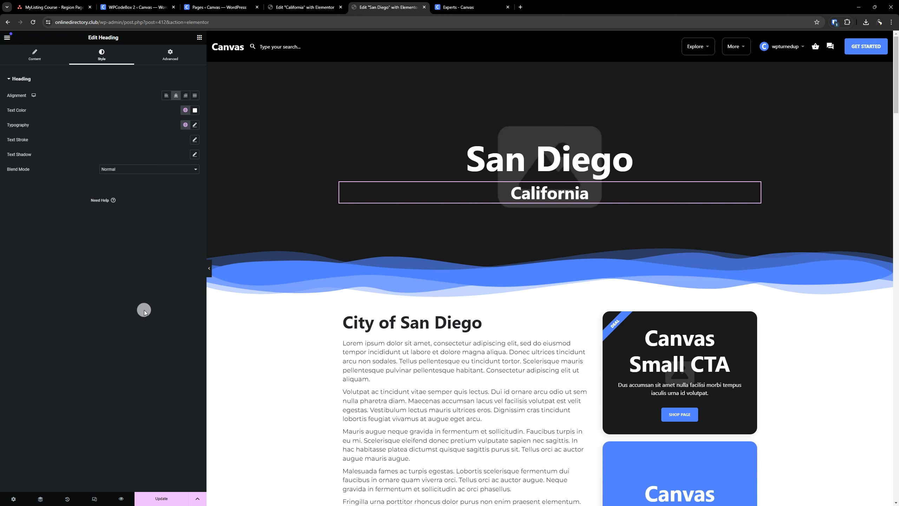
left_click(37, 60)
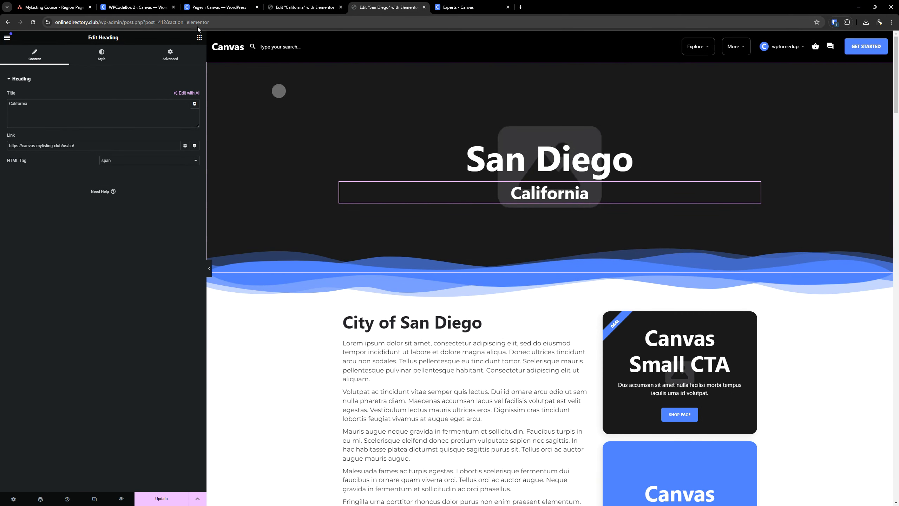
left_click(292, 4)
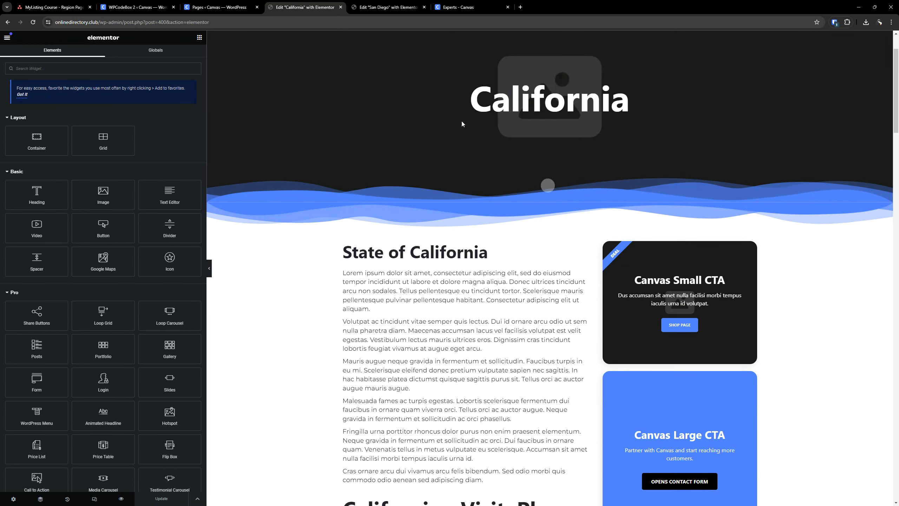
left_click(388, 7)
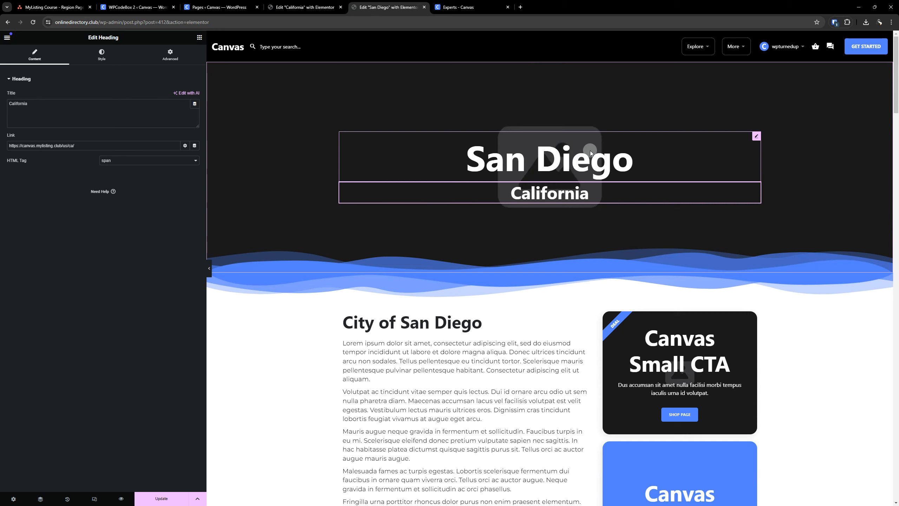
left_click(301, 7)
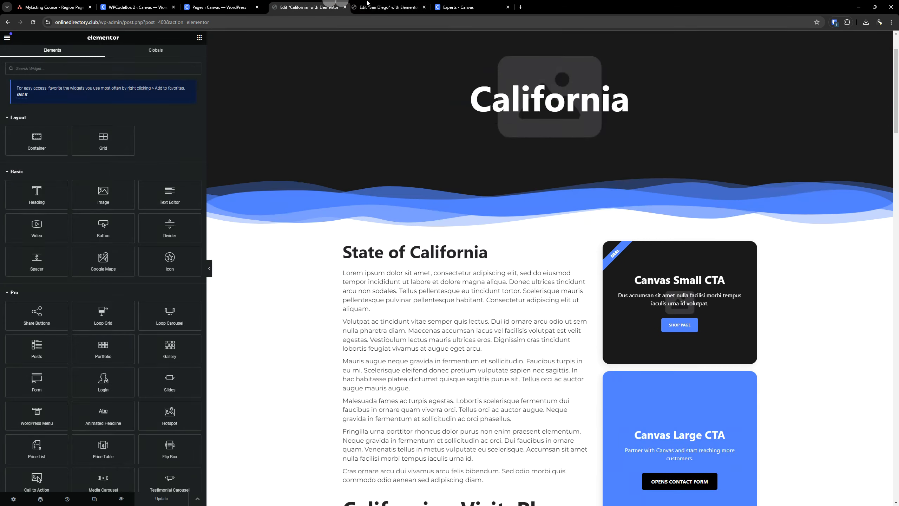
left_click(379, 5)
Apply the style of the California page's Canvas Small CTA to the Canvas Small CTA on the San Diego page.
scroll(508, 124, "down", 3)
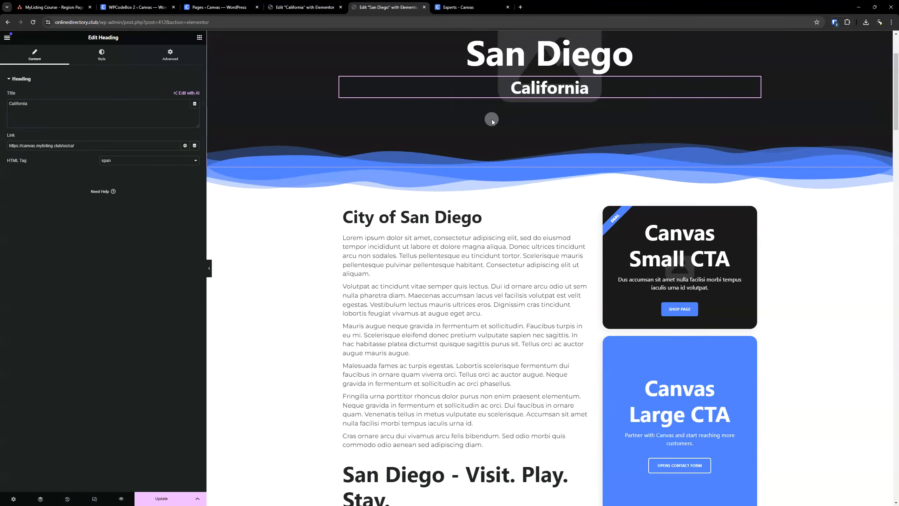
left_click(311, 7)
right_click(658, 256)
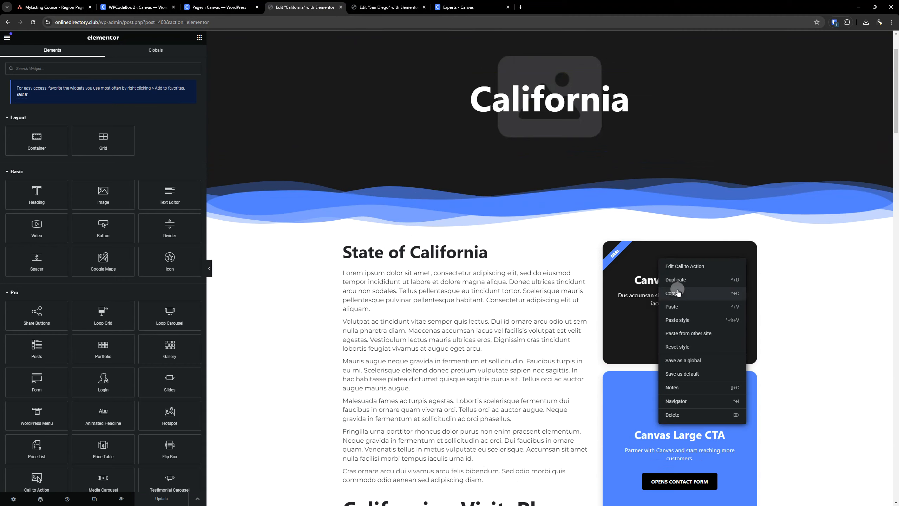
left_click(677, 292)
left_click(384, 5)
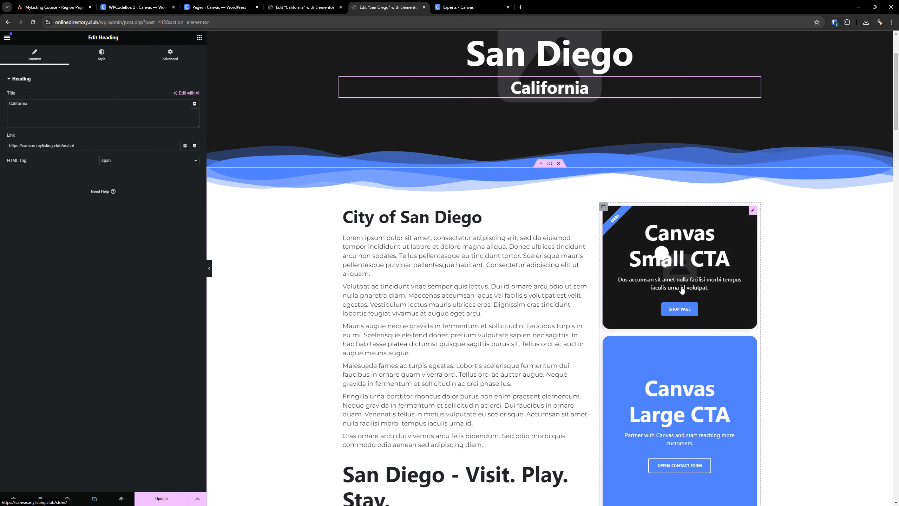
right_click(662, 254)
left_click(694, 314)
Apply the style of the California page's Canvas Large CTA to the Canvas Large CTA on the San Diego page.
left_click(304, 7)
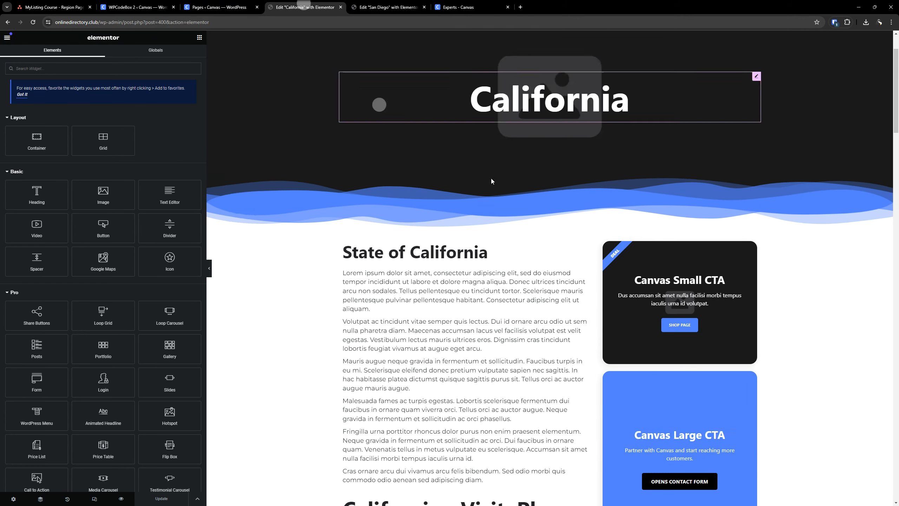
scroll(567, 213, "down", 5)
right_click(671, 239)
left_click(679, 273)
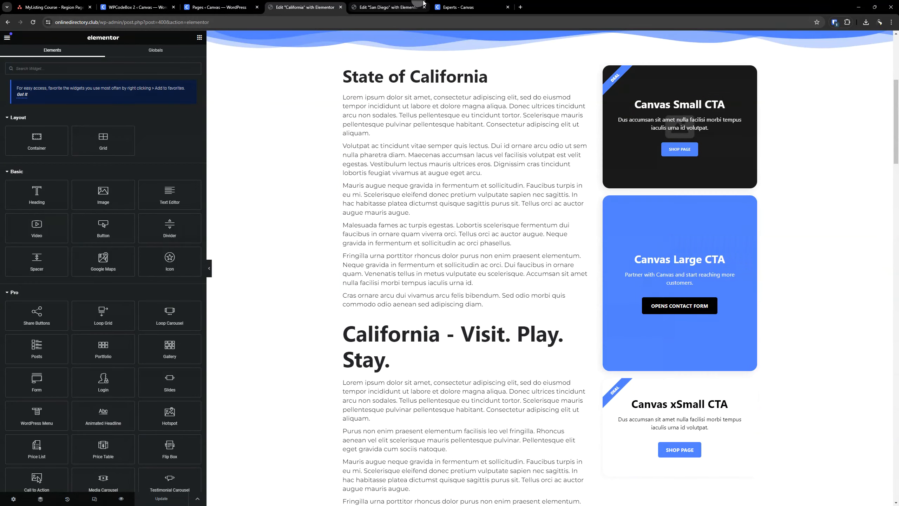
left_click(386, 7)
scroll(602, 248, "down", 5)
right_click(643, 193)
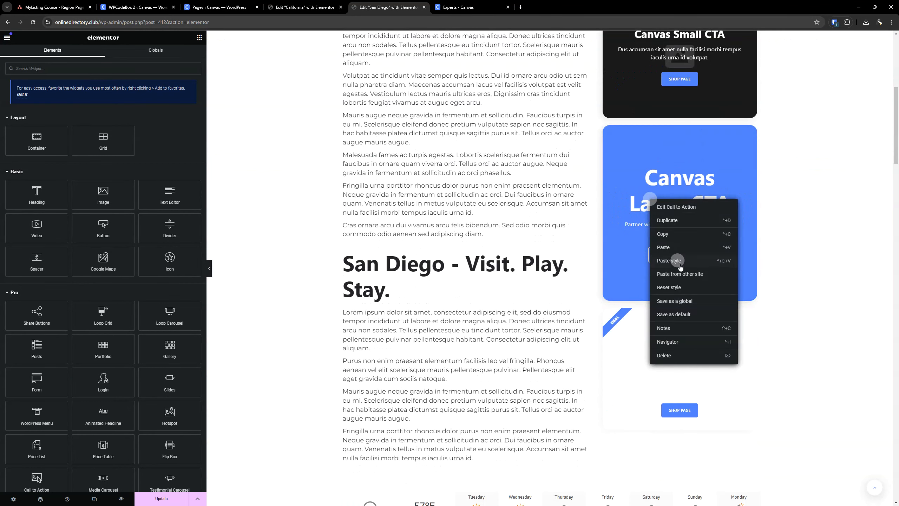
left_click(678, 263)
Set the California page's Canvas xSmall CTA overlay color to Canvas - Grey for the normal state and Canvas - White for hover.
left_click(304, 7)
scroll(641, 250, "down", 5)
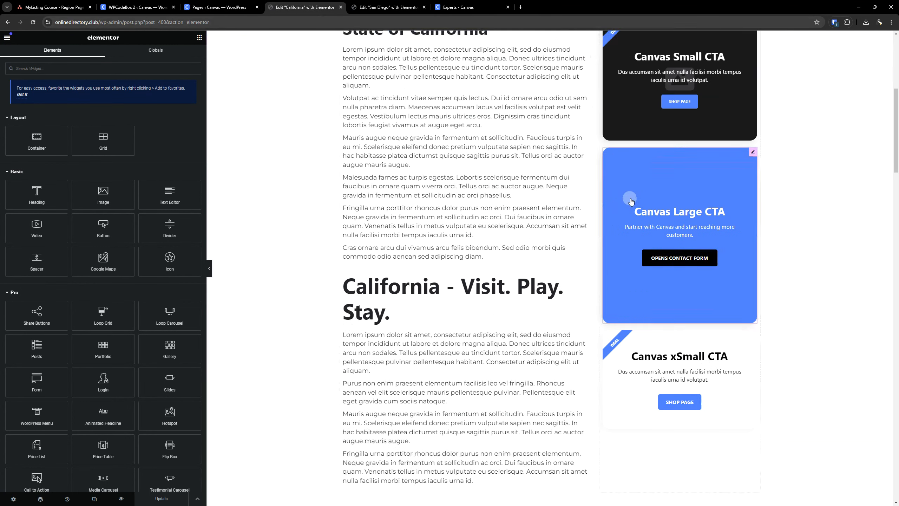
right_click(648, 239)
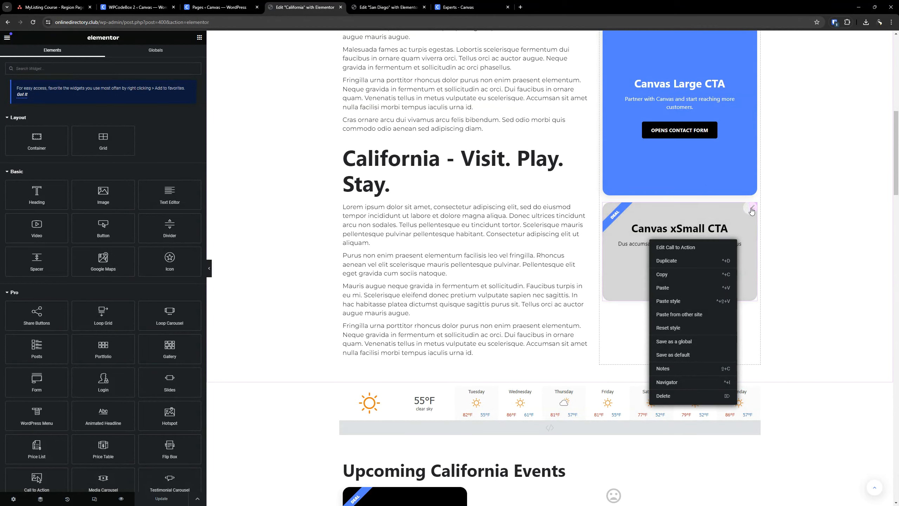
left_click(753, 207)
left_click(59, 198)
left_click(58, 230)
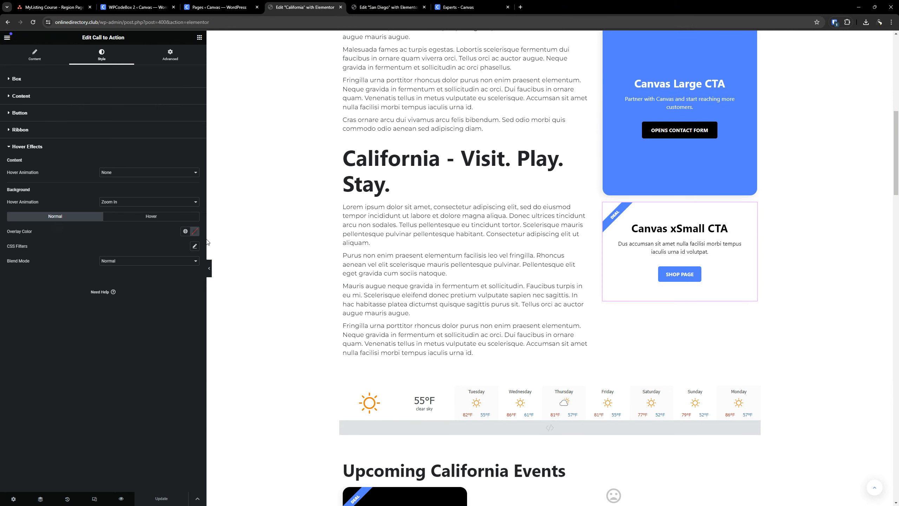
left_click(185, 230)
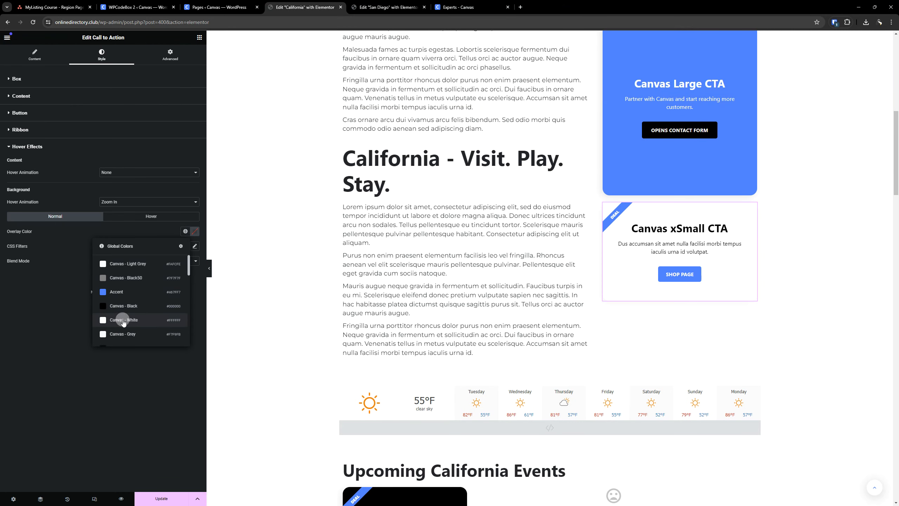
left_click(121, 334)
left_click(151, 217)
left_click(186, 231)
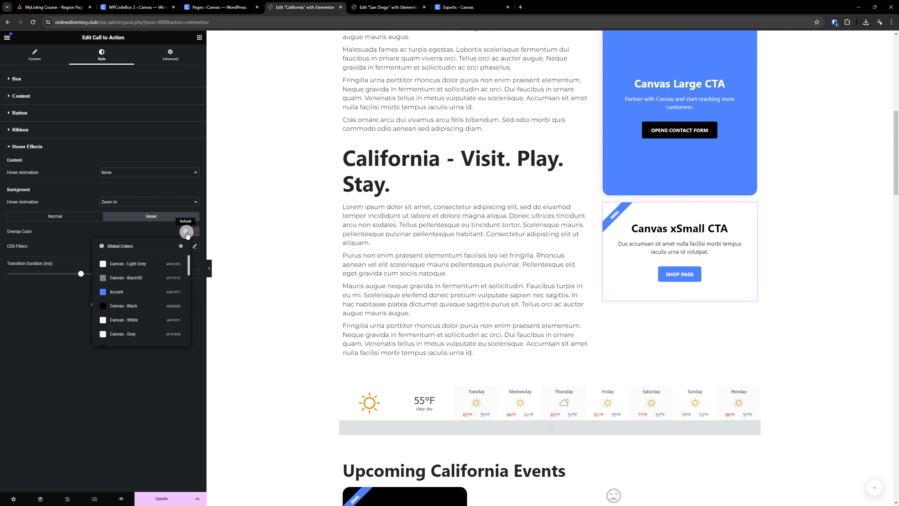
left_click(137, 316)
Copy the California page's Canvas xSmall CTA and paste its style onto the matching San Diego call to action.
right_click(660, 255)
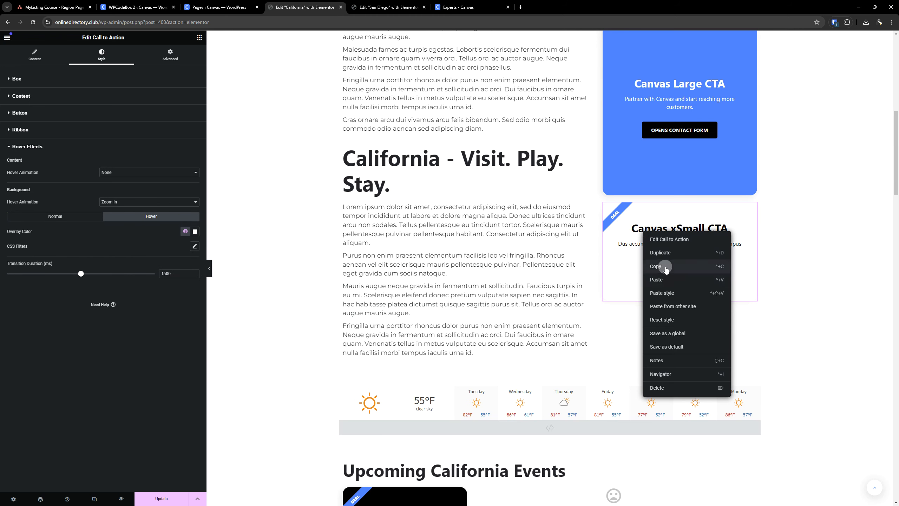
scroll(675, 145, "up", 4)
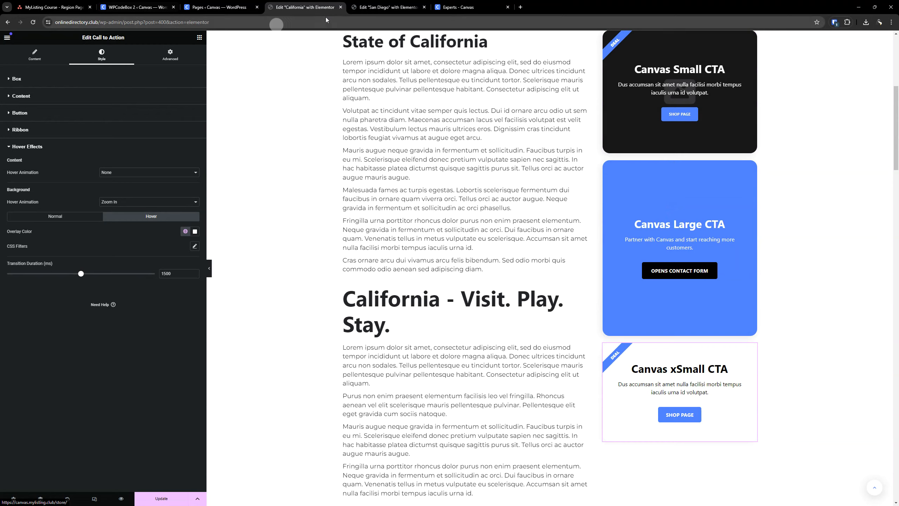
key("ctrl+Tab")
scroll(657, 261, "down", 3)
right_click(661, 254)
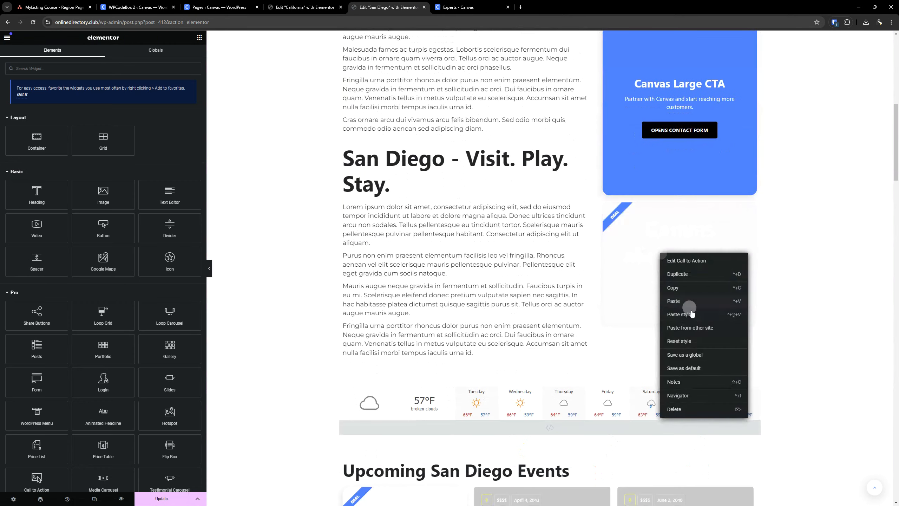
left_click(693, 314)
Transfer the Canvas xLarge CTA style from the Upcoming California Events section to the call to action in Upcoming San Diego Events.
scroll(694, 318, "down", 5)
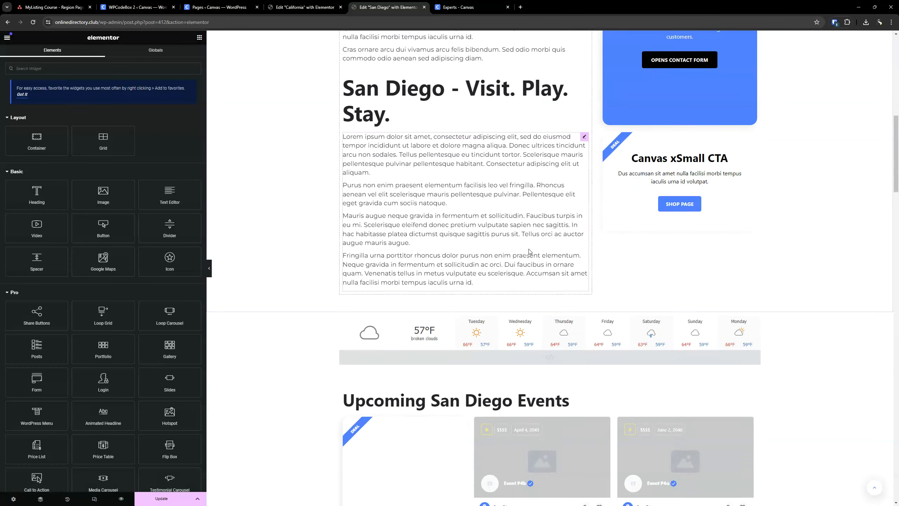
scroll(703, 219, "down", 3)
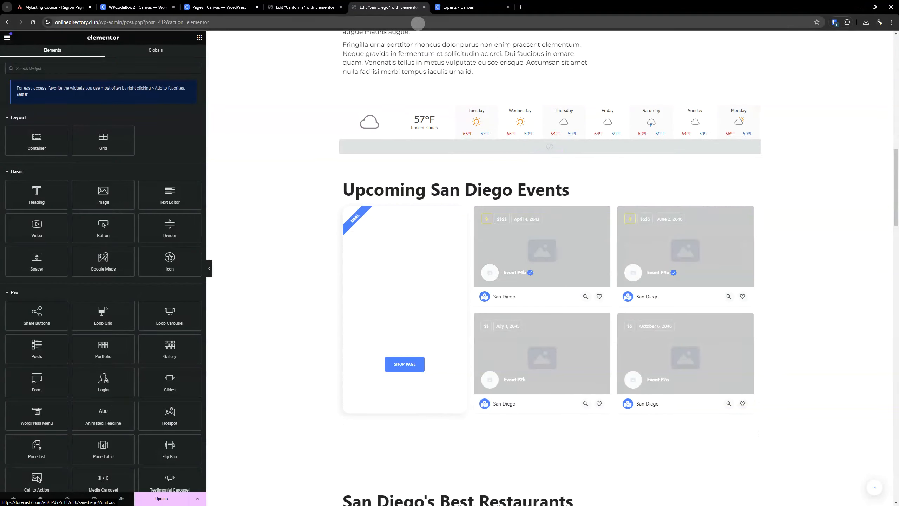
key("ctrl+shift+Tab")
scroll(385, 217, "down", 10)
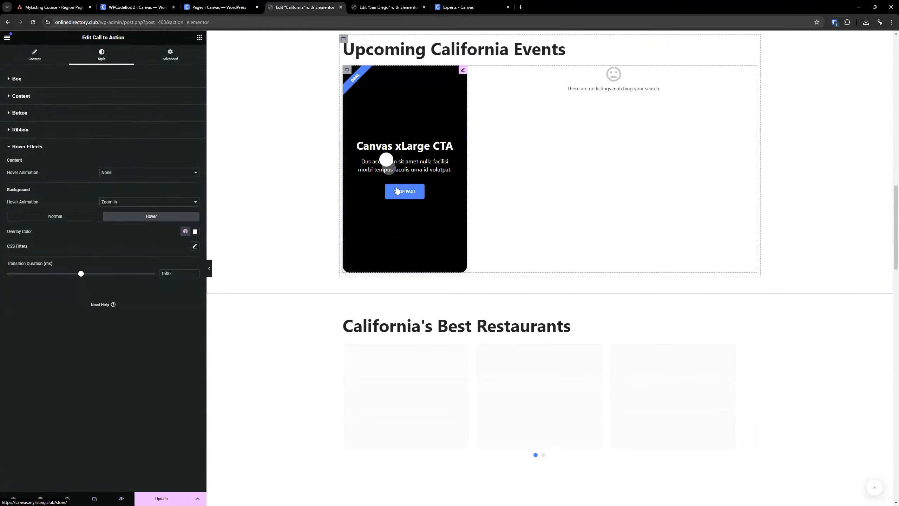
right_click(387, 162)
left_click(404, 194)
left_click(390, 7)
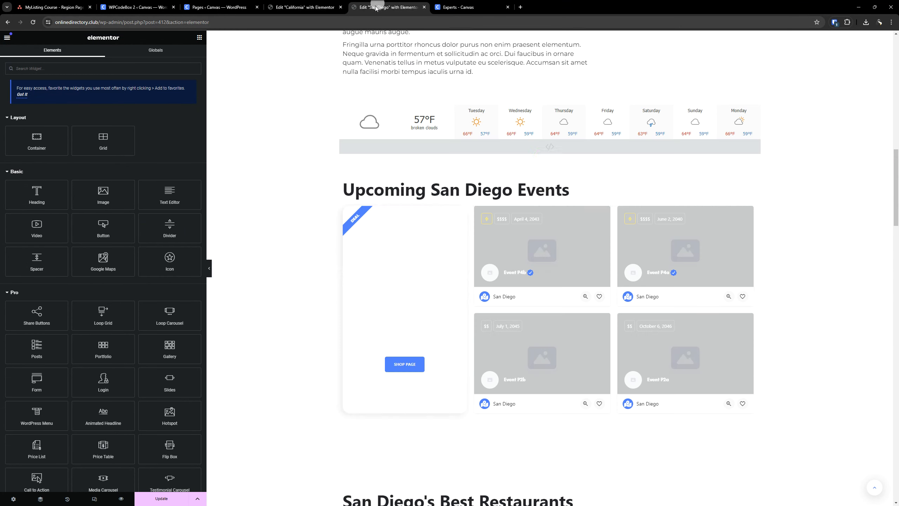
right_click(417, 231)
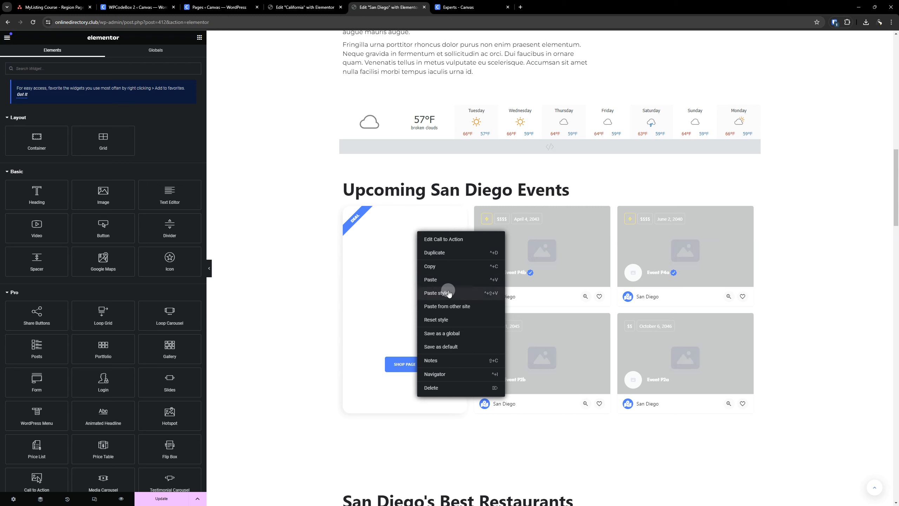
left_click(448, 292)
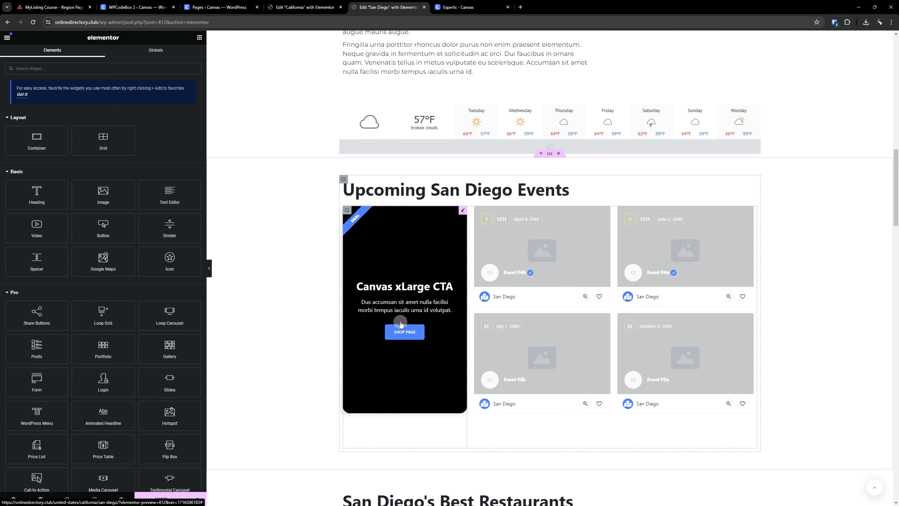
scroll(400, 320, "down", 4)
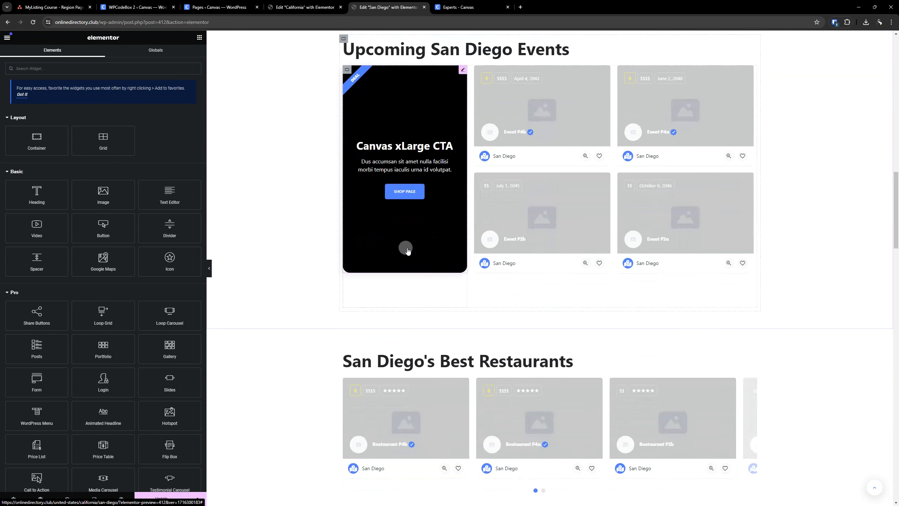
scroll(417, 253, "up", 5)
scroll(429, 257, "down", 4)
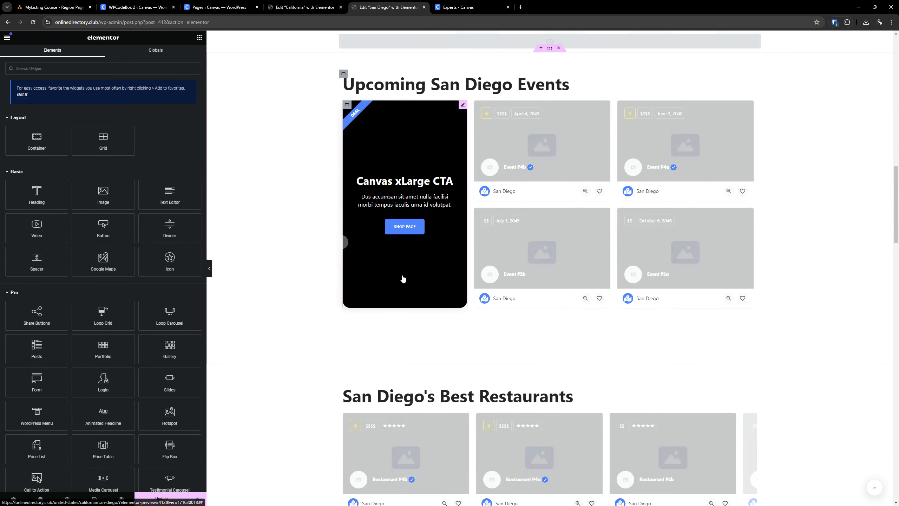
Open the WordPress Posts list in a new tab and place it ahead of the WPCodeBox tab.
scroll(418, 278, "down", 12)
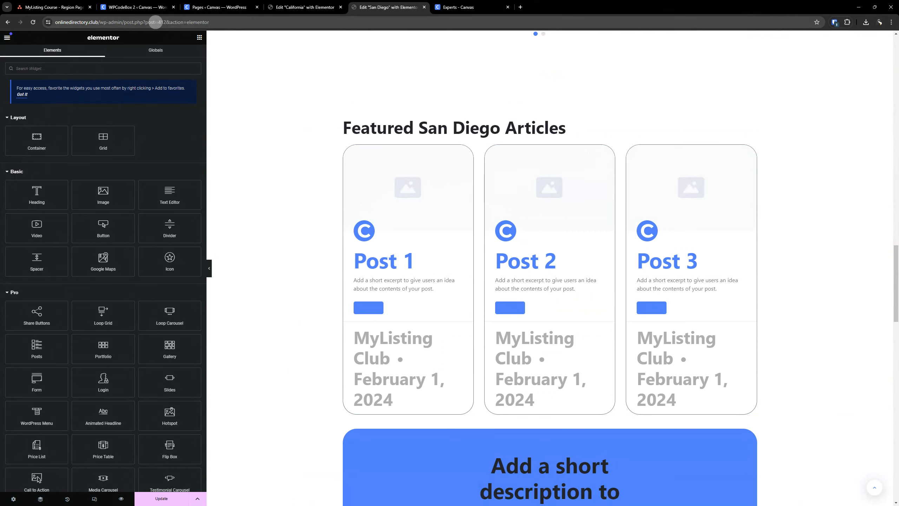
left_click(152, 7)
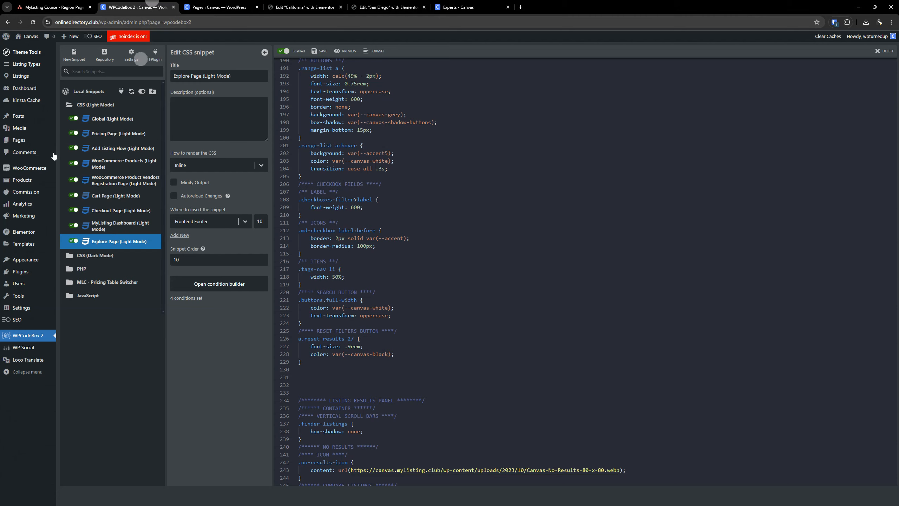
middle_click(13, 116)
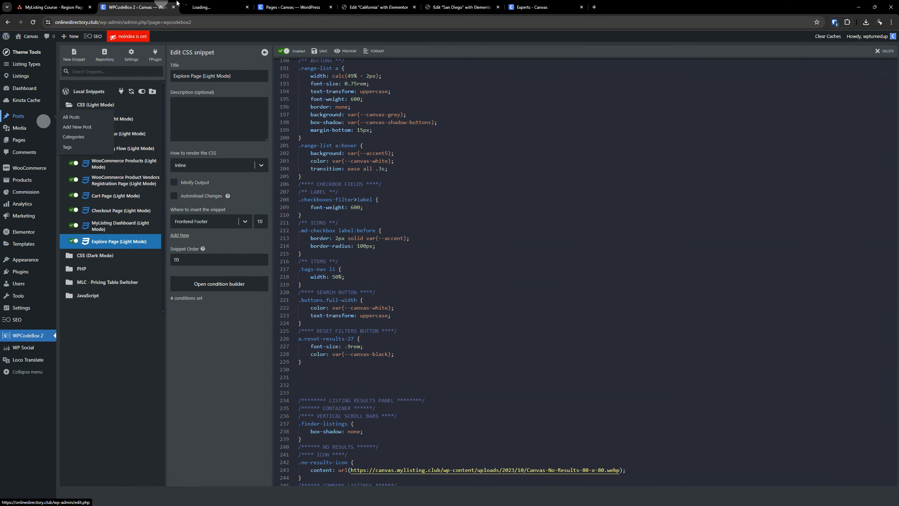
left_click_drag(211, 5, 138, 5)
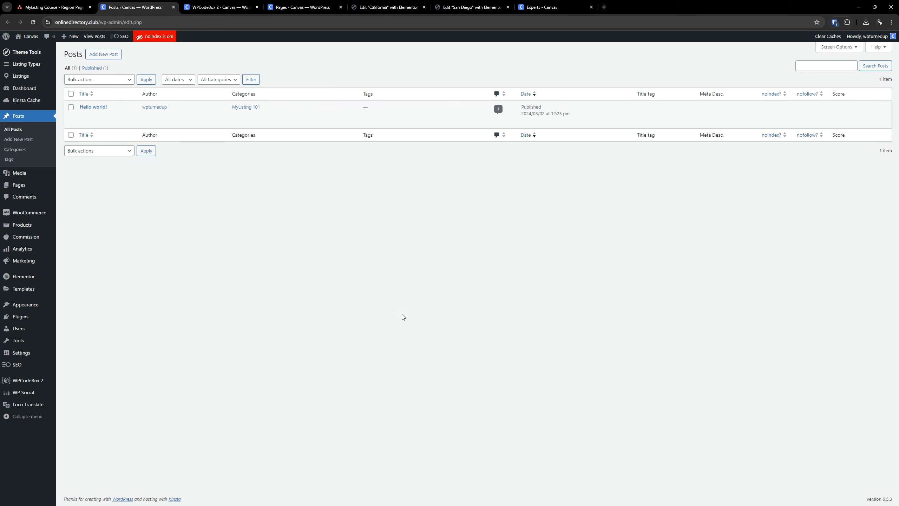
Open the Posts widget settings under Featured San Diego Articles and examine the articles and newsletter section.
left_click(537, 7)
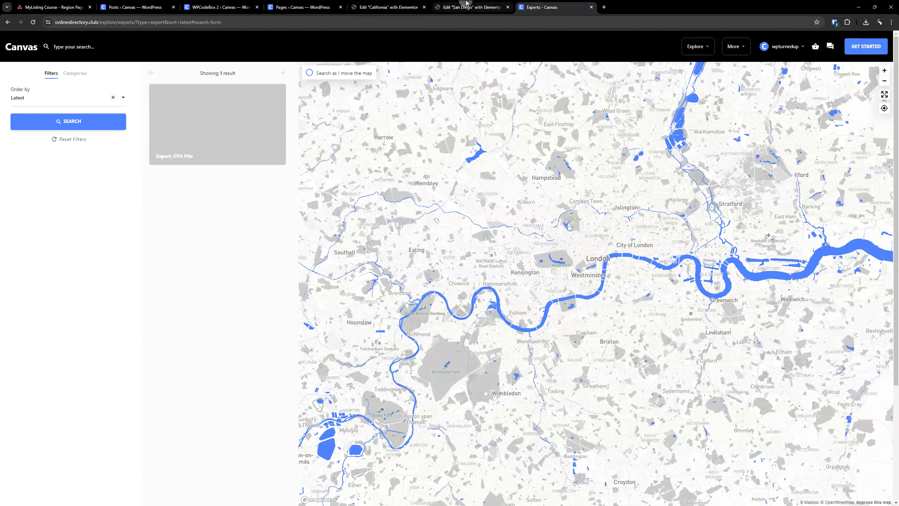
left_click(467, 7)
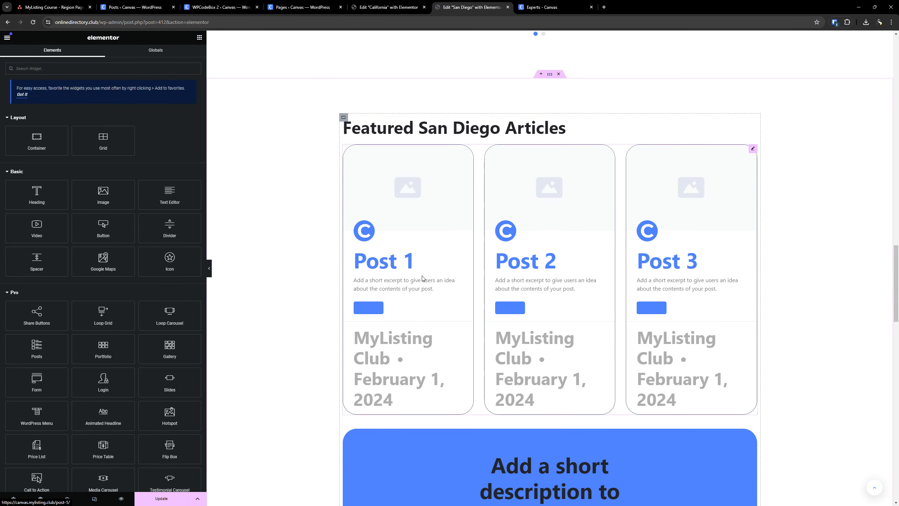
left_click(752, 152)
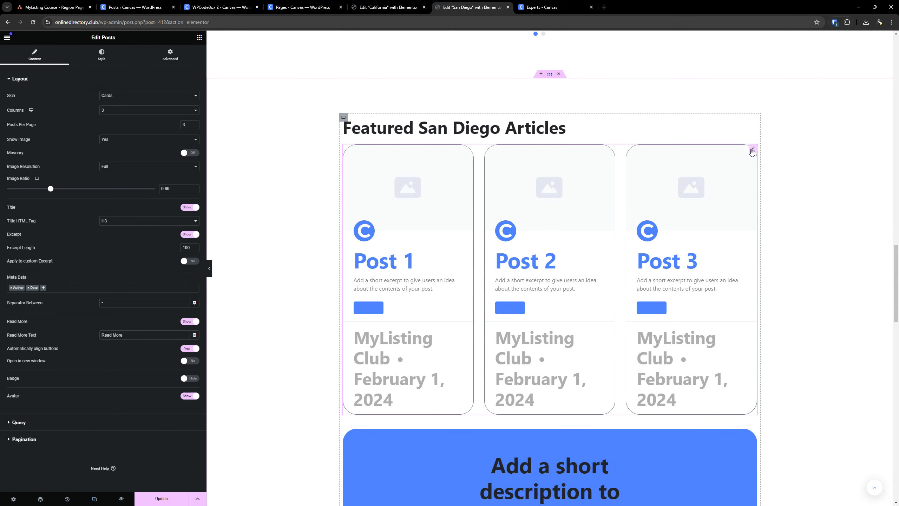
left_click(396, 7)
left_click(471, 7)
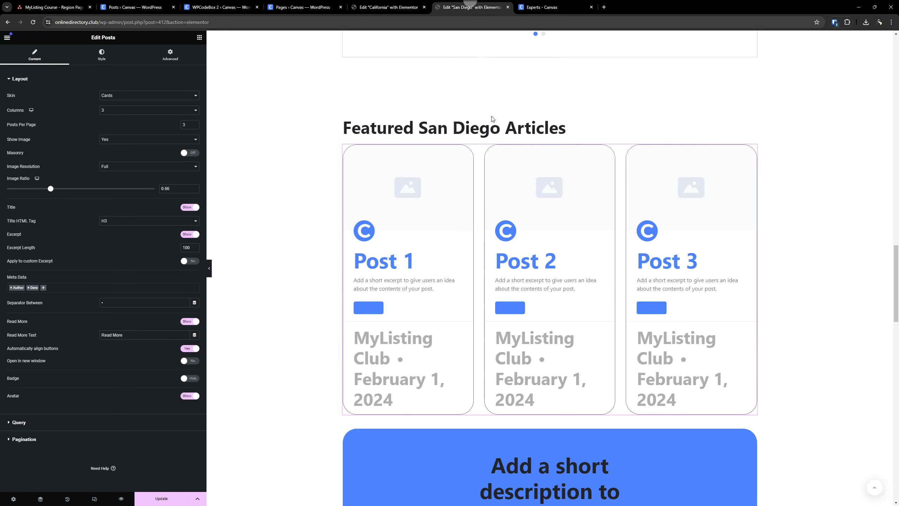
scroll(488, 142, "down", 5)
scroll(488, 142, "up", 7)
Copy the California page's newsletter heading and paste its style onto the San Diego newsletter heading.
left_click(389, 8)
scroll(434, 202, "up", 7)
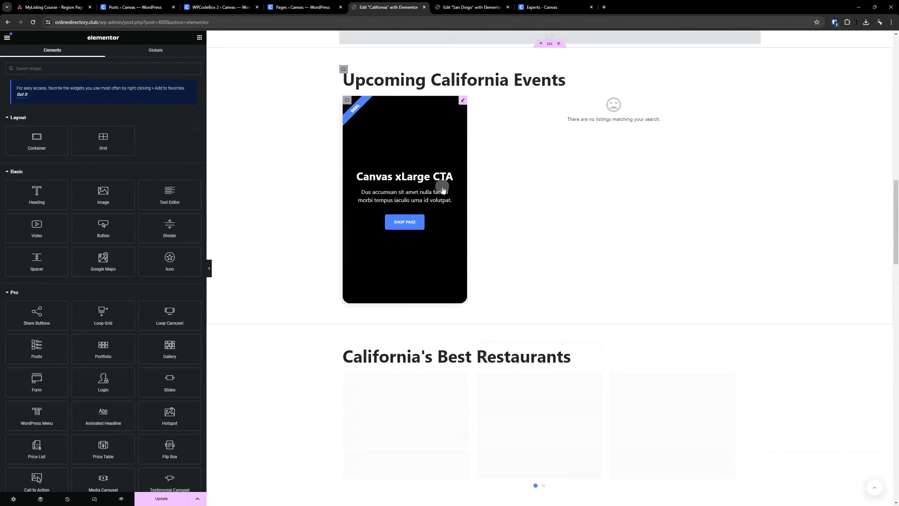
scroll(435, 202, "down", 20)
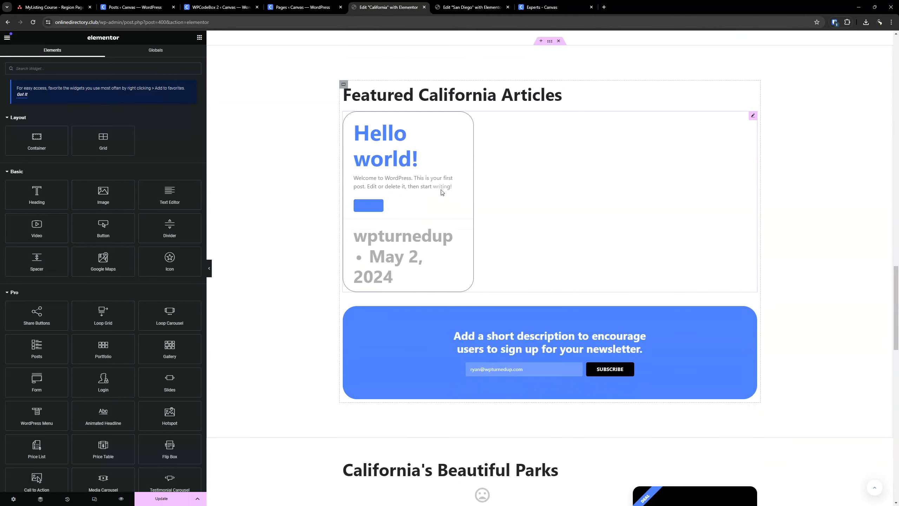
right_click(482, 126)
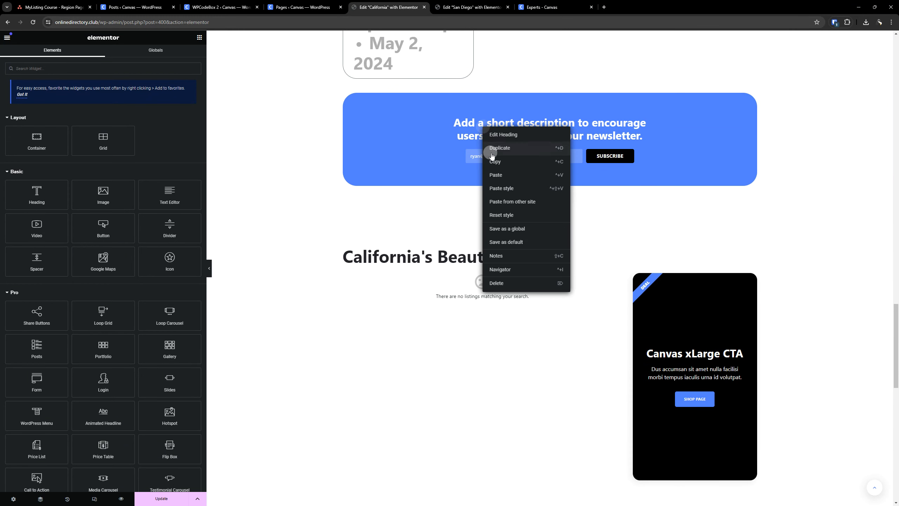
left_click(493, 160)
left_click(471, 7)
scroll(513, 196, "down", 8)
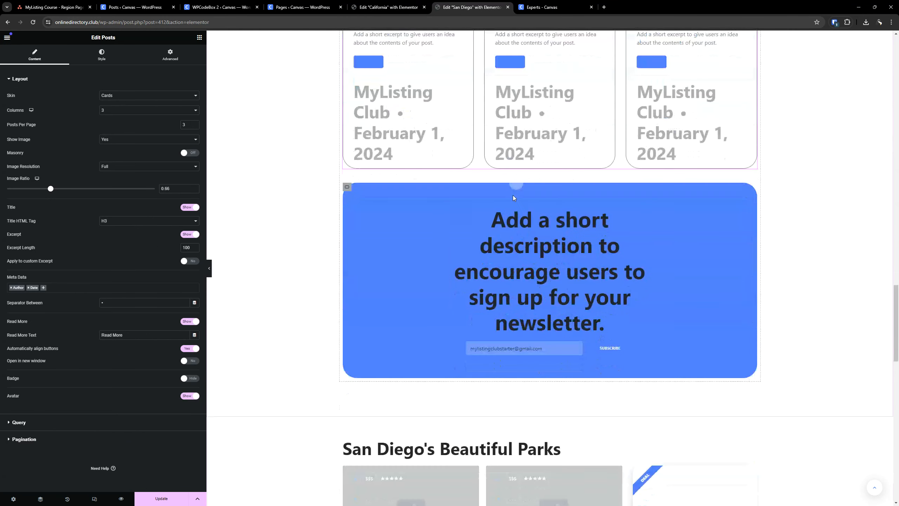
right_click(510, 218)
left_click(551, 281)
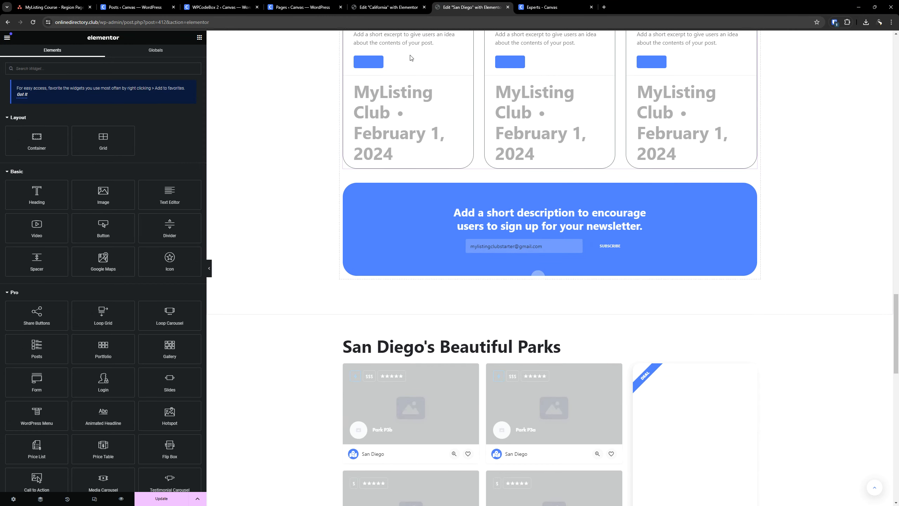
Copy the California page's newsletter signup form and paste its style onto the San Diego signup form.
left_click(395, 8)
right_click(496, 159)
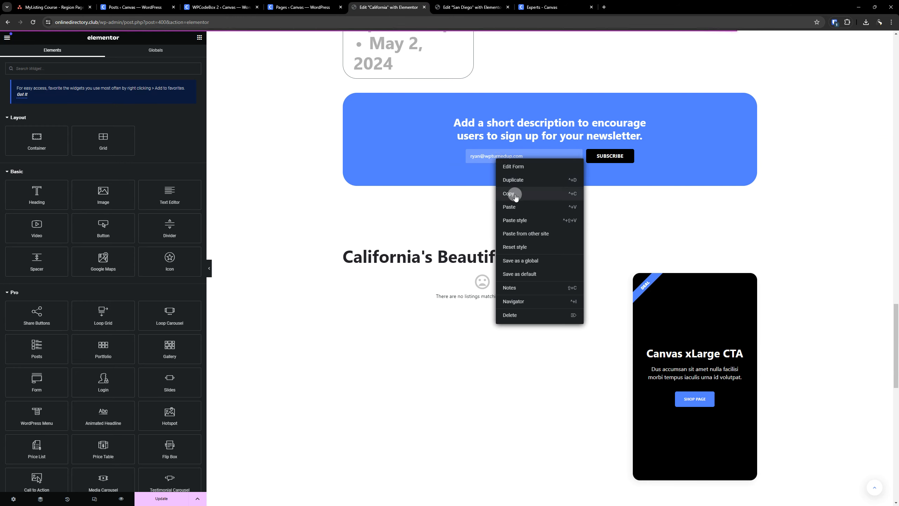
left_click(515, 193)
left_click(461, 8)
right_click(483, 248)
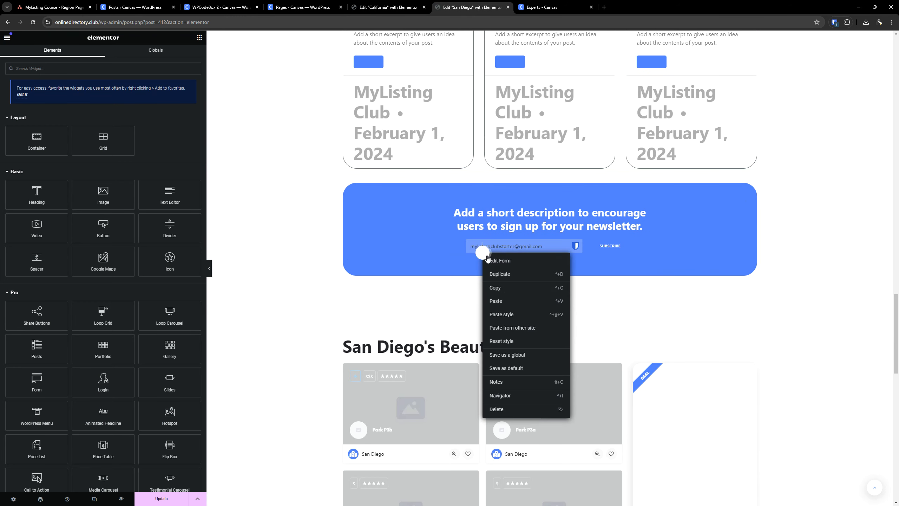
left_click(504, 309)
Transfer the Canvas xLarge CTA style from California's Beautiful Parks to the call to action in San Diego's Beautiful Parks.
scroll(497, 167, "down", 7)
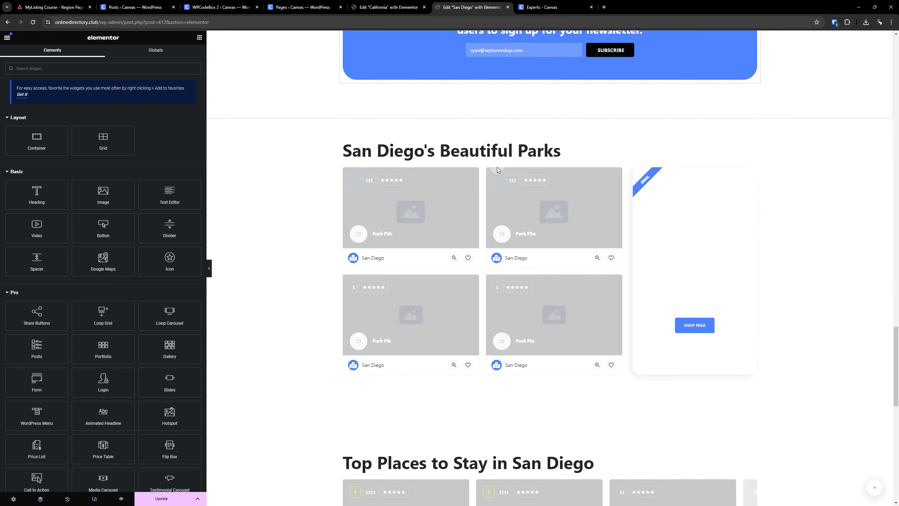
left_click(389, 7)
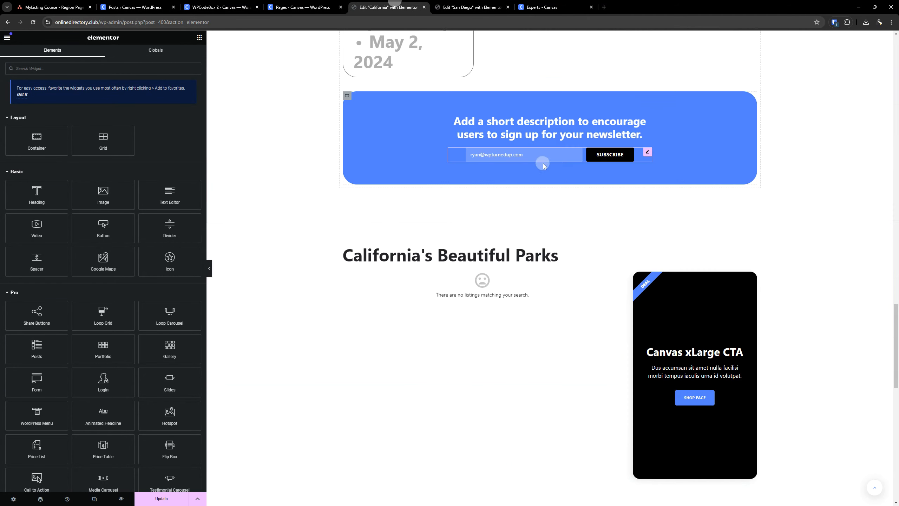
scroll(541, 161, "down", 6)
right_click(669, 146)
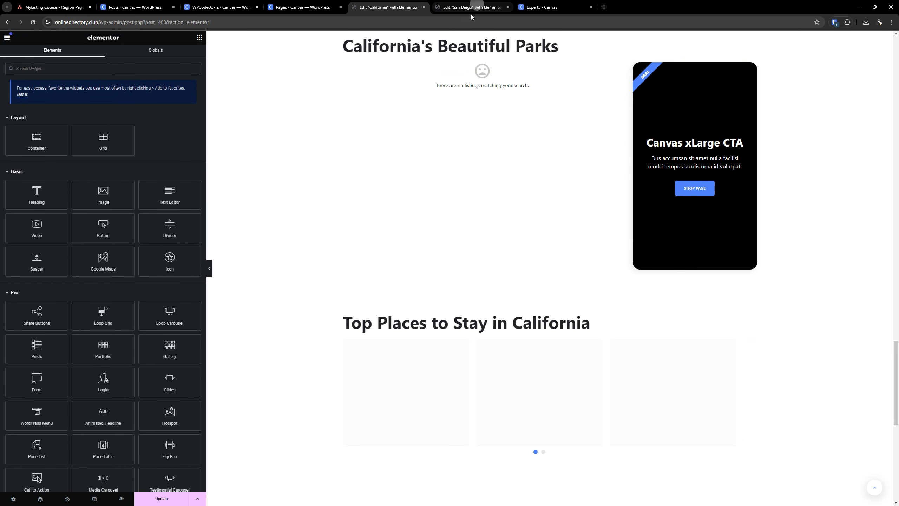
left_click(463, 7)
right_click(678, 174)
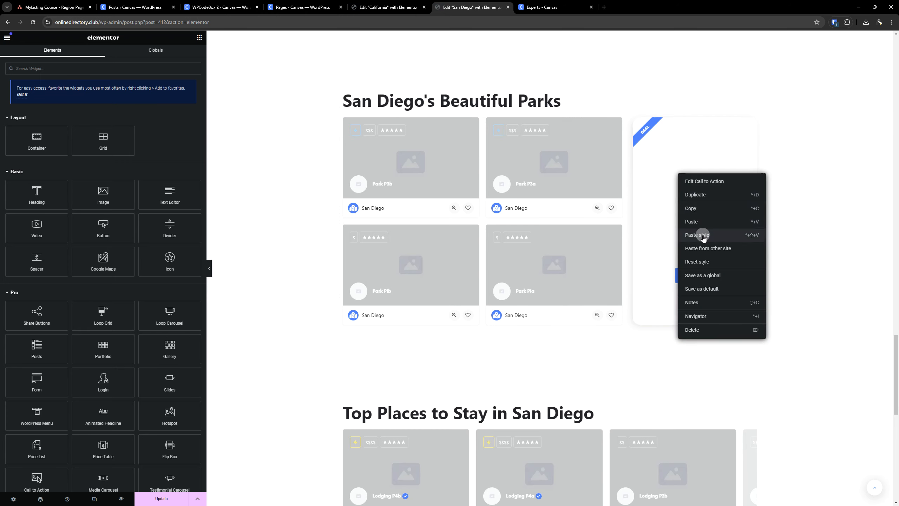
left_click(691, 222)
Review the San Diego page from its Popular Destinations up to the hero and save it with Update.
scroll(354, 255, "down", 6)
scroll(361, 222, "down", 5)
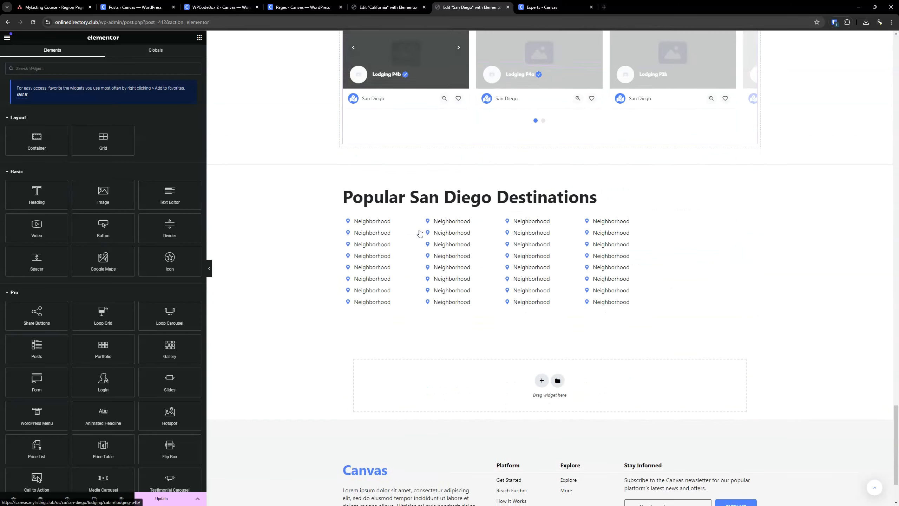
scroll(389, 223, "up", 15)
scroll(419, 225, "up", 7)
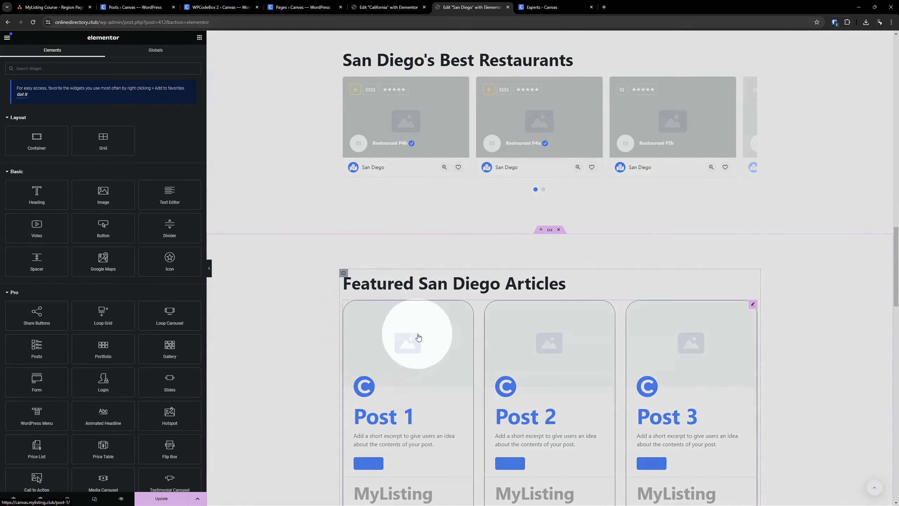
scroll(411, 341, "up", 10)
scroll(403, 277, "up", 10)
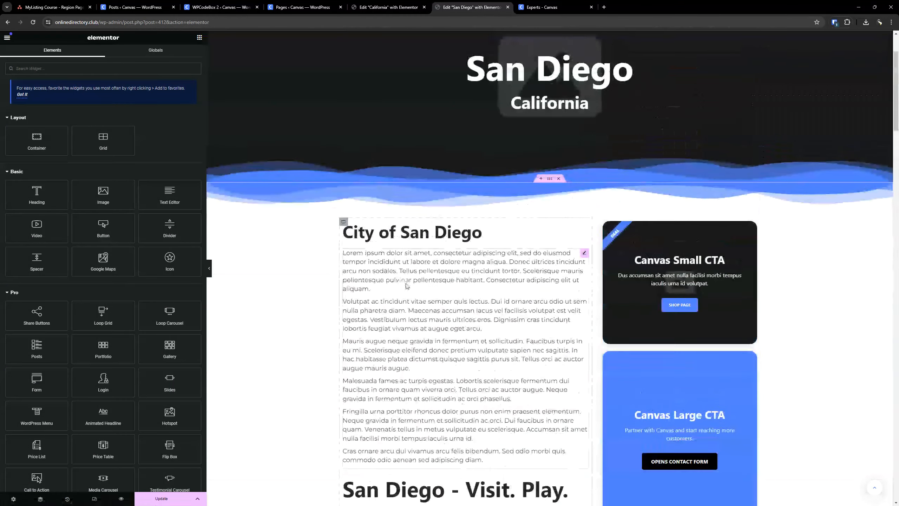
left_click(172, 497)
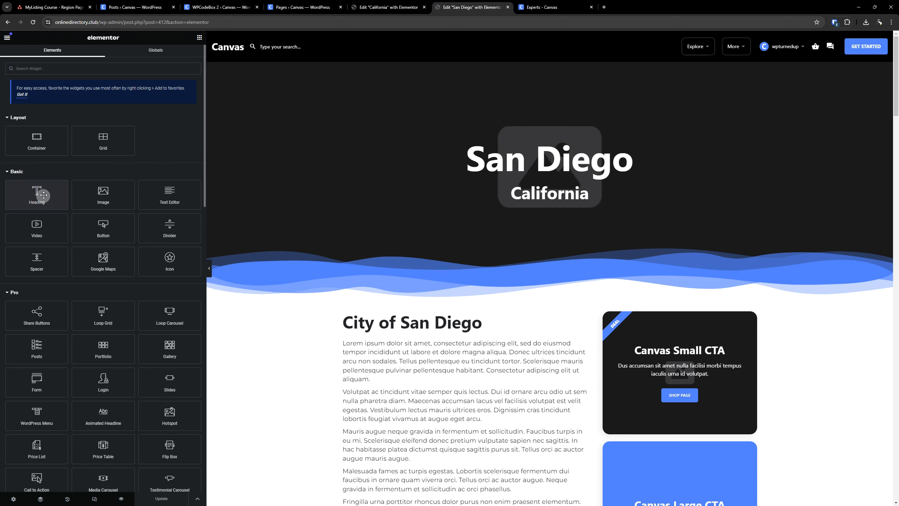
scroll(377, 267, "down", 15)
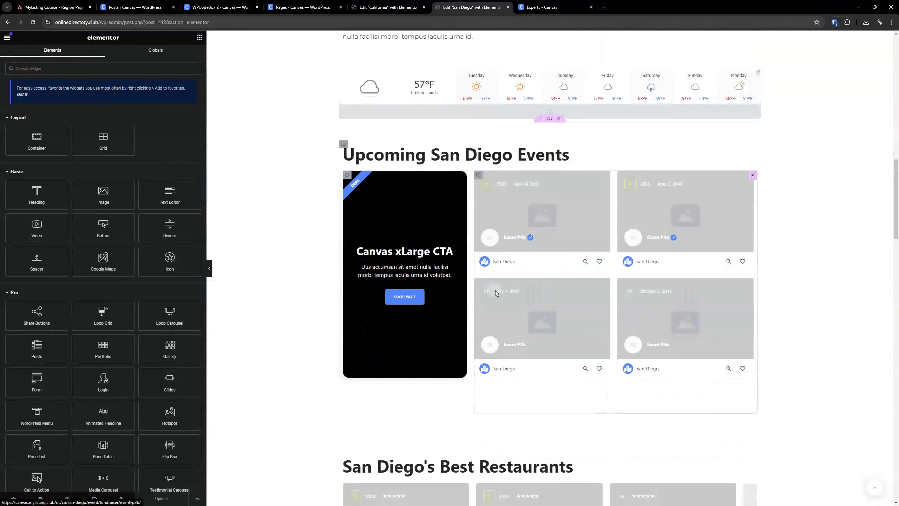
scroll(530, 264, "up", 18)
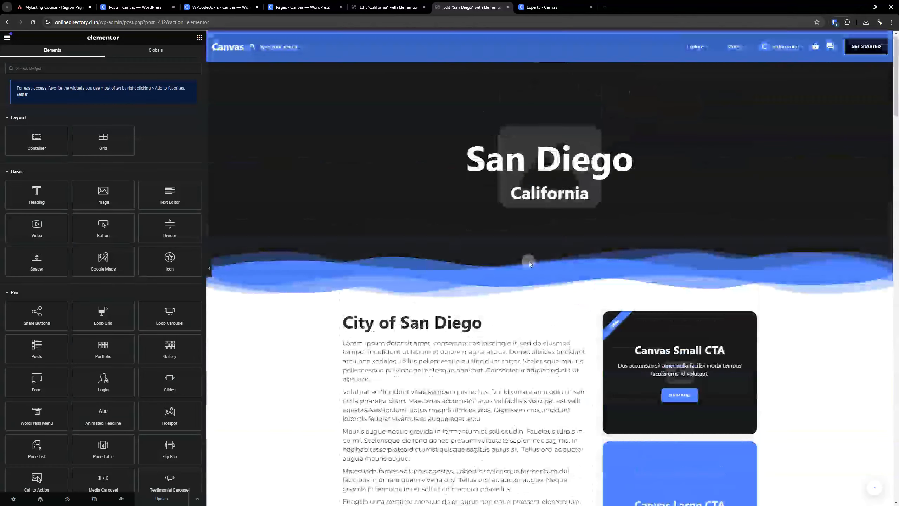
Save the California page with Update and look over its sections up to the hero.
left_click(388, 7)
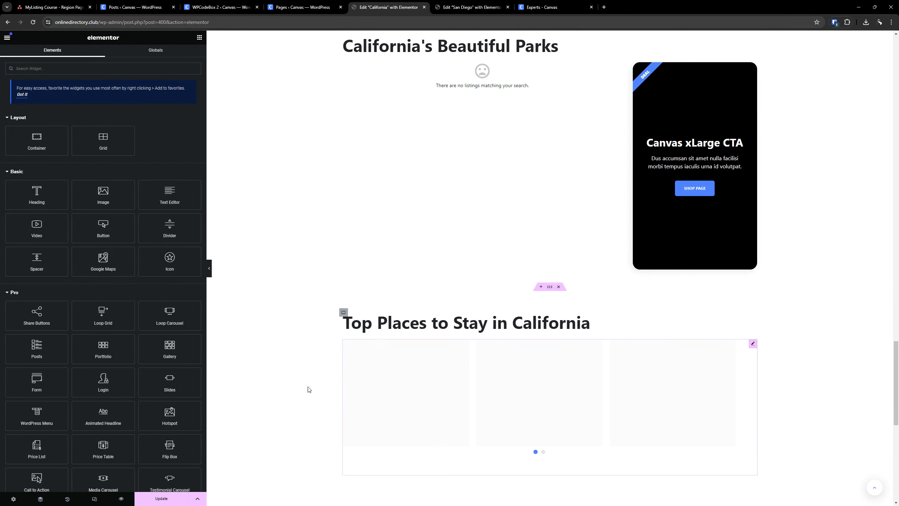
left_click(175, 496)
scroll(571, 204, "down", 1)
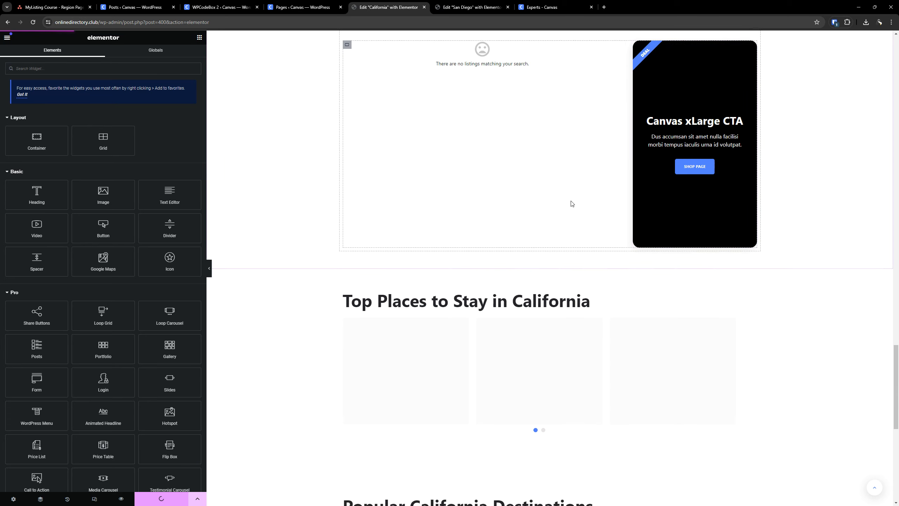
scroll(571, 204, "down", 11)
scroll(483, 265, "up", 20)
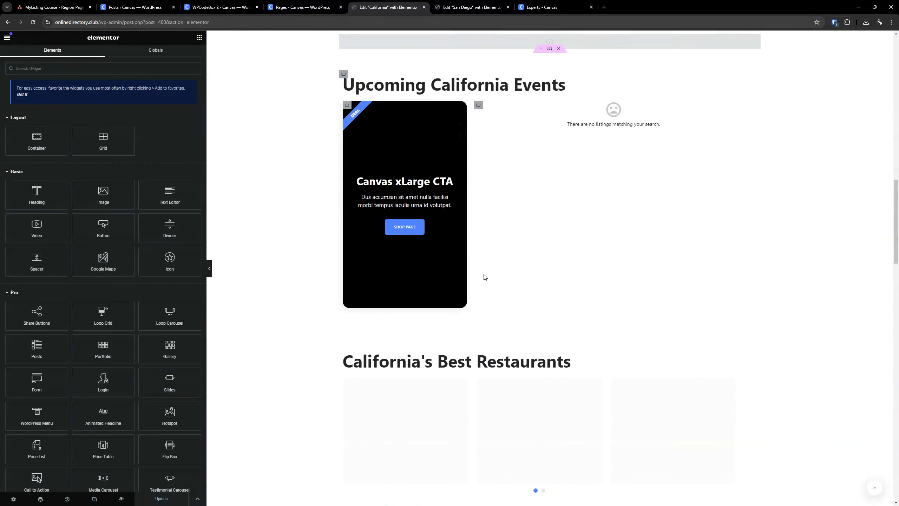
scroll(484, 277, "up", 15)
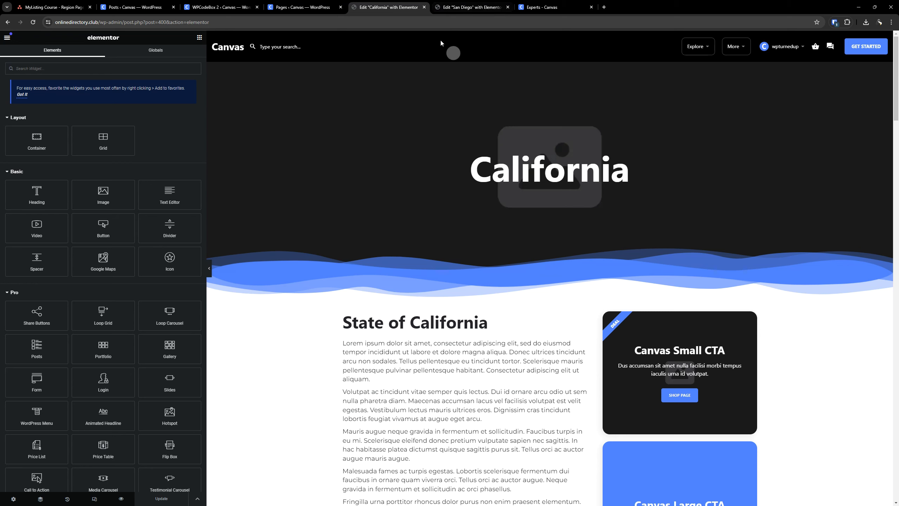
Close the California and San Diego editor tabs, check the Region Pages task in Asana, and return to the WordPress Posts list.
left_click(424, 7)
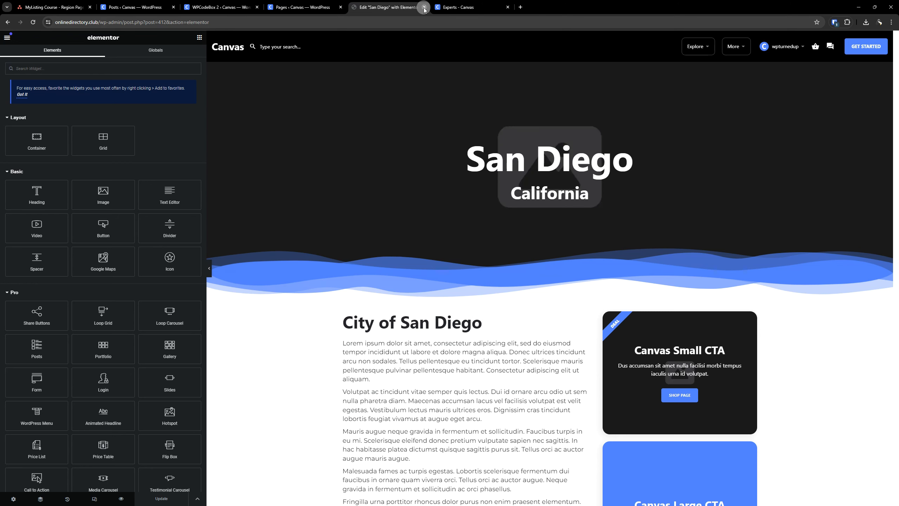
left_click(424, 7)
left_click(53, 7)
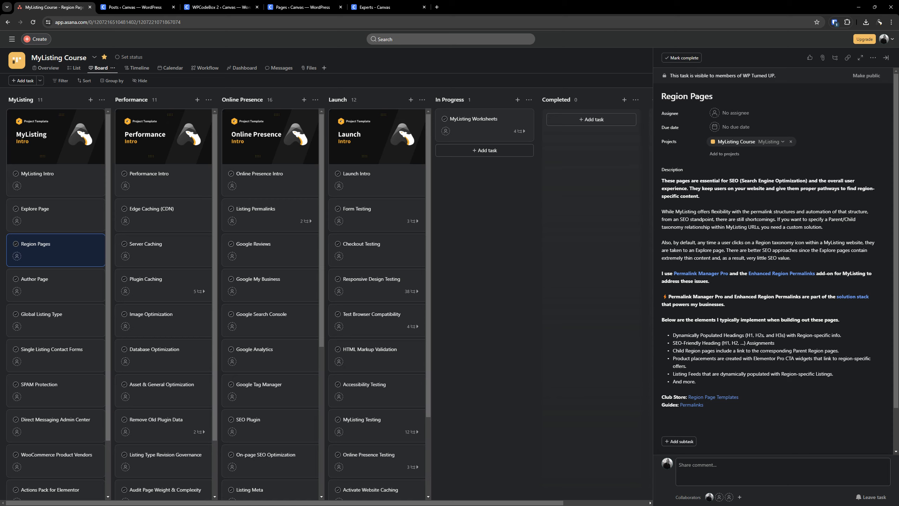
left_click(135, 7)
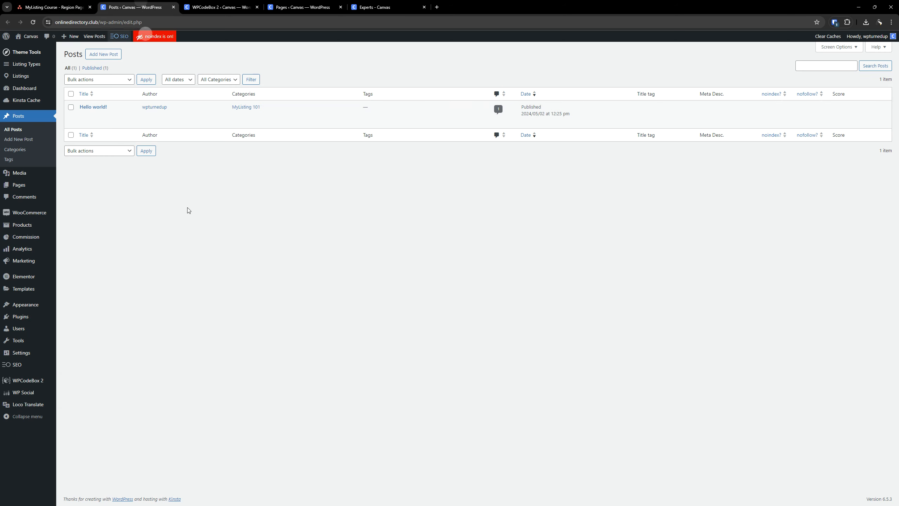
Check the listing on the Experts explore page, and open the Expert listing type for editing in a separate tab.
left_click(392, 4)
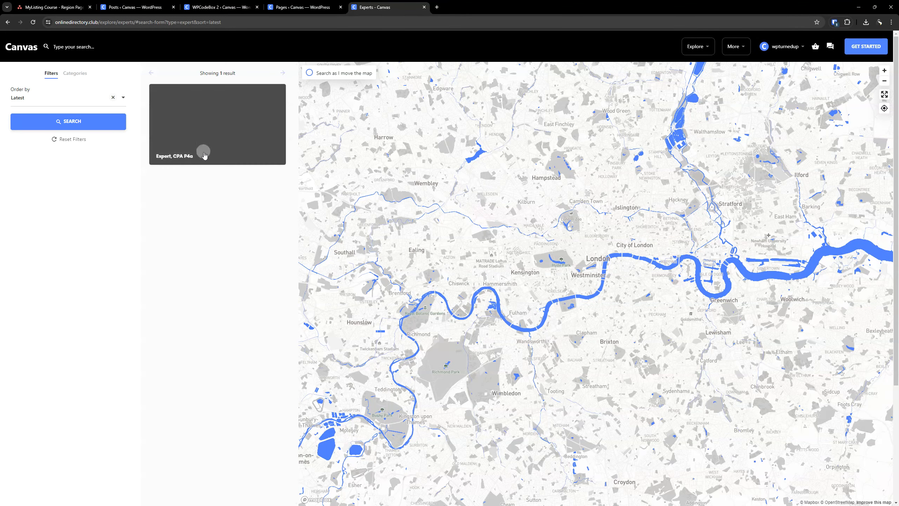
left_click(167, 154)
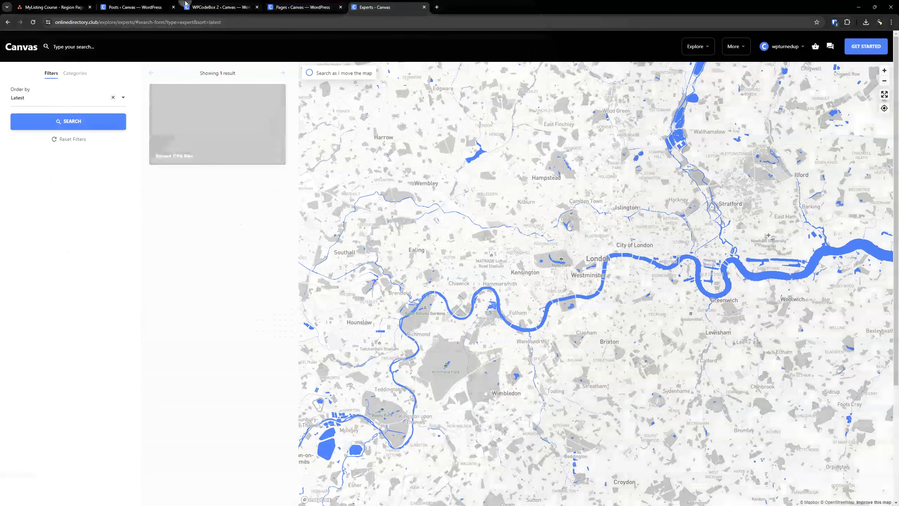
left_click(143, 3)
mouse_move(31, 65)
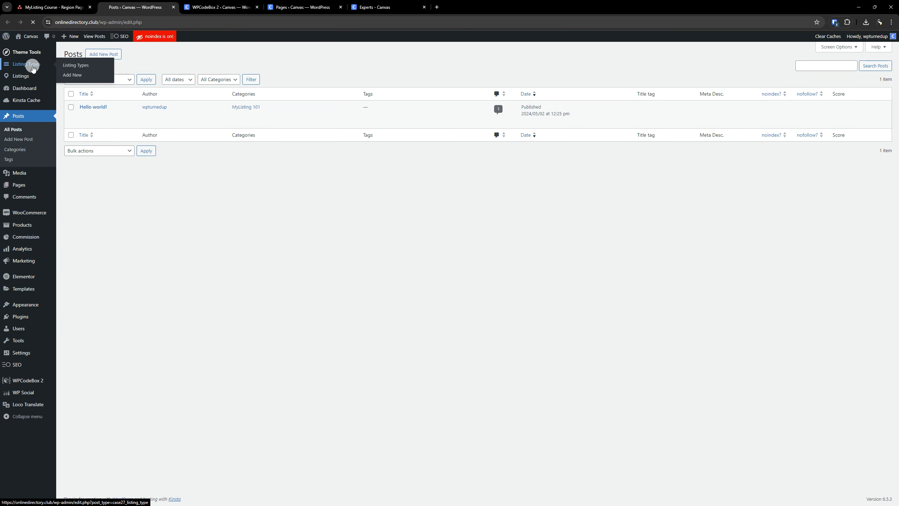
left_click(76, 65)
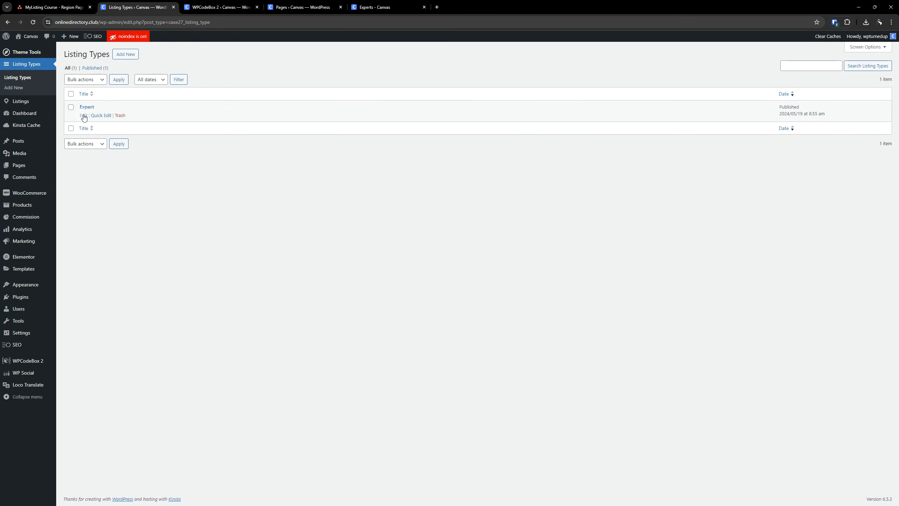
right_click(83, 114)
left_click(103, 122)
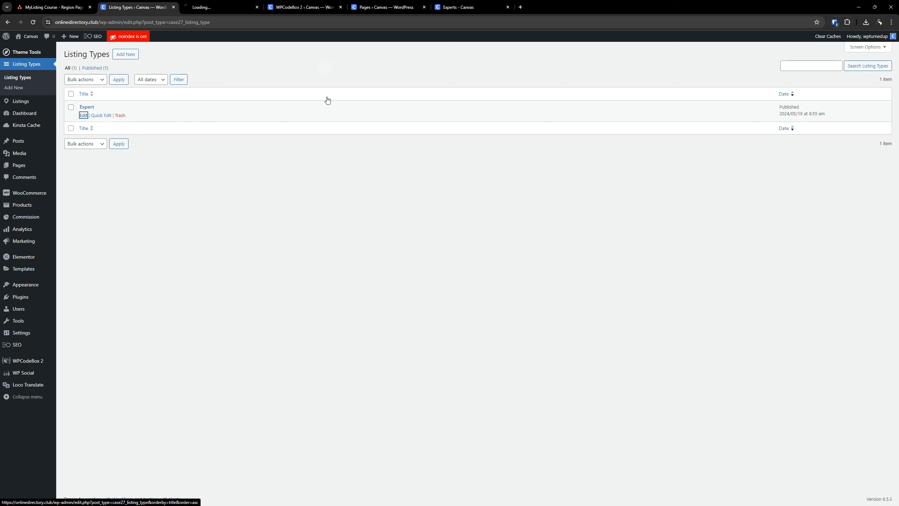
left_click(218, 7)
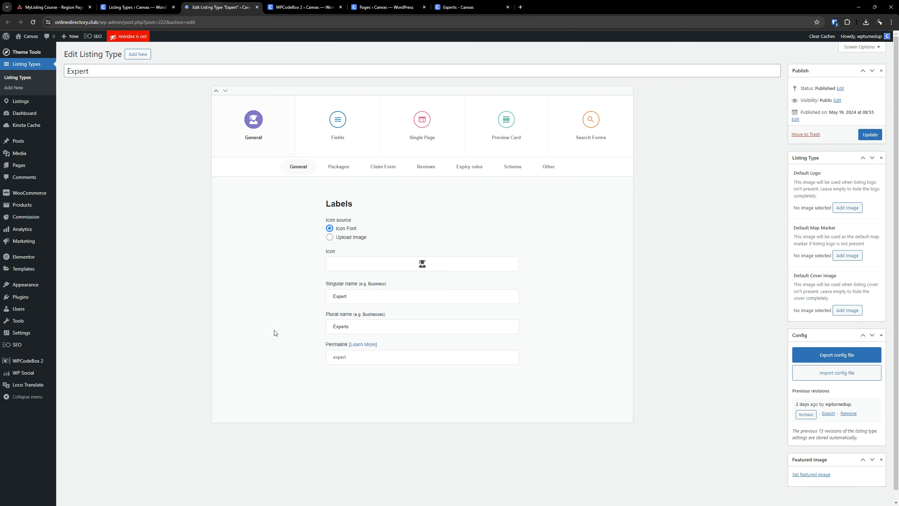
Add the preset Category field to the Expert listing type's used fields and label it Industry.
left_click(338, 121)
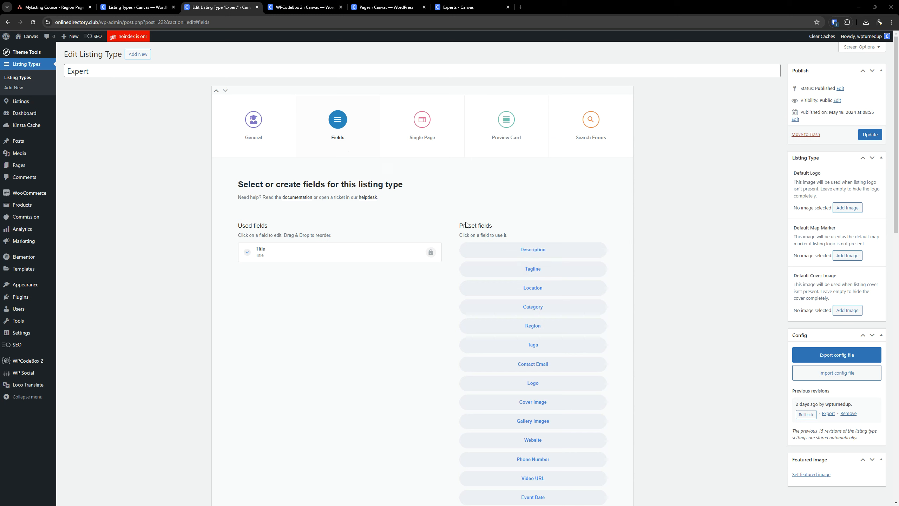
left_click(548, 306)
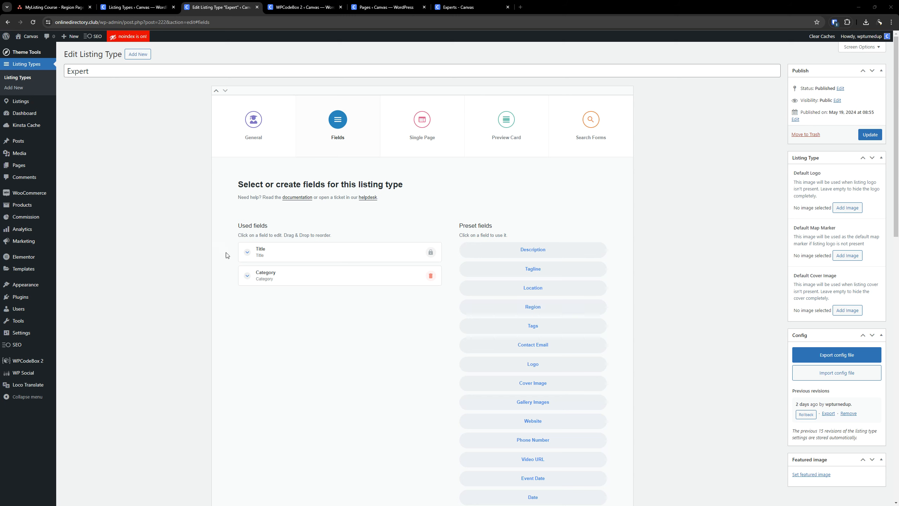
left_click(285, 275)
double_click(290, 305)
type("Industry")
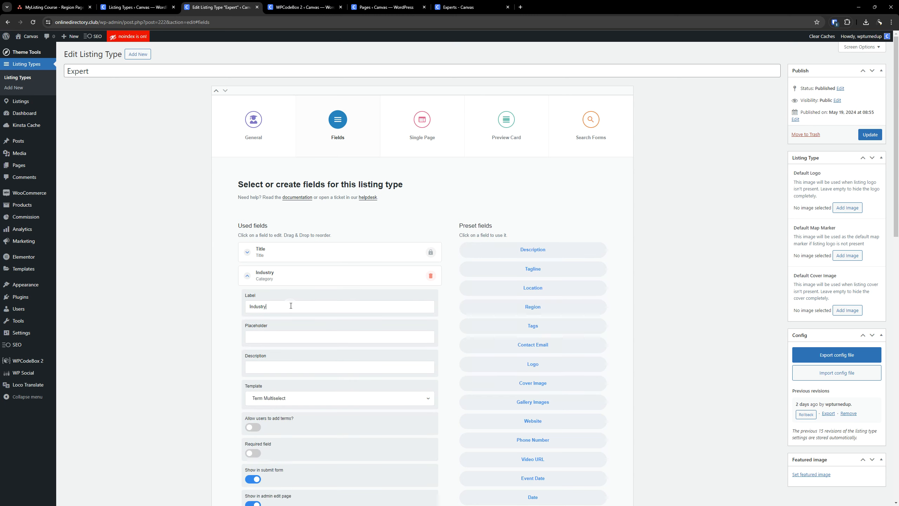
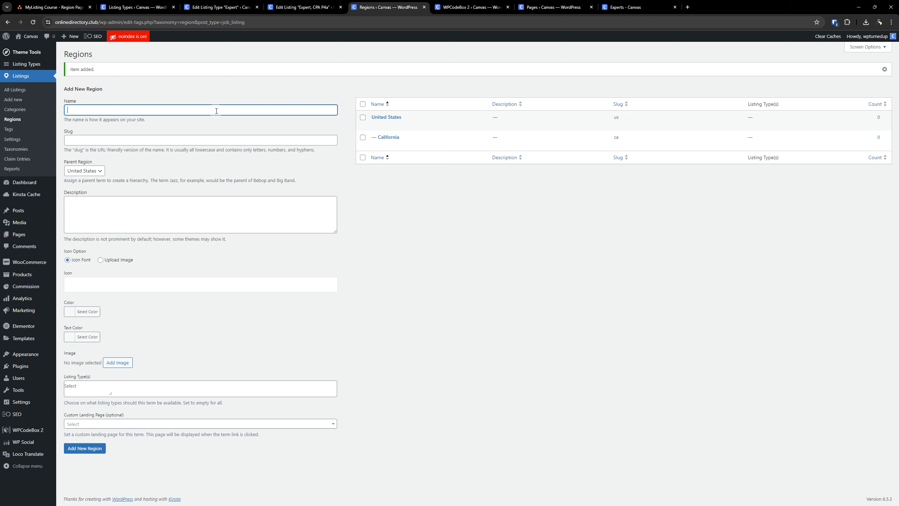
Name the new region San Diego and make California its parent region.
type("an Diego")
left_click(86, 170)
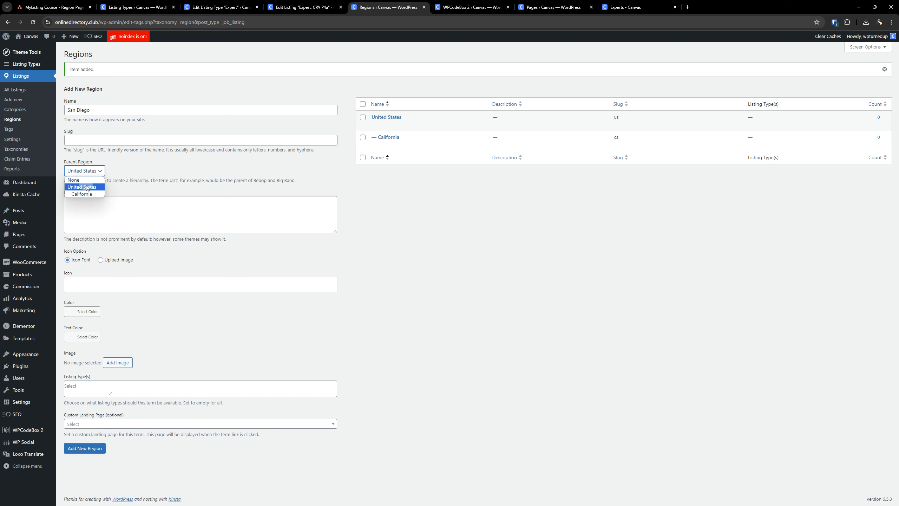
left_click(87, 194)
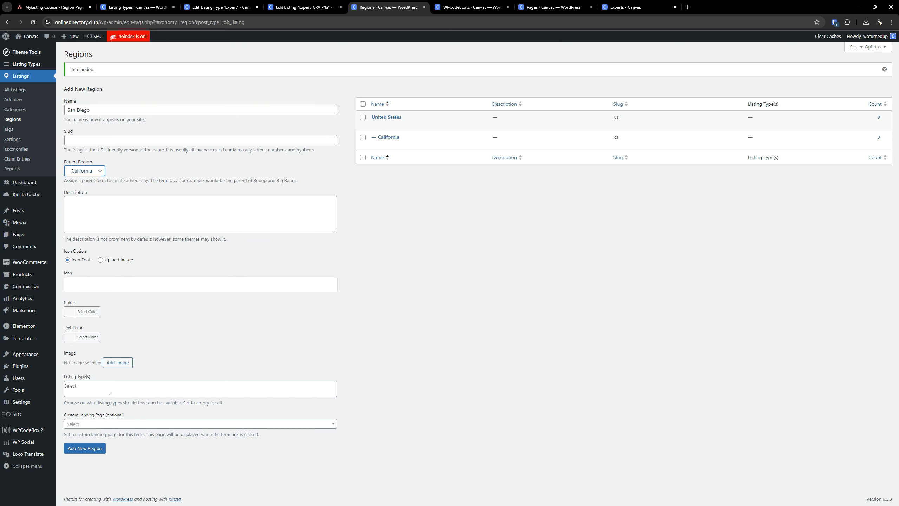
left_click(393, 209)
left_click(115, 139)
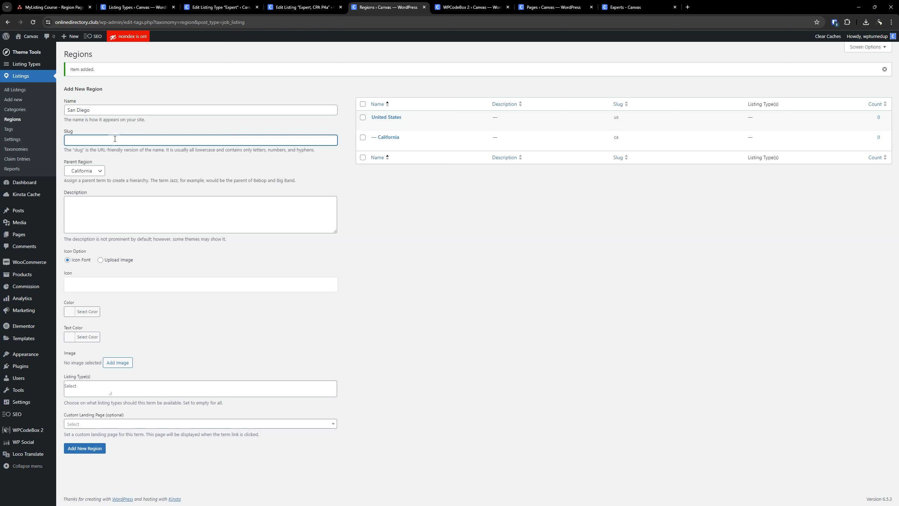
Give the San Diego region the folded map with pin icon, found by filtering for "map", and add the region.
left_click(85, 449)
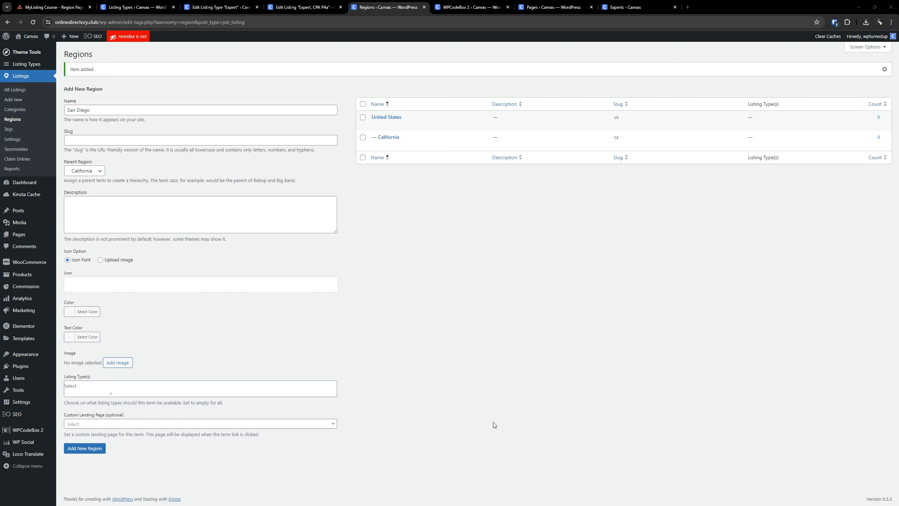
left_click(141, 287)
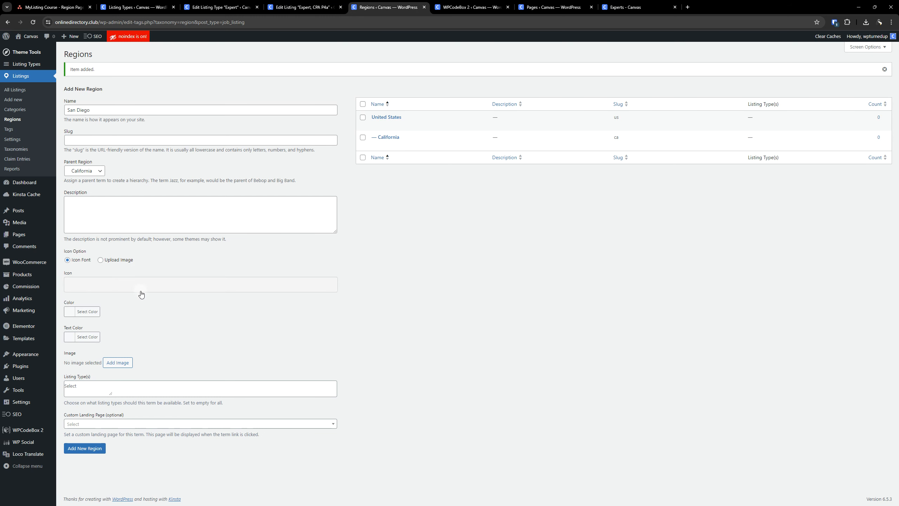
left_click(339, 155)
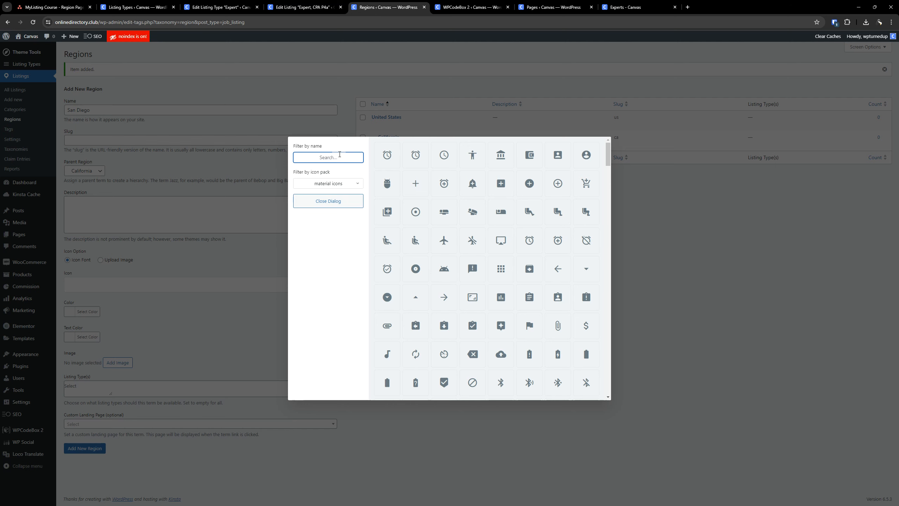
type("map")
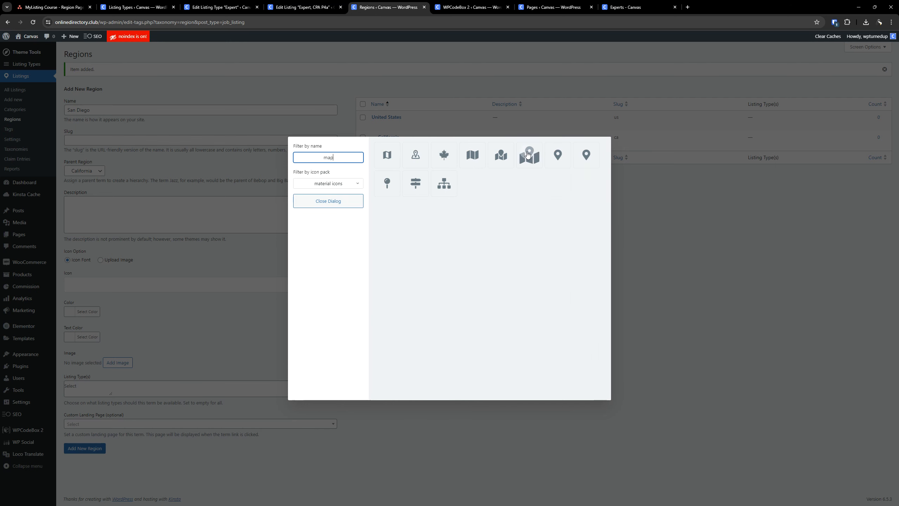
left_click(527, 154)
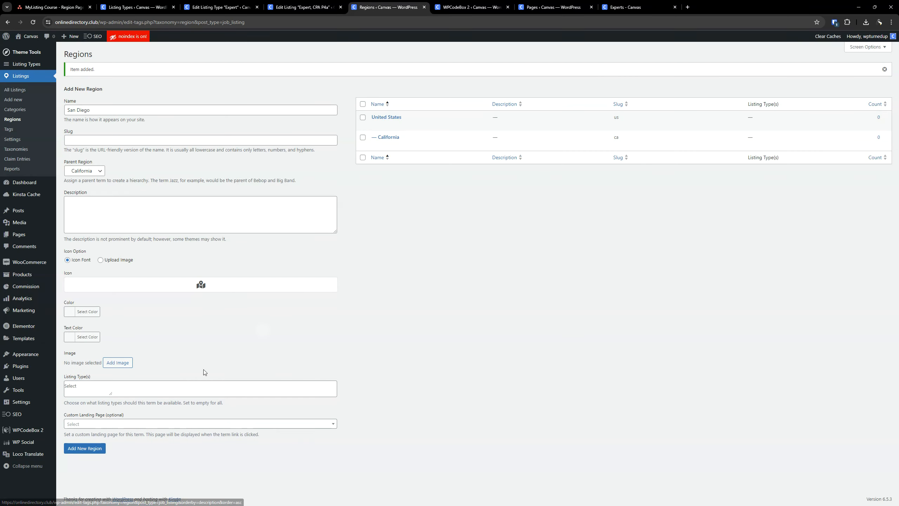
left_click(91, 448)
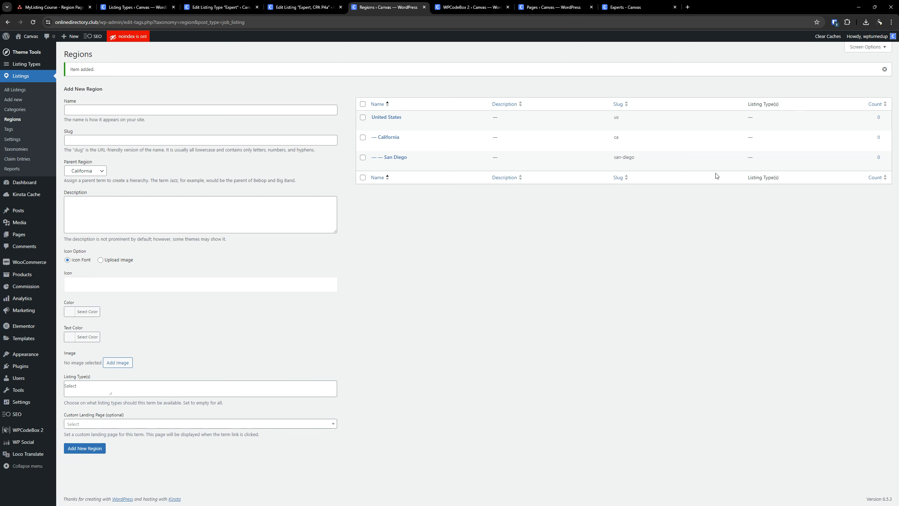
Refresh the Expert, CPA P4a listing with Update and set its Industry to Business & Financial.
left_click(227, 7)
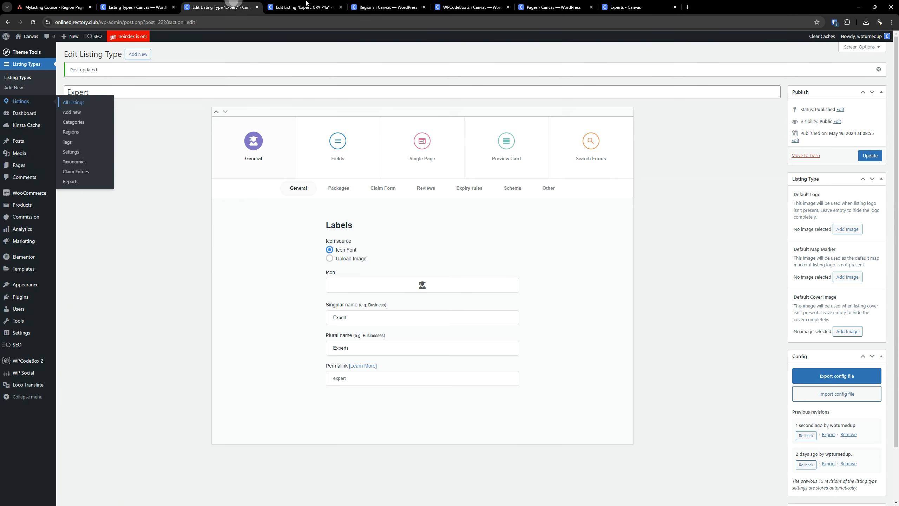
left_click(305, 6)
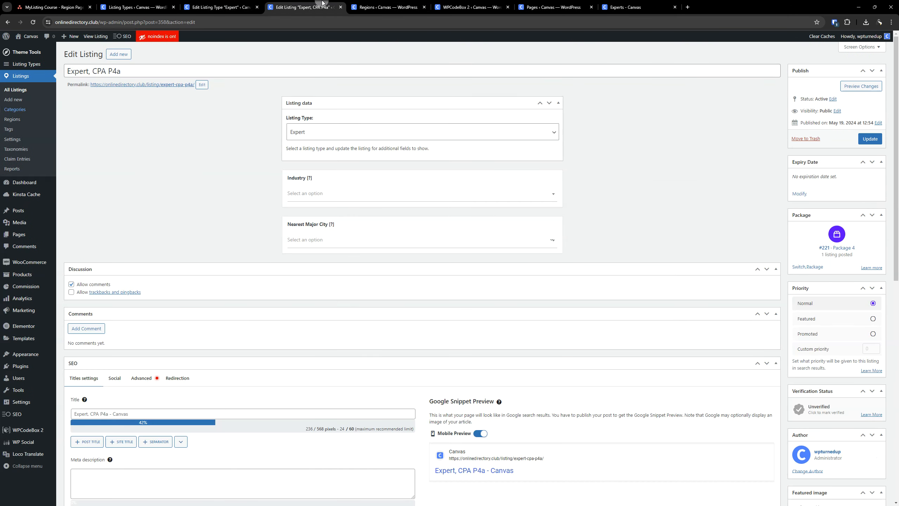
left_click(868, 139)
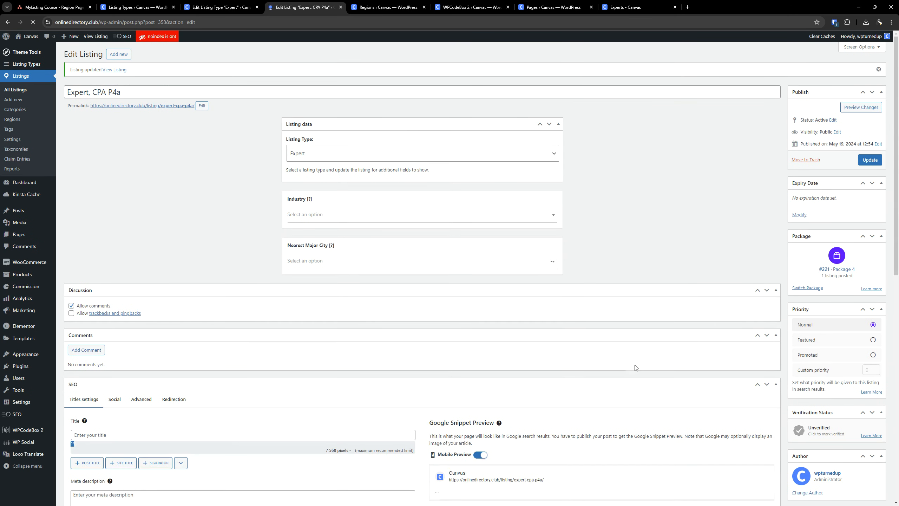
left_click(357, 219)
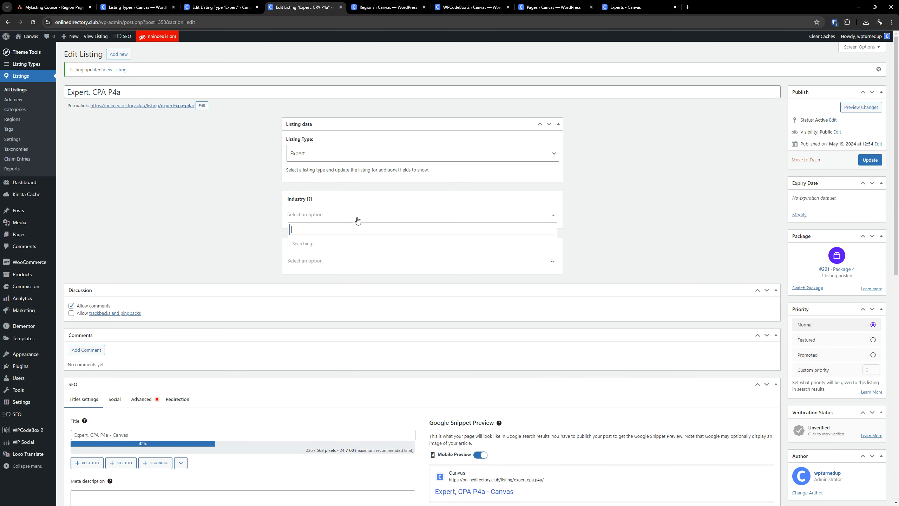
left_click(312, 230)
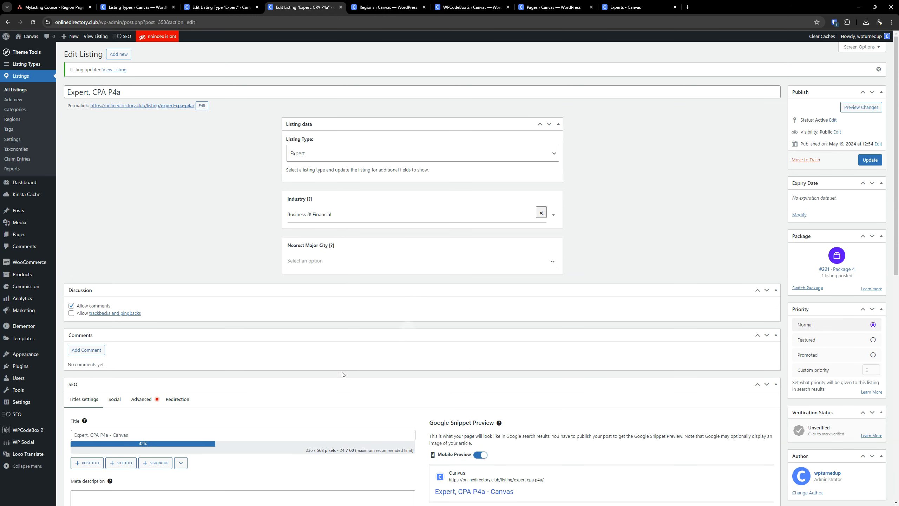
Set the listing's Nearest Major City to United States, California, San Diego and save it with Update.
left_click(305, 262)
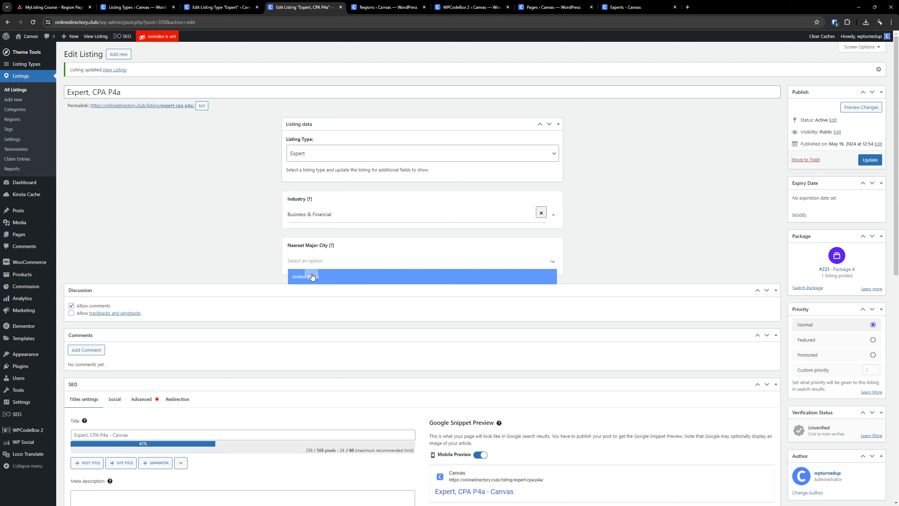
left_click(312, 277)
left_click(316, 279)
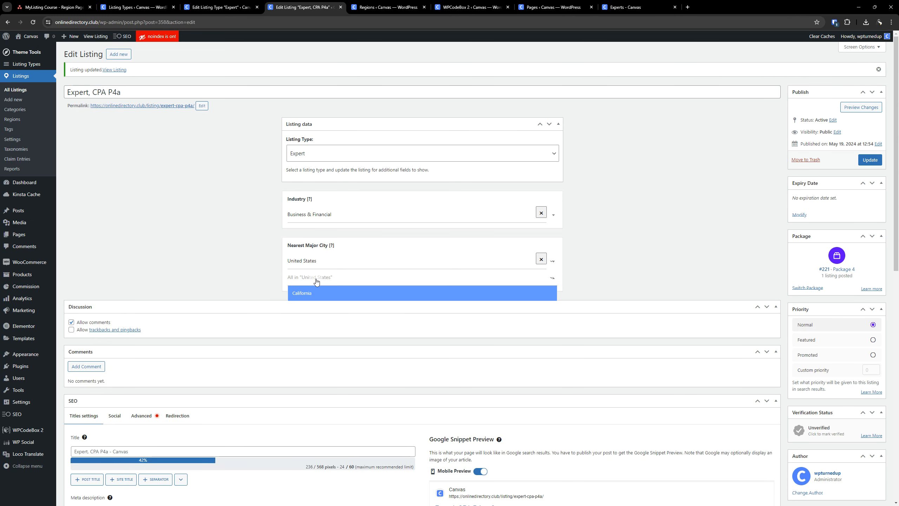
left_click(314, 292)
left_click(315, 293)
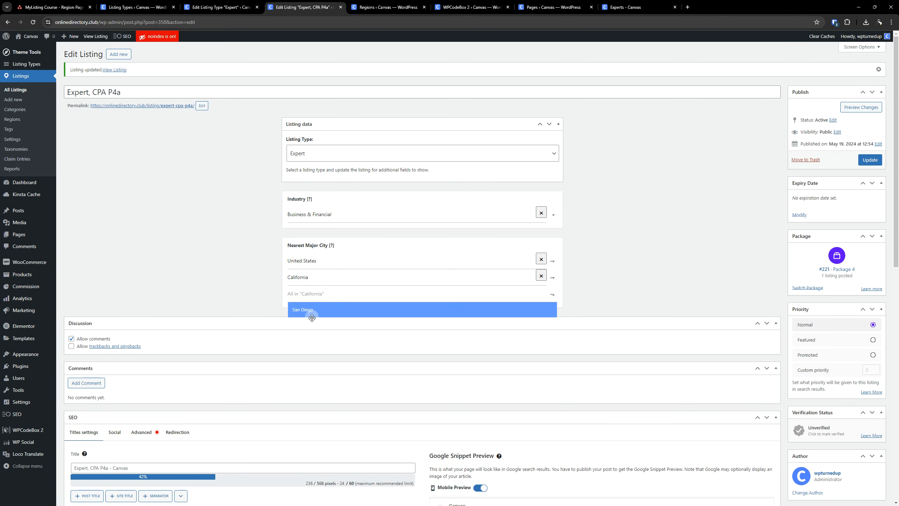
left_click(312, 315)
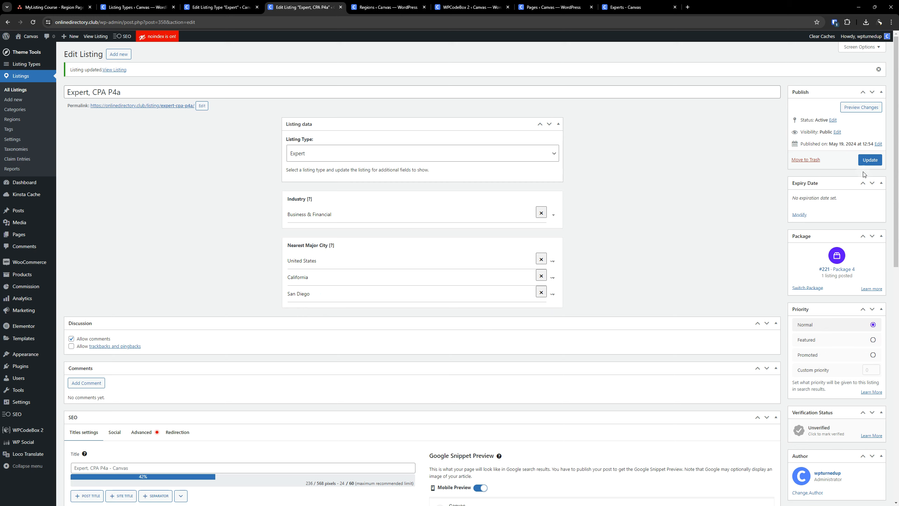
left_click(871, 160)
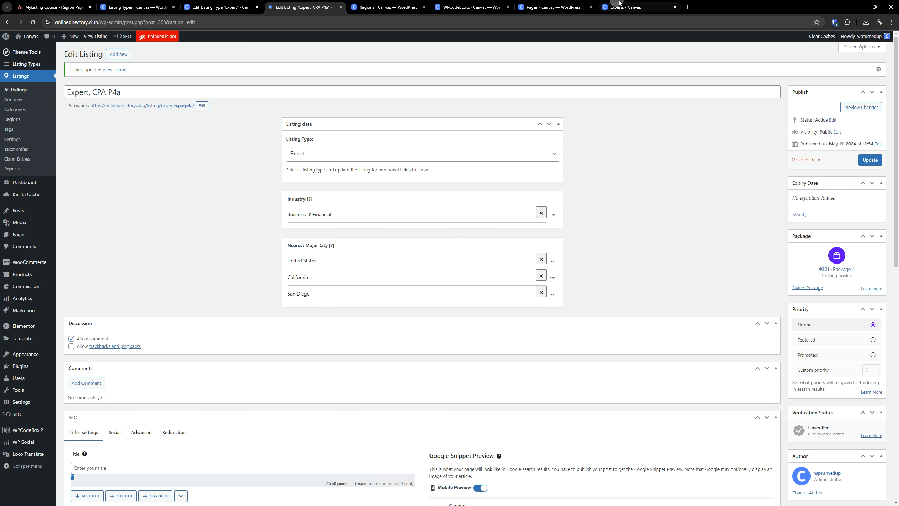
Reload the Experts explore page and open the San Diego region from the listing's card to check its permalink.
left_click(625, 7)
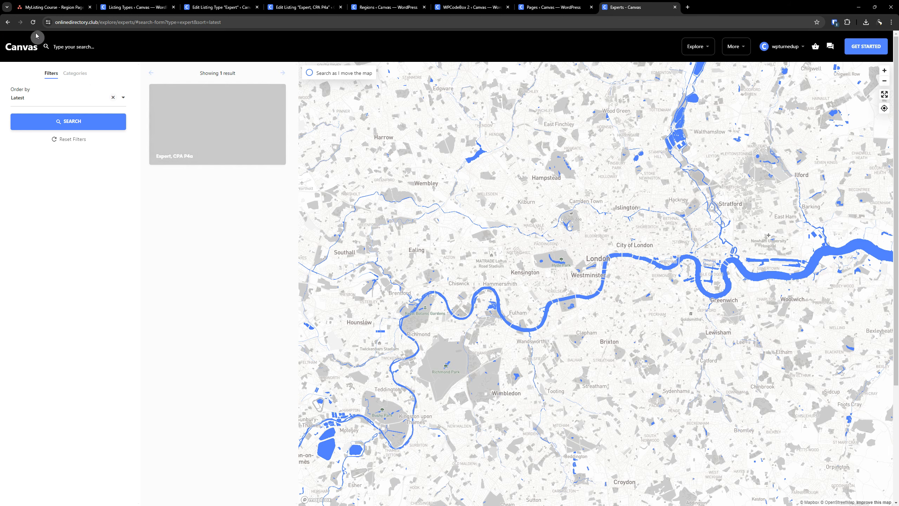
left_click(33, 22)
key("ctrl")
key("ctrl")
left_click(180, 175)
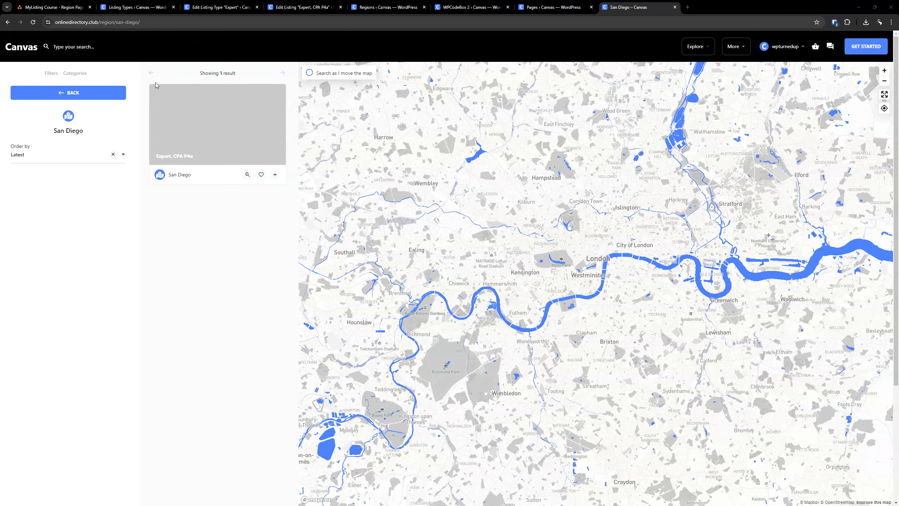
Switch to WPCodeBox 2 in the WordPress admin and title a new PHP snippet "MLC - Enhanced Region Permalinks".
left_click(121, 4)
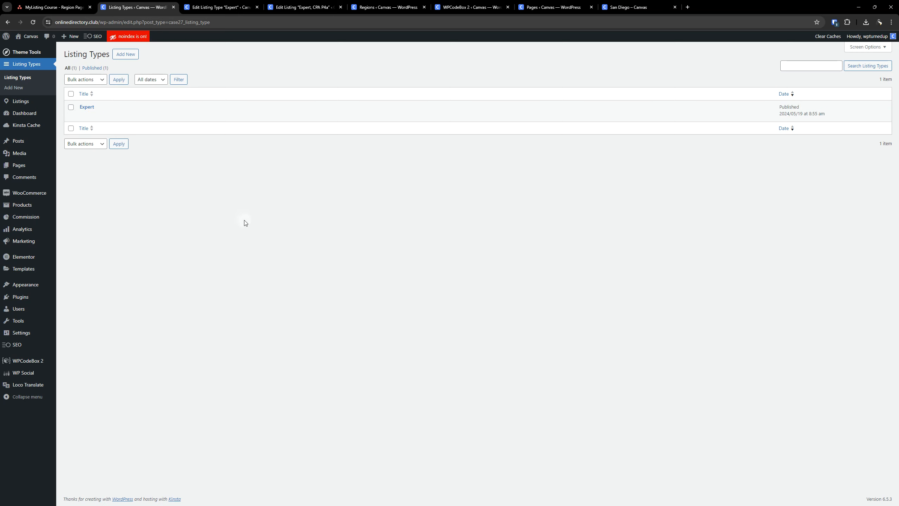
left_click(34, 362)
left_click(33, 358)
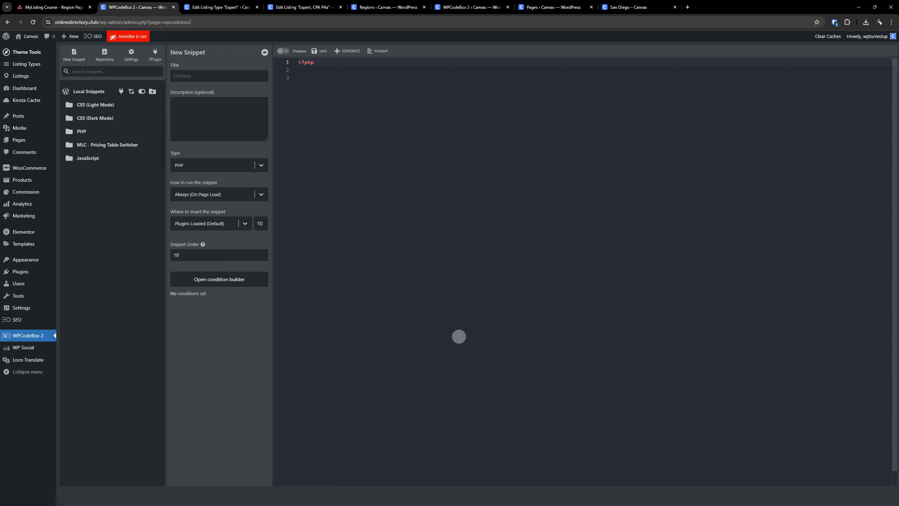
left_click(511, 263)
left_click(224, 79)
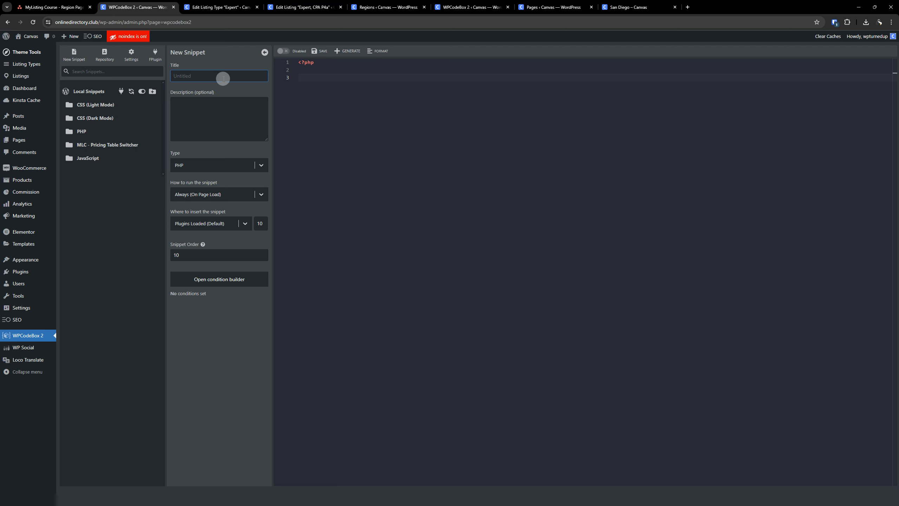
type("MLC - Enhanced Region Permalinks")
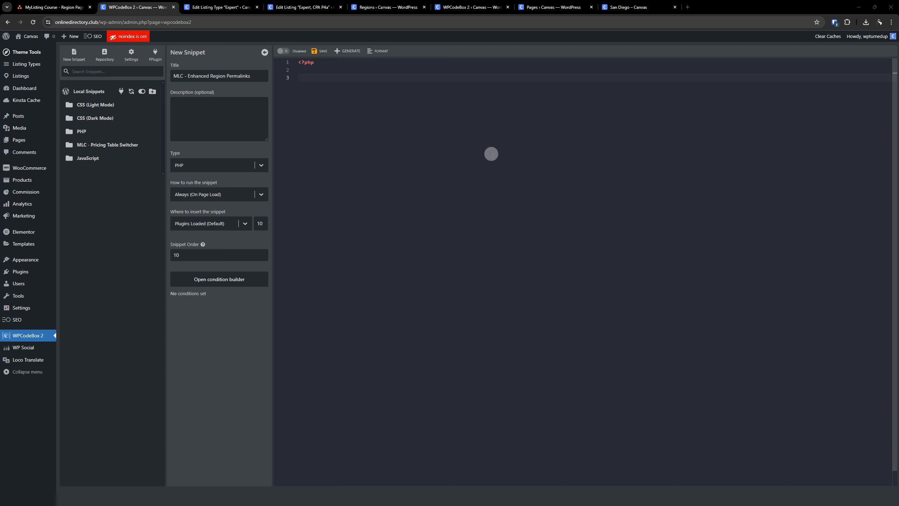
Paste the region taxonomy permalink code into the new PHP snippet, save it and enable it.
left_click(339, 63)
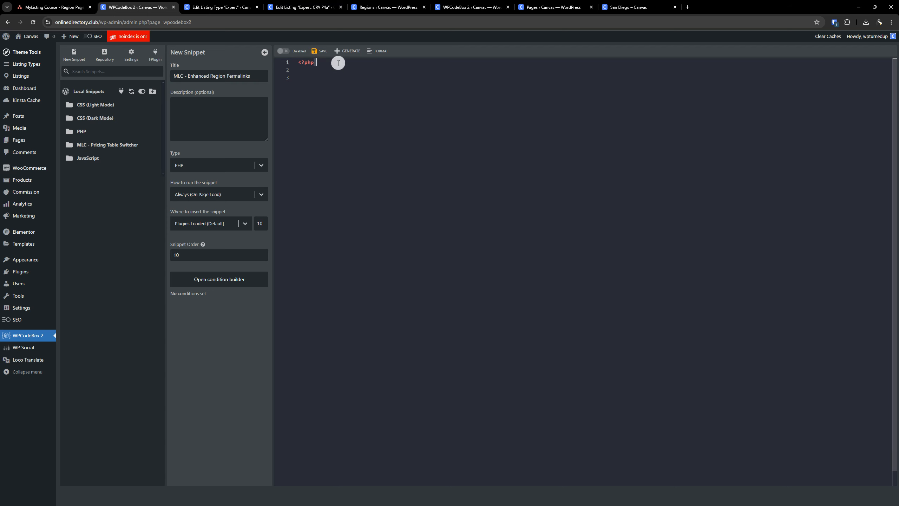
triple_click(300, 63)
key("ctrl+v")
scroll(346, 159, "up", 5)
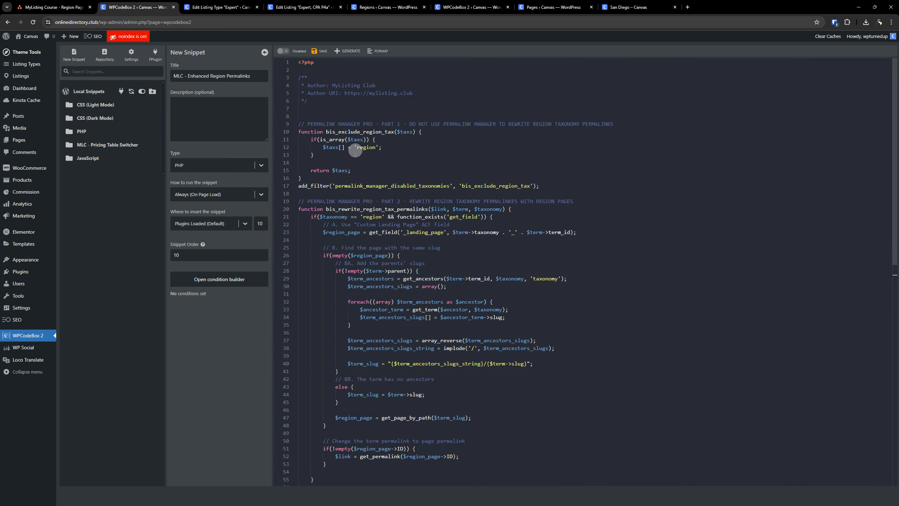
left_click(315, 52)
left_click(283, 50)
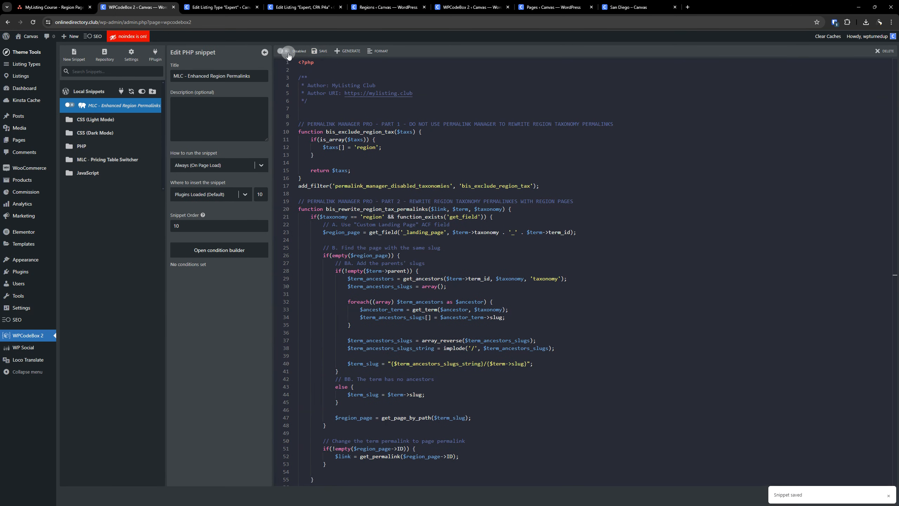
Glance at the San Diego region page, return to the WordPress admin and open the Add Plugins page in its own adjacent tab.
left_click(633, 7)
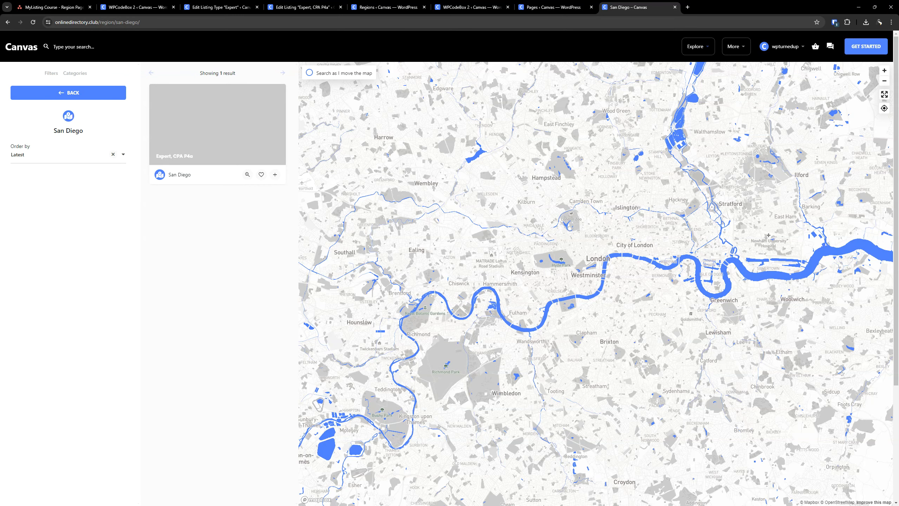
left_click(117, 7)
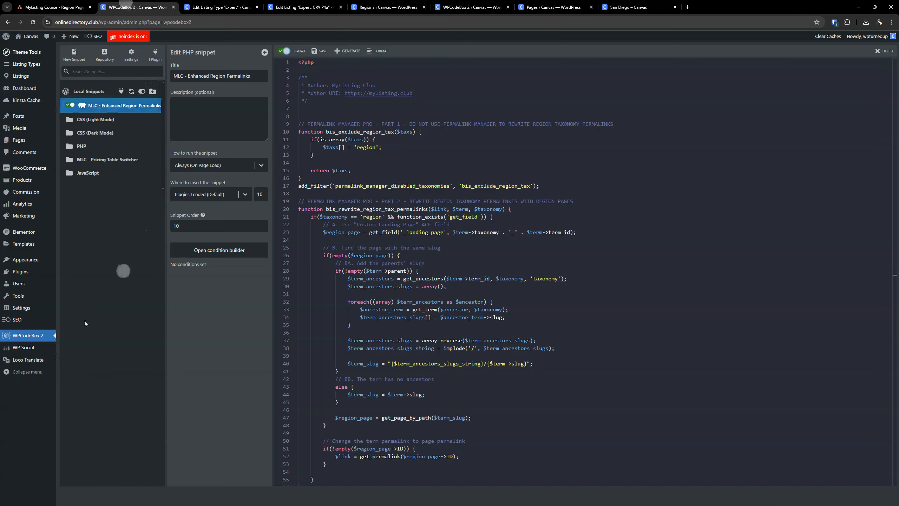
mouse_move(17, 271)
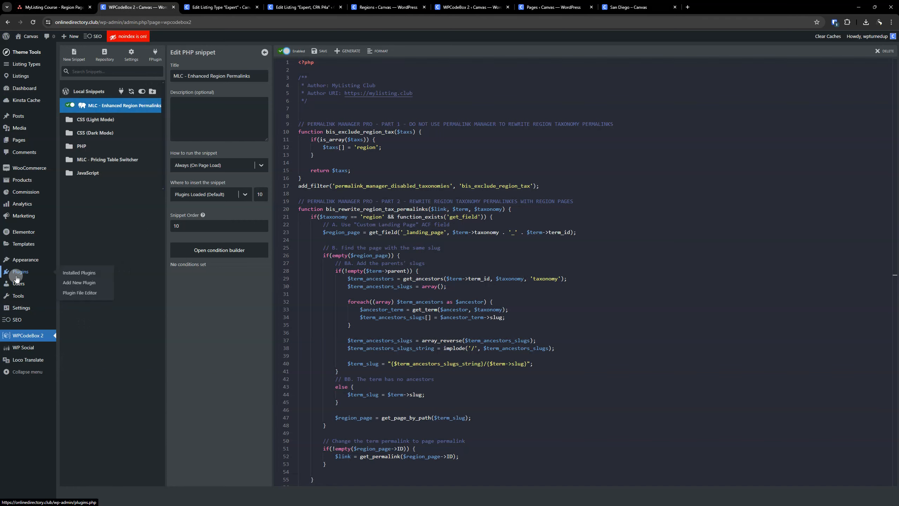
right_click(80, 282)
left_click(117, 291)
left_click_drag(222, 7, 150, 7)
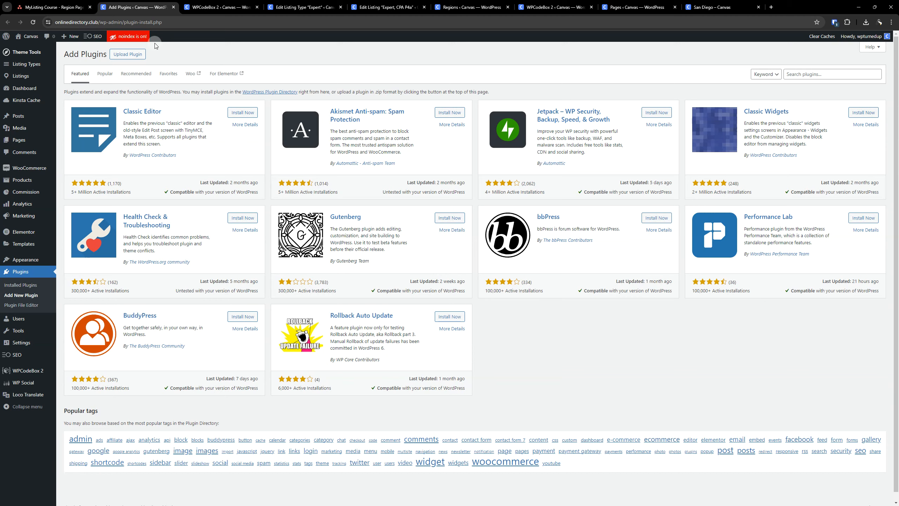
Start uploading a plugin and browse the Downloads folder for its zip file.
left_click(121, 56)
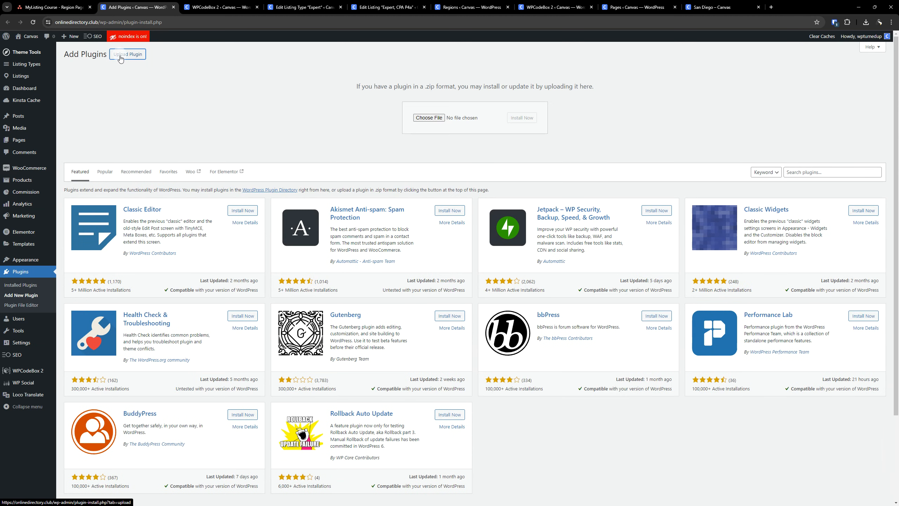
left_click(425, 120)
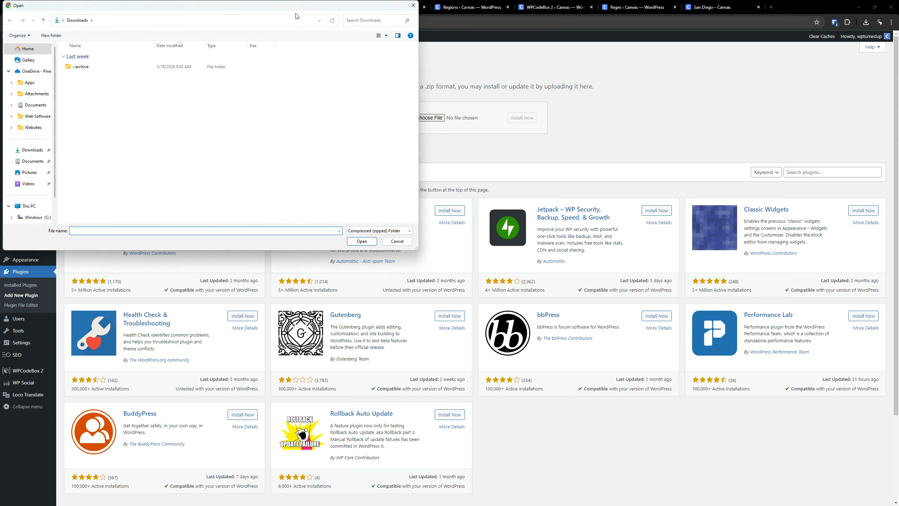
left_click_drag(296, 7, 898, 81)
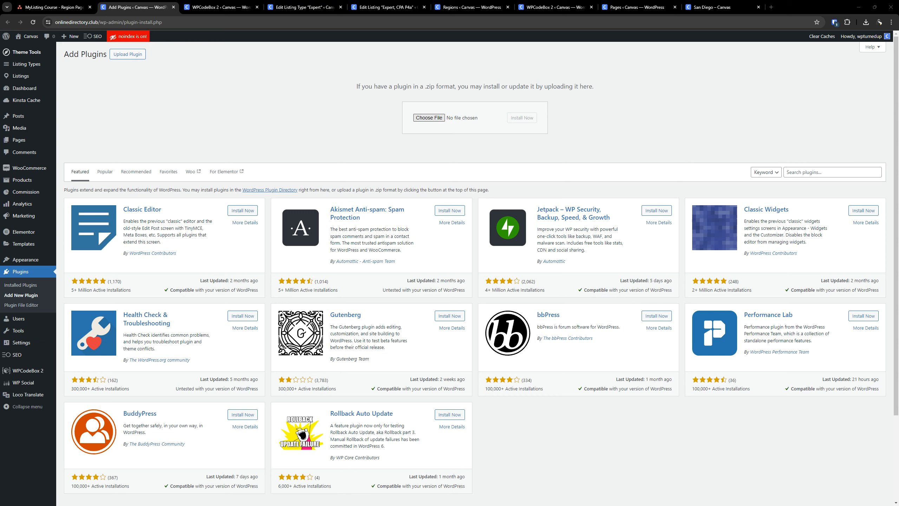
Upload permalink-manager-pro.zip as a new plugin, then install and activate it.
key("Return")
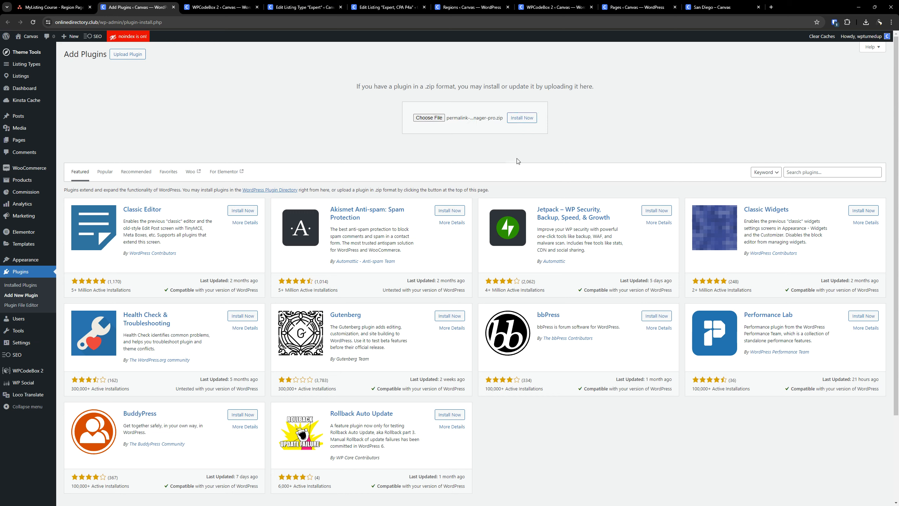
left_click(520, 121)
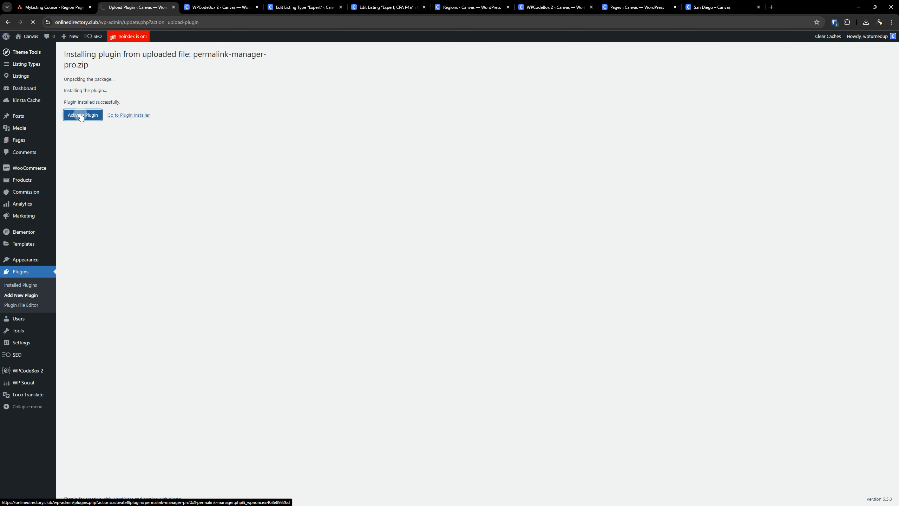
left_click(80, 114)
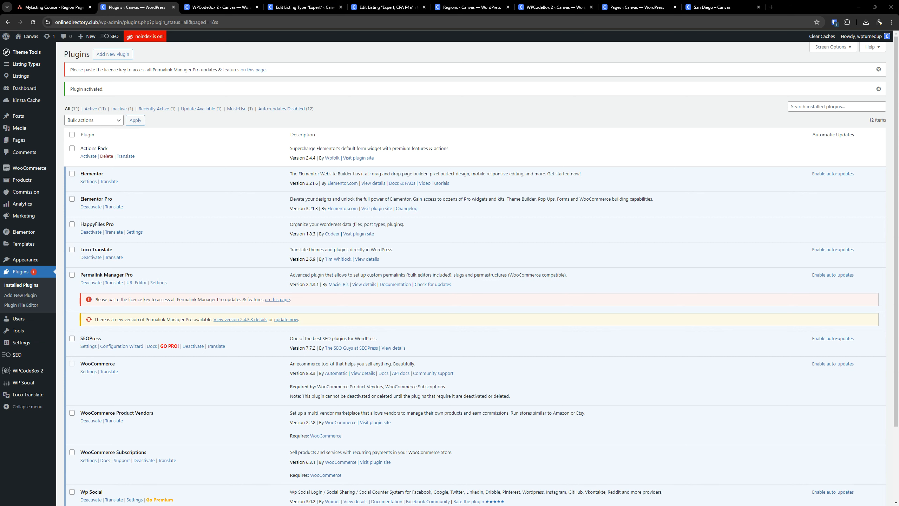
left_click_drag(100, 24, 26, 20)
right_click(83, 26)
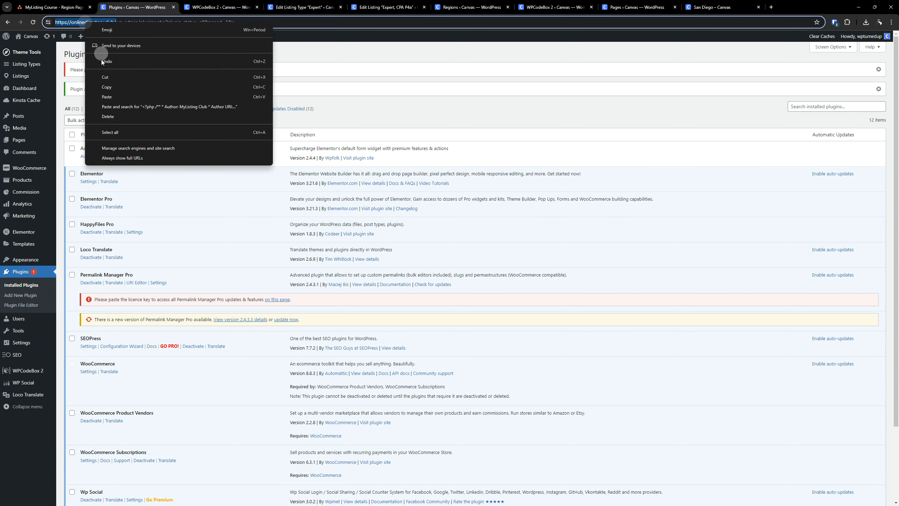
left_click(105, 86)
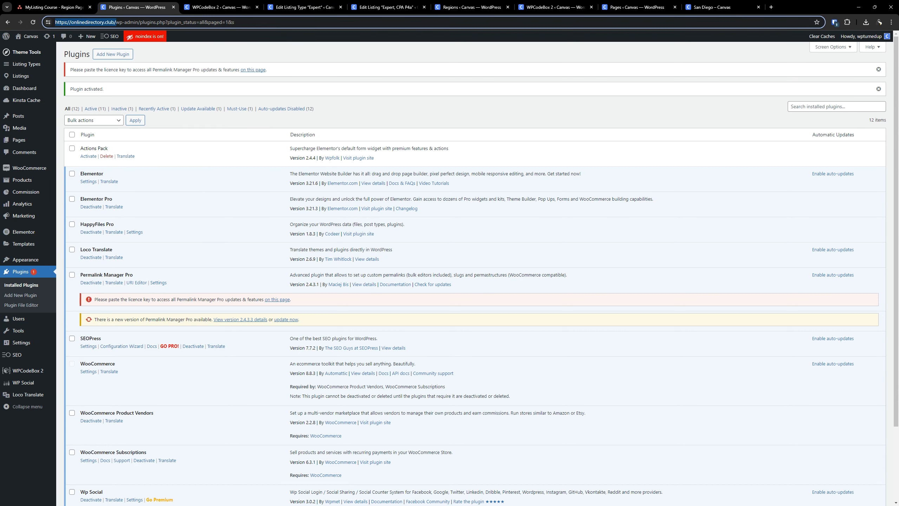
key("alt+Tab")
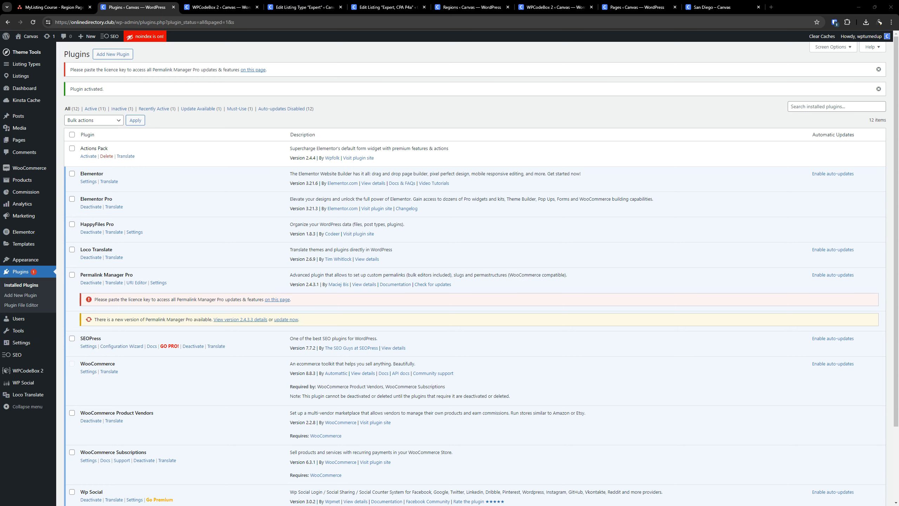
Open the Permalink Manager Pro licence page from the plugin notice, enter the licence key and save it.
left_click(277, 299)
key("ctrl+w")
left_click_drag(898, 283, 181, 3)
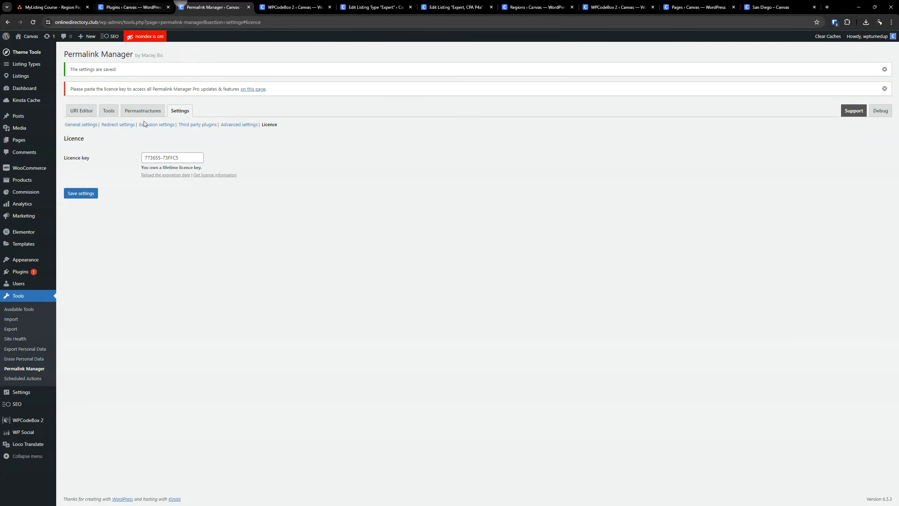
Try to update Permalink Manager Pro from the installed plugins list, close the duplicate page and reload the list.
left_click(20, 271)
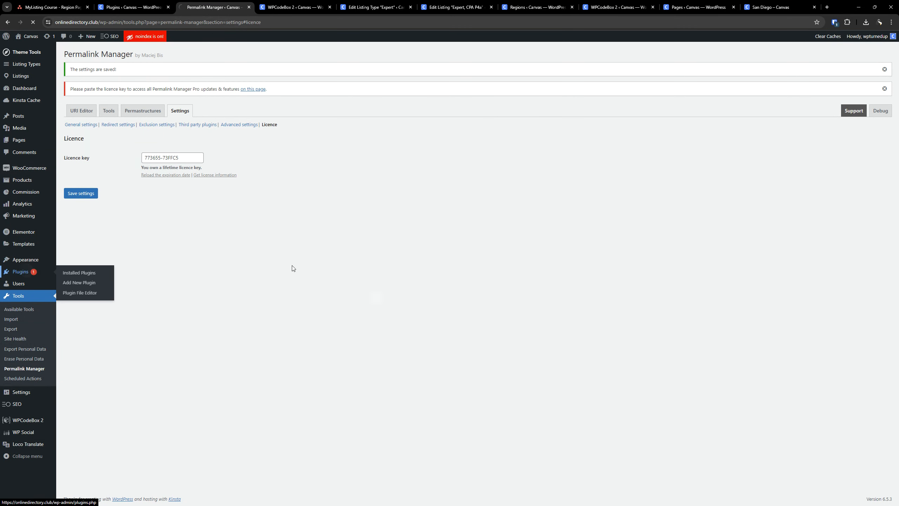
left_click(280, 258)
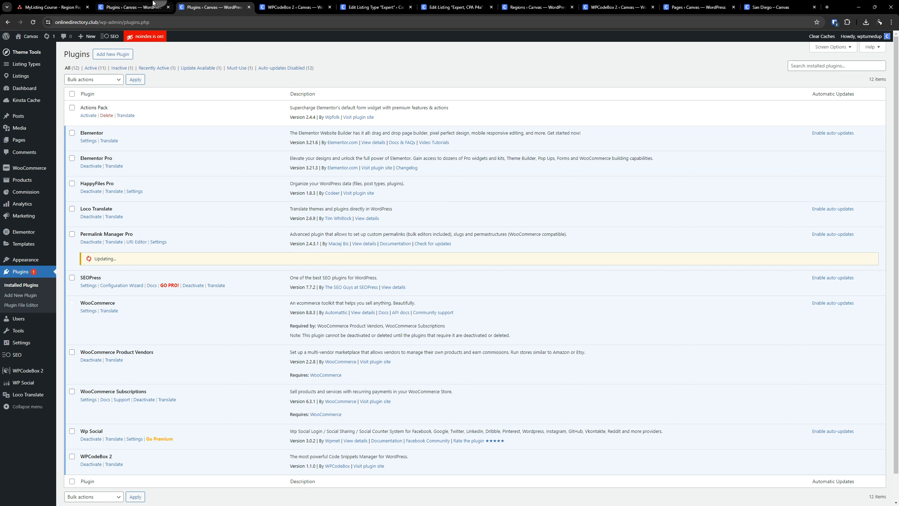
left_click(169, 7)
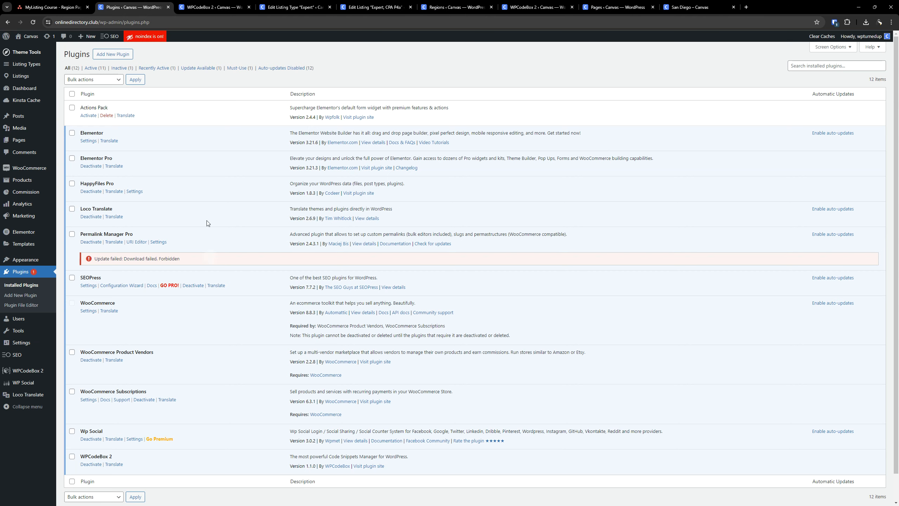
left_click(33, 22)
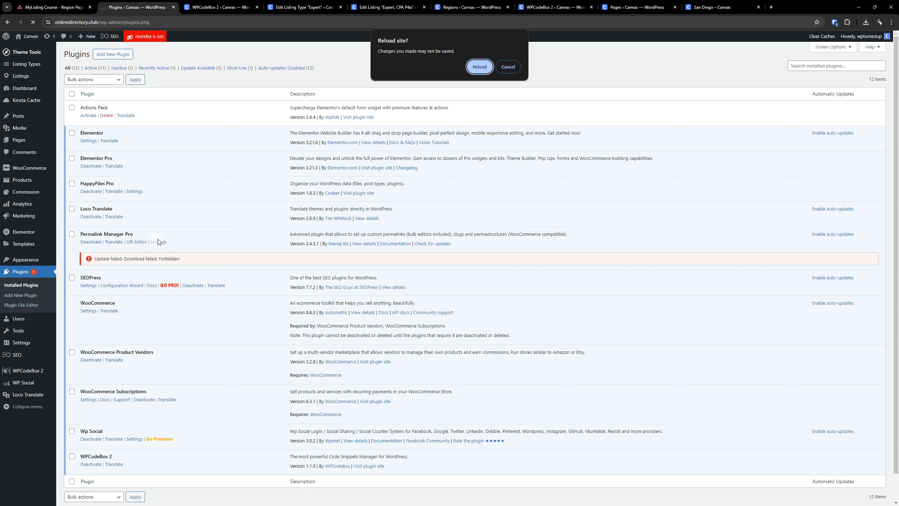
left_click(480, 69)
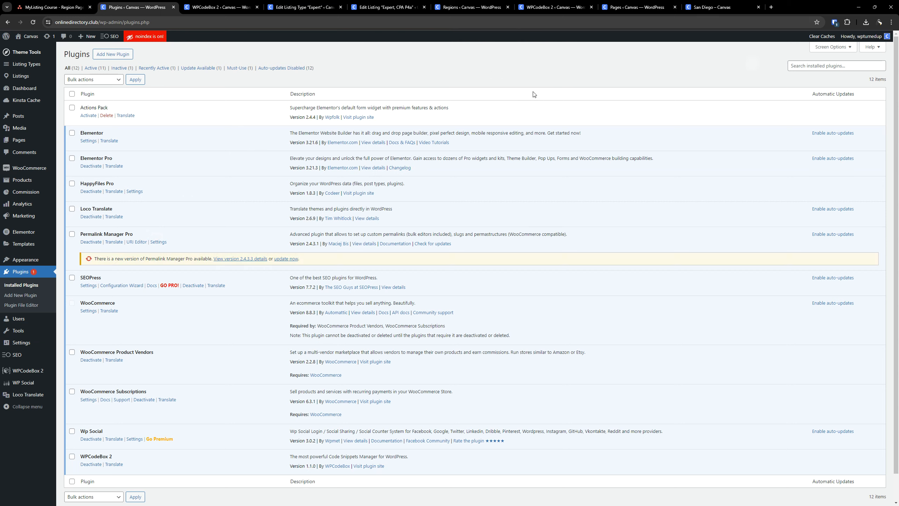
Save the Permalink Manager Pro licence settings again and update the plugin to version 2.4.3.3.
left_click(160, 241)
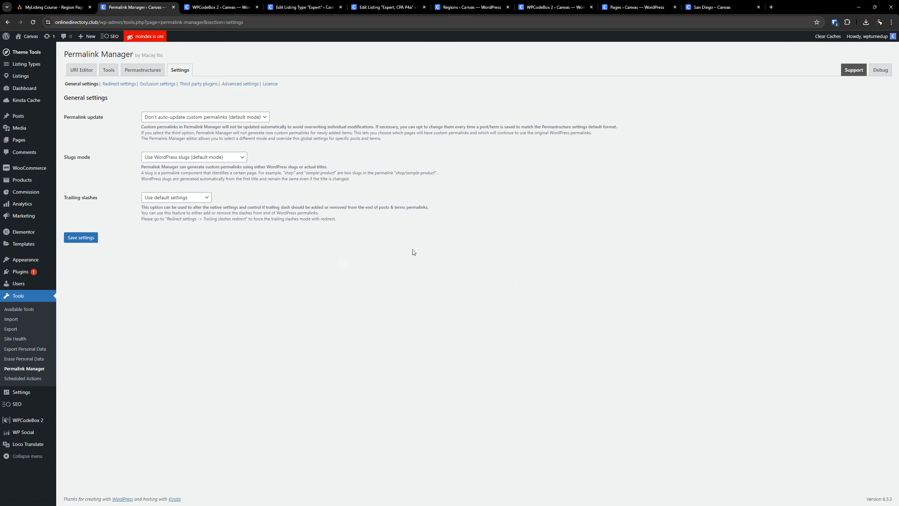
left_click(269, 85)
left_click(183, 119)
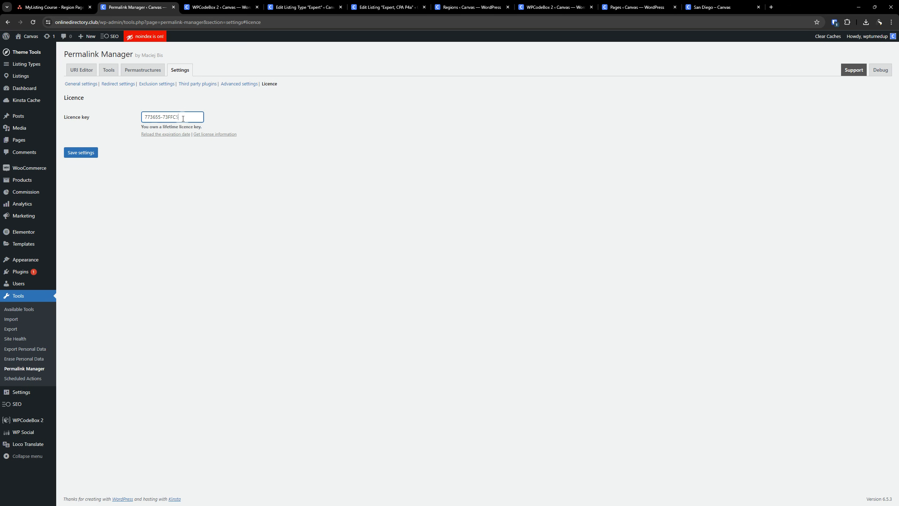
left_click(90, 153)
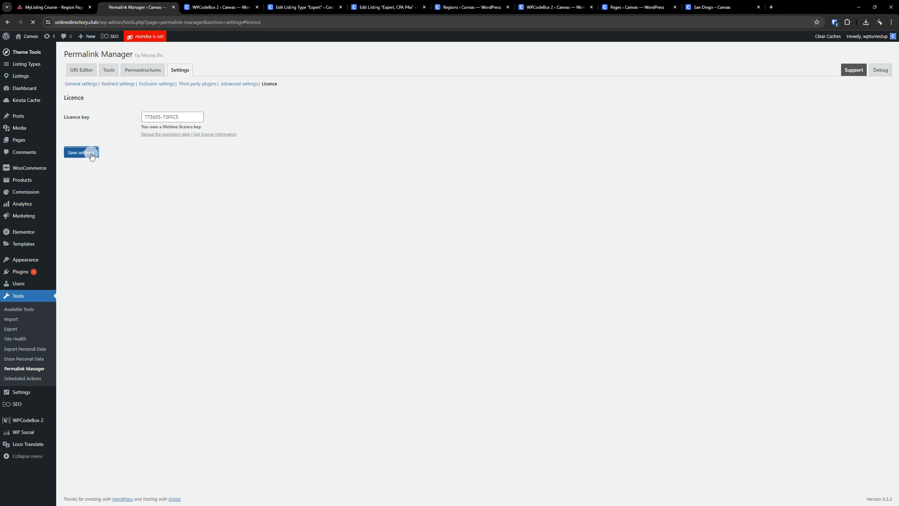
left_click(32, 271)
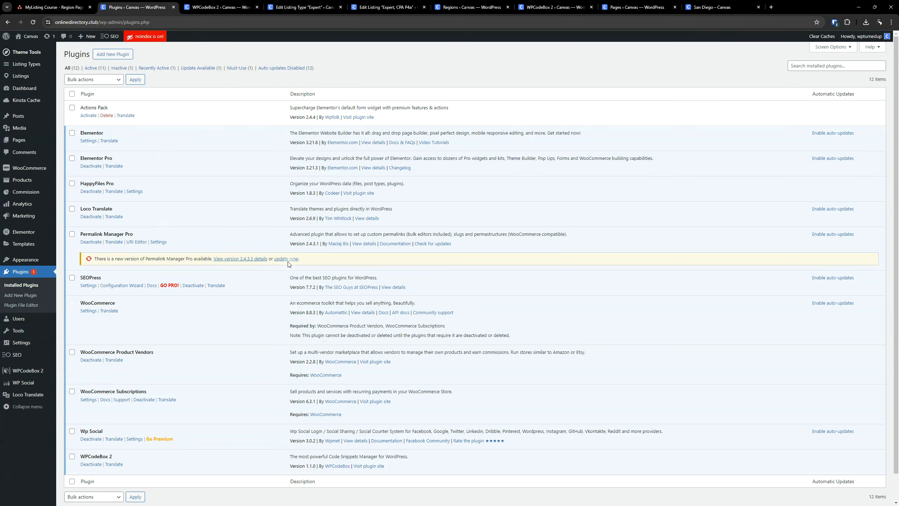
left_click(291, 259)
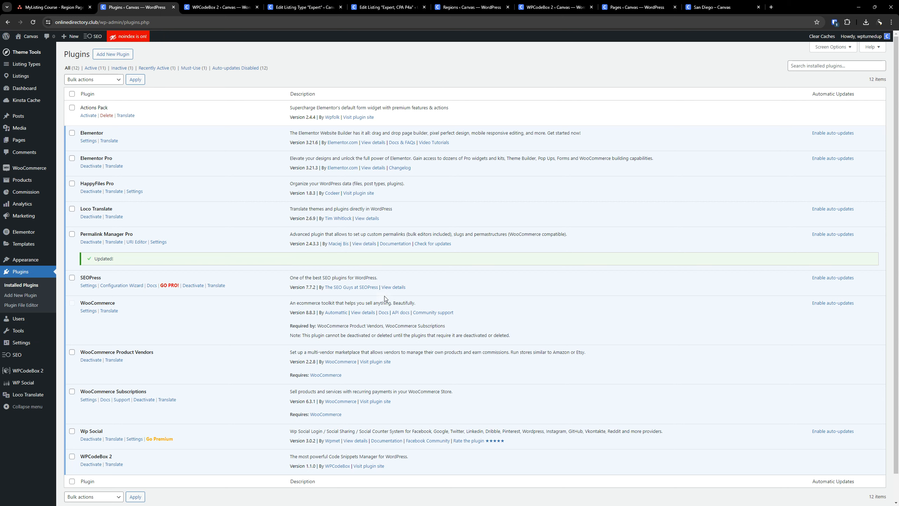
Reload the San Diego region page and follow the San Diego link on its listing card to check the region URL.
left_click(683, 5)
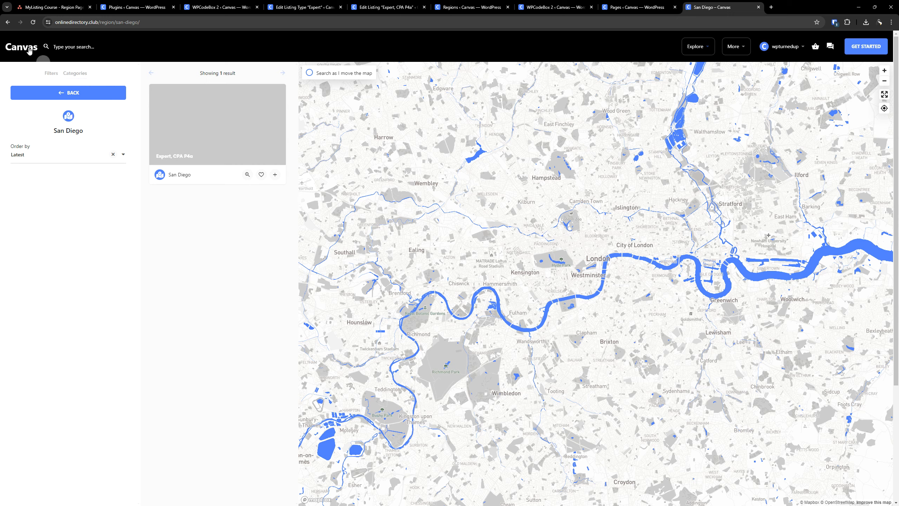
left_click(32, 22)
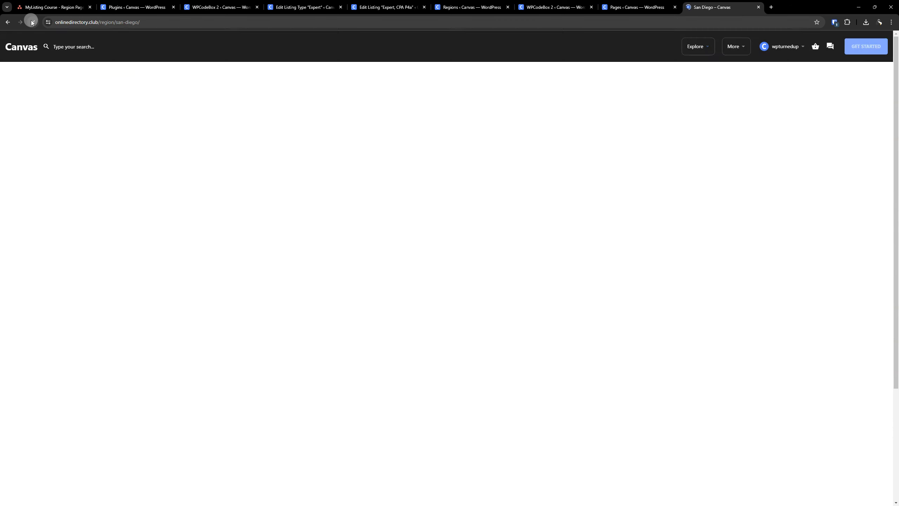
key("ctrl")
key("ctrl")
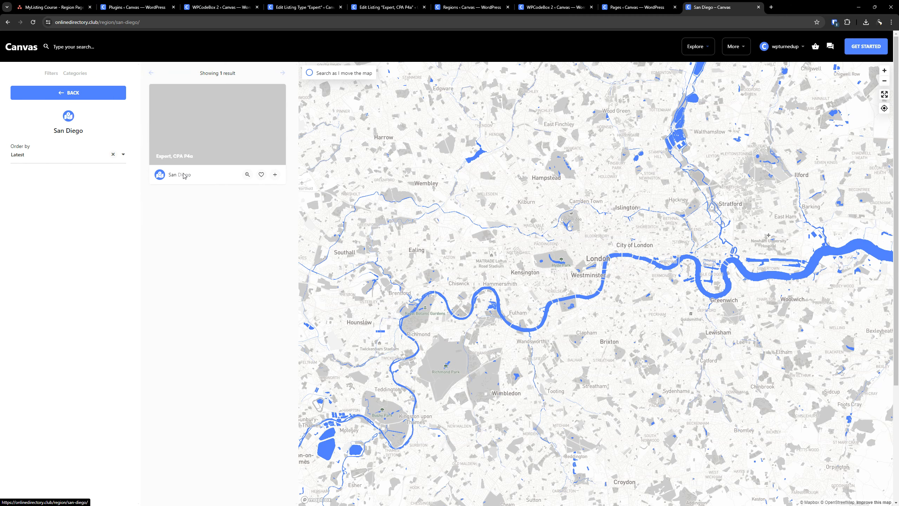
left_click(183, 175)
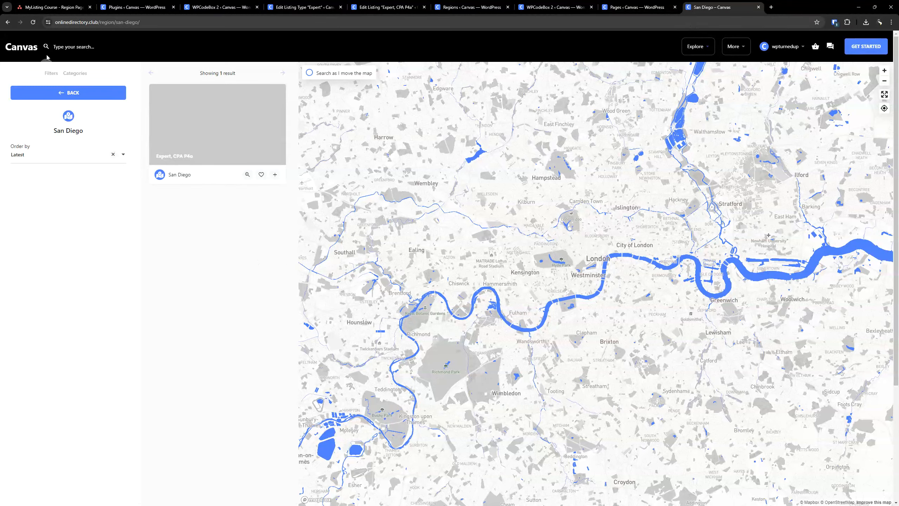
Set the Listings permastructure in Permalink Manager to %listing_region%/%listing_type%/%listing_category%/%job_listing%.
left_click(127, 4)
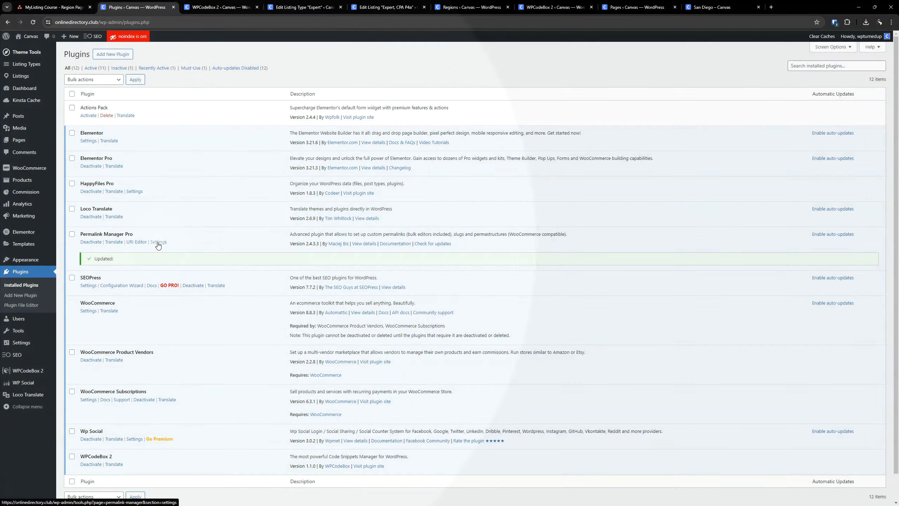
left_click(158, 243)
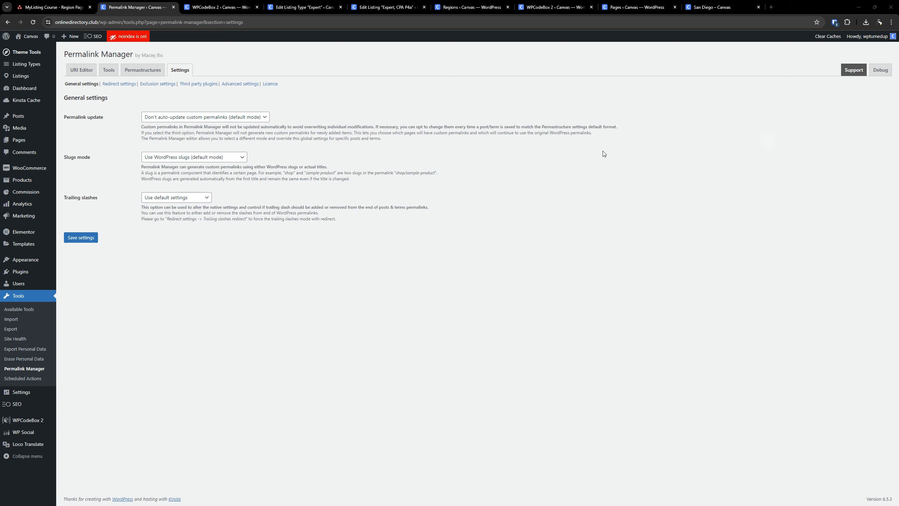
left_click(128, 71)
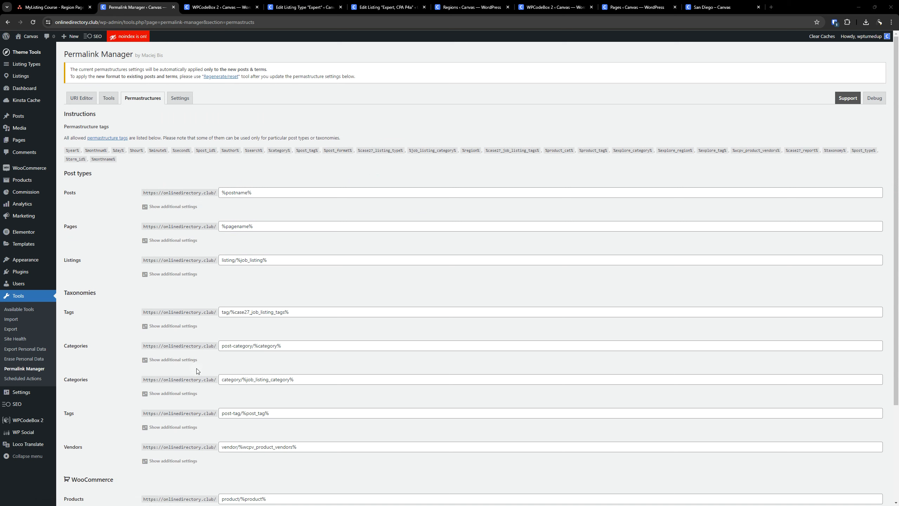
triple_click(223, 261)
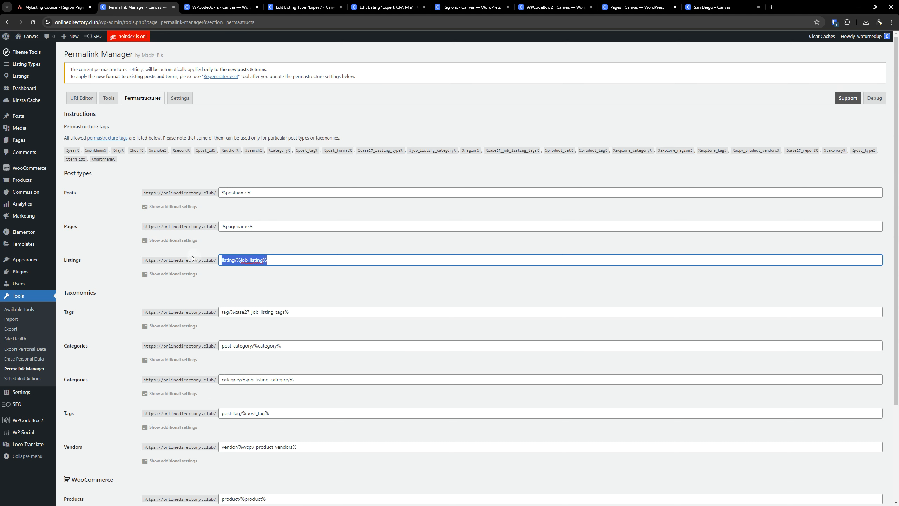
type("%listing_region%/%listing_type%/%listing_category%/%job_listing%")
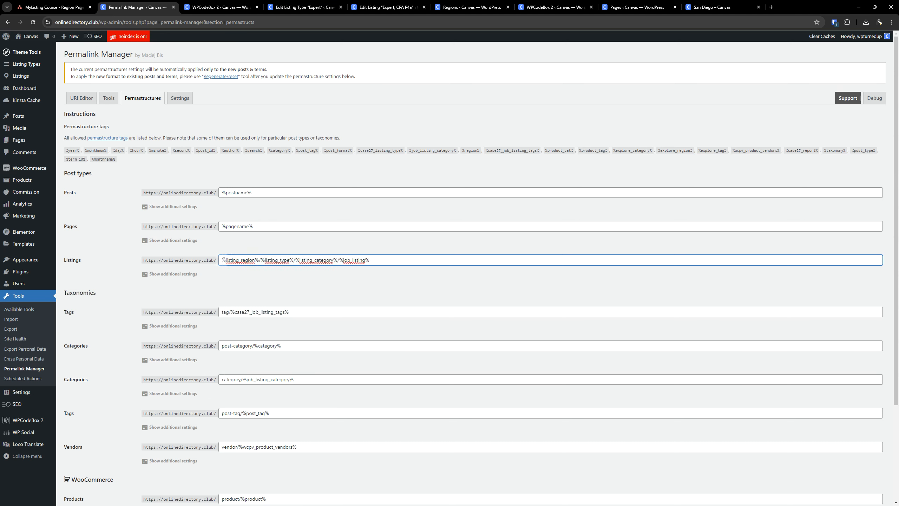
Review each tag of the Listings permastructure and save the permastructures.
left_click_drag(222, 260, 259, 259)
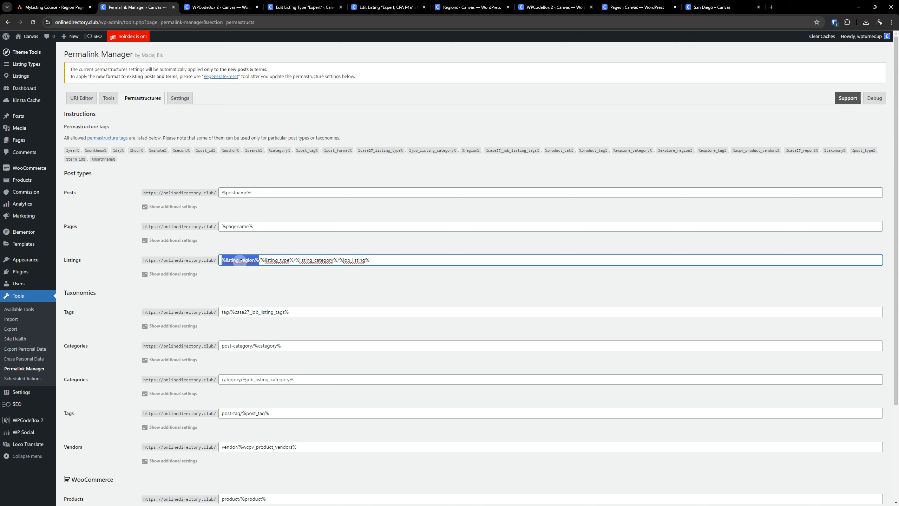
left_click_drag(261, 260, 394, 260)
left_click(296, 259)
left_click(340, 259)
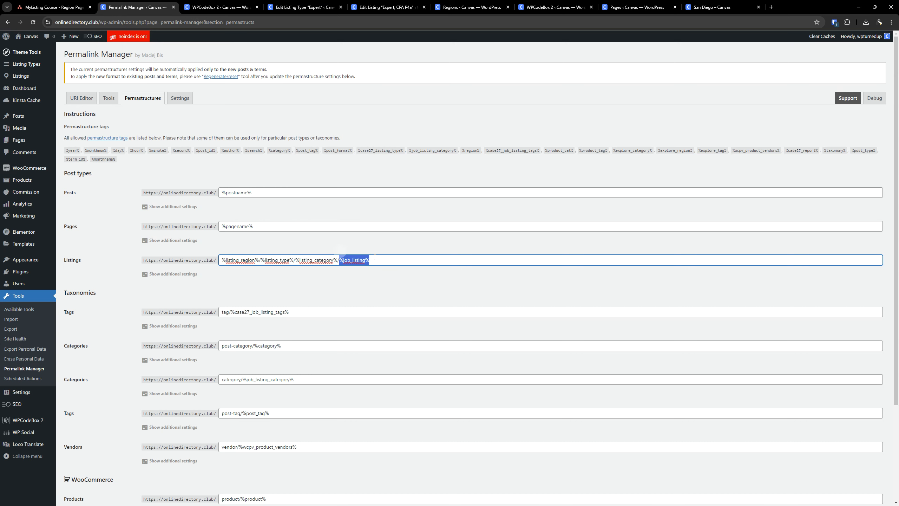
left_click(436, 241)
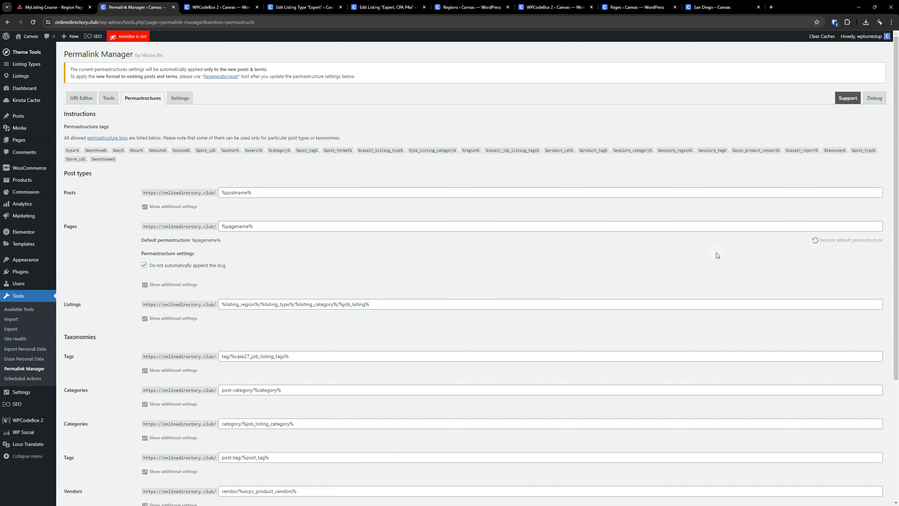
scroll(365, 278, "down", 2)
scroll(525, 252, "up", 3)
scroll(627, 253, "down", 5)
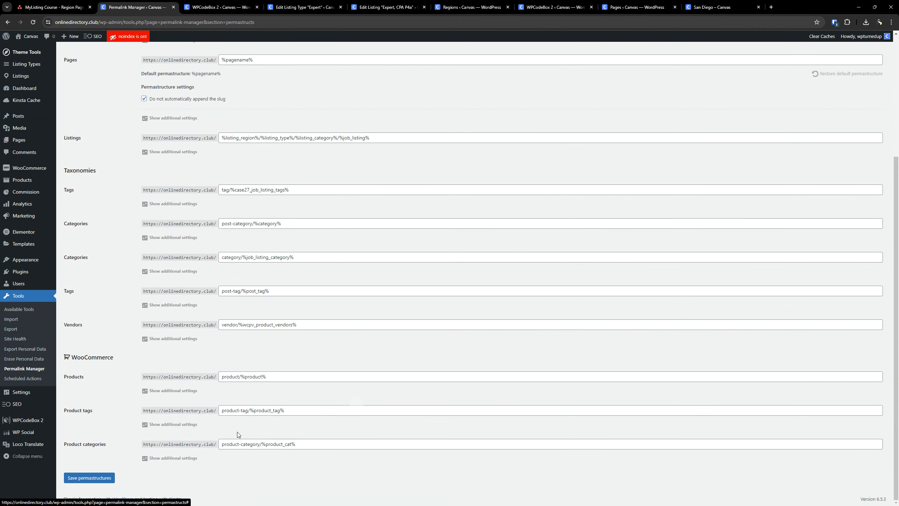
left_click(98, 476)
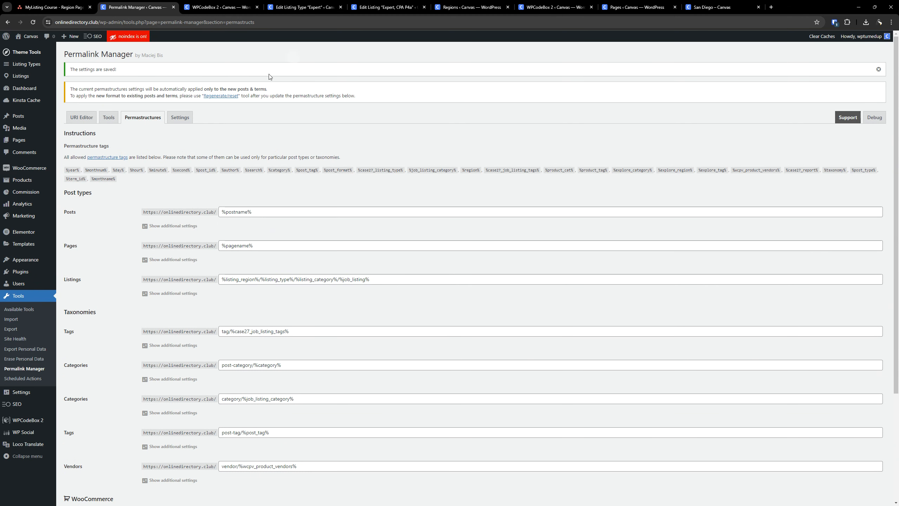
Look over the open listing editor and region permalinks snippet, then reload the San Diego region page.
left_click(389, 7)
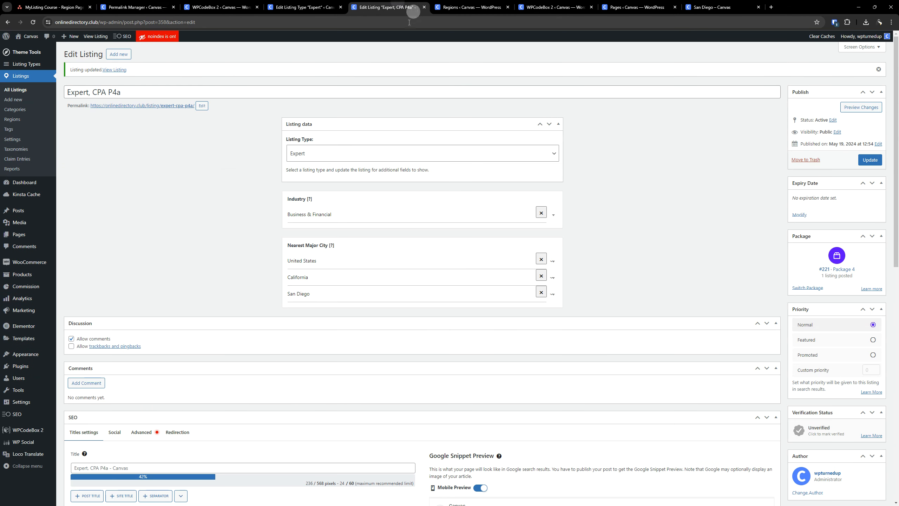
left_click(220, 7)
mouse_move(21, 76)
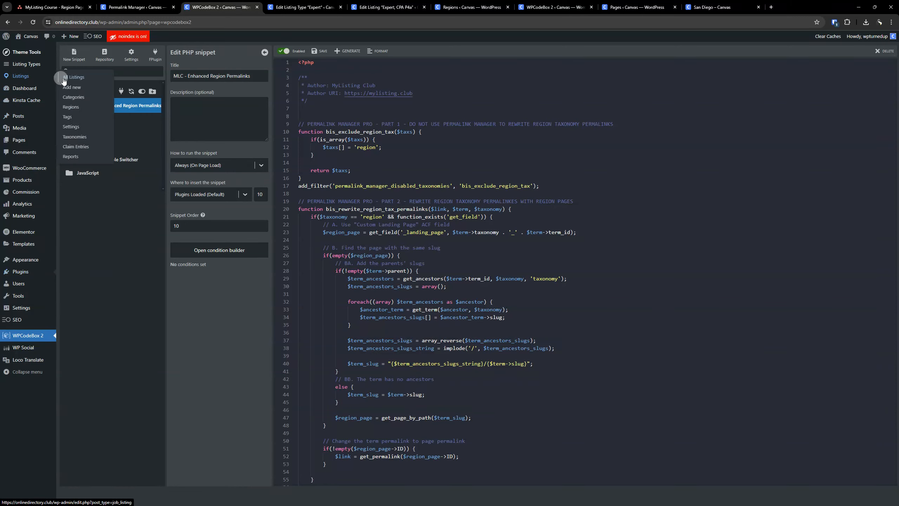
right_click(67, 77)
left_click(711, 7)
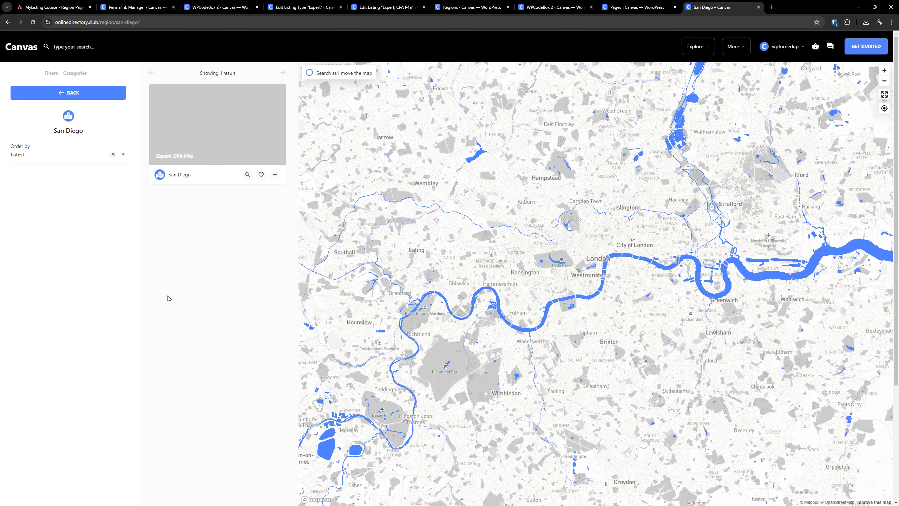
left_click(33, 29)
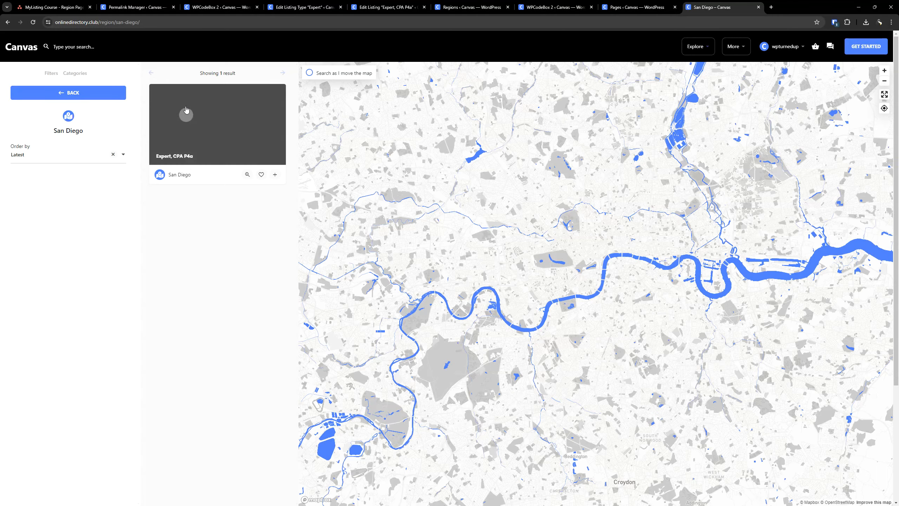
Open the Expert, CPA P4a listing from the San Diego region page in a new tab and check its URL.
right_click(186, 110)
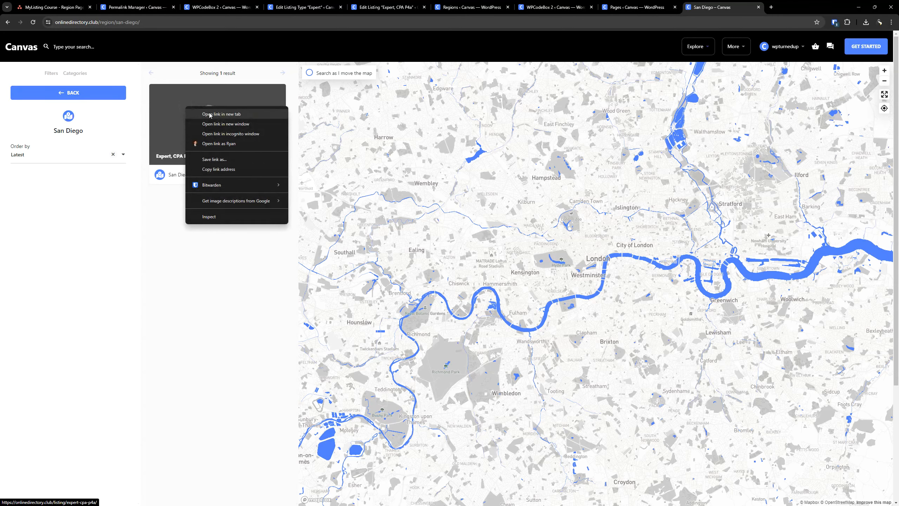
left_click(203, 113)
left_click(775, 7)
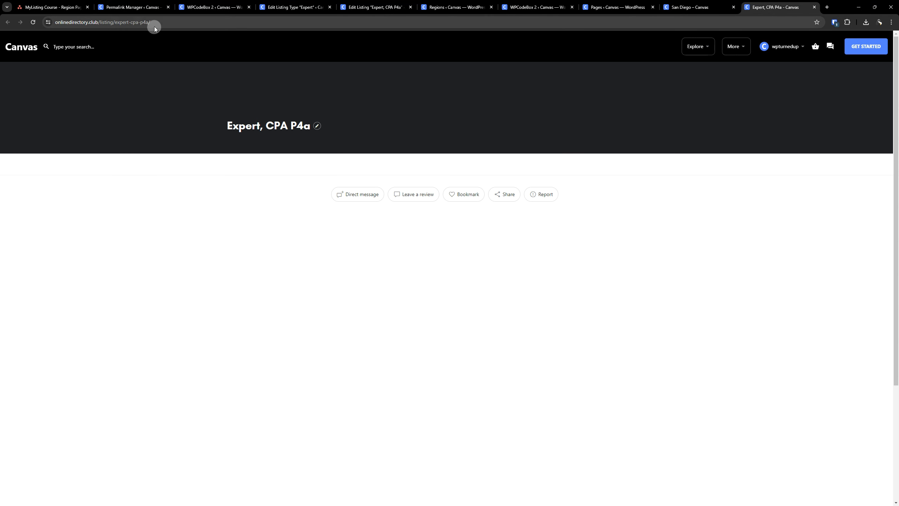
left_click(117, 22)
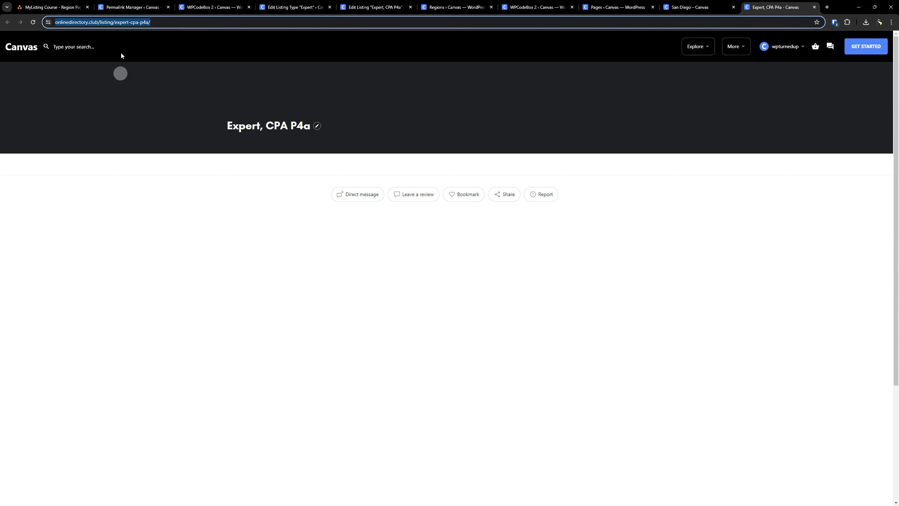
Regenerate the custom permalinks in Permalink Manager for all post types, including Listings, and all post statuses.
left_click(110, 4)
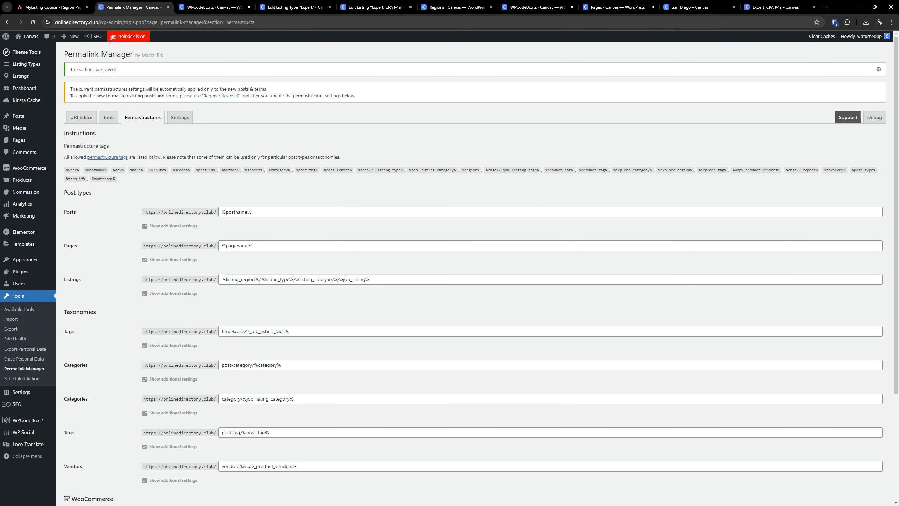
left_click(109, 117)
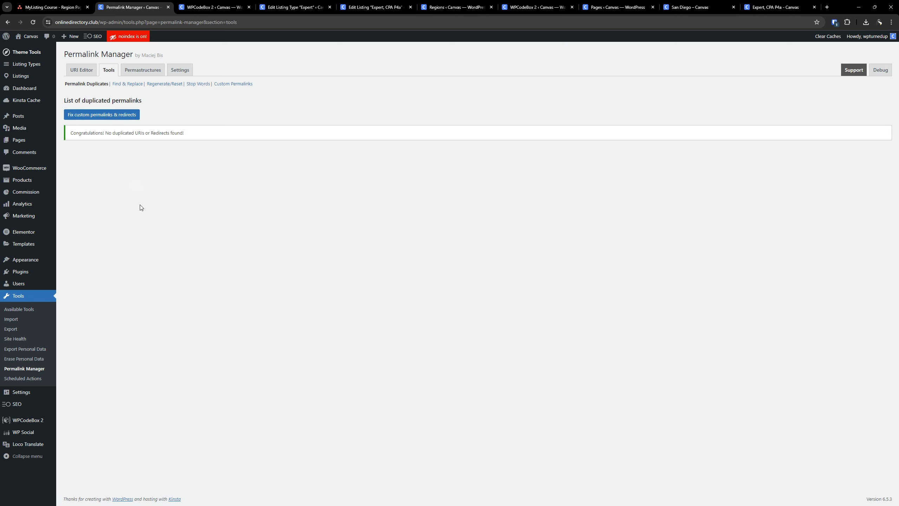
left_click(159, 86)
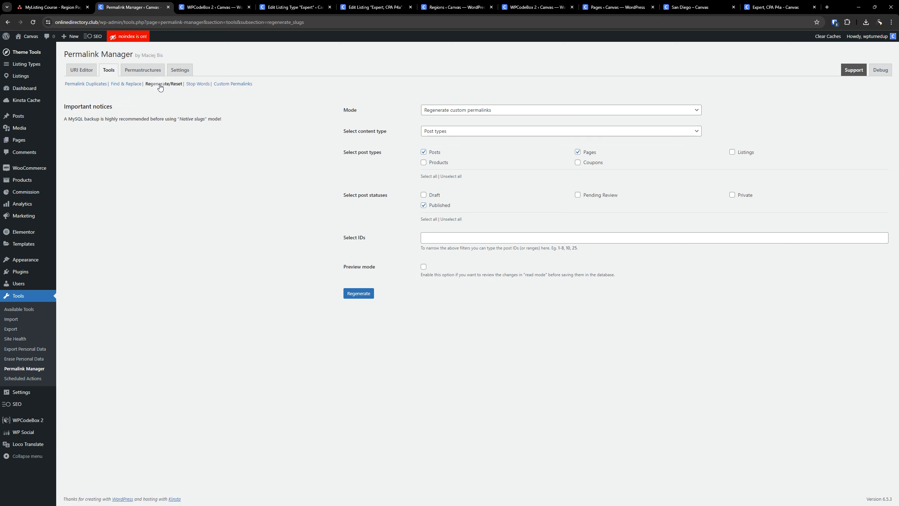
left_click(731, 153)
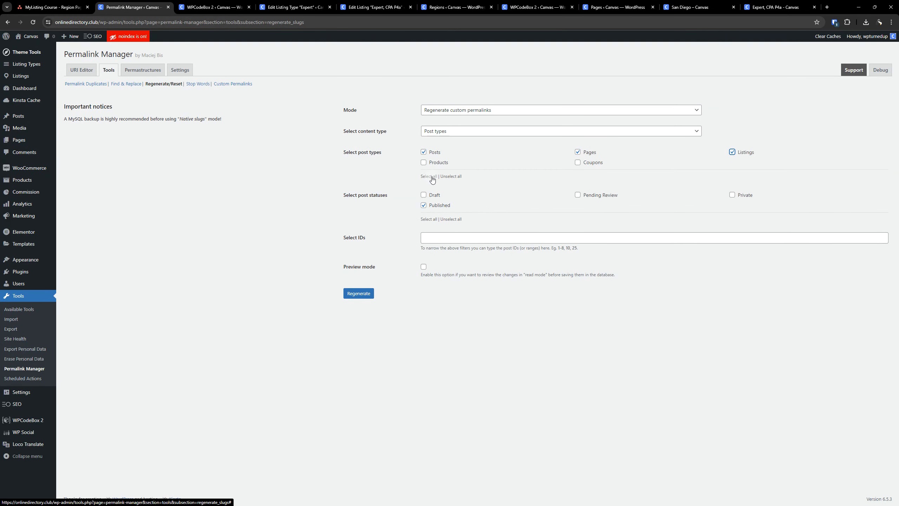
left_click(357, 293)
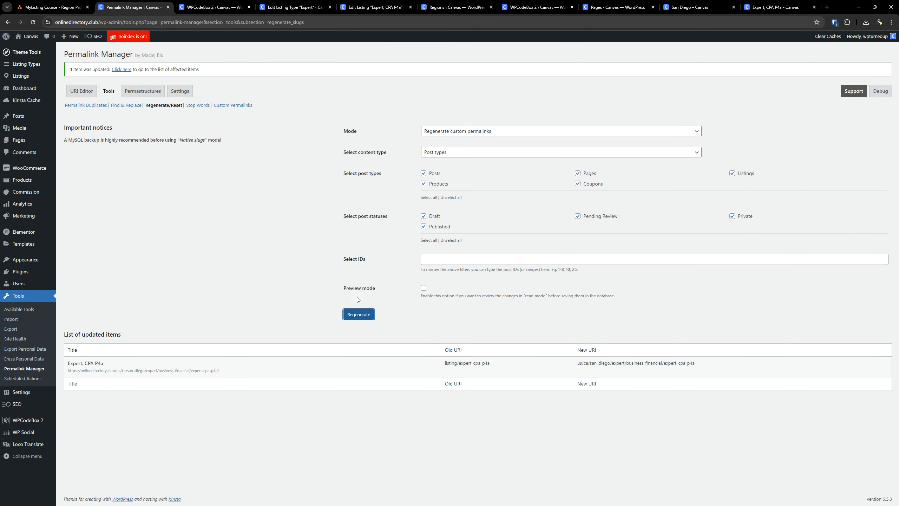
Compare the old and new URI of the Expert, CPA P4a listing in the list of updated items.
left_click_drag(491, 364, 435, 363)
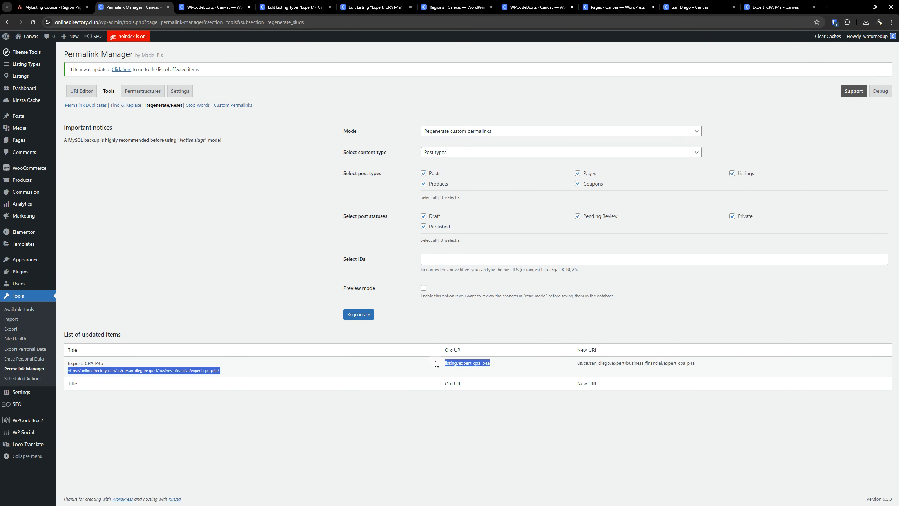
left_click(502, 438)
left_click_drag(700, 364, 554, 369)
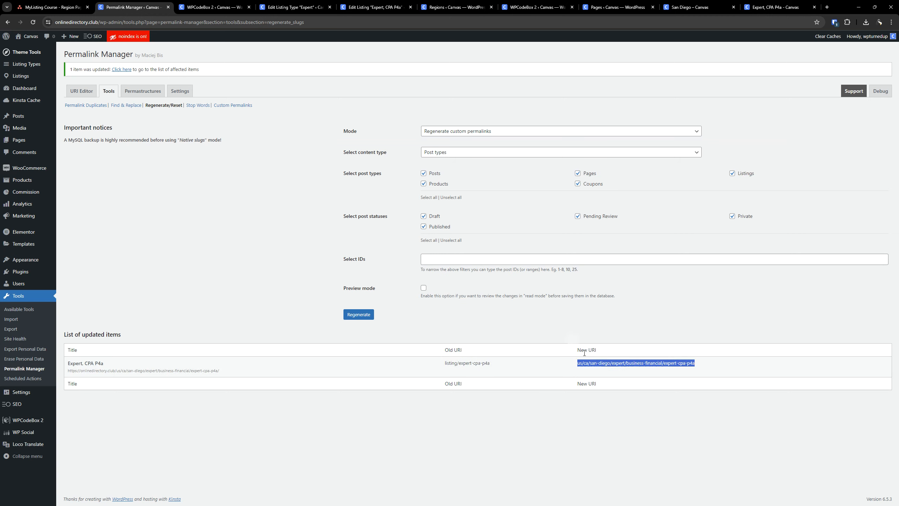
Close the old listing page, reload the San Diego region page, and reopen the listing and its San Diego link to check their URLs.
left_click(776, 7)
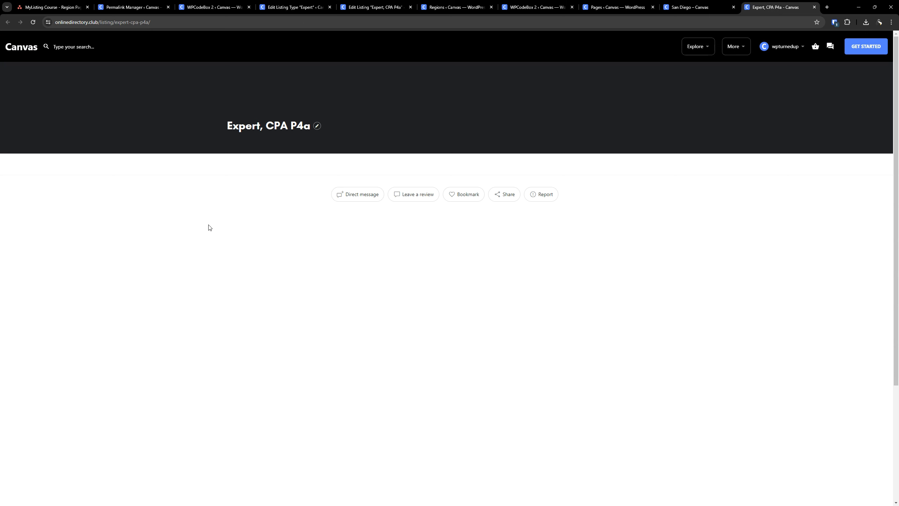
left_click(815, 7)
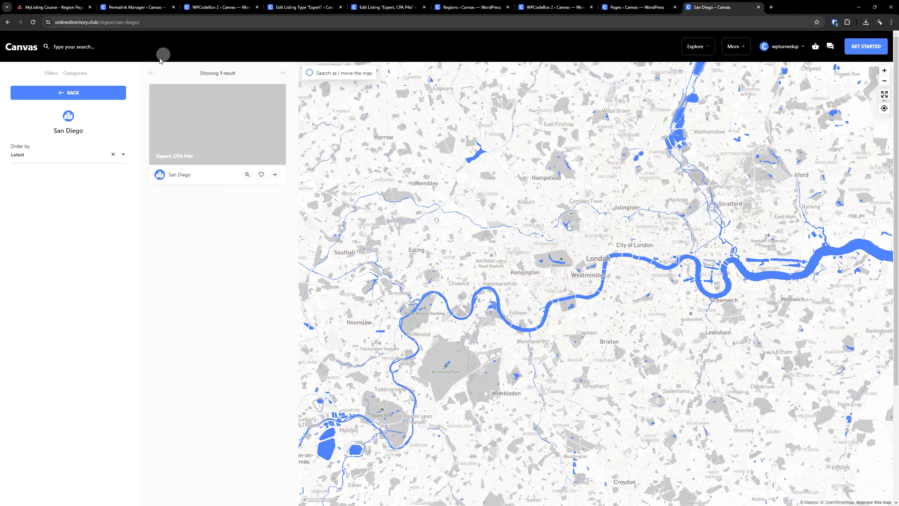
left_click(33, 24)
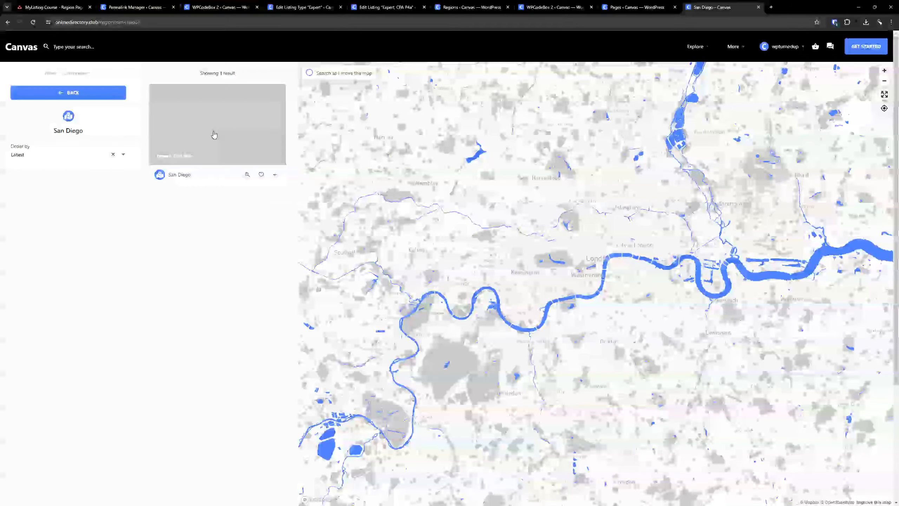
right_click(213, 109)
left_click(229, 115)
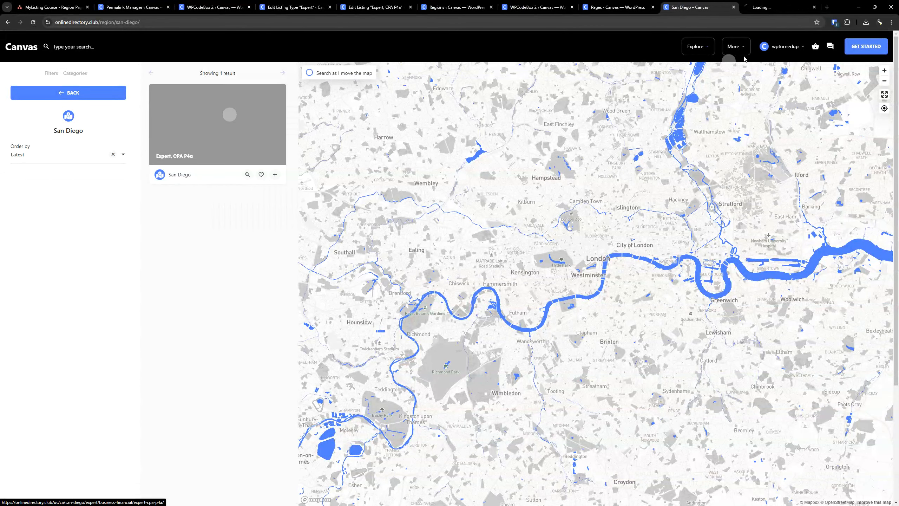
left_click(770, 2)
left_click(226, 24)
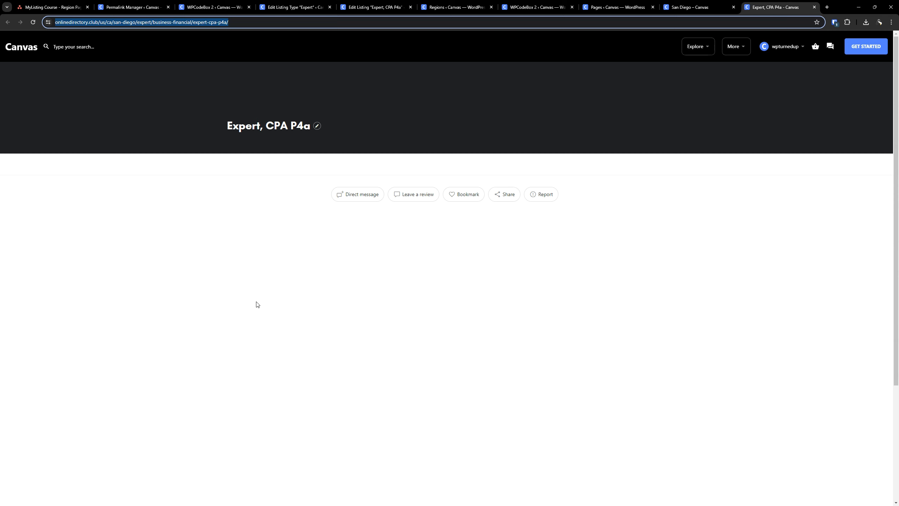
left_click(814, 7)
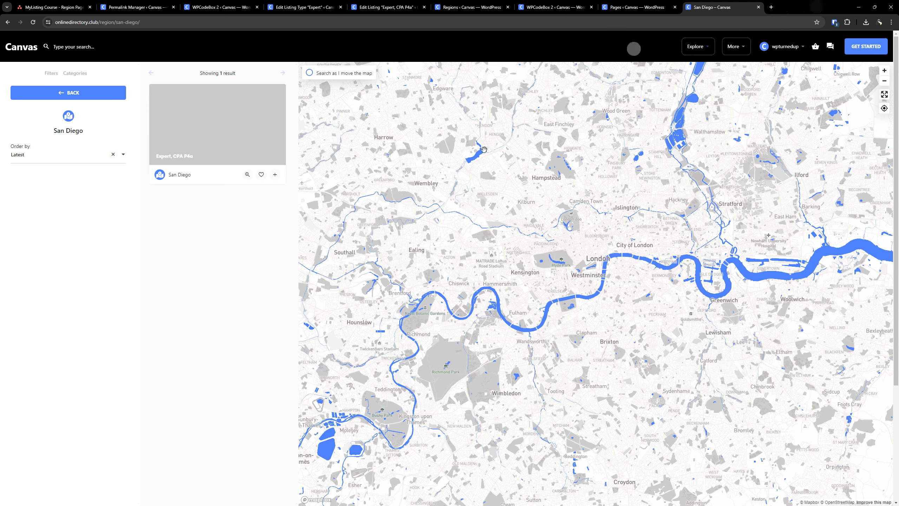
left_click(182, 175)
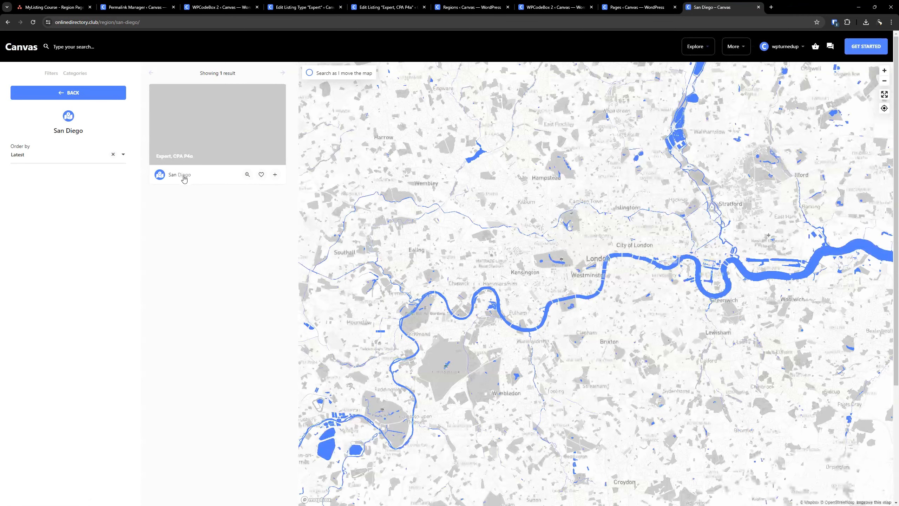
Save the WordPress Permalink Settings twice with their existing values, and reload the San Diego region page.
left_click(141, 7)
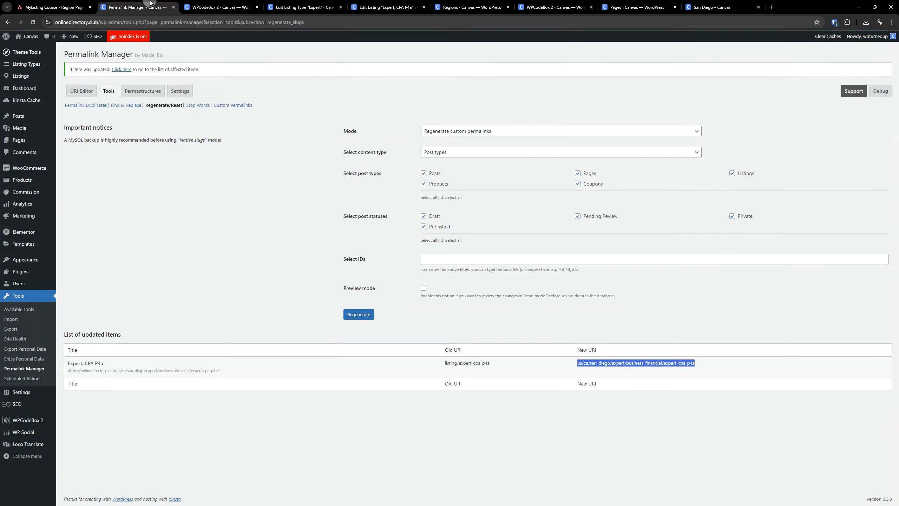
left_click(248, 262)
left_click(29, 392)
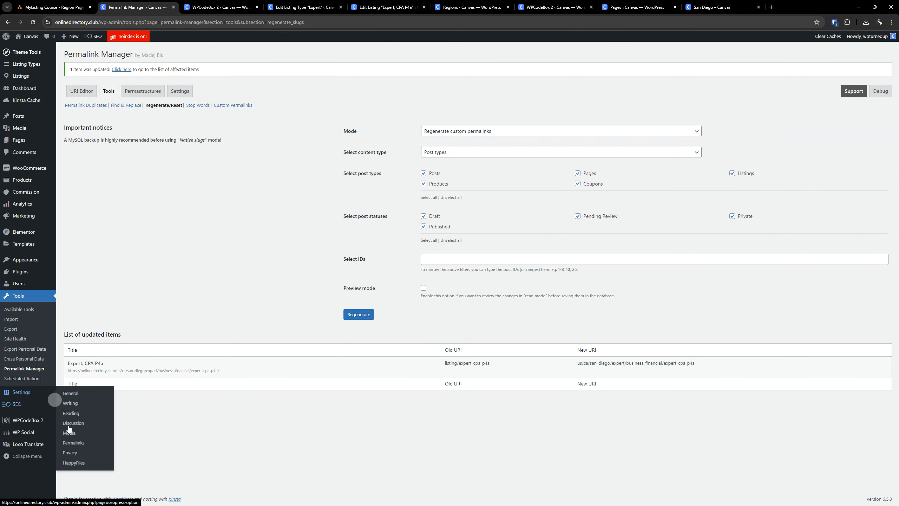
left_click(75, 443)
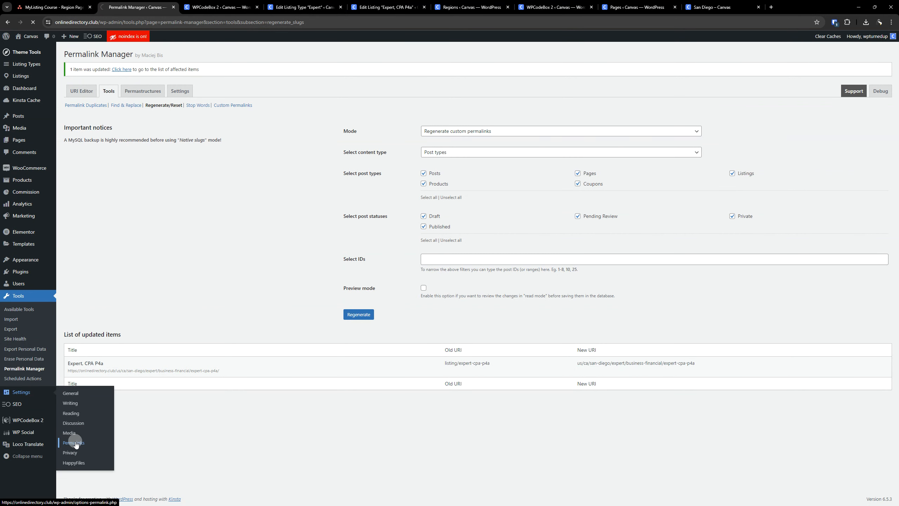
scroll(431, 211, "down", 5)
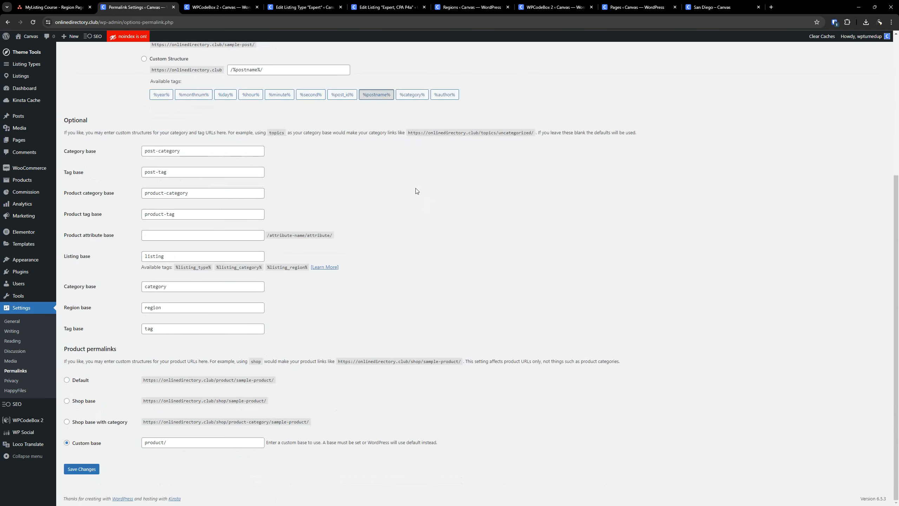
left_click(95, 469)
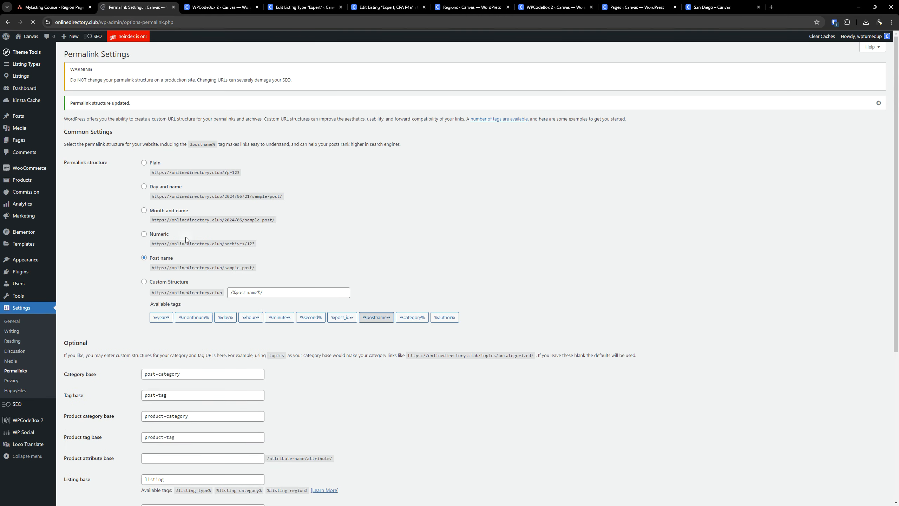
scroll(185, 237, "down", 6)
left_click(89, 470)
left_click(709, 7)
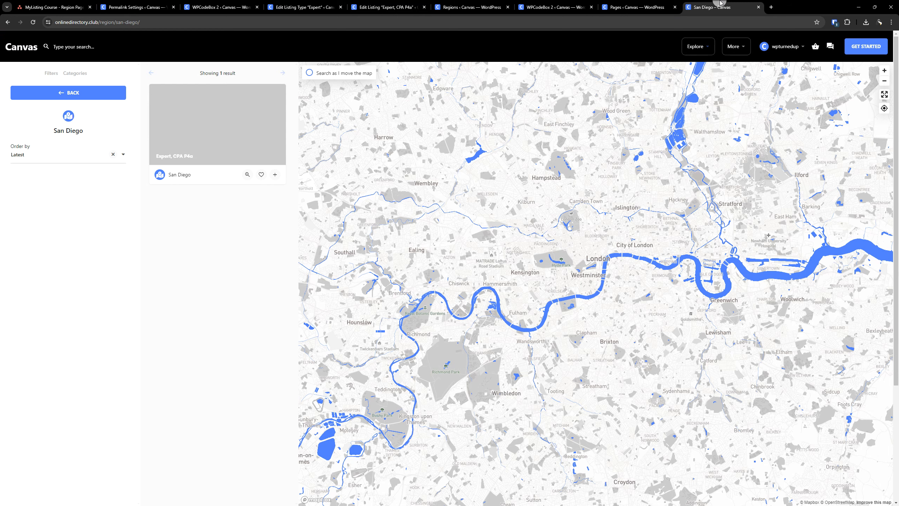
left_click(33, 22)
Find the San Diego page on the second page of the Pages list, view it in a new tab and check its URL.
left_click(635, 7)
left_click(27, 156)
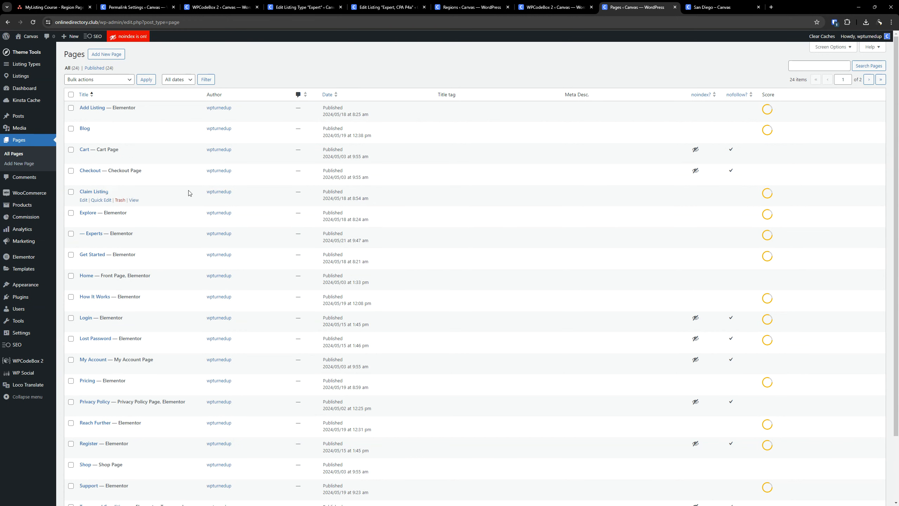
scroll(108, 265, "down", 3)
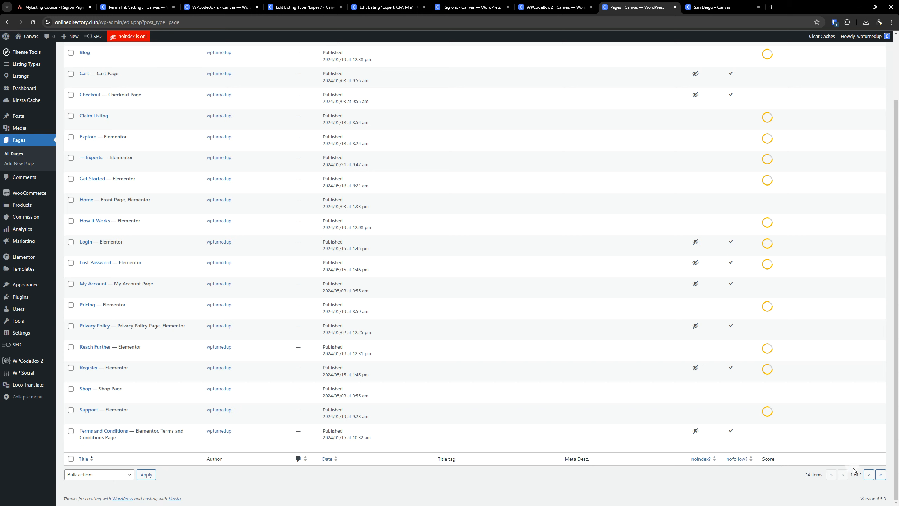
left_click(868, 473)
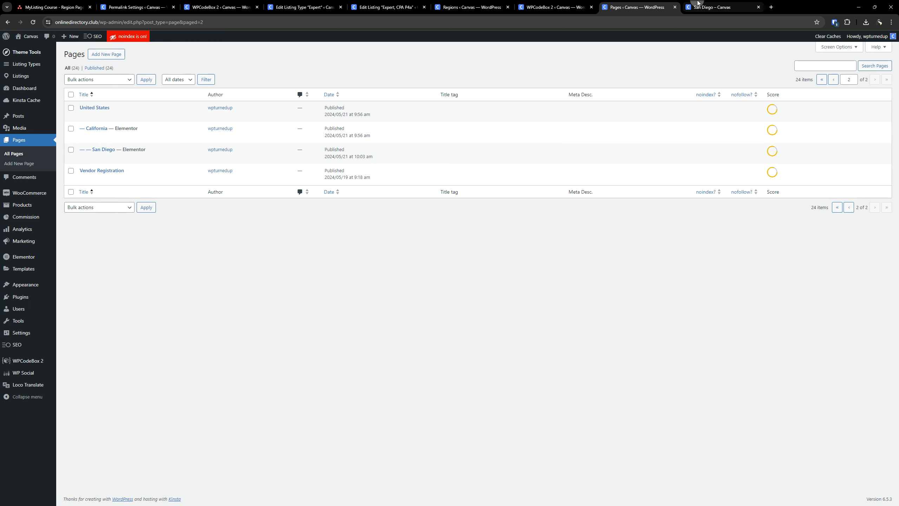
left_click(711, 7)
left_click(637, 7)
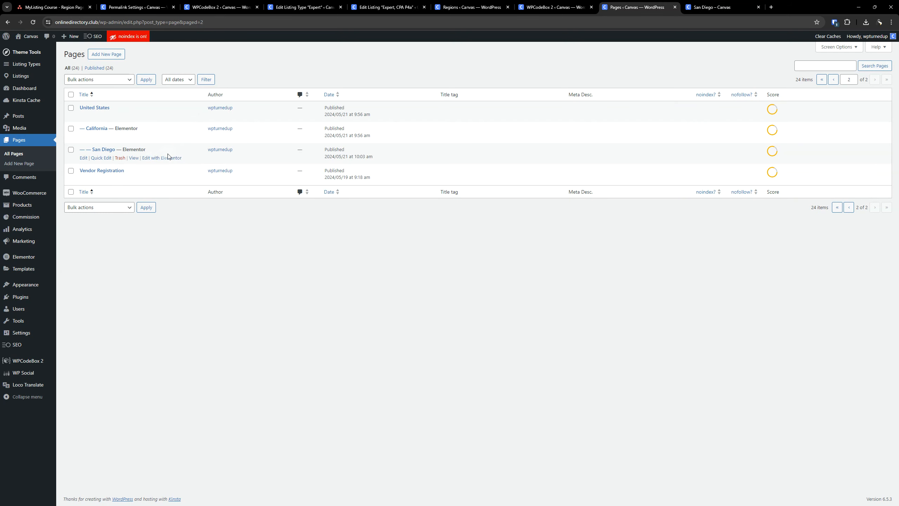
right_click(133, 158)
left_click(152, 162)
left_click(681, 6)
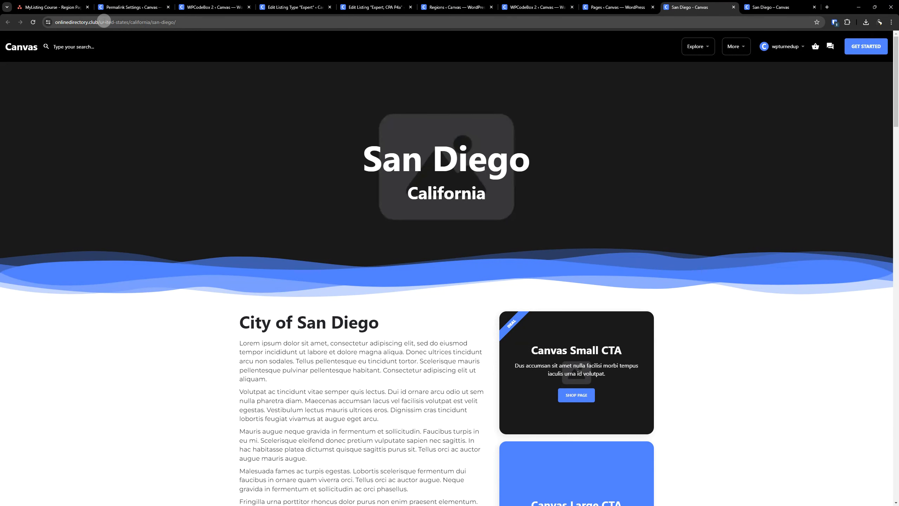
left_click(124, 22)
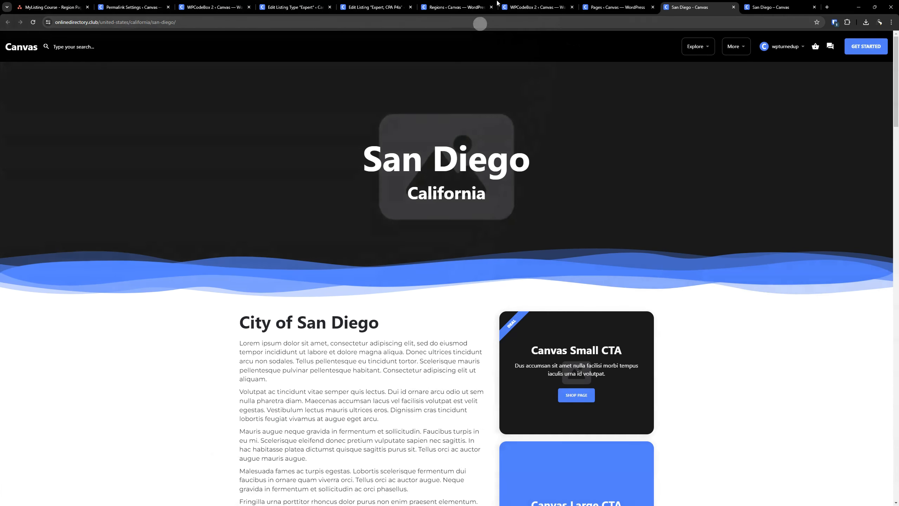
Open the United States page for quick editing, and check the slug of the United States entry in the listing Regions in a new tab.
left_click(617, 7)
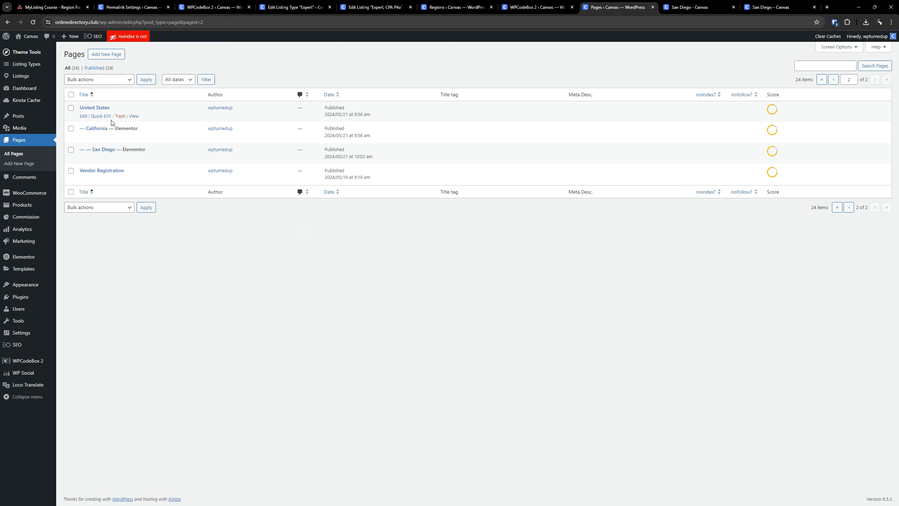
left_click(102, 116)
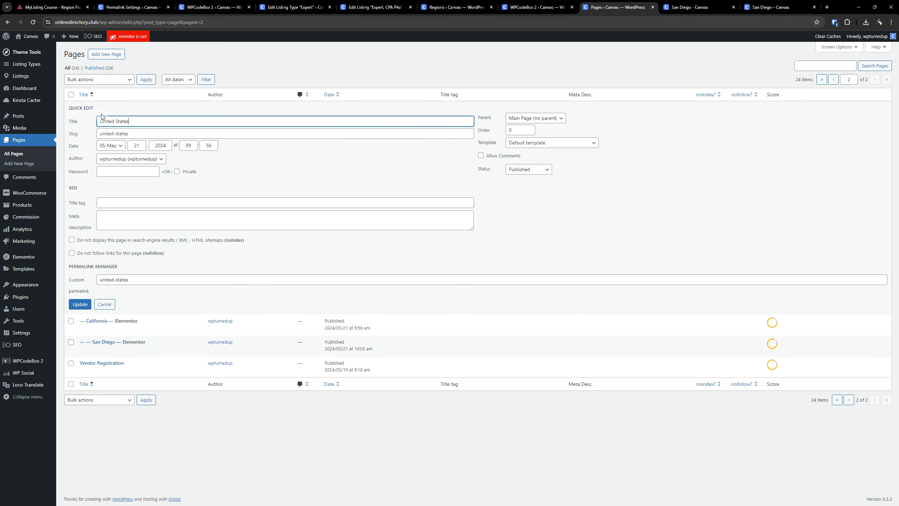
mouse_move(35, 76)
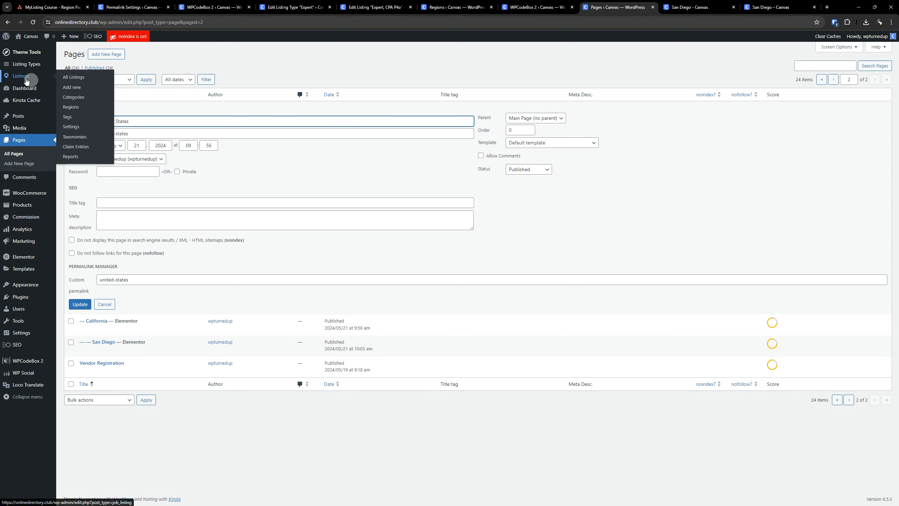
right_click(69, 104)
left_click(83, 112)
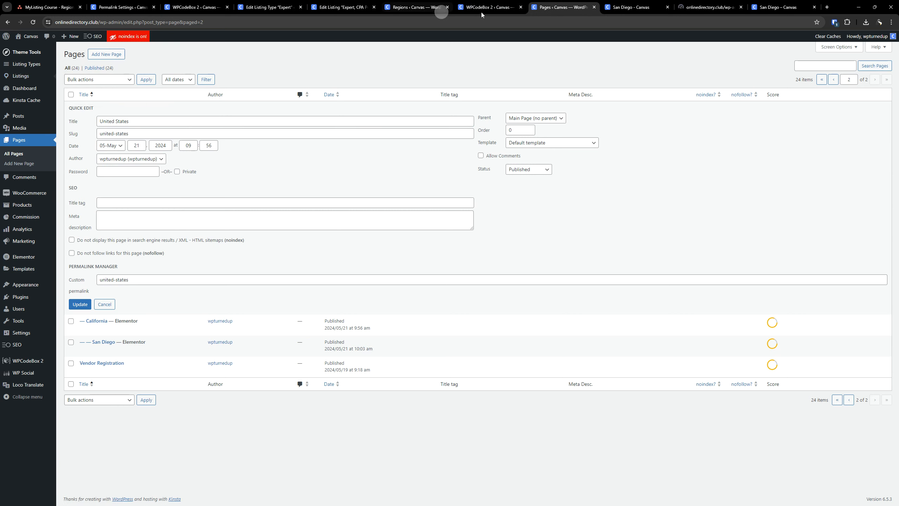
left_click_drag(695, 3, 106, 7)
left_click(393, 116)
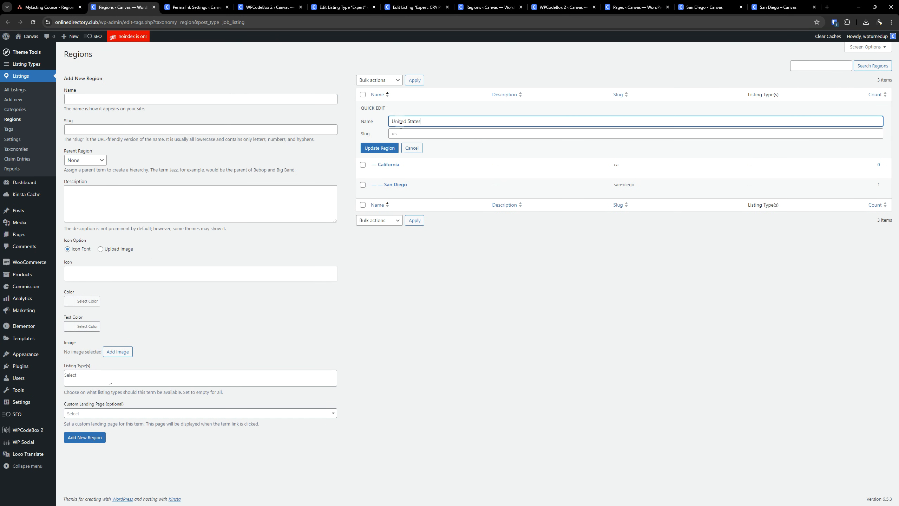
left_click(403, 135)
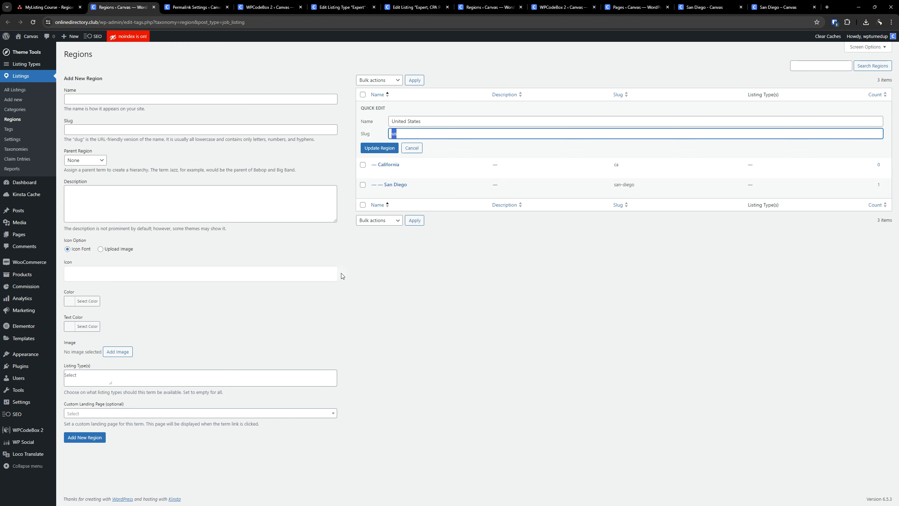
left_click(411, 148)
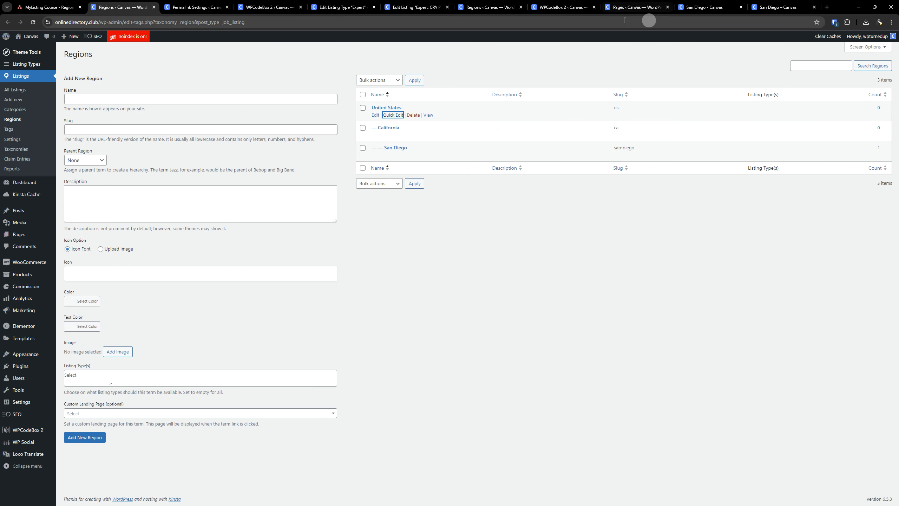
Set the United States page's slug to us, clear its custom permalink and update the page.
left_click(635, 9)
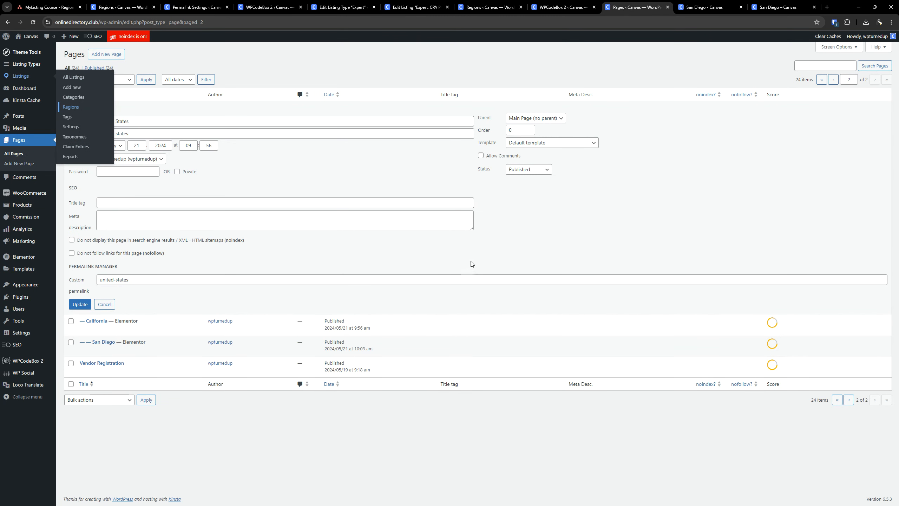
left_click(125, 134)
triple_click(124, 134)
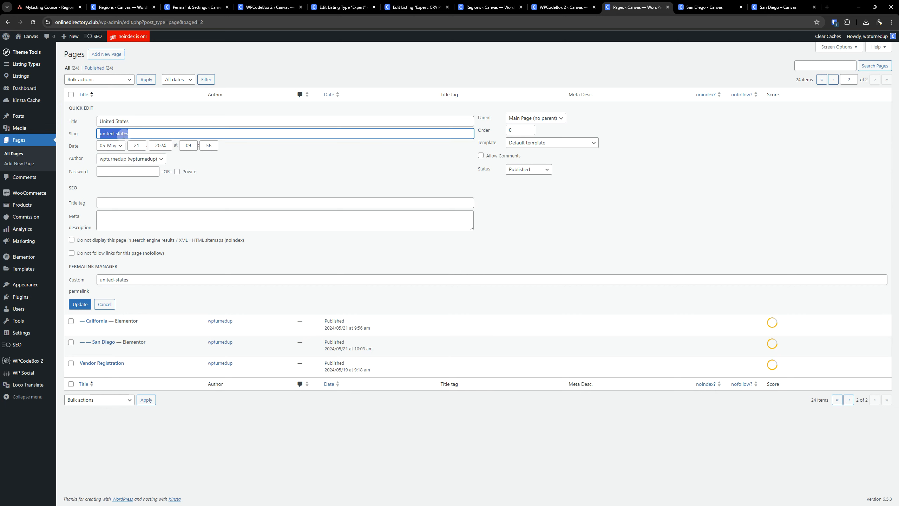
type("us")
double_click(110, 280)
triple_click(110, 281)
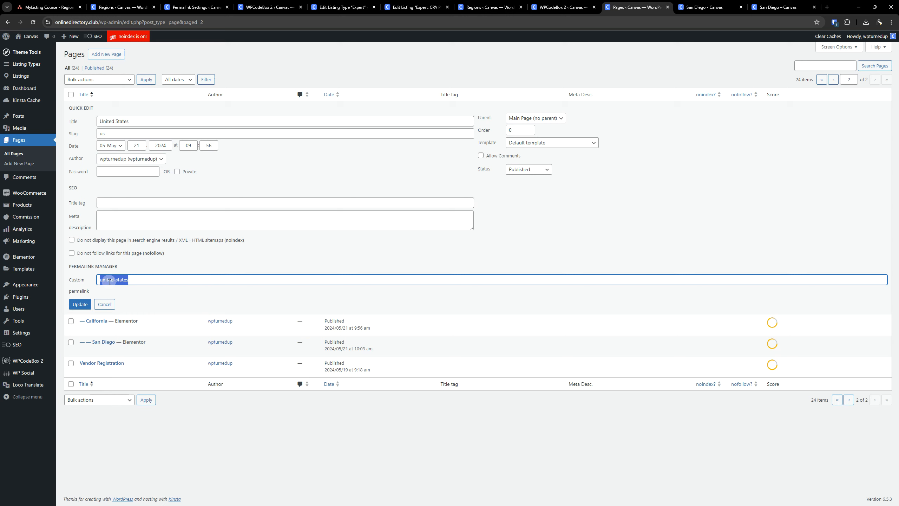
key("BackSpace")
left_click(80, 303)
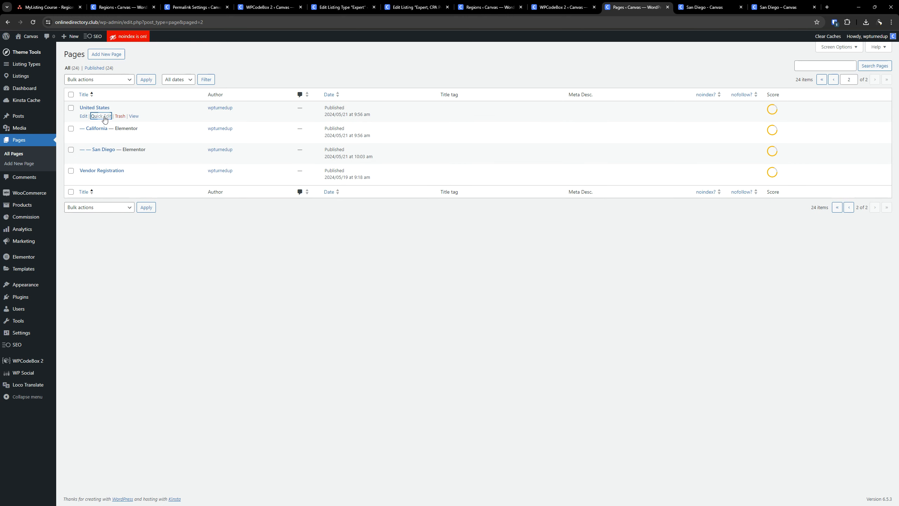
left_click(102, 116)
left_click(106, 302)
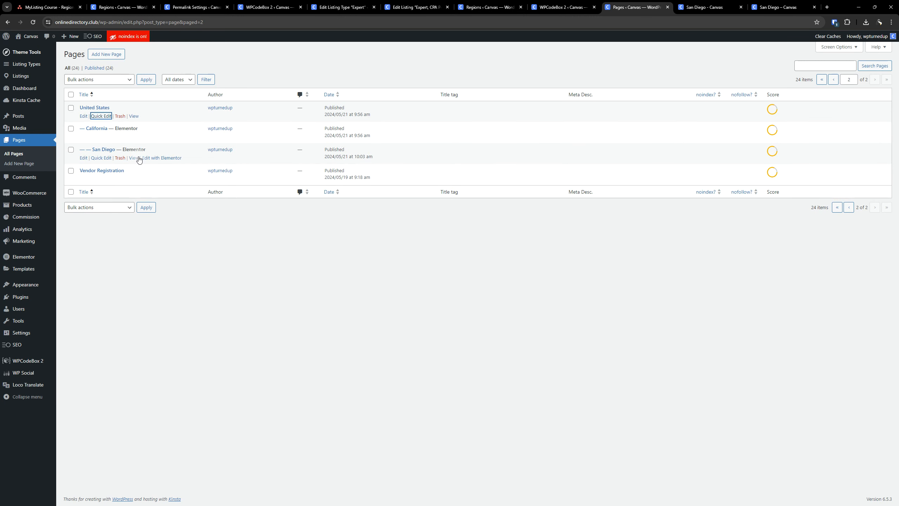
View the San Diego page in a new tab, and close all open San Diego page tabs.
right_click(139, 160)
left_click(168, 166)
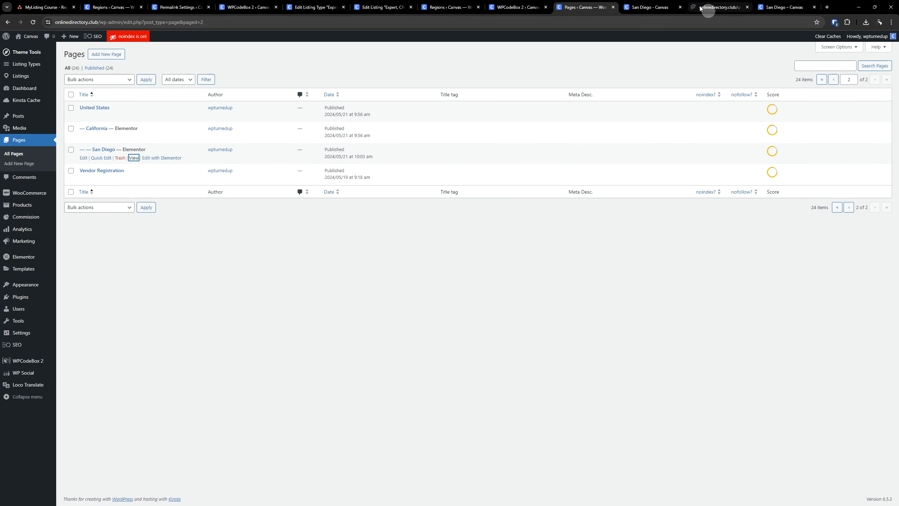
left_click(680, 7)
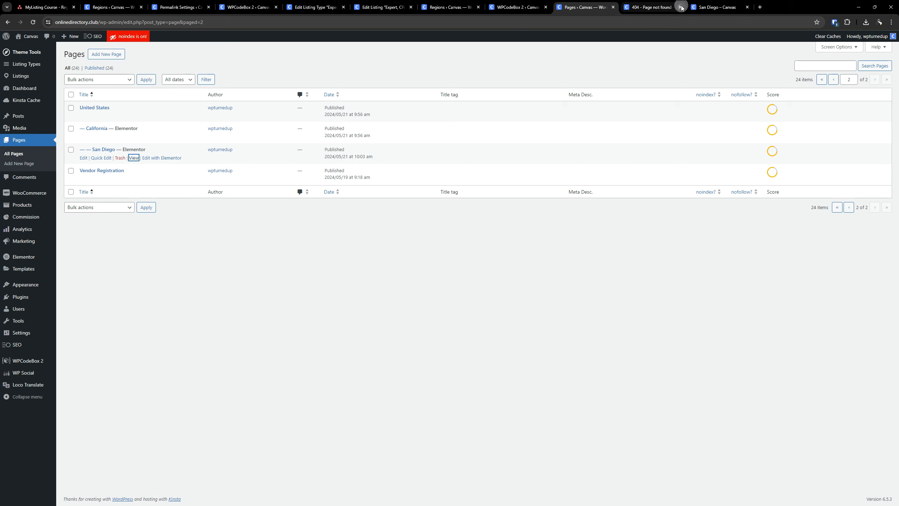
left_click(681, 7)
left_click(681, 7)
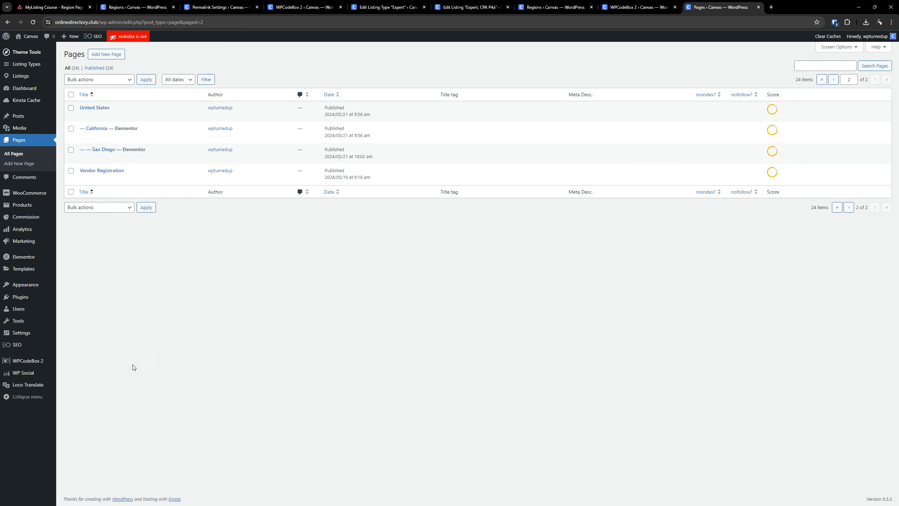
Open the WordPress Permalink Settings in a new tab, save them twice with their existing values, and close the tab.
mouse_move(11, 334)
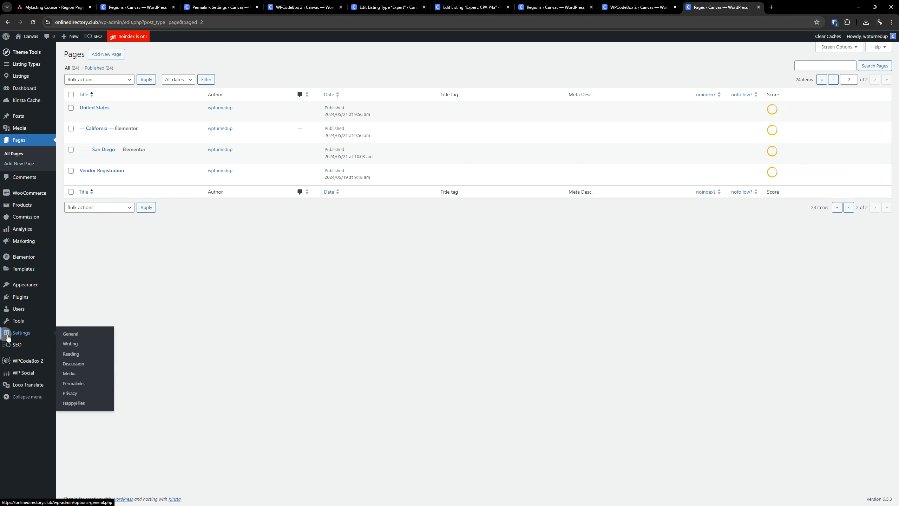
right_click(70, 383)
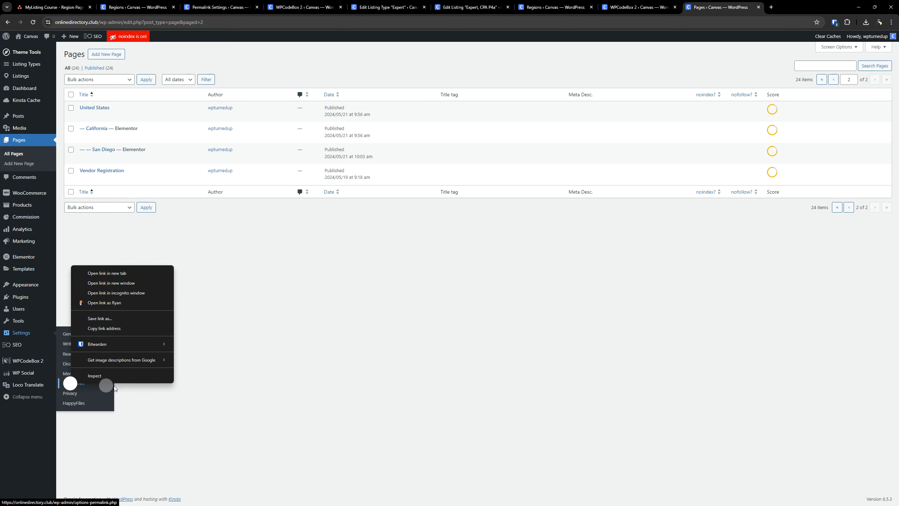
left_click(106, 272)
left_click(772, 7)
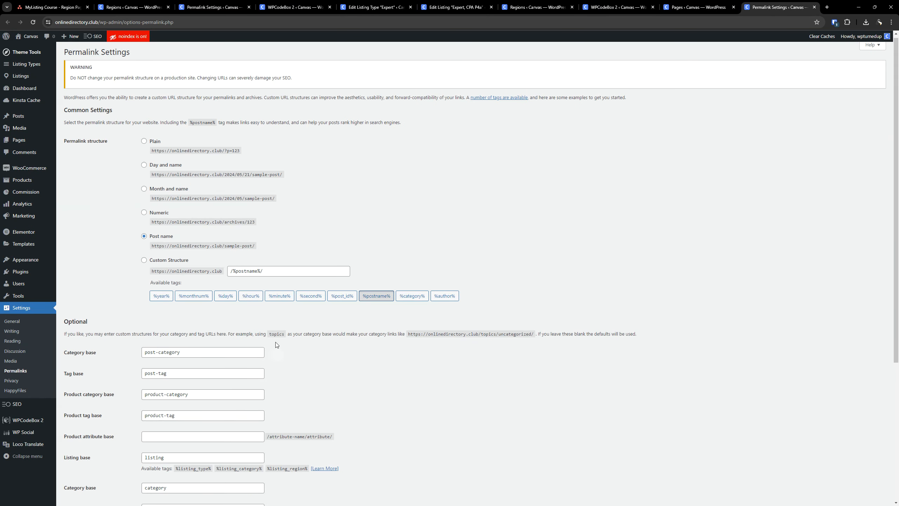
scroll(240, 361, "down", 5)
left_click(93, 468)
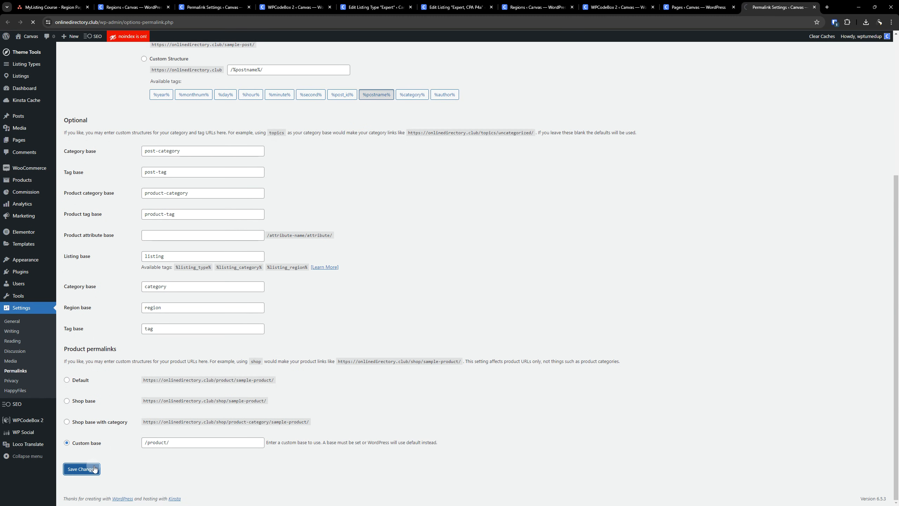
scroll(234, 389, "down", 5)
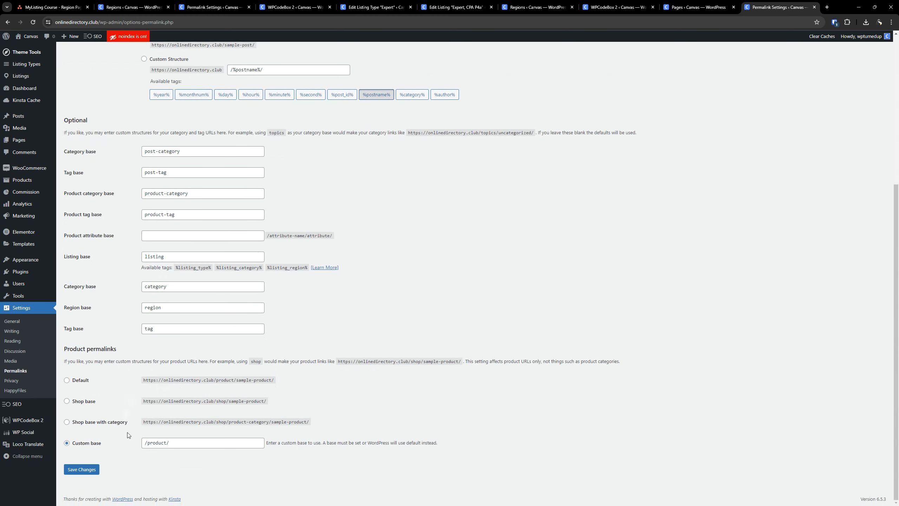
left_click(88, 469)
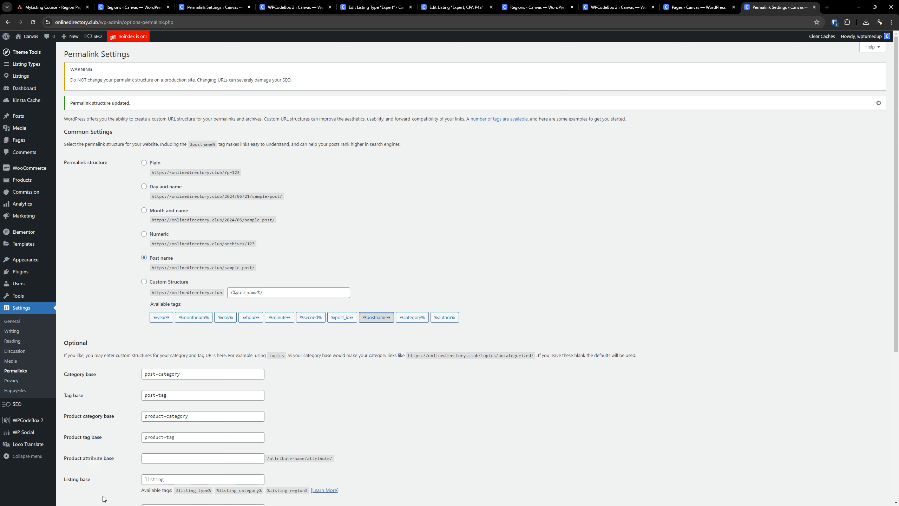
left_click(810, 8)
Reload the Pages list, view the San Diego page in a new tab and check the region path in its URL.
left_click(722, 7)
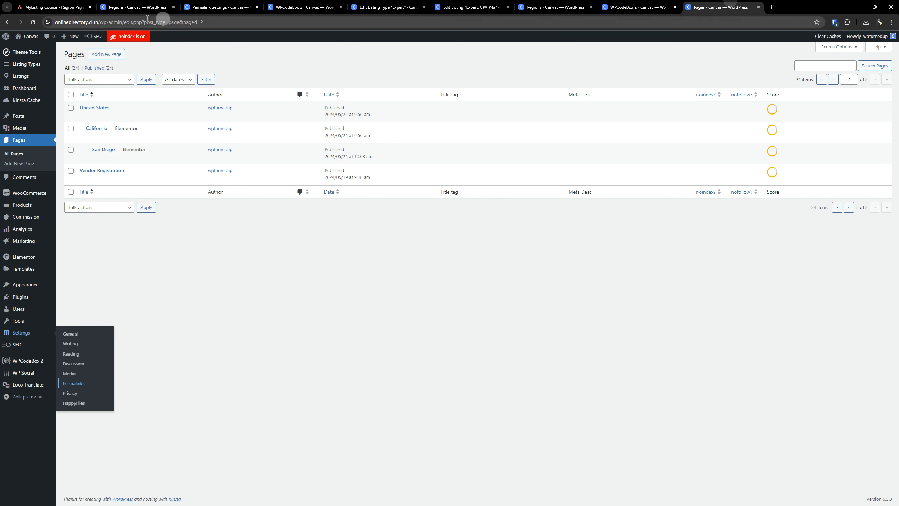
left_click(33, 24)
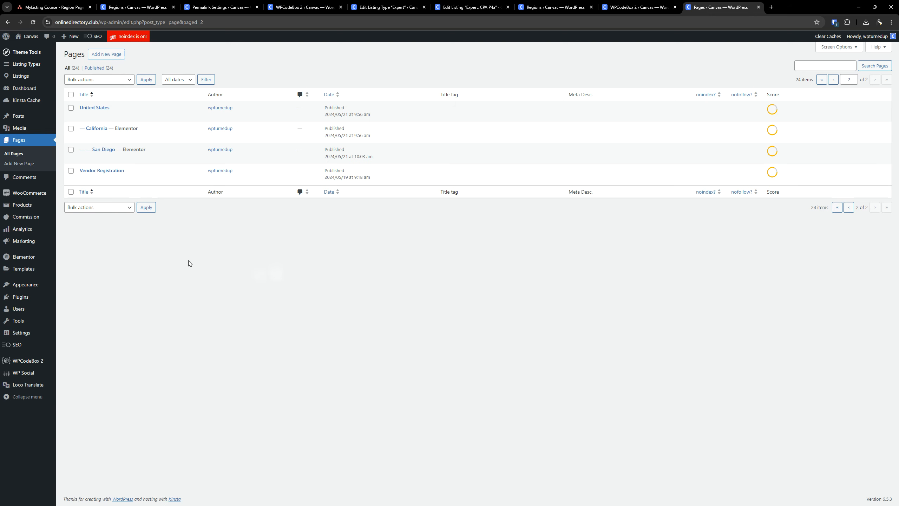
right_click(134, 158)
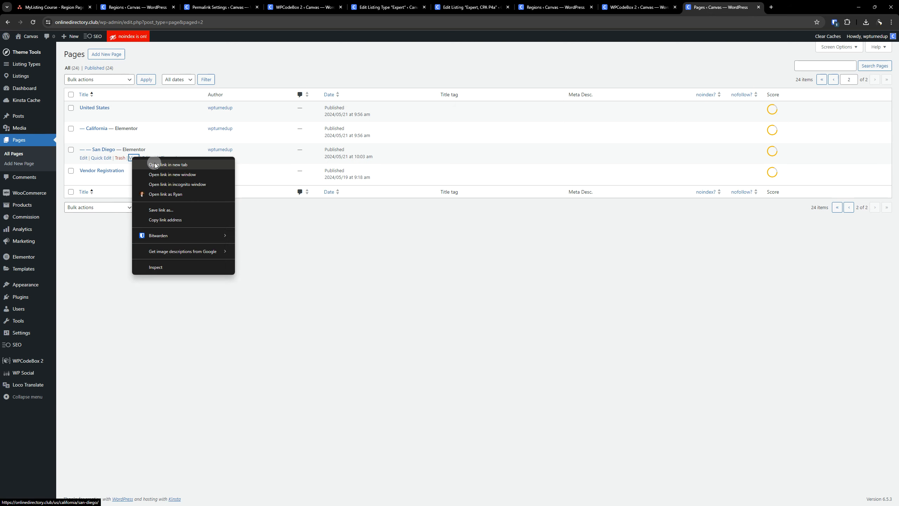
left_click(168, 165)
left_click(776, 4)
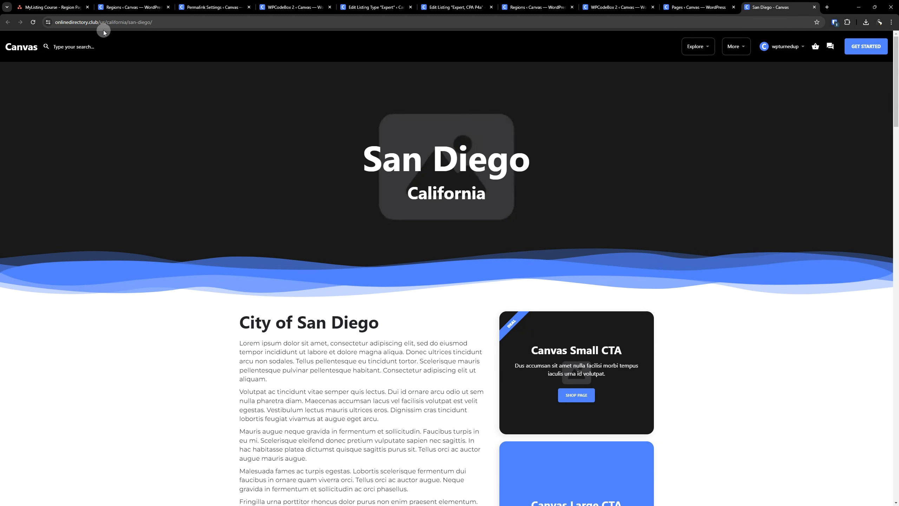
left_click_drag(100, 23, 164, 23)
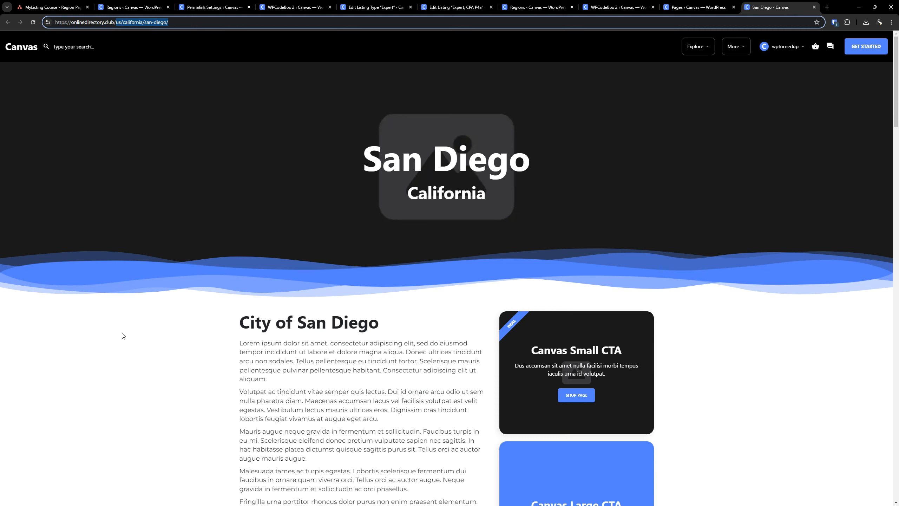
left_click(121, 349)
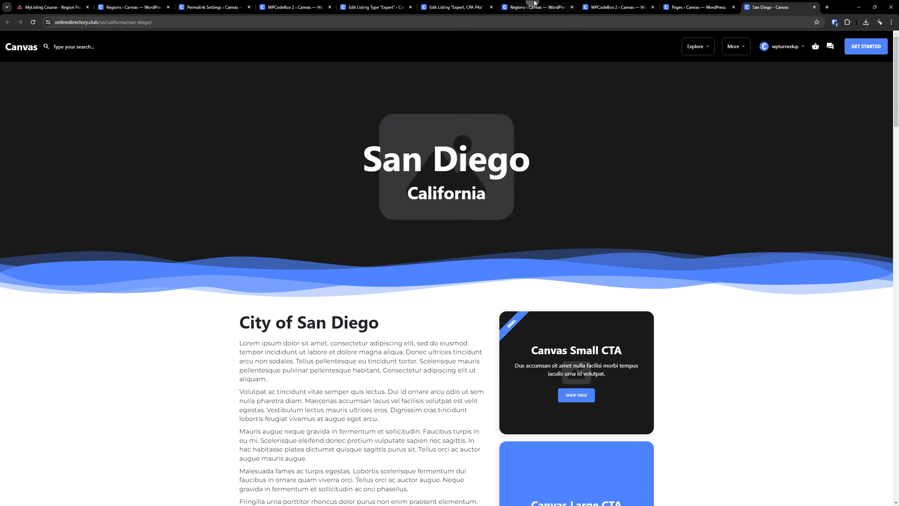
Set the California page's slug to ca, clear its custom permalink and update the page.
left_click(619, 7)
left_click(704, 3)
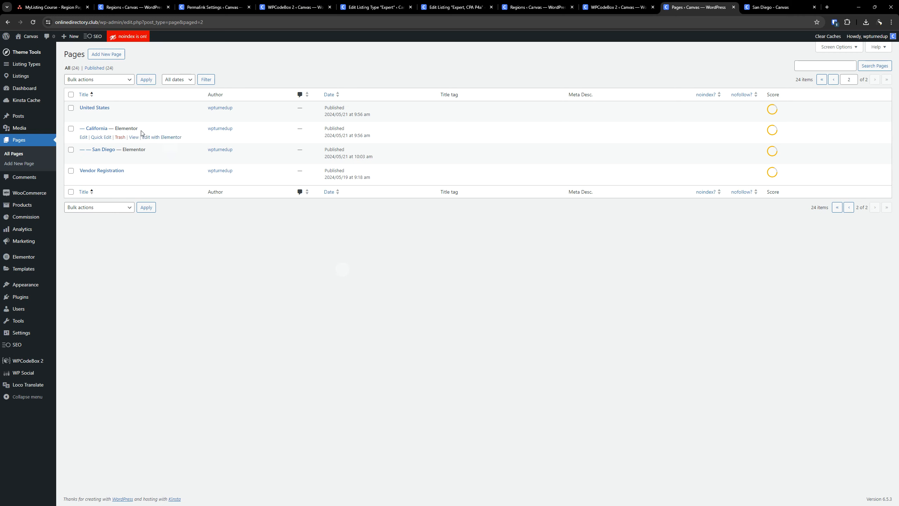
left_click(100, 137)
double_click(207, 159)
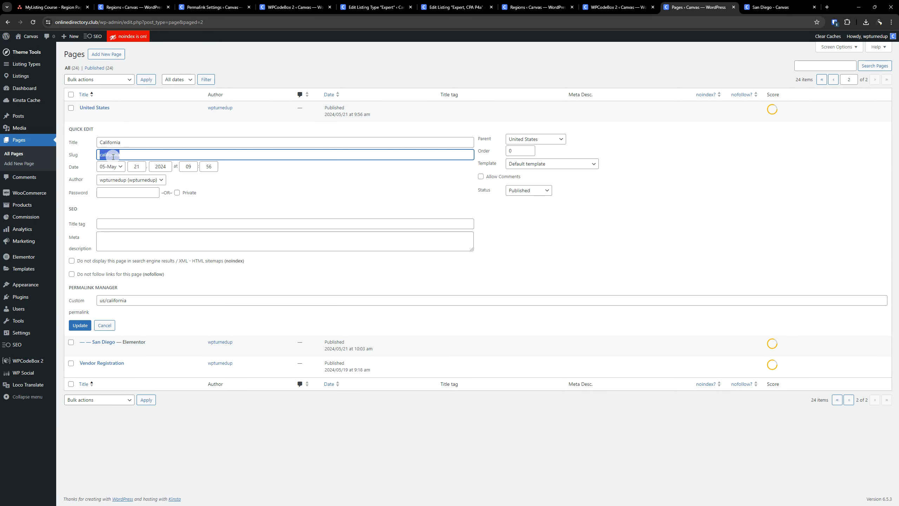
type("ca")
double_click(121, 300)
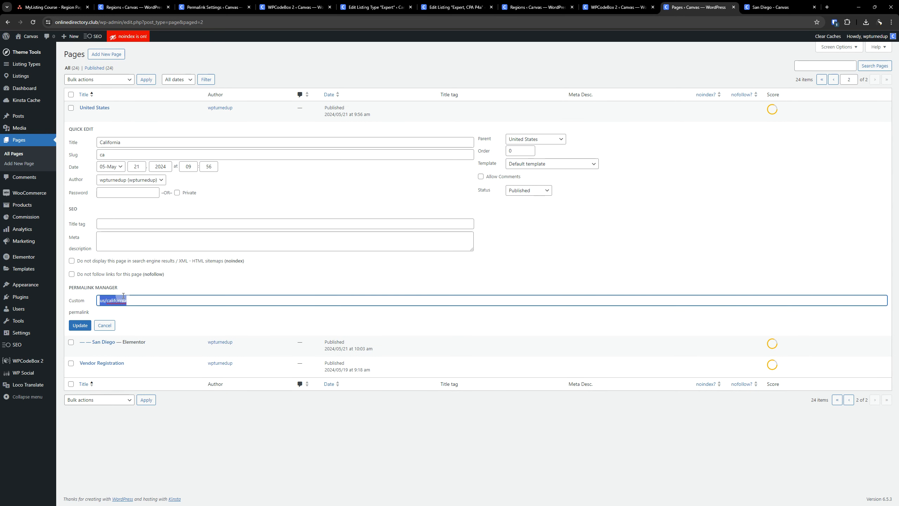
key("BackSpace")
left_click(71, 326)
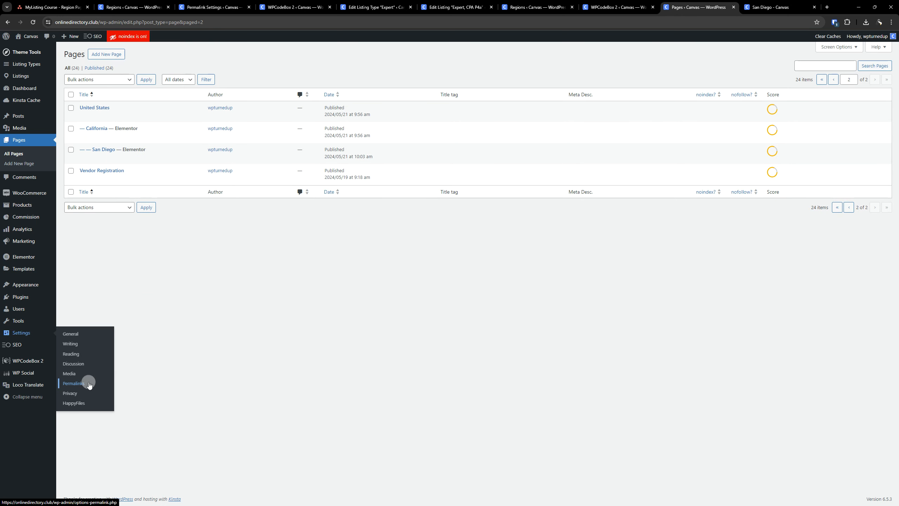
Save the WordPress Permalink Settings twice with their existing values after the California page update.
left_click(90, 383)
scroll(163, 401, "down", 5)
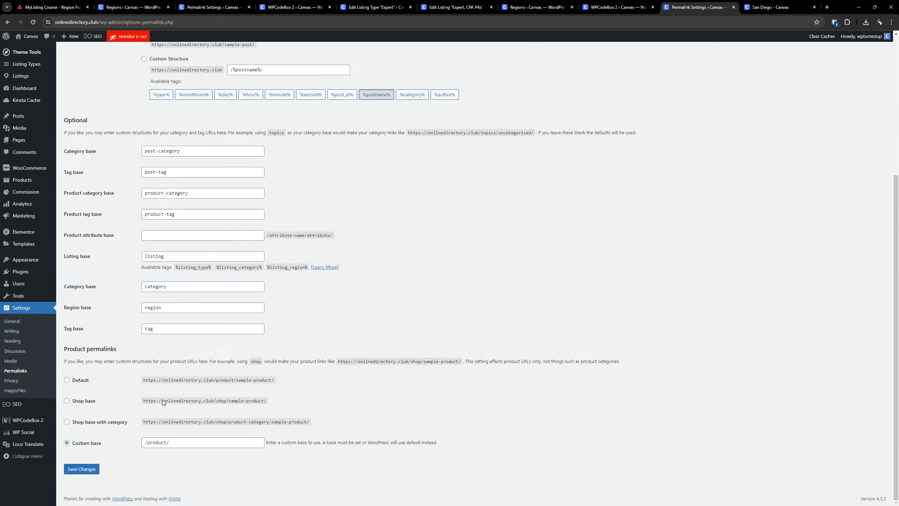
left_click(90, 465)
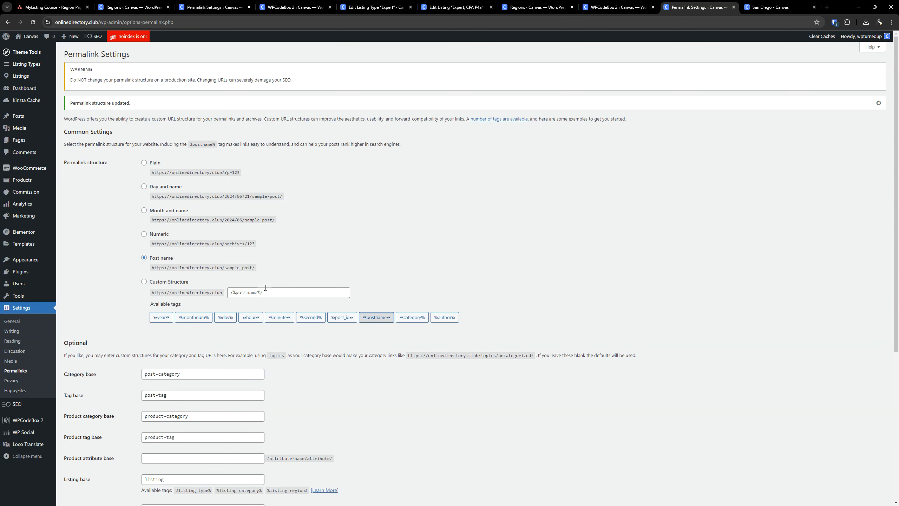
scroll(266, 289, "down", 5)
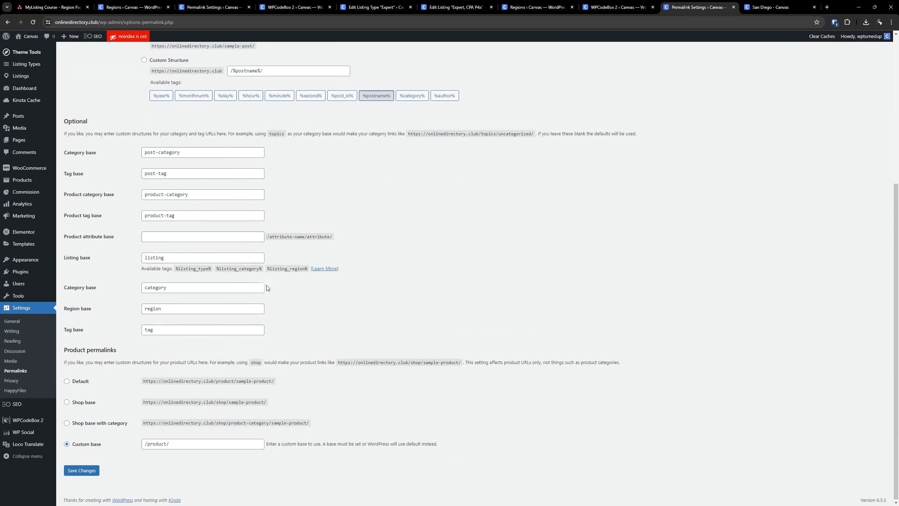
left_click(88, 469)
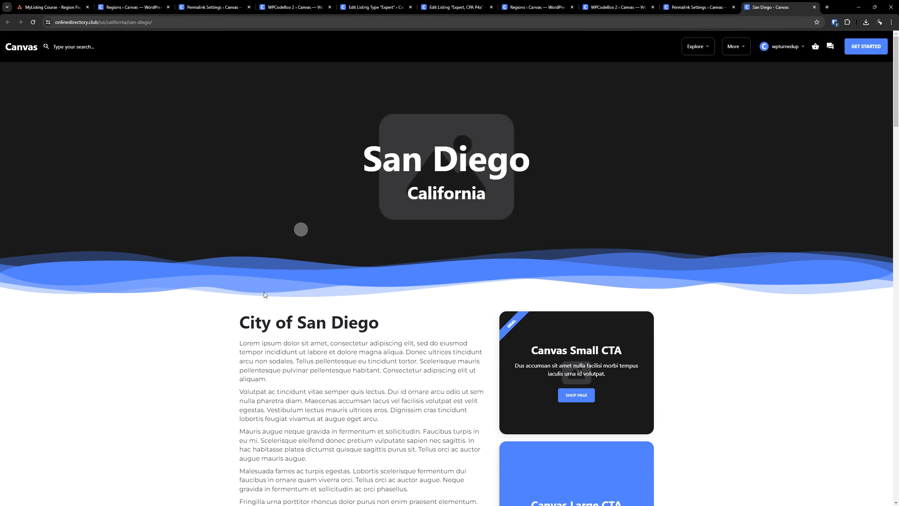
Reload the San Diego page, open the Experts explore page and follow the listing card's San Diego region link to check its URL.
left_click(31, 22)
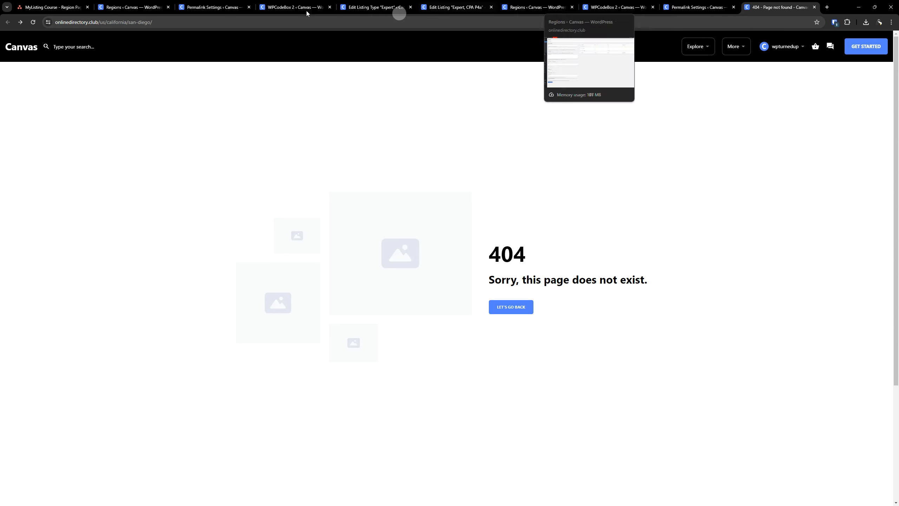
mouse_move(692, 45)
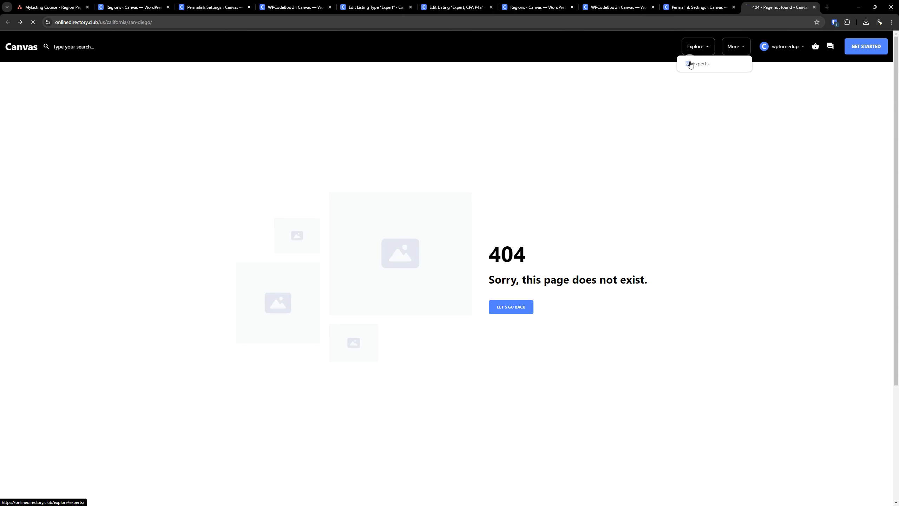
left_click(688, 62)
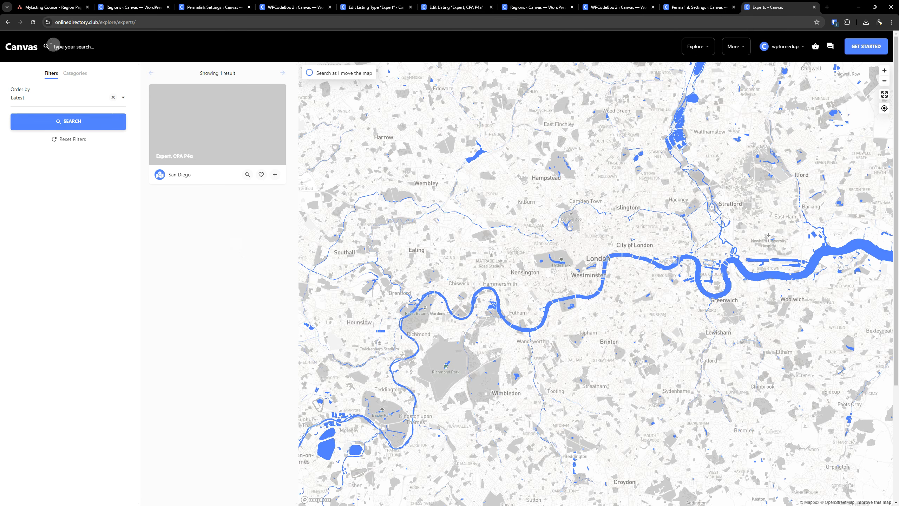
left_click(187, 175)
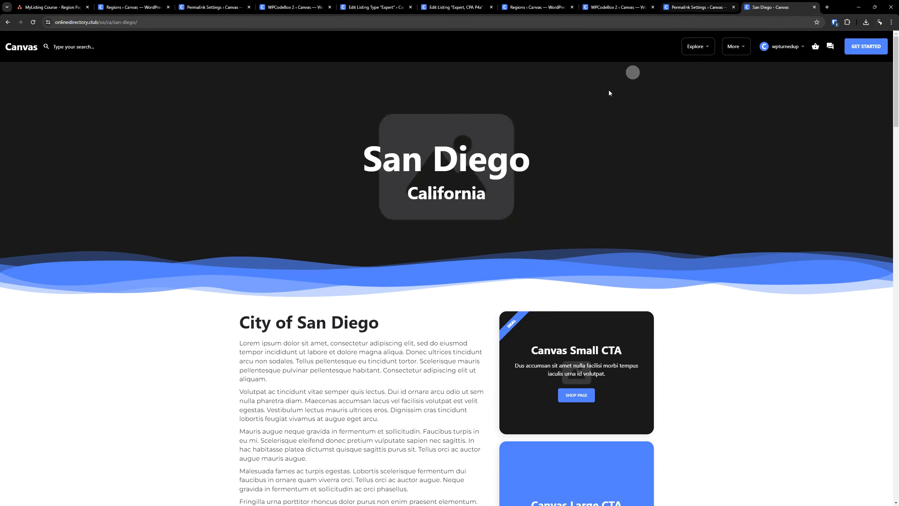
Return to the WordPress Dashboard and close the leftover admin tabs, keeping the course, Dashboard and San Diego tabs open.
left_click(131, 7)
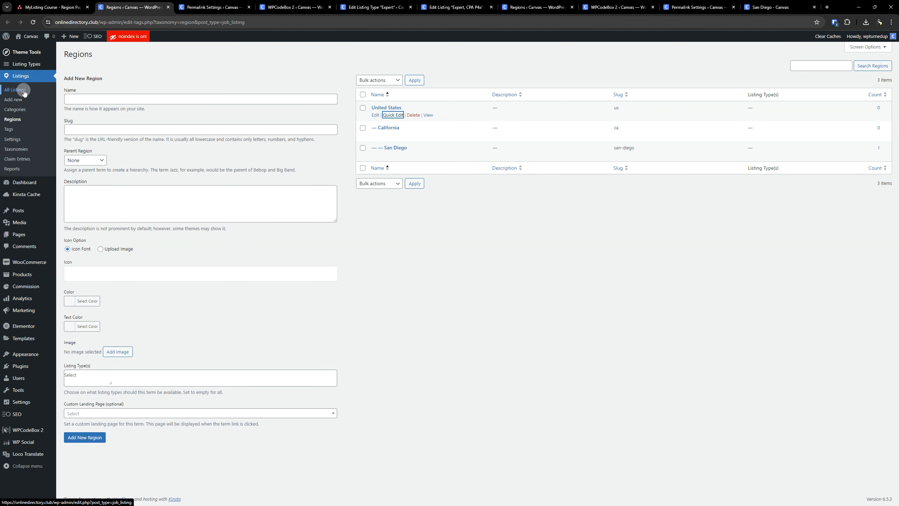
left_click(24, 182)
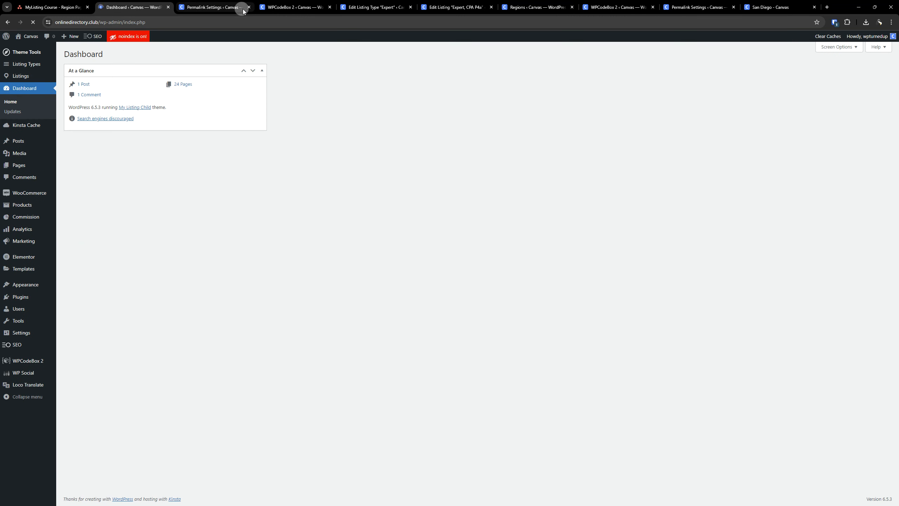
left_click(249, 7)
left_click(249, 7)
left_click(249, 7)
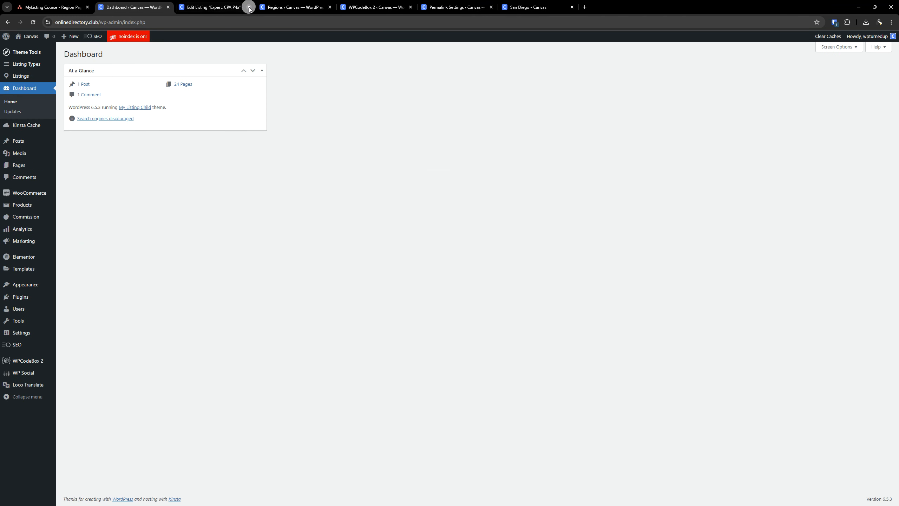
left_click(249, 7)
left_click(248, 7)
left_click(249, 7)
left_click(249, 7)
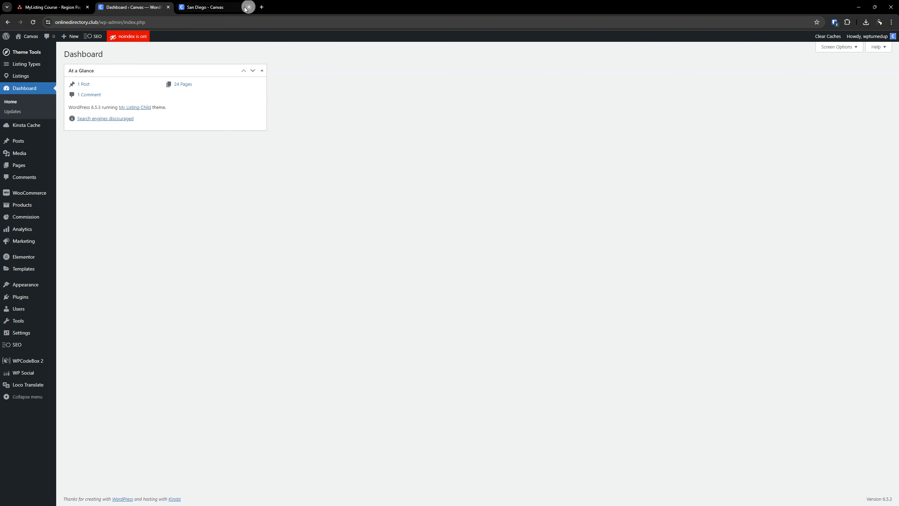
Open the California page from the San Diego page's heading link and look through its content, events and restaurant sections.
left_click(238, 3)
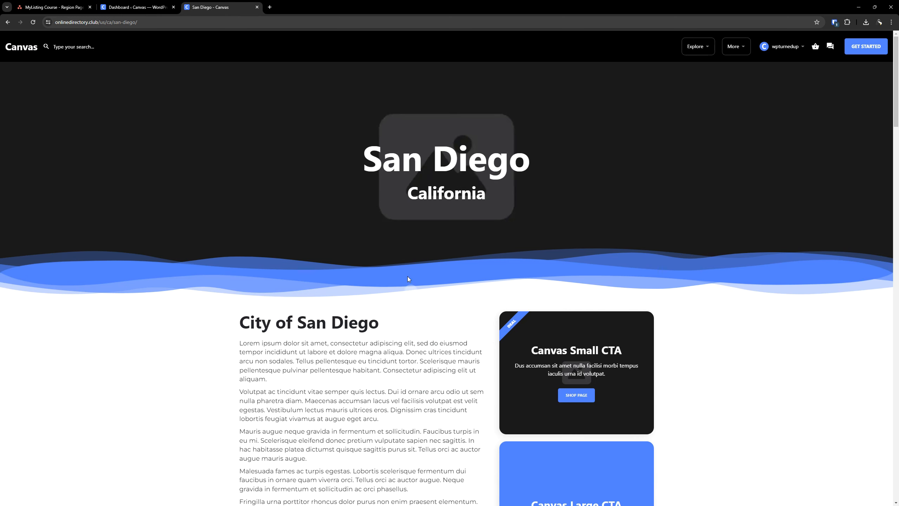
left_click(447, 199)
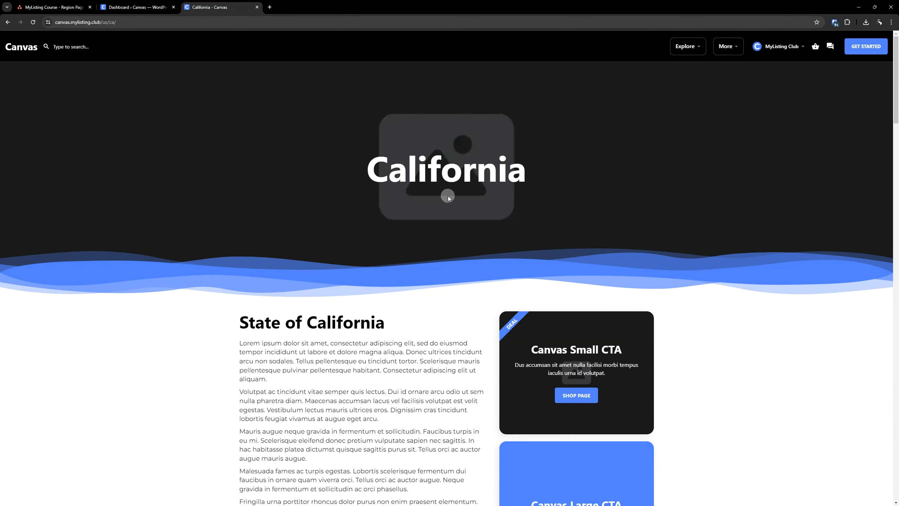
scroll(573, 240, "down", 10)
scroll(531, 248, "down", 5)
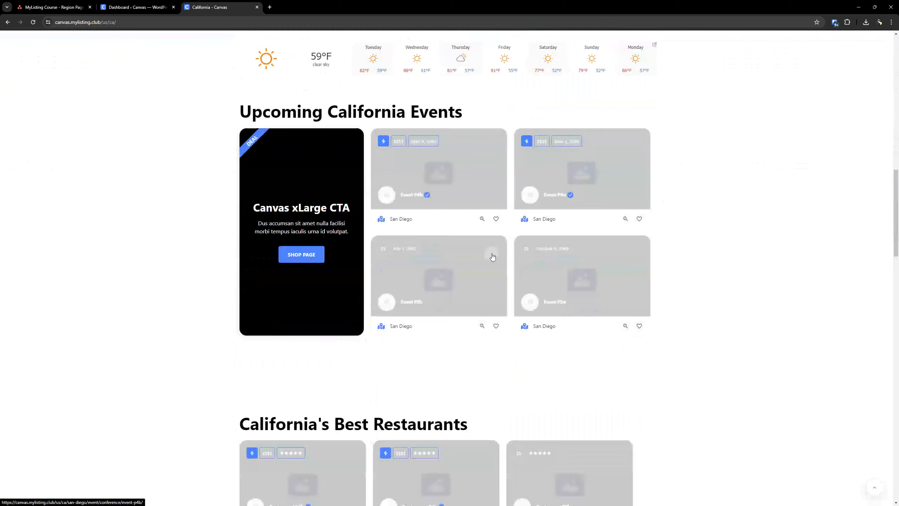
scroll(491, 255, "up", 15)
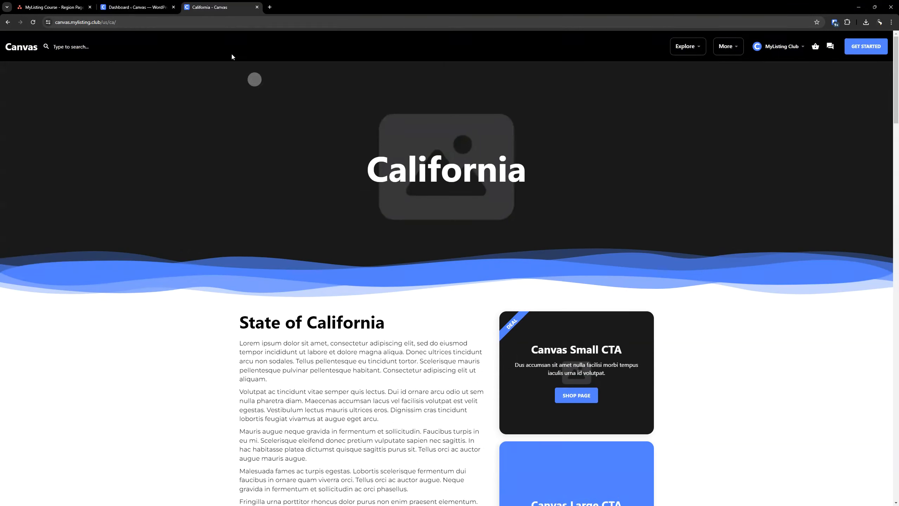
left_click(143, 7)
left_click(202, 6)
scroll(297, 212, "down", 10)
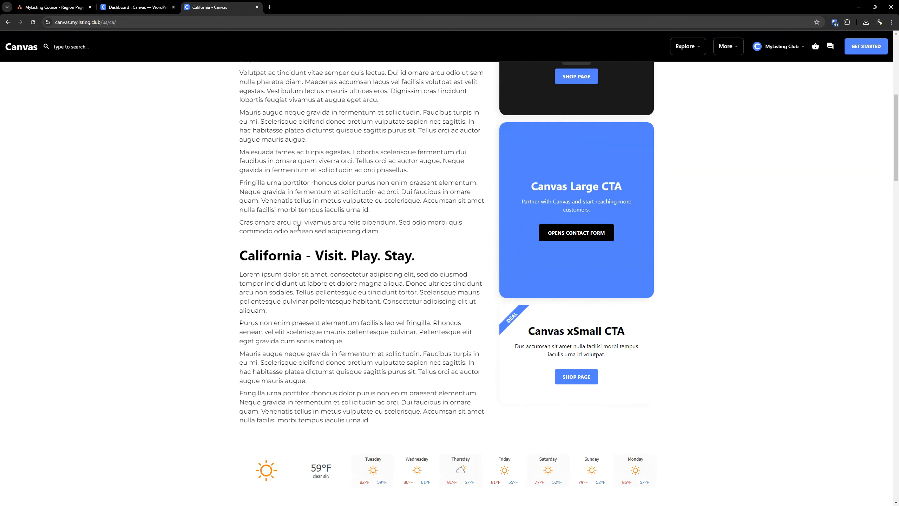
scroll(289, 239, "up", 9)
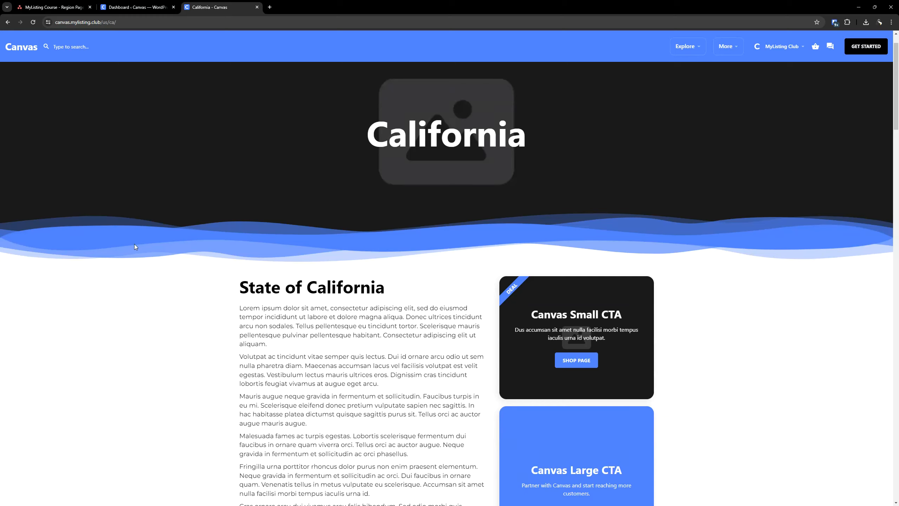
left_click(152, 7)
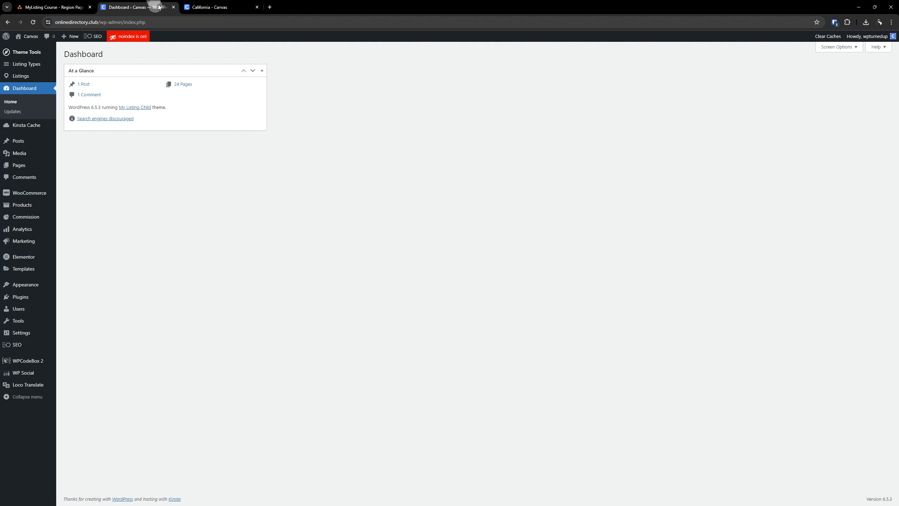
left_click(193, 3)
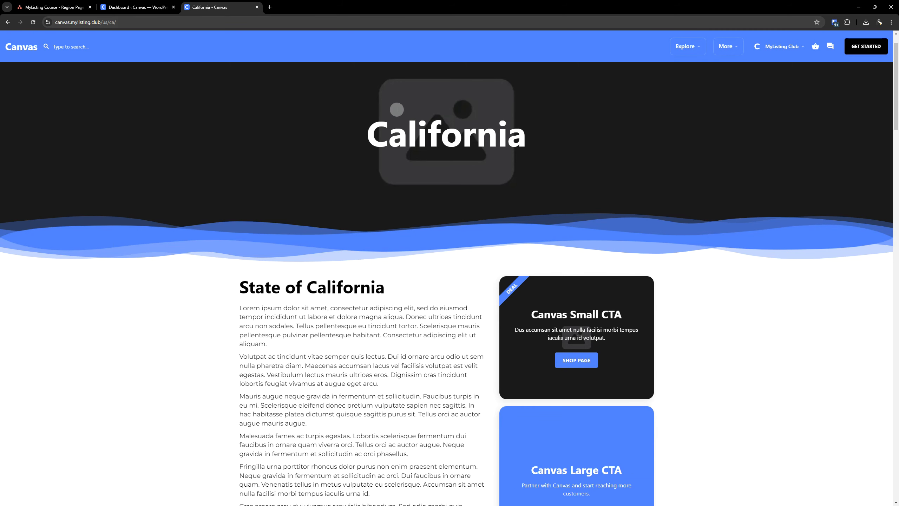
Return to the San Diego page and examine the domain, country, state and city parts of its URL.
left_click(7, 22)
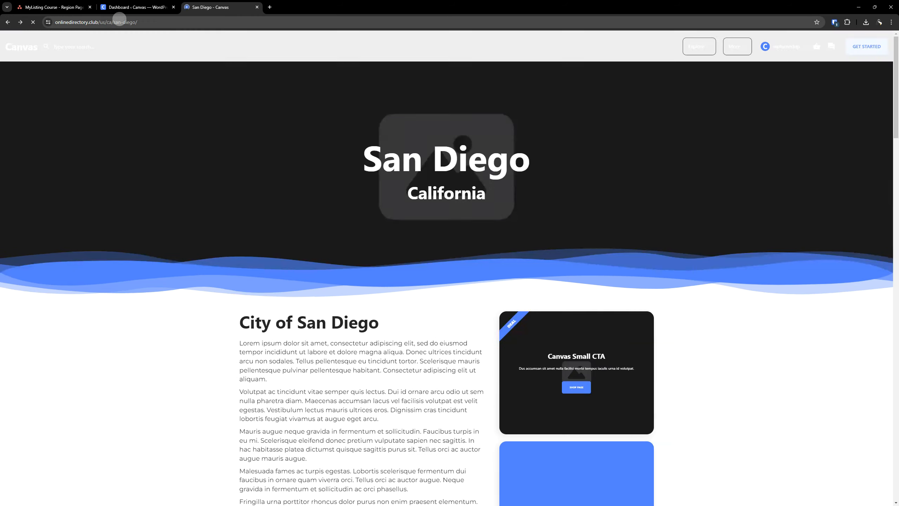
left_click(101, 22)
double_click(101, 22)
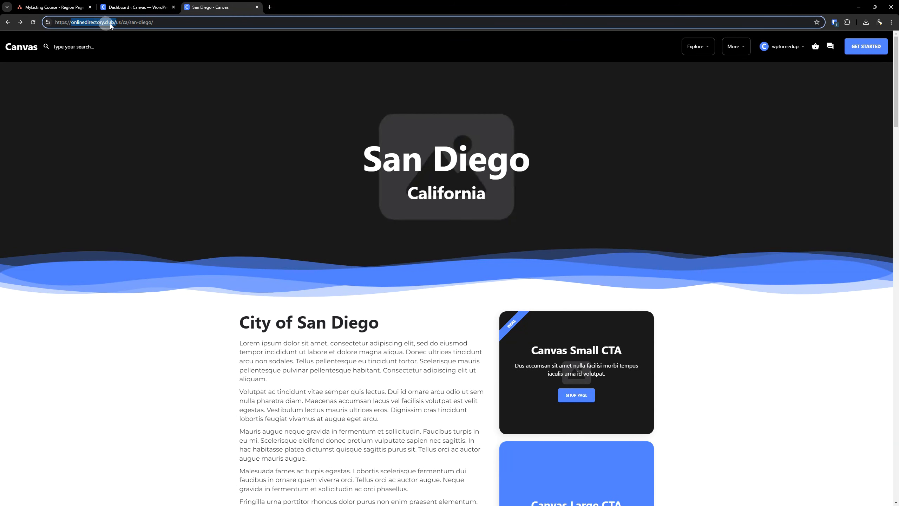
double_click(119, 23)
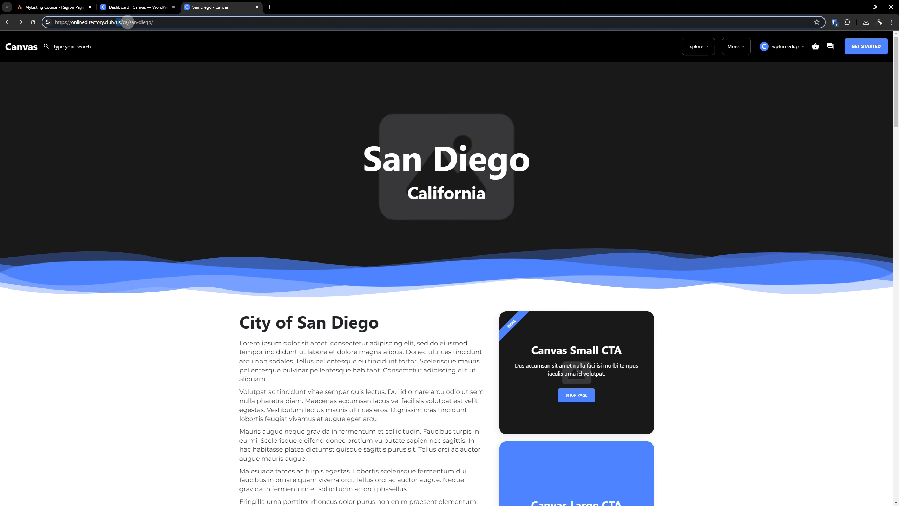
left_click(126, 22)
triple_click(144, 23)
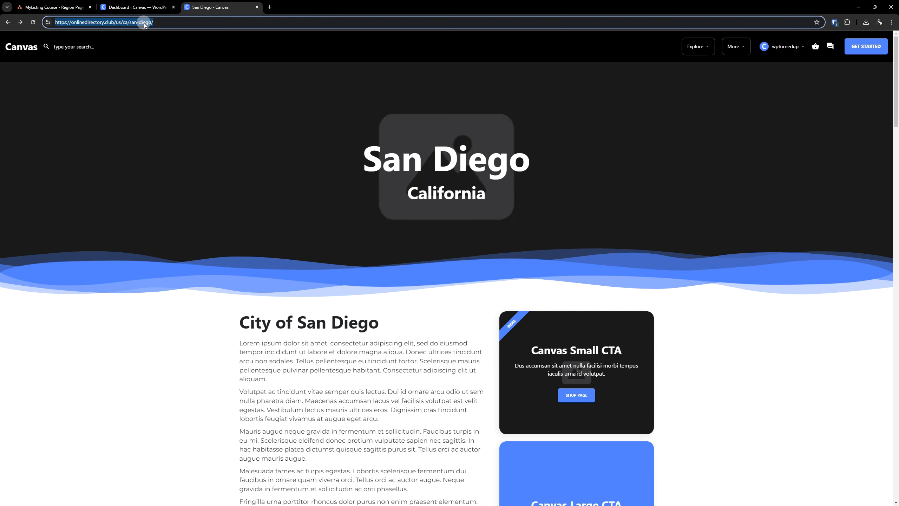
left_click(181, 317)
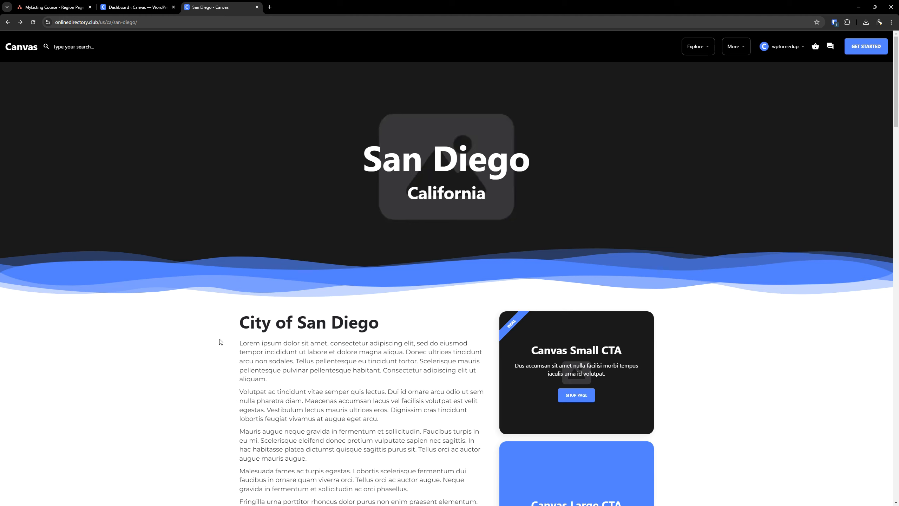
Open the Experts explore page and check where the listing card's San Diego link leads.
left_click(131, 5)
left_click(206, 5)
mouse_move(702, 49)
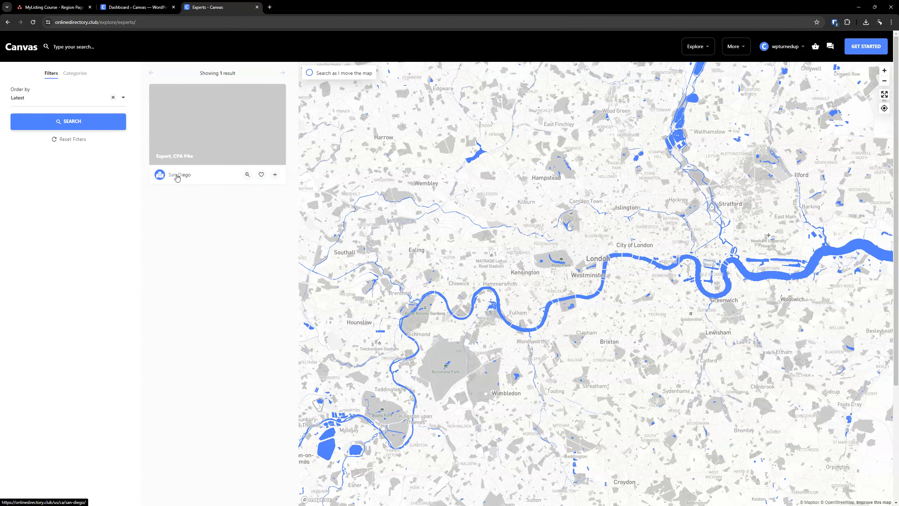
In the Expert listing type's preview card settings, set the footer Terms section's taxonomy to Categories and update the listing type.
left_click(131, 5)
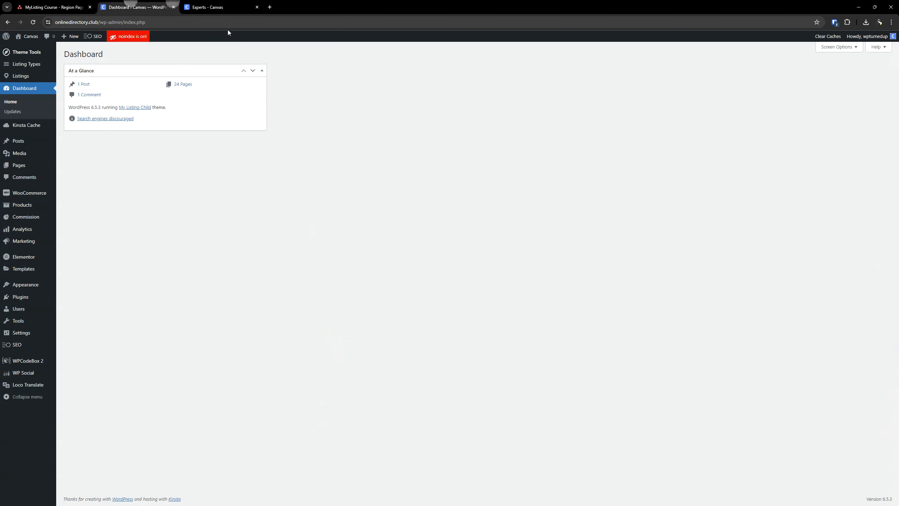
left_click(36, 64)
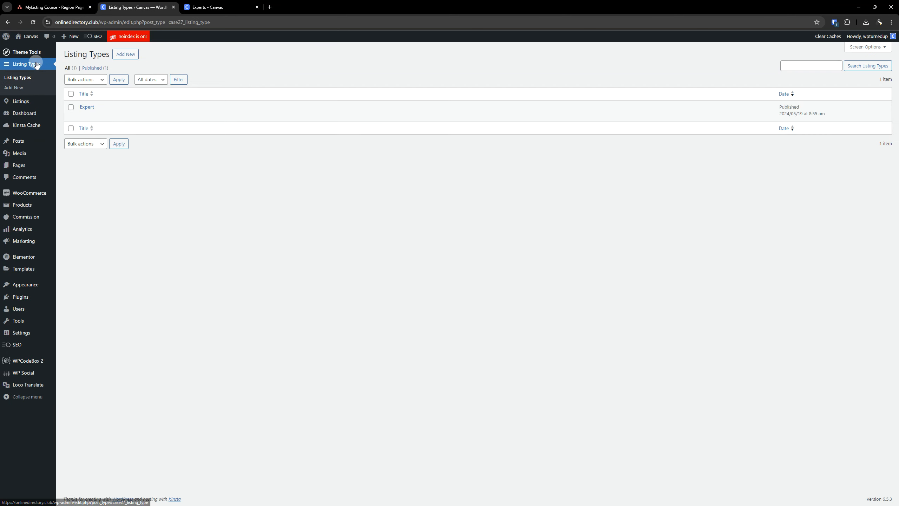
left_click(87, 116)
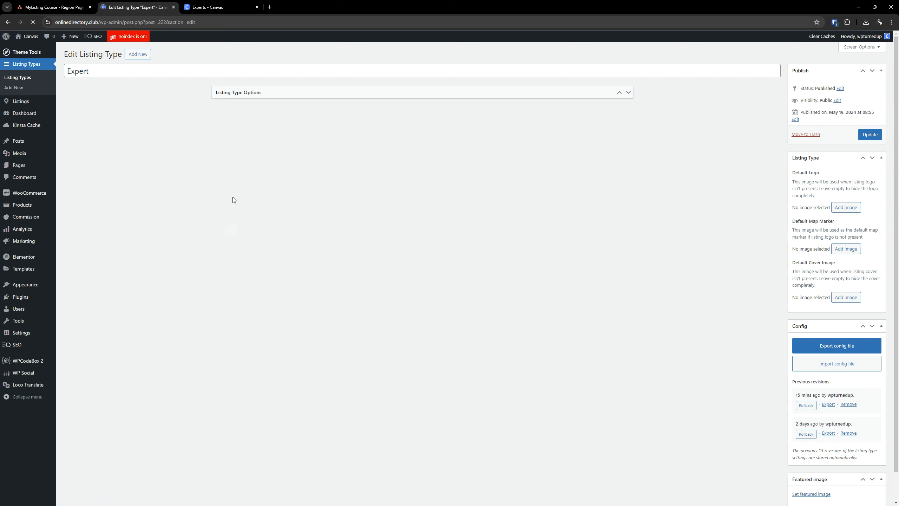
left_click(497, 131)
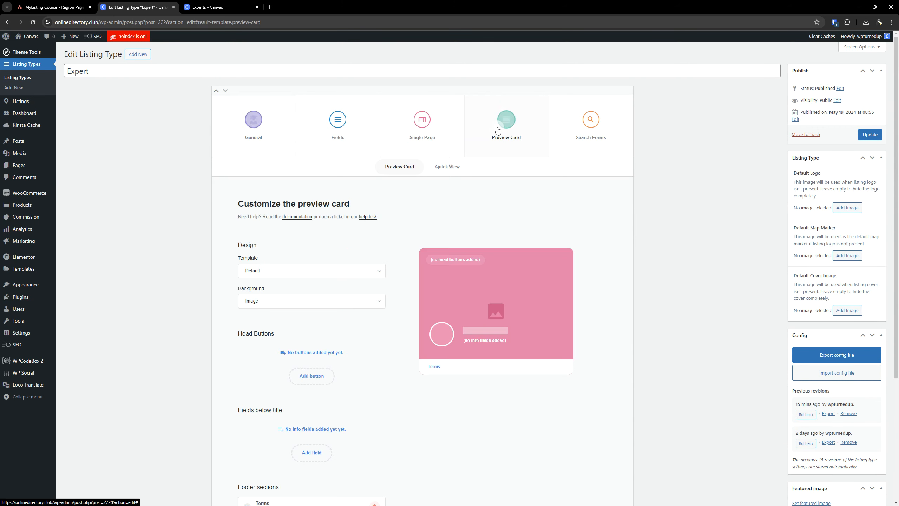
scroll(506, 202, "down", 3)
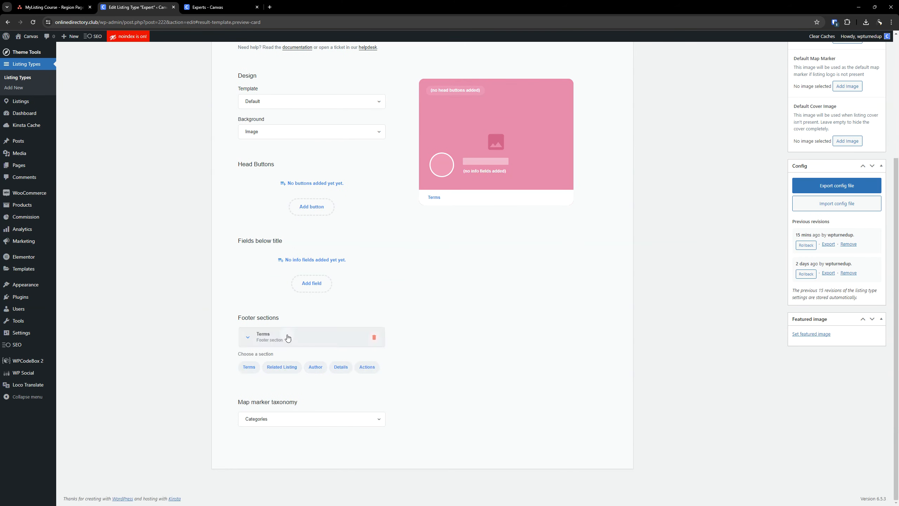
left_click(288, 338)
scroll(288, 338, "down", 3)
left_click(271, 250)
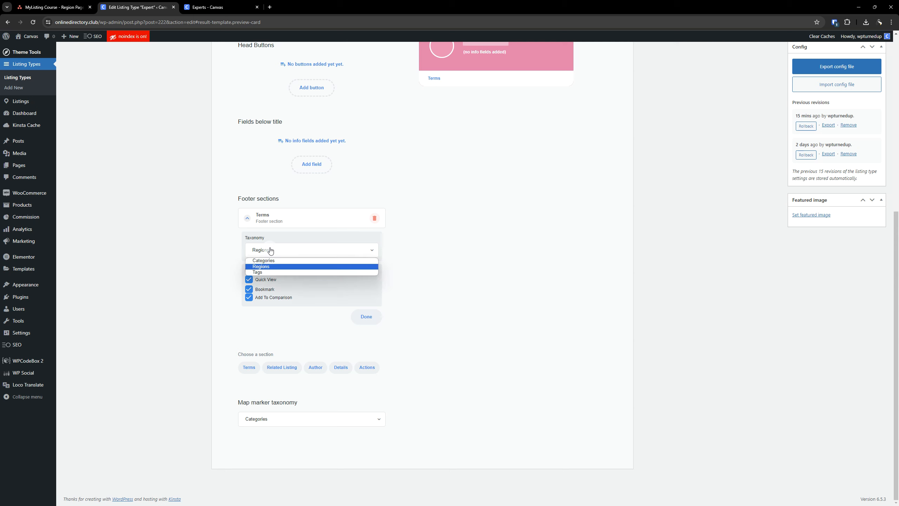
left_click(263, 260)
scroll(766, 213, "up", 8)
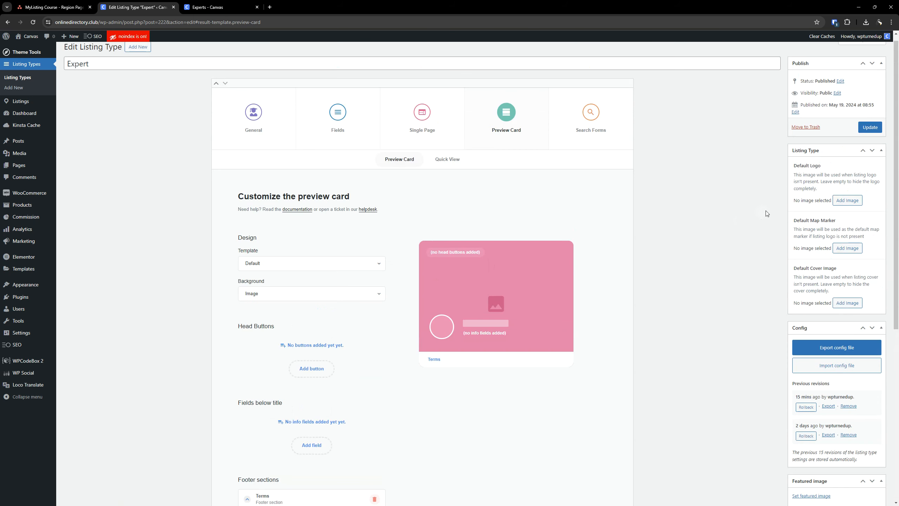
left_click(872, 131)
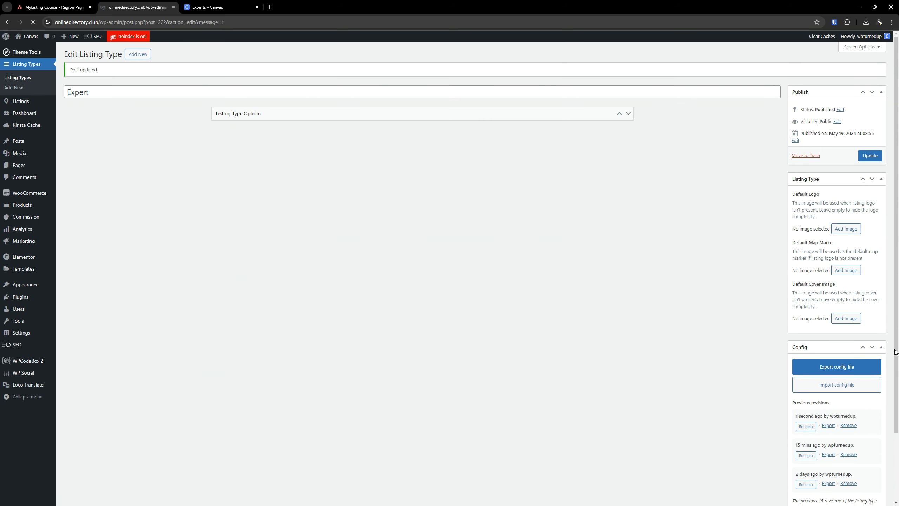
Reload the Experts explore page and follow the listing card's Business & Financial category link to check its category page and URL.
left_click(226, 3)
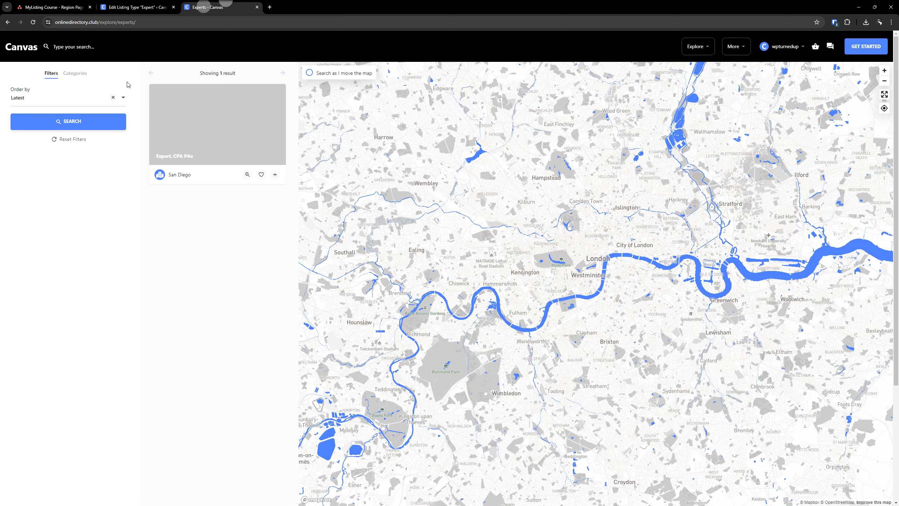
left_click(33, 22)
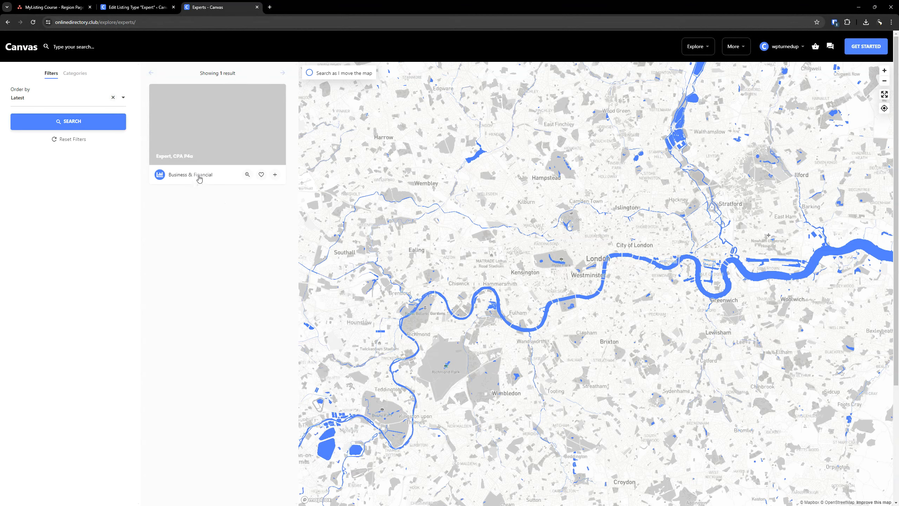
left_click(199, 178)
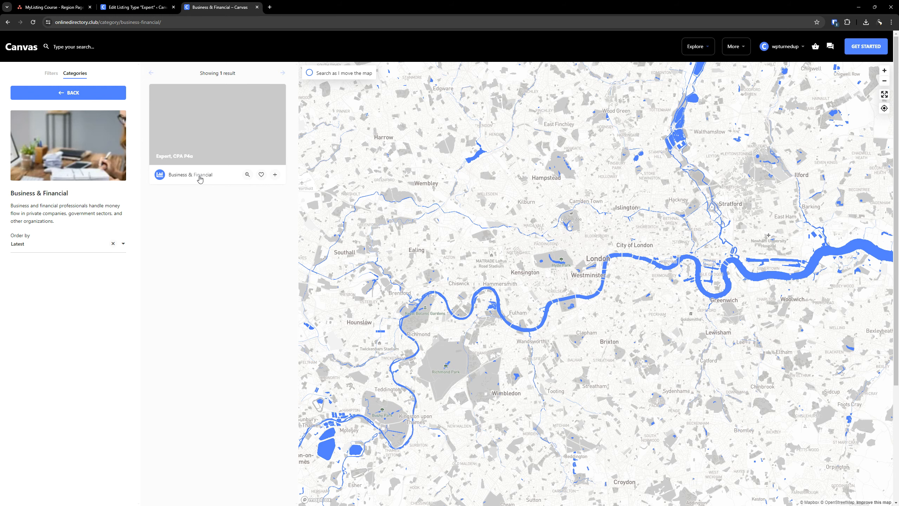
left_click(8, 22)
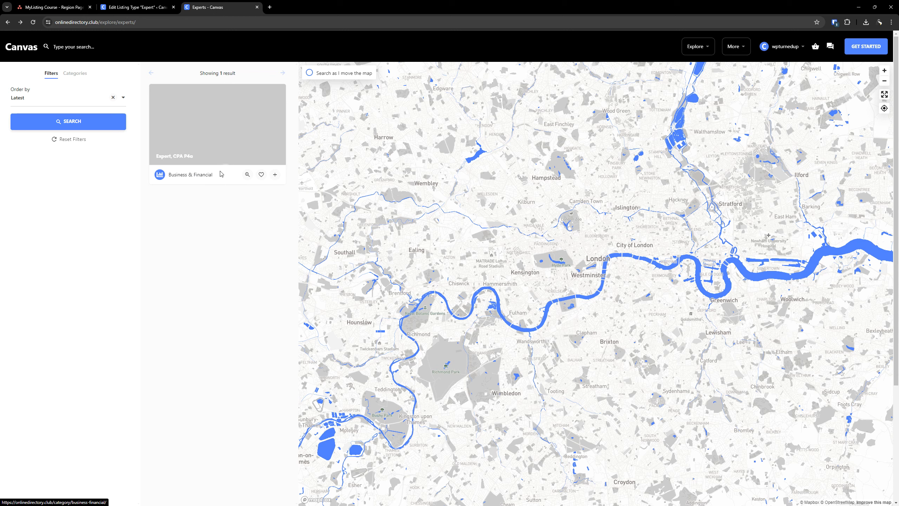
left_click(189, 177)
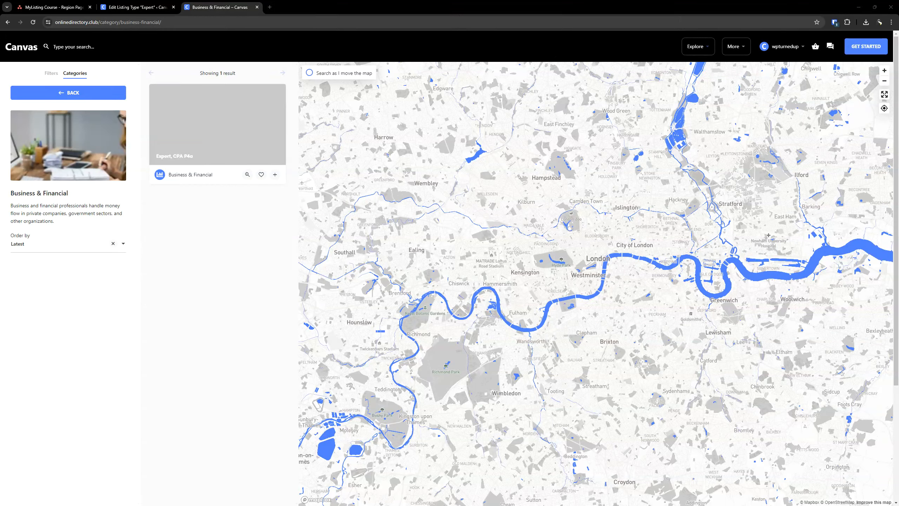
Open the MyListing Club site and examine its add-ons for listing category and region permalinks, then close the site.
left_click_drag(634, 206, 425, 6)
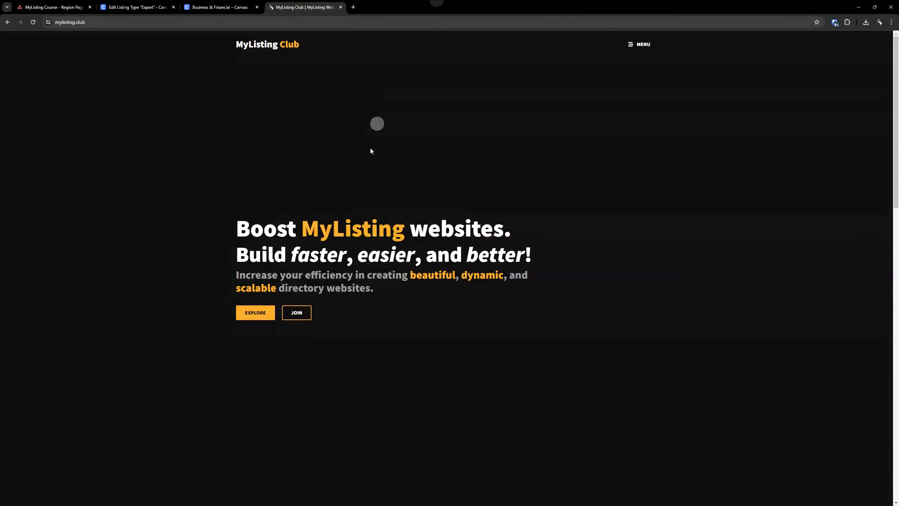
scroll(512, 228, "down", 8)
scroll(212, 270, "down", 7)
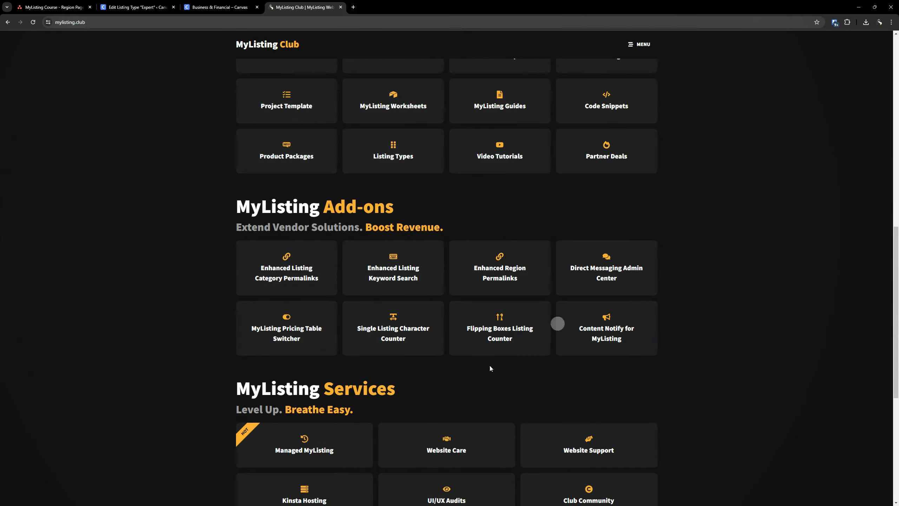
key("ctrl")
key("ctrl")
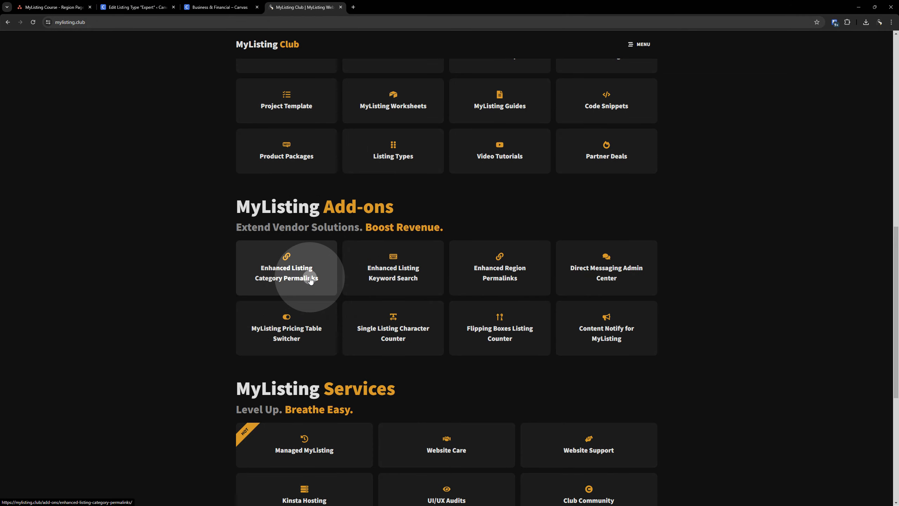
key("ctrl")
key("ctrl")
key("ctrl")
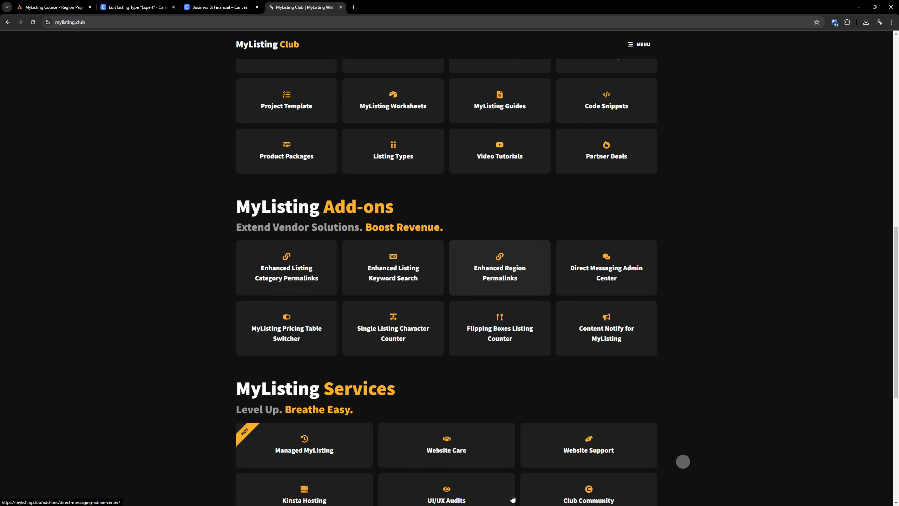
left_click(340, 7)
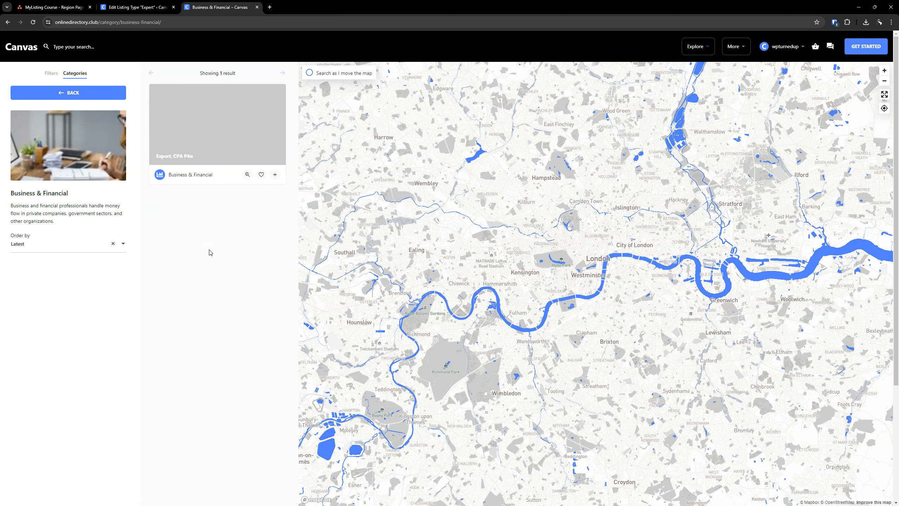
Check the course board in Asana for the Author Page task that follows Region Pages.
left_click(148, 7)
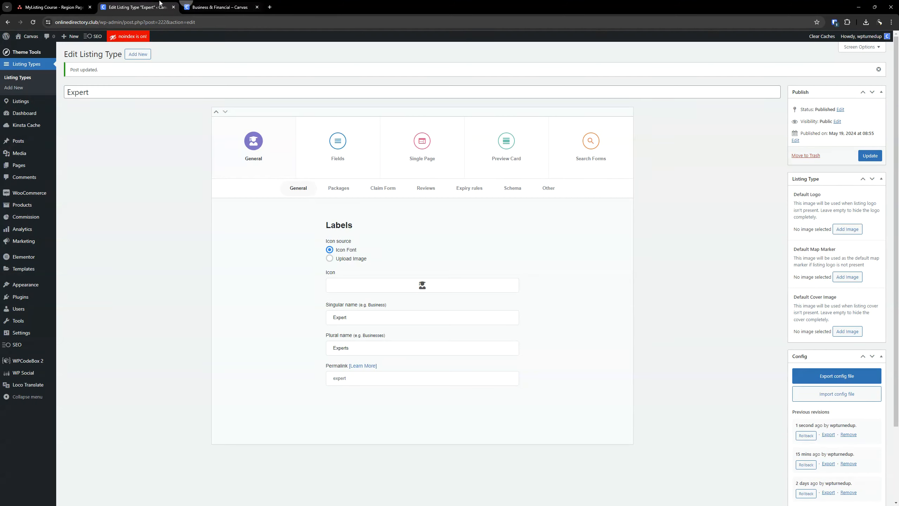
left_click(85, 8)
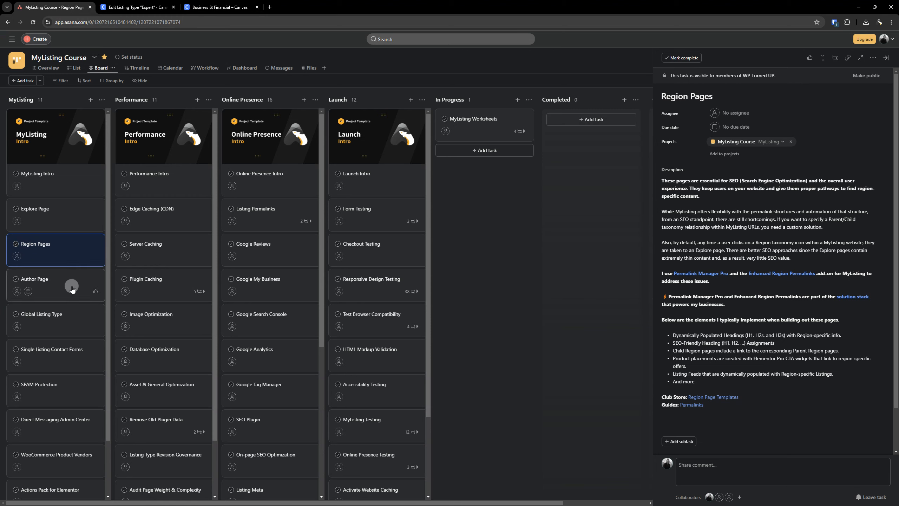
left_click(230, 5)
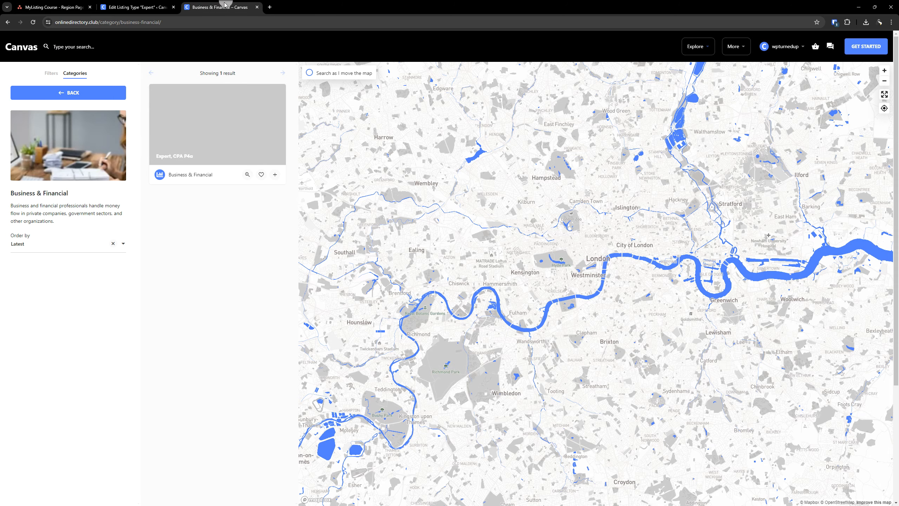
Import the Canvas – Author Page (Light Mode) template file into the Elementor template library.
left_click(135, 3)
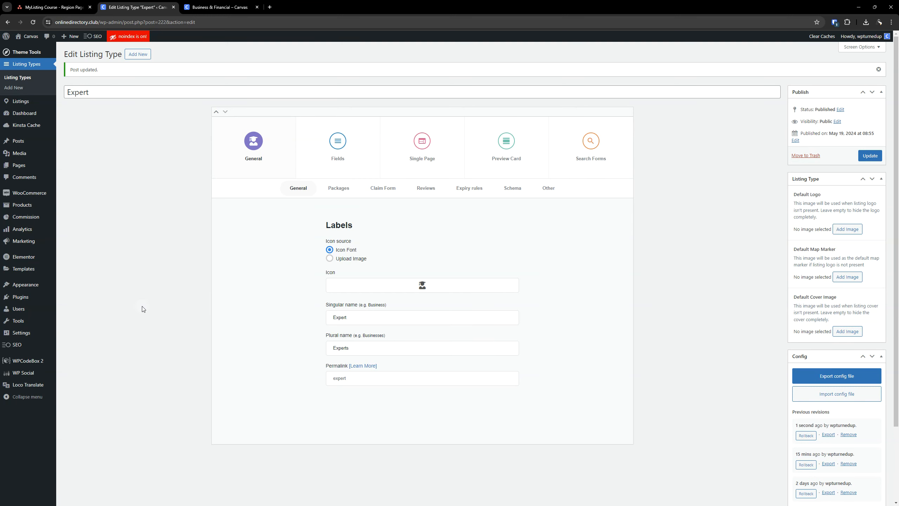
left_click(30, 268)
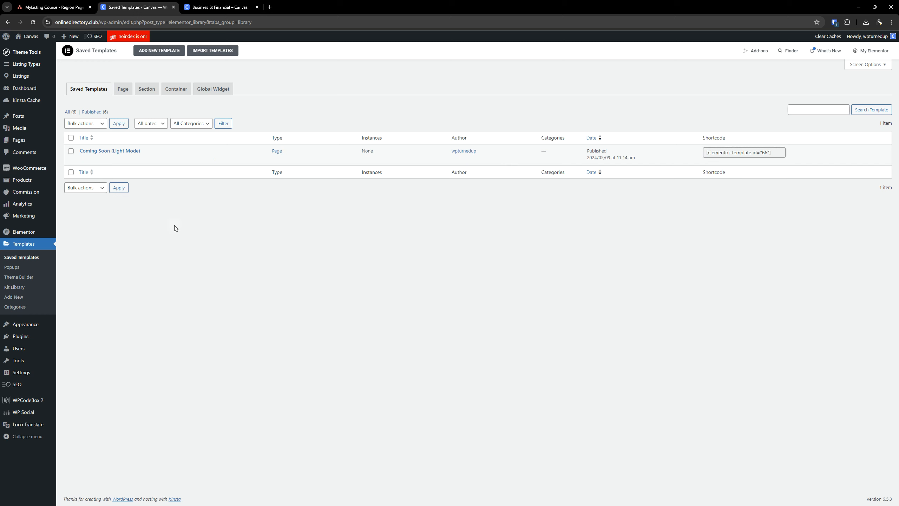
left_click(220, 51)
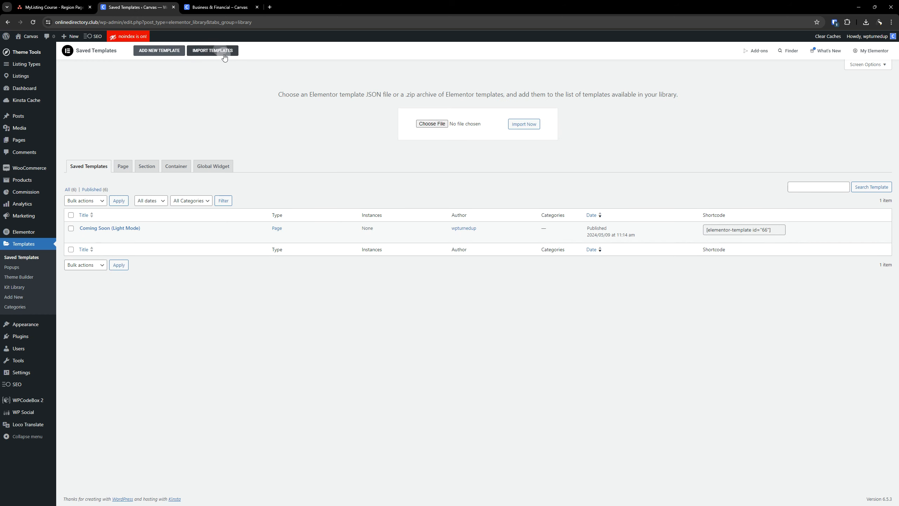
left_click(438, 124)
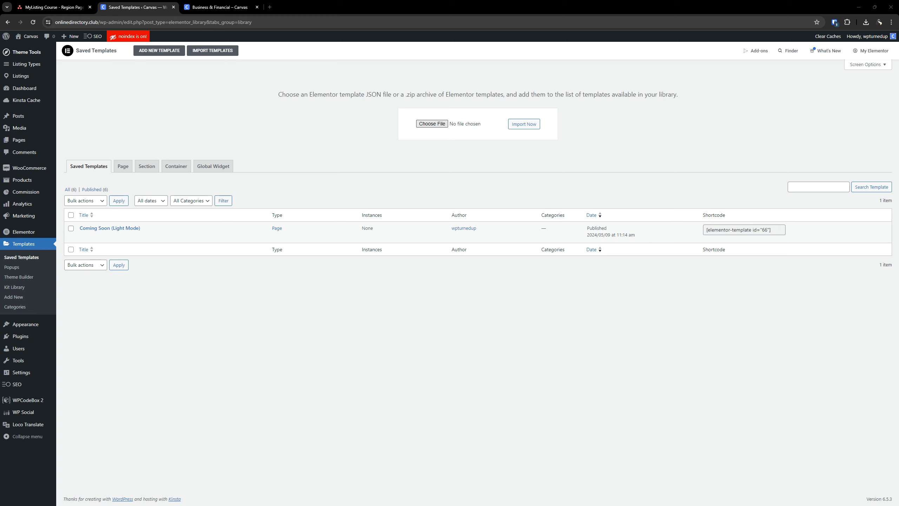
key("Return")
left_click(531, 126)
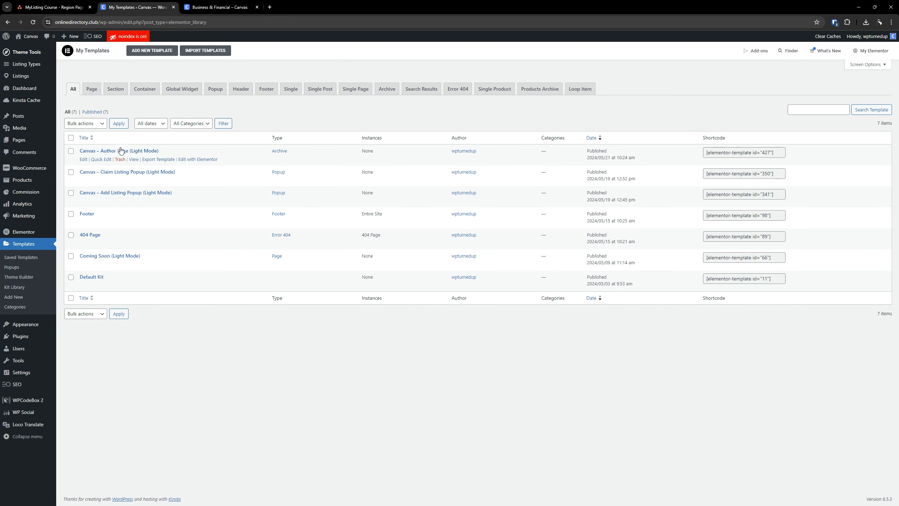
Open the Canvas – Author Page (Light Mode) template in Elementor in a new tab and show its Author Box settings.
right_click(207, 159)
left_click(247, 164)
left_click(225, 5)
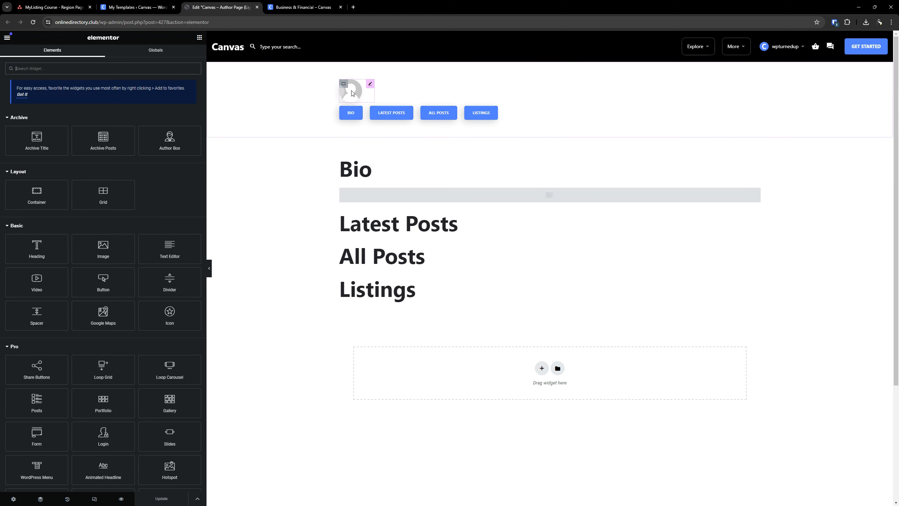
left_click(368, 86)
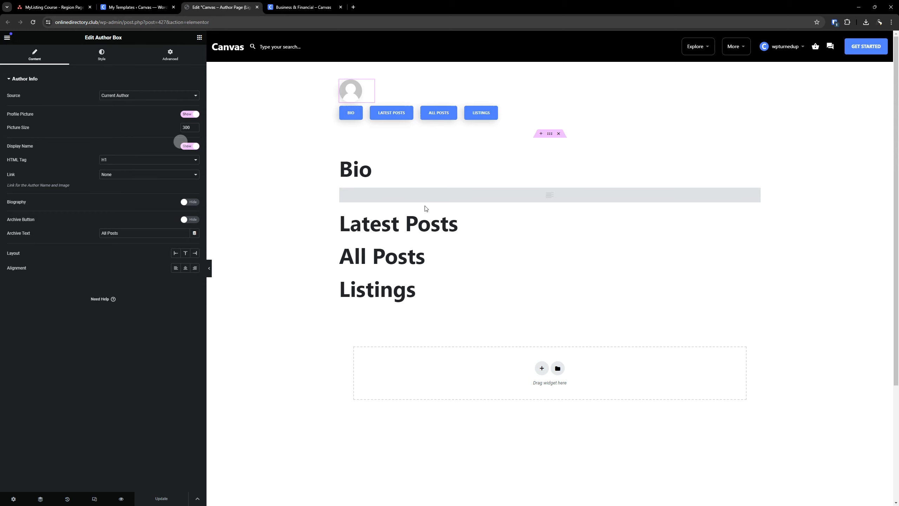
left_click(301, 4)
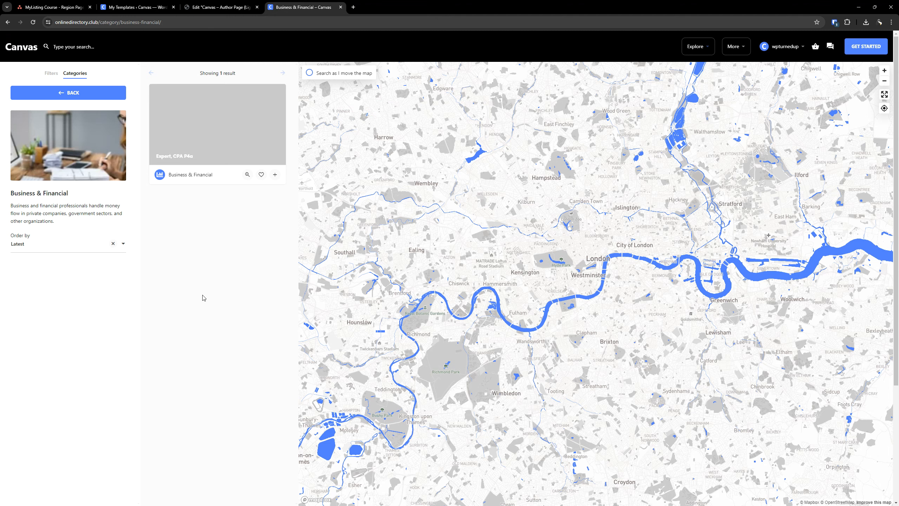
left_click(155, 23)
left_click(152, 23)
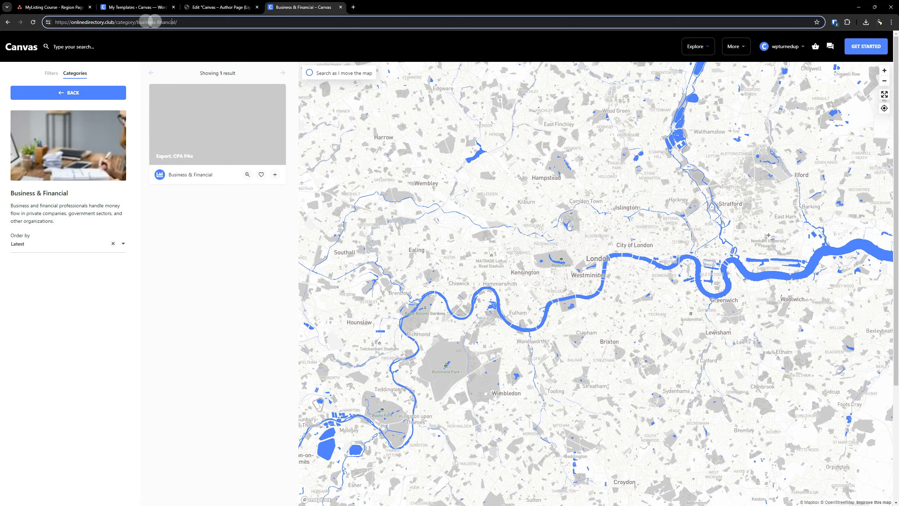
left_click(119, 22)
left_click_drag(116, 22, 349, 23)
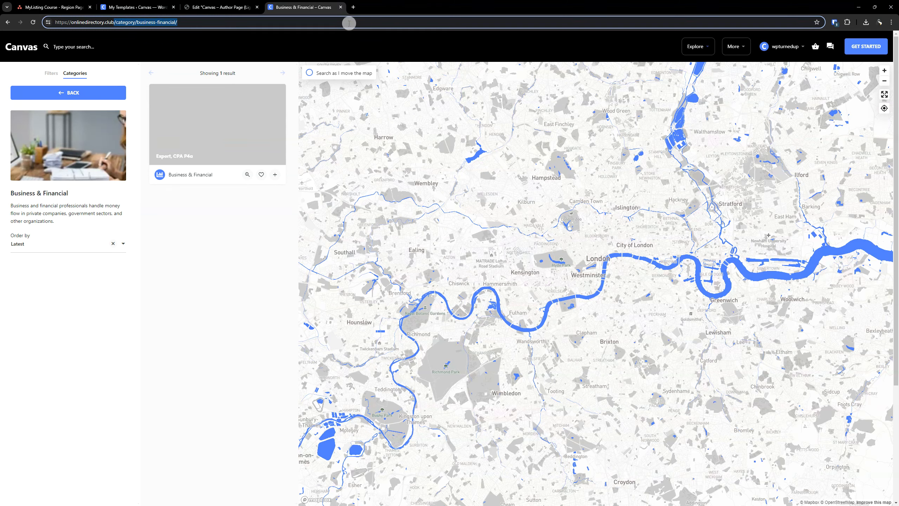
type("aut")
key("BackSpace")
key("BackSpace")
key("BackSpace")
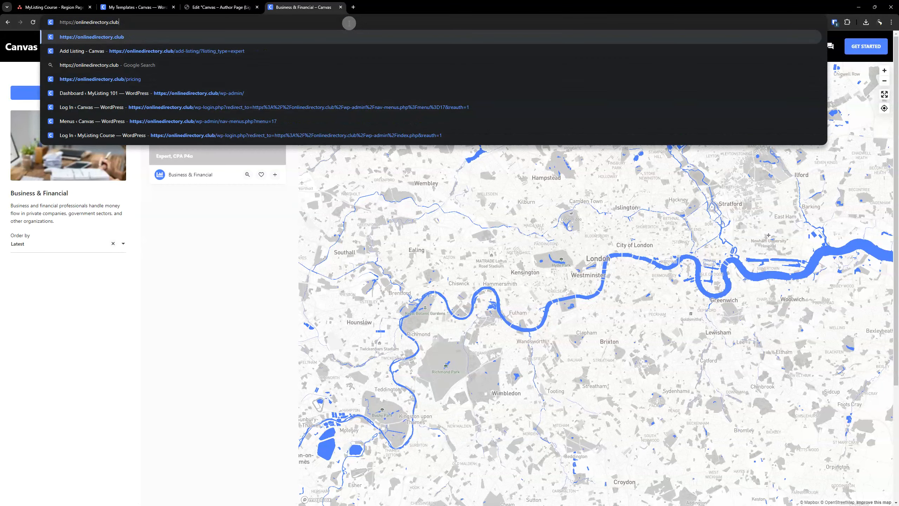
type("/author/")
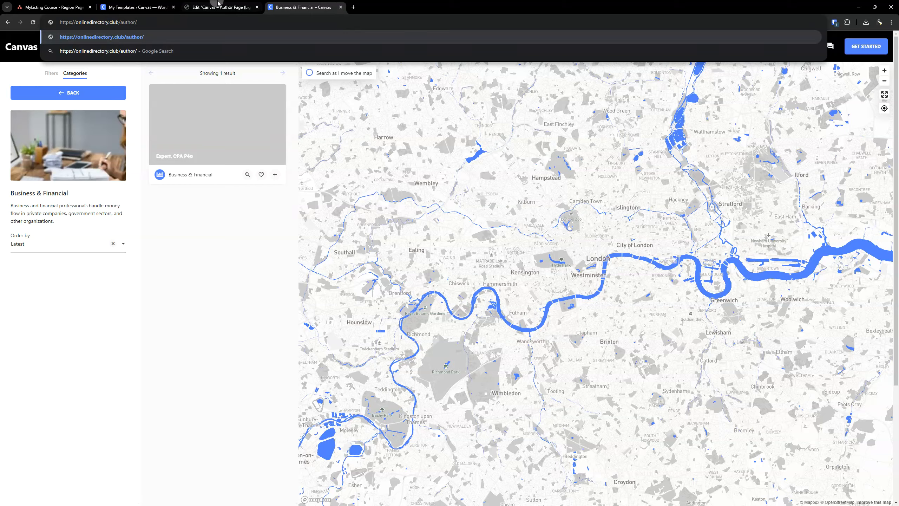
Open the logged-in user's WordPress profile in a new tab and look through it for a link to the author page.
left_click(141, 4)
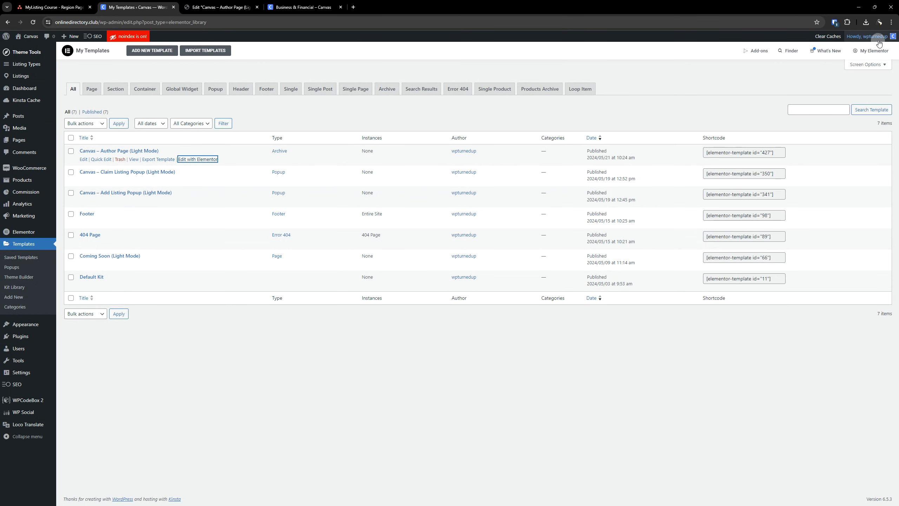
mouse_move(871, 38)
right_click(850, 55)
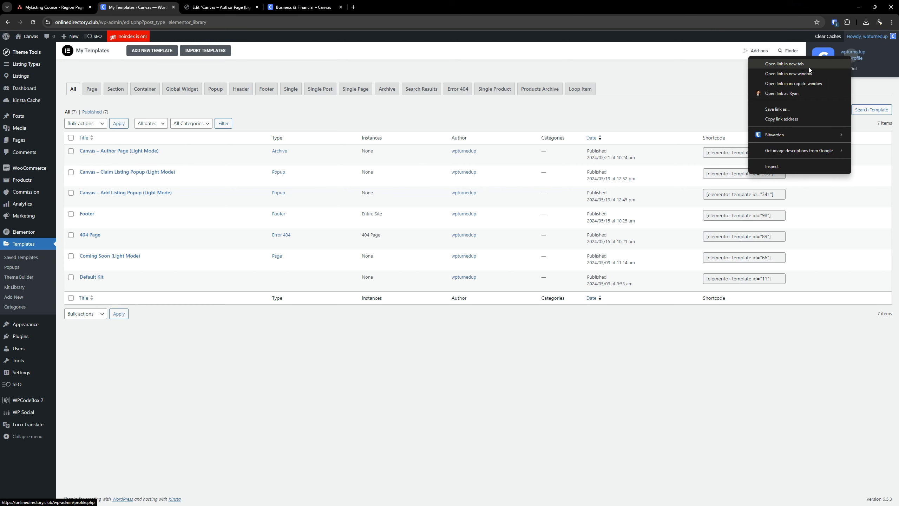
left_click(807, 65)
left_click(237, 2)
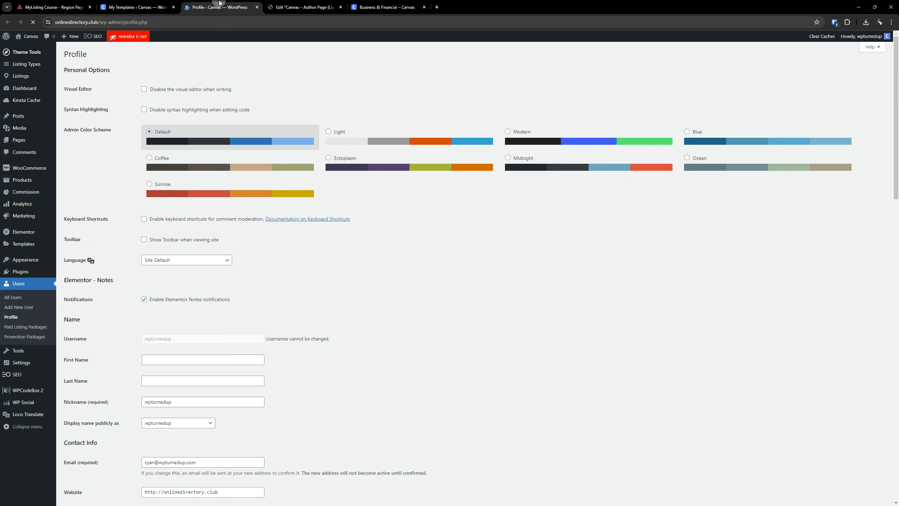
scroll(165, 212, "down", 8)
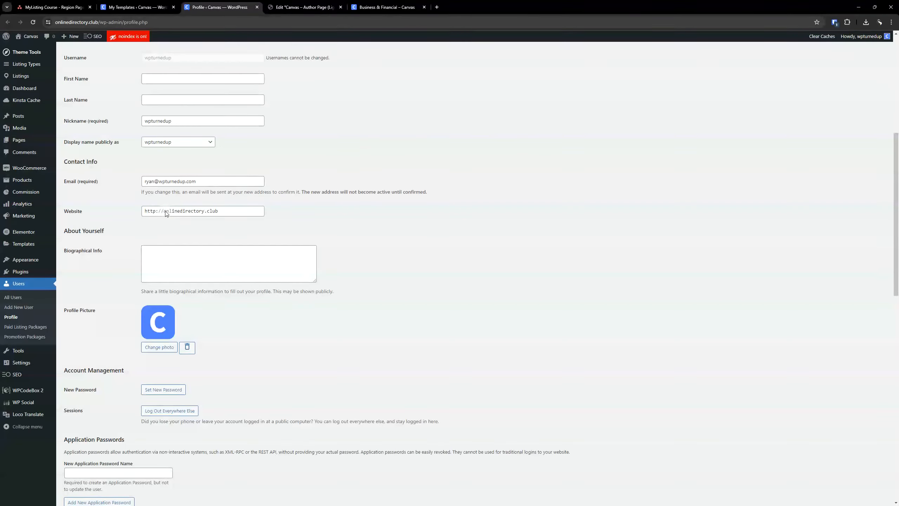
scroll(350, 241, "down", 14)
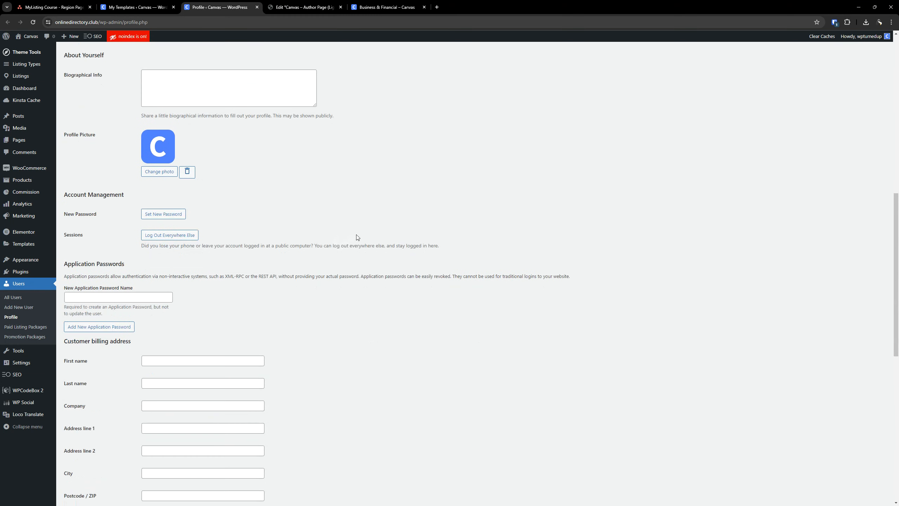
scroll(360, 241, "up", 20)
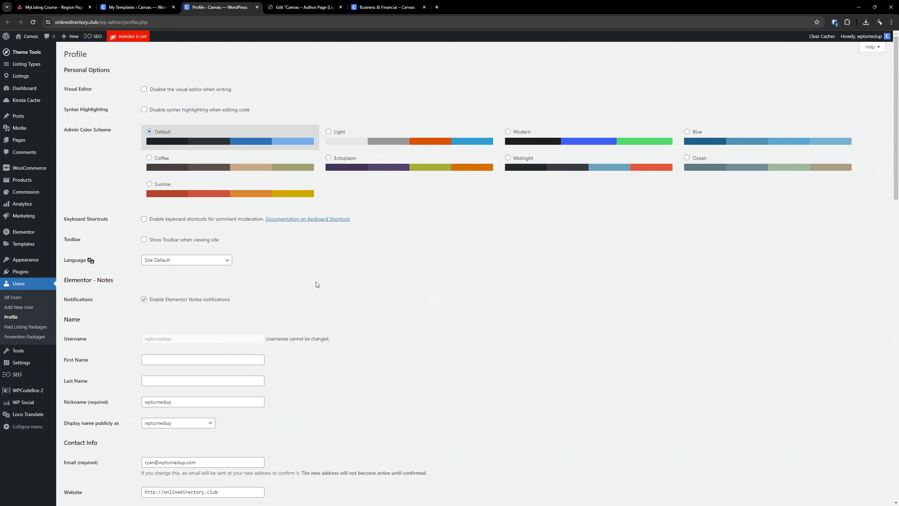
View the administrator's author page from the list of all users and compare it with the imported author page template.
left_click(13, 297)
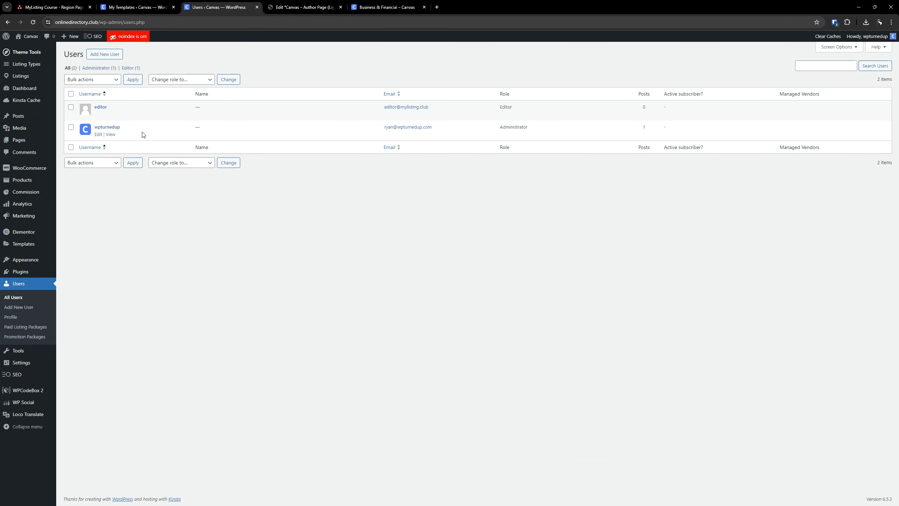
right_click(110, 134)
key("Escape")
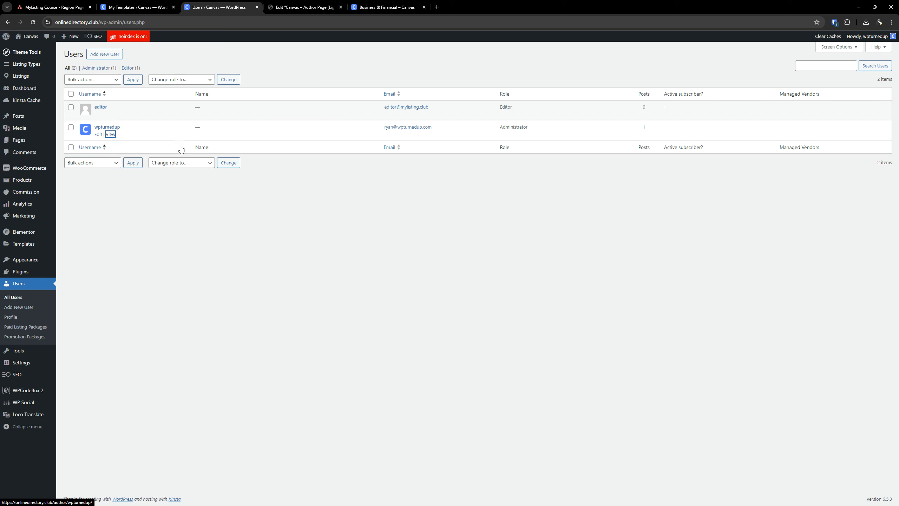
left_click_drag(281, 4, 449, 2)
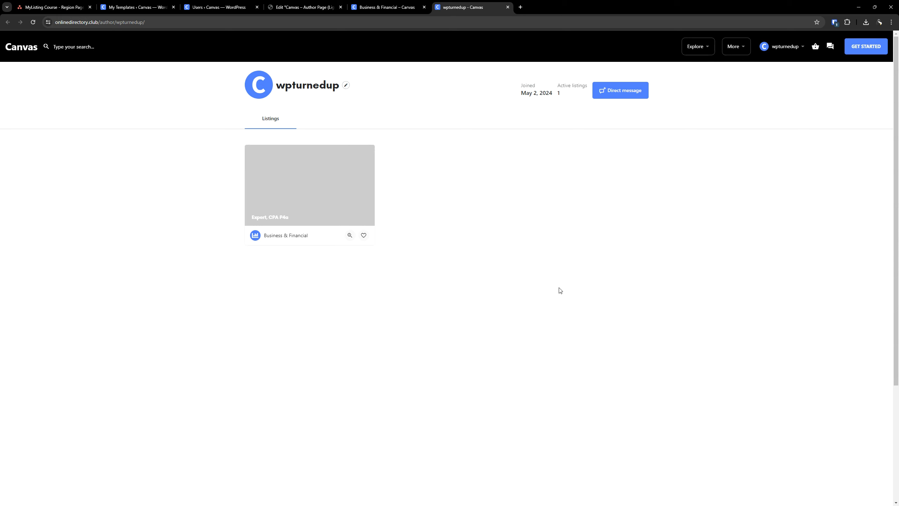
left_click(316, 7)
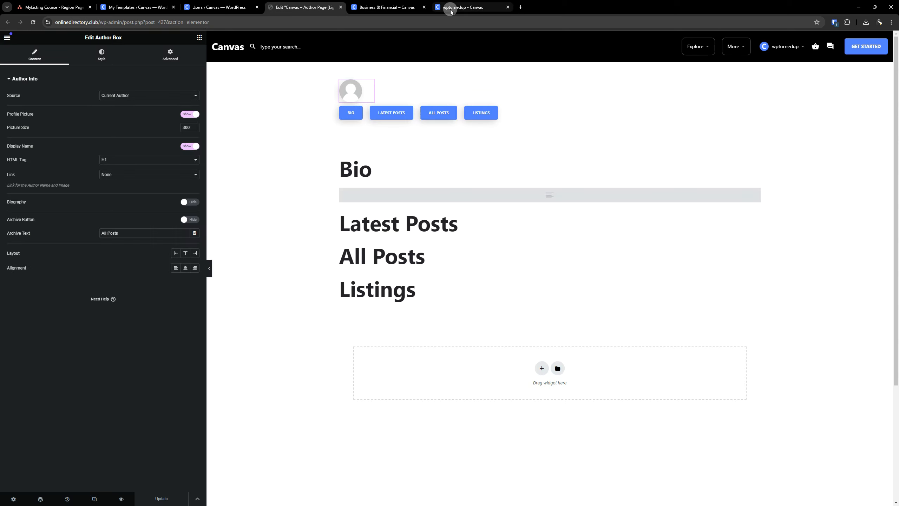
left_click(450, 8)
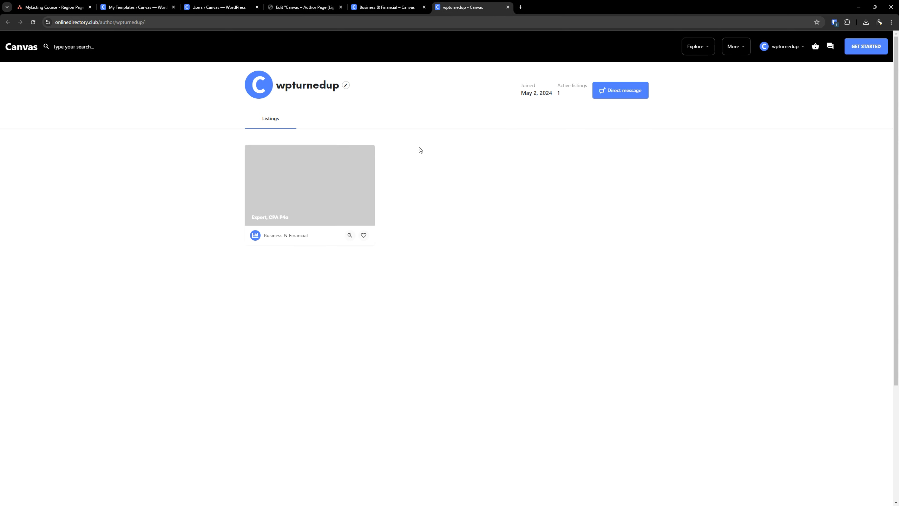
Add an Include display condition for archives to the Canvas – Author Page (Light Mode) template and update the template.
left_click(329, 12)
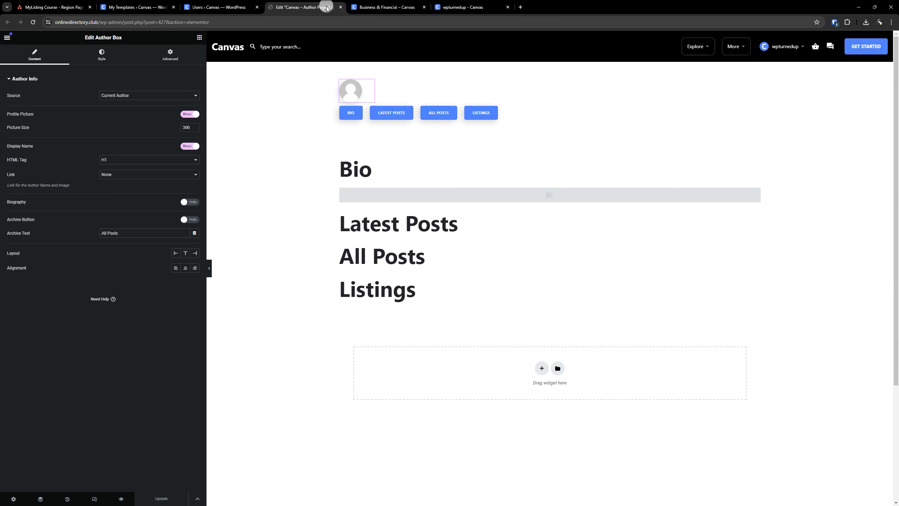
left_click(197, 497)
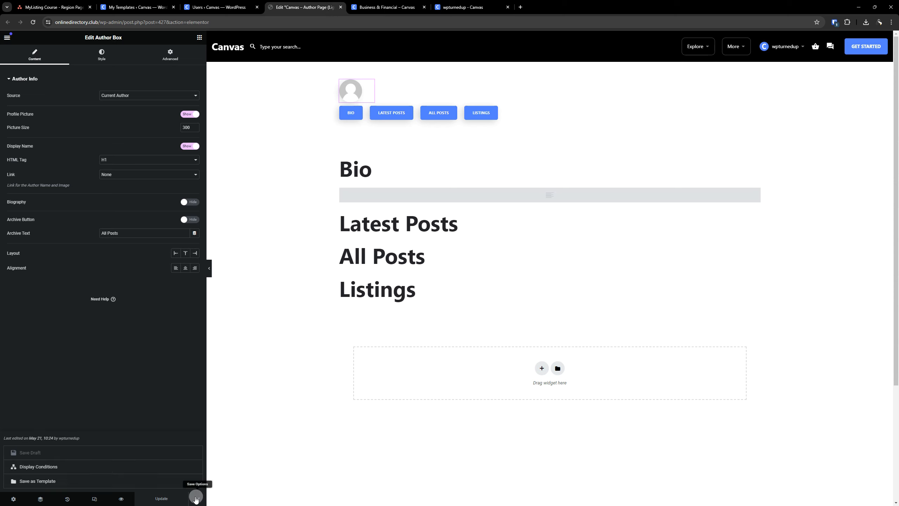
left_click(49, 466)
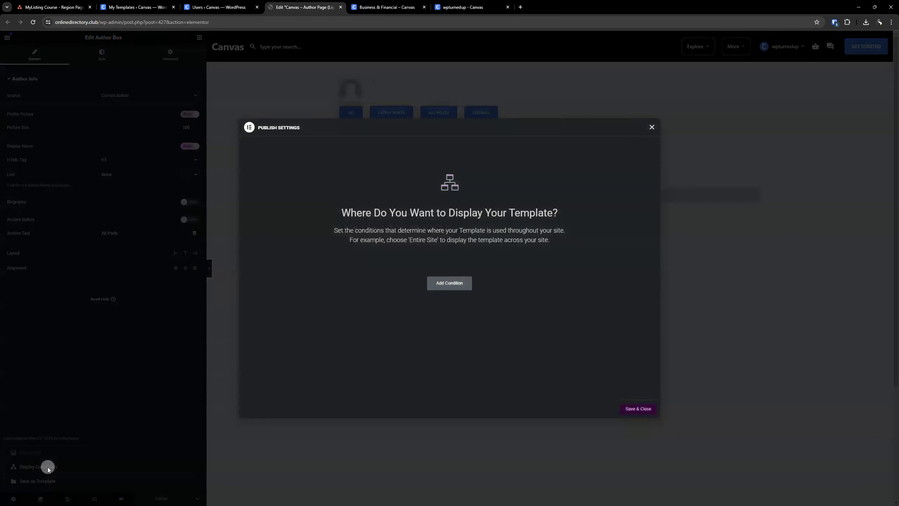
left_click(447, 284)
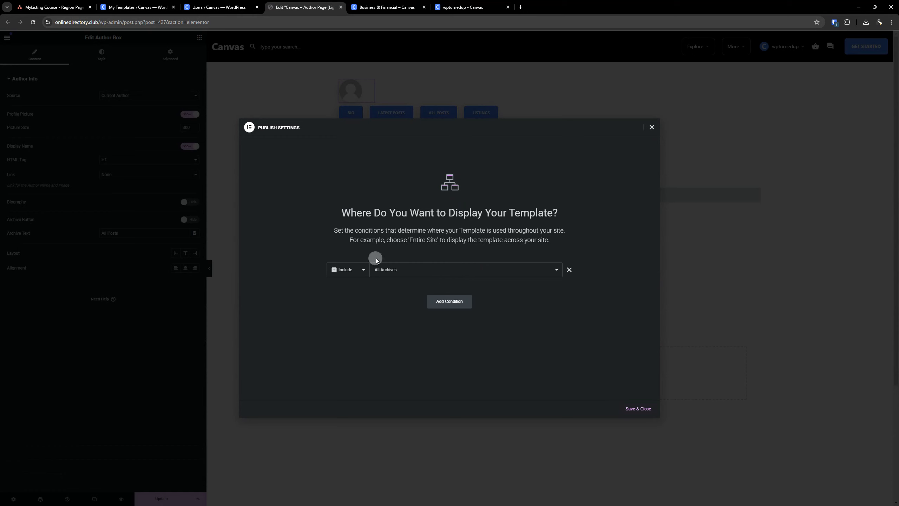
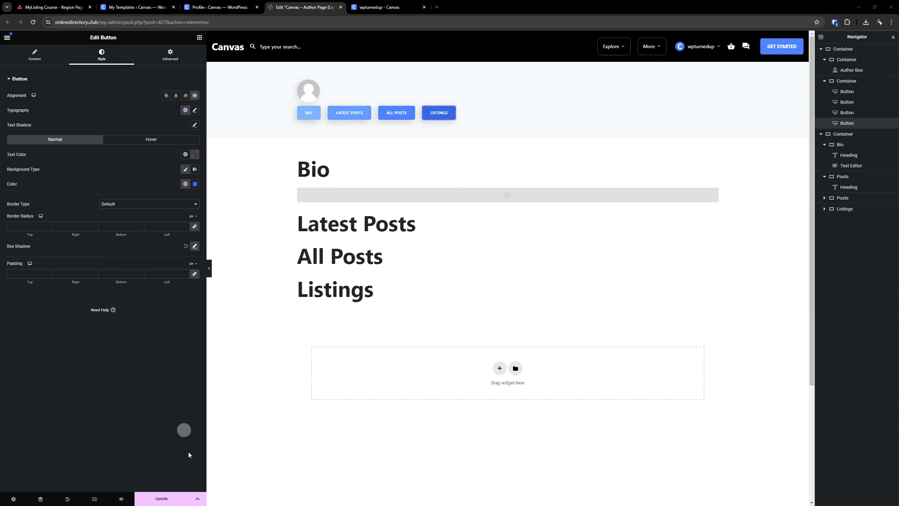
left_click(167, 497)
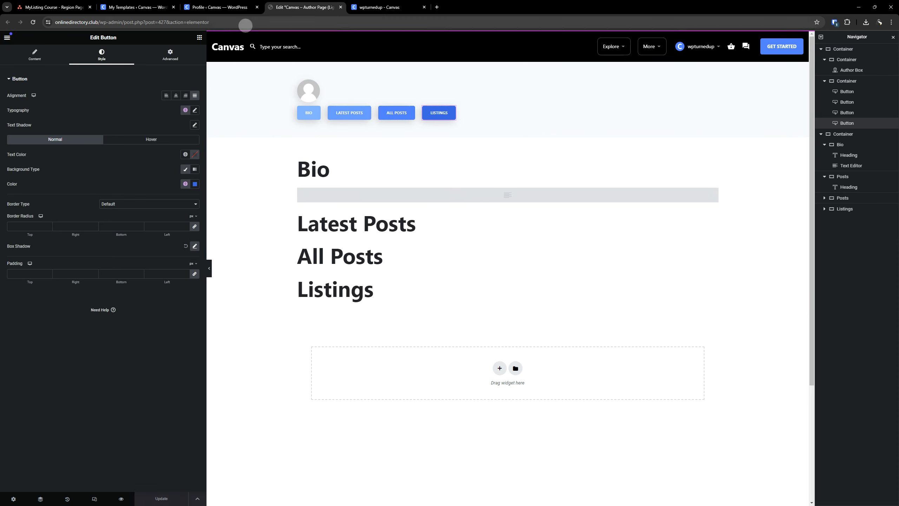
Search the WordPress plugin directory for "Dynamic.ooo - Dynamic Content for Elementor".
left_click(137, 7)
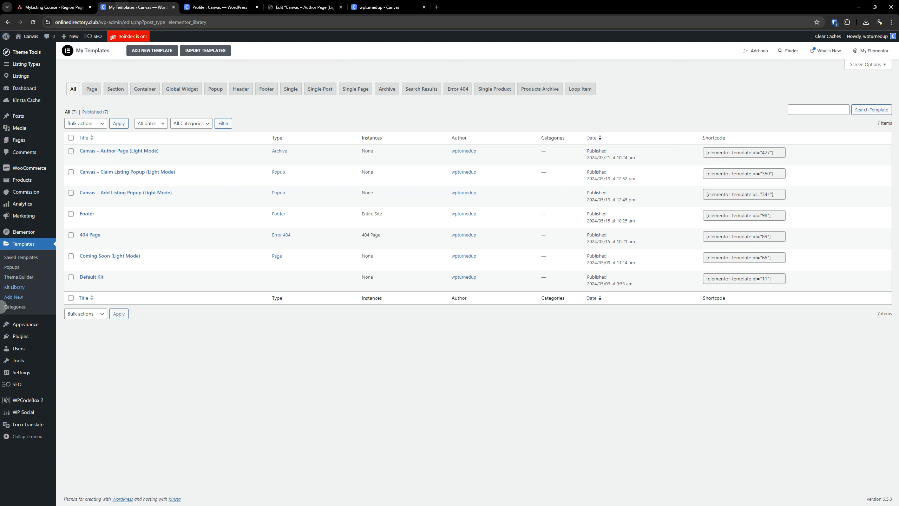
left_click(32, 336)
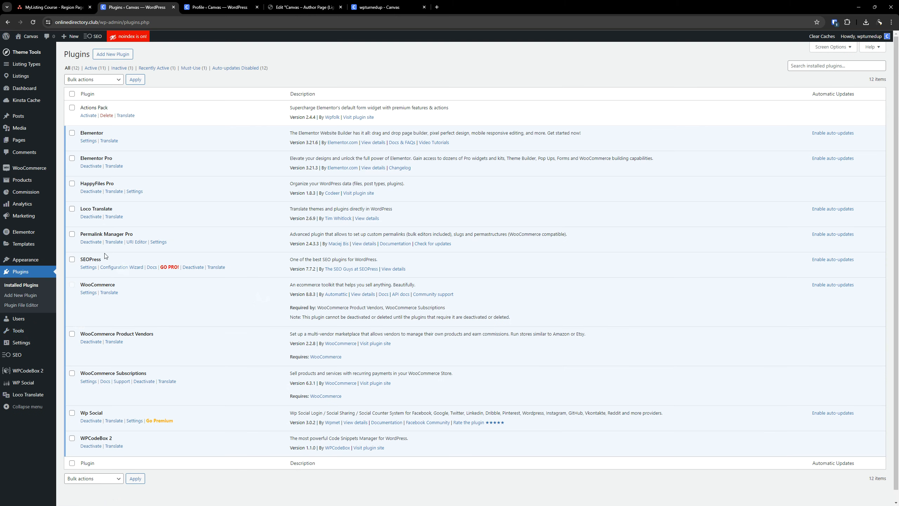
left_click(113, 55)
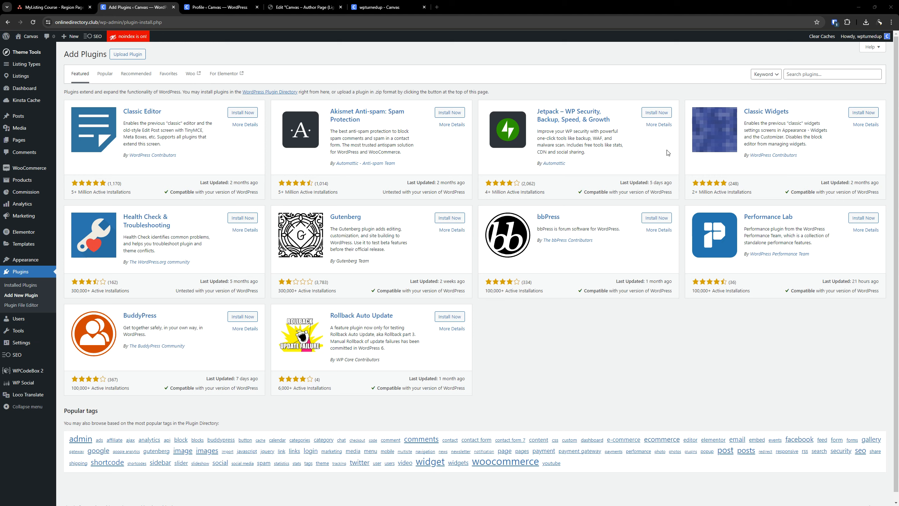
left_click(796, 75)
type("Dynamic.ooo - Dynamic Content for Elementor")
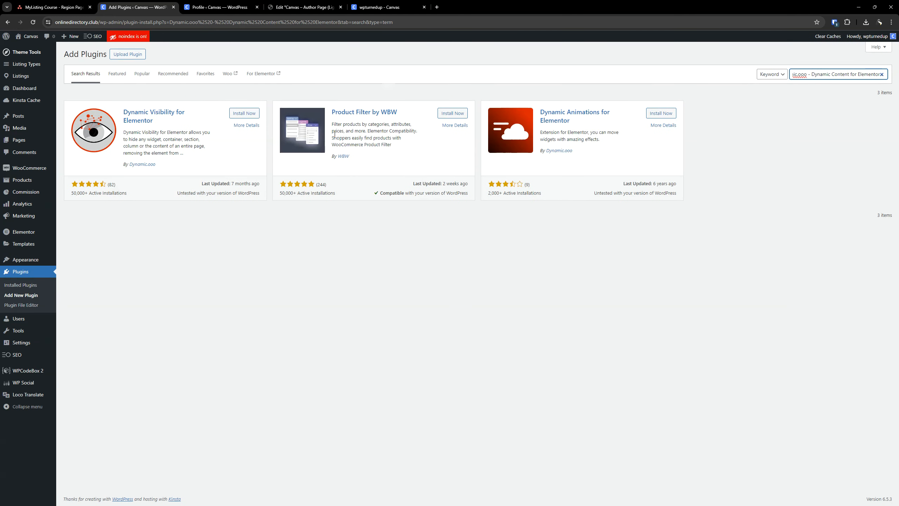
left_click(505, 290)
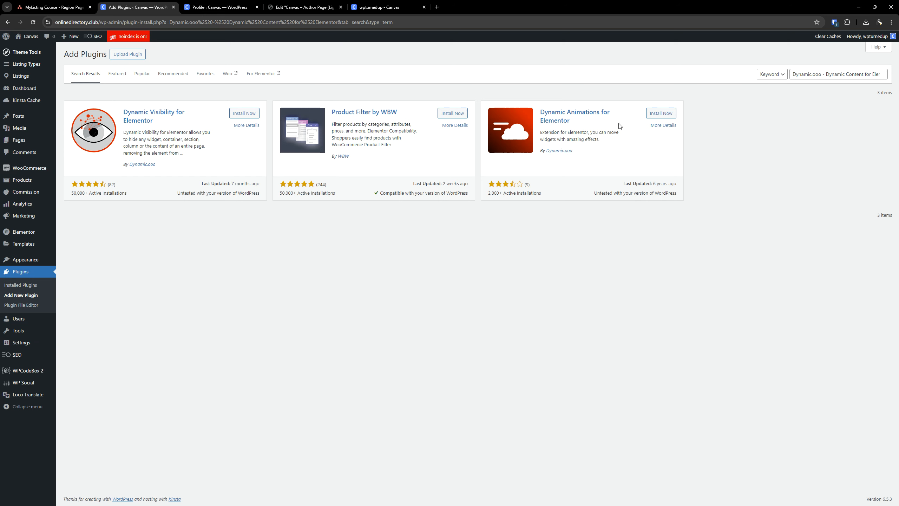
Upload dynamic-content-for-elementor.zip as a new plugin, install it and activate it.
left_click(134, 56)
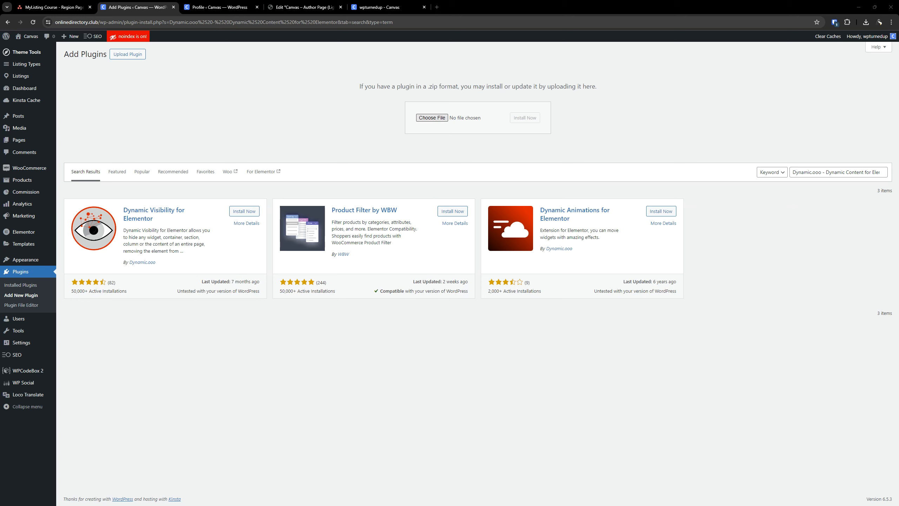
key("Return")
left_click(532, 118)
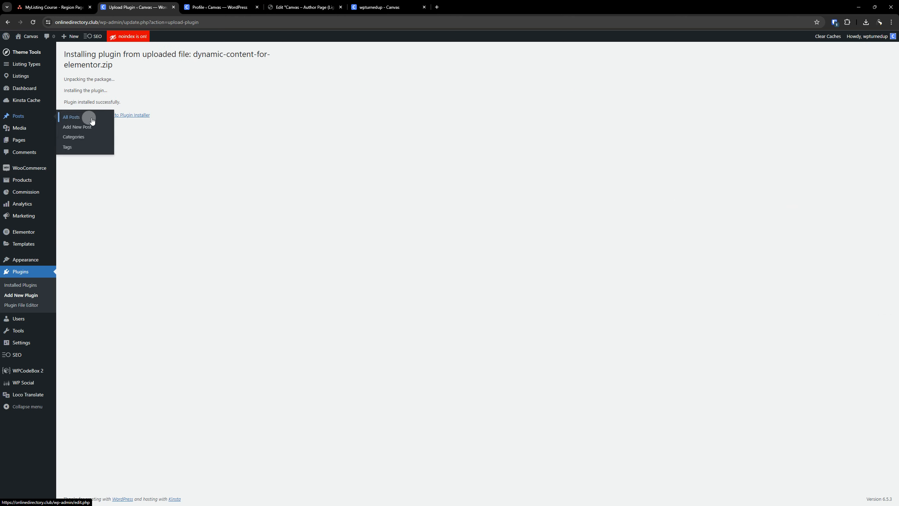
left_click(85, 118)
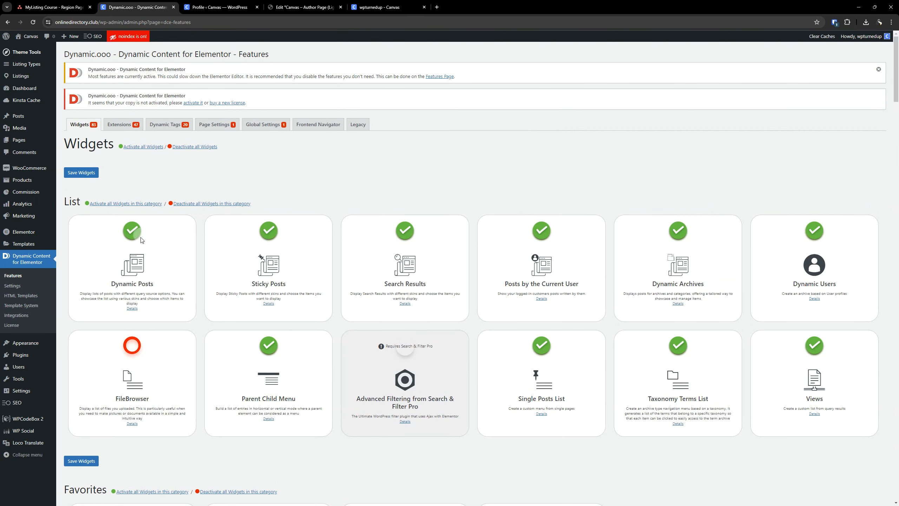
Review the widget features of Dynamic Content for Elementor and save the widget selection.
scroll(134, 289, "down", 5)
scroll(134, 290, "up", 5)
scroll(365, 231, "down", 1)
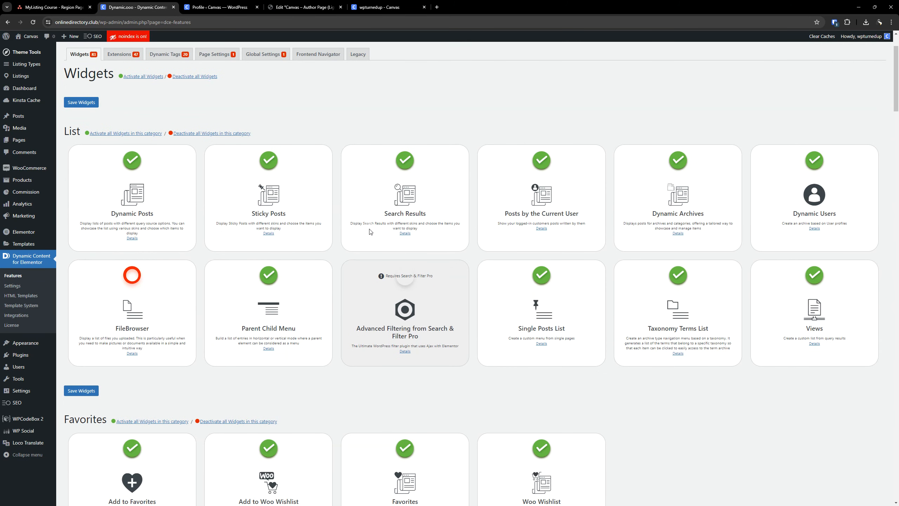
scroll(275, 182, "up", 1)
scroll(132, 343, "down", 11)
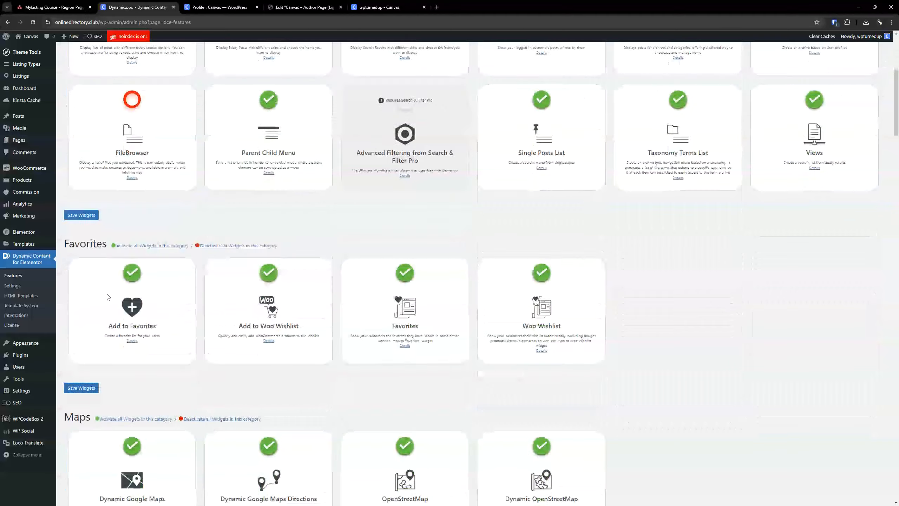
scroll(132, 343, "down", 13)
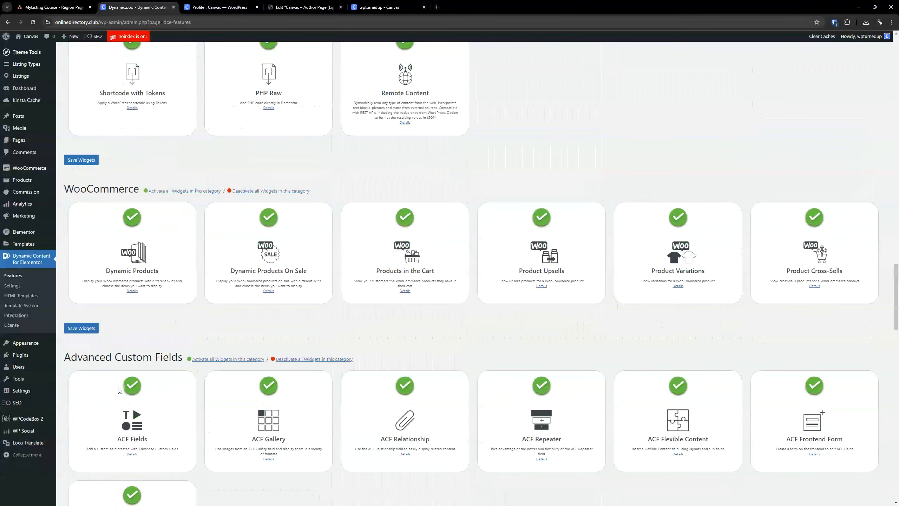
scroll(134, 378, "up", 10)
scroll(134, 378, "up", 15)
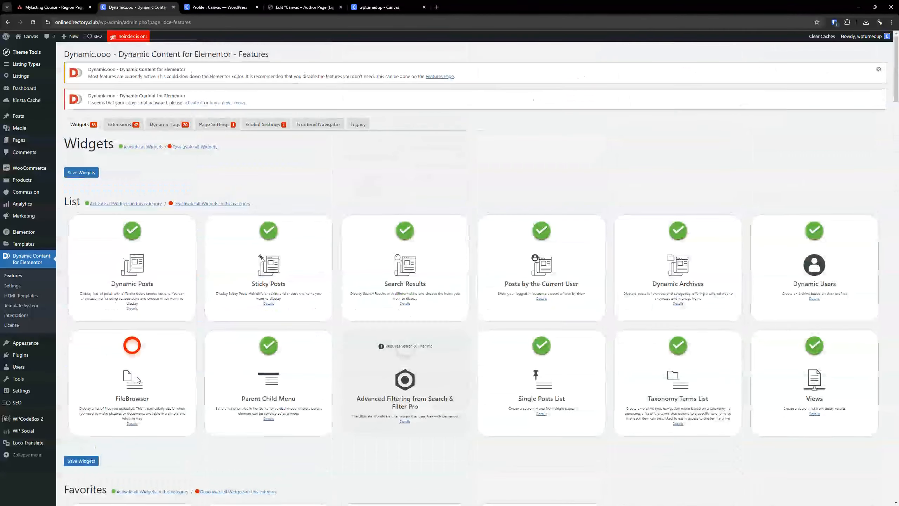
mouse_move(39, 225)
left_click(83, 173)
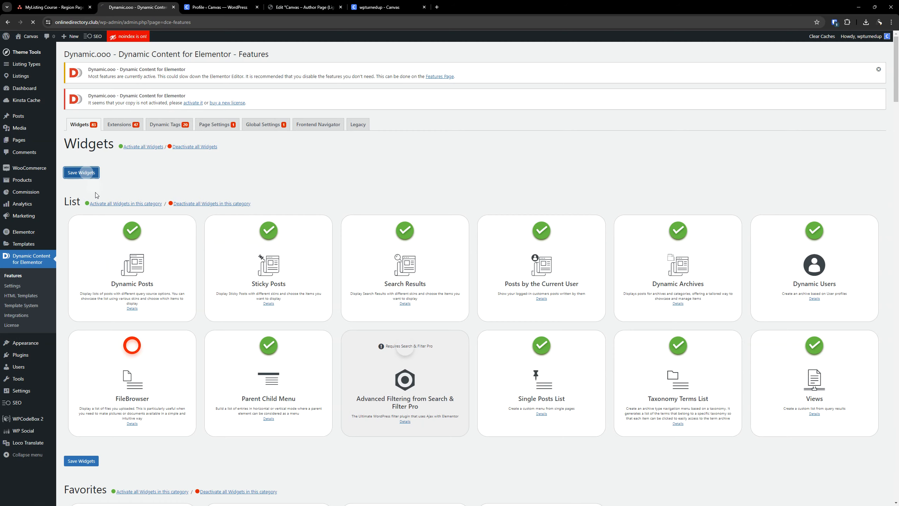
Reload the author page template in the Elementor editor and open the settings of the Text Editor under the Bio heading.
left_click(319, 5)
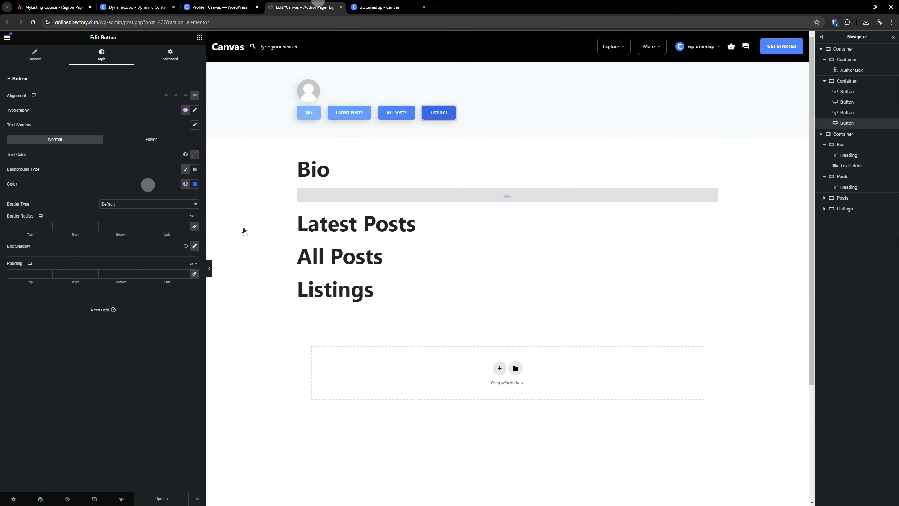
left_click(33, 22)
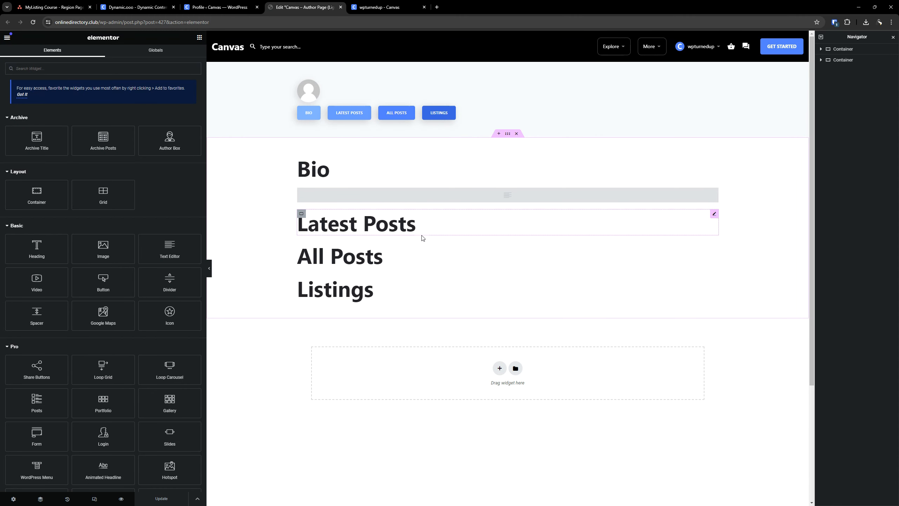
left_click(470, 194)
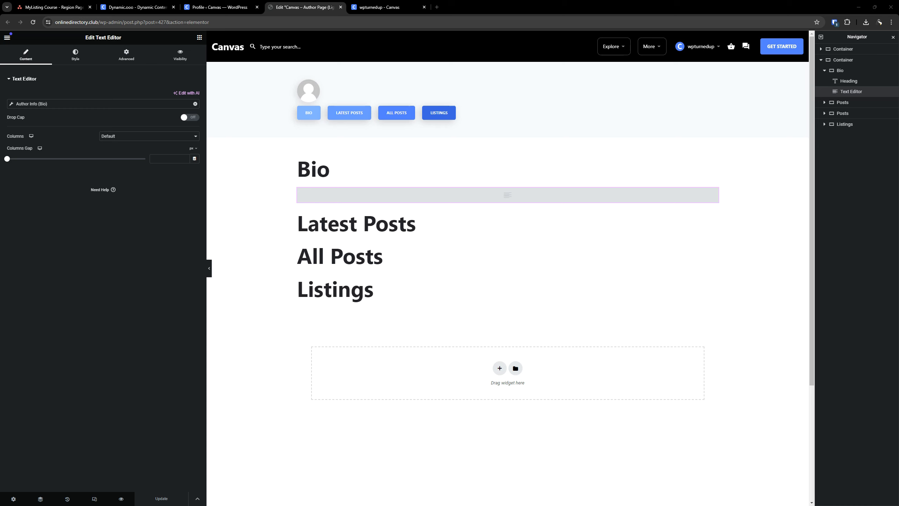
Open mylisting.club in a new tab and go to the Canvas page among its Starter Sites.
mouse_move(498, 4)
left_mouse_down()
mouse_move(516, 5)
mouse_move(495, 8)
left_mouse_up()
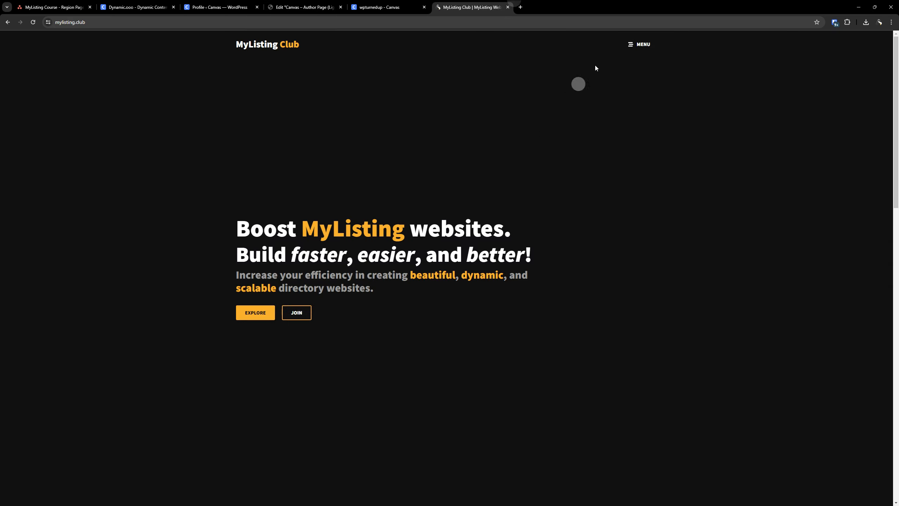
scroll(408, 217, "down", 2)
scroll(446, 205, "up", 2)
left_click(253, 312)
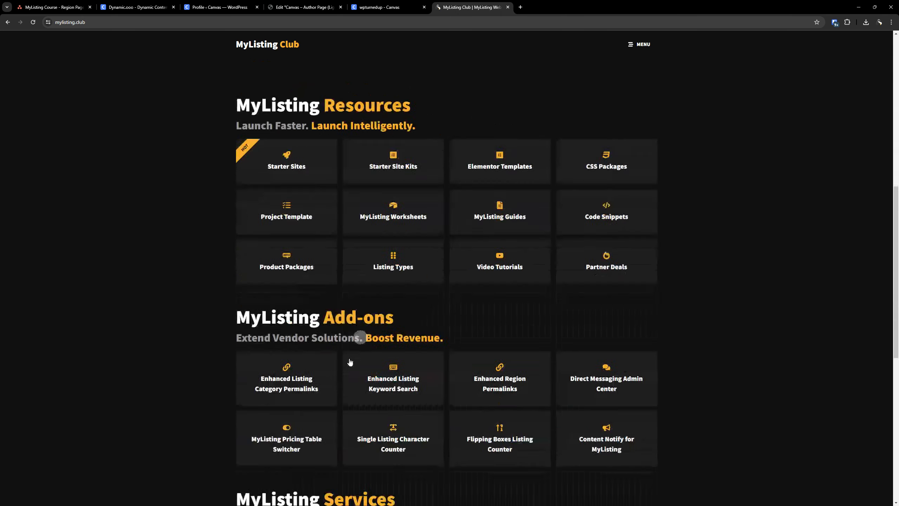
left_click(293, 138)
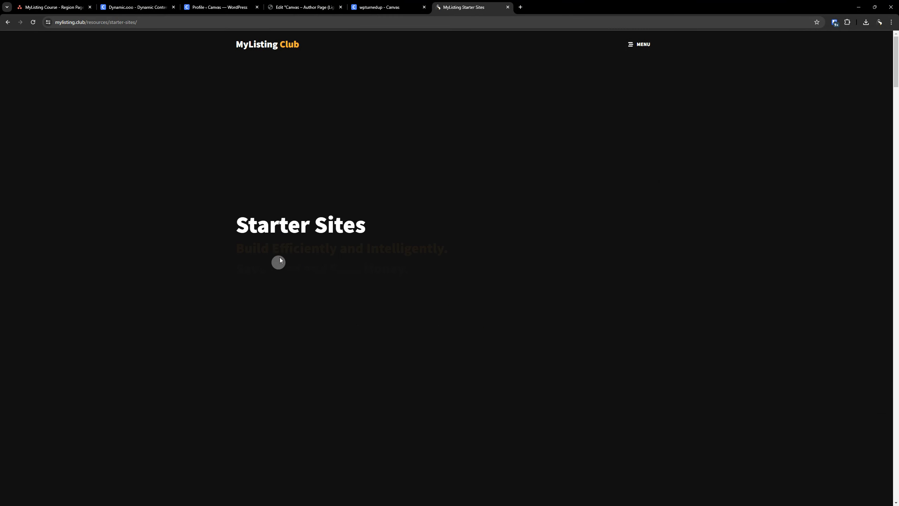
left_click(257, 212)
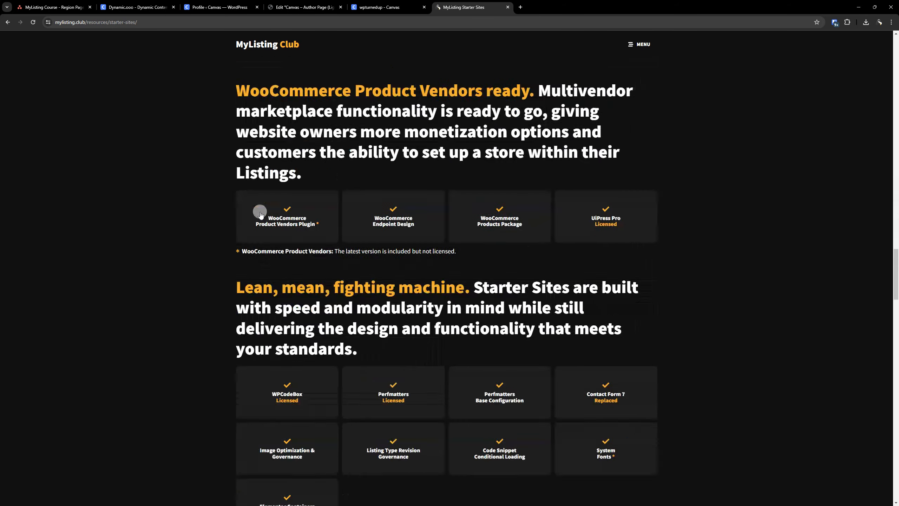
left_click(323, 163)
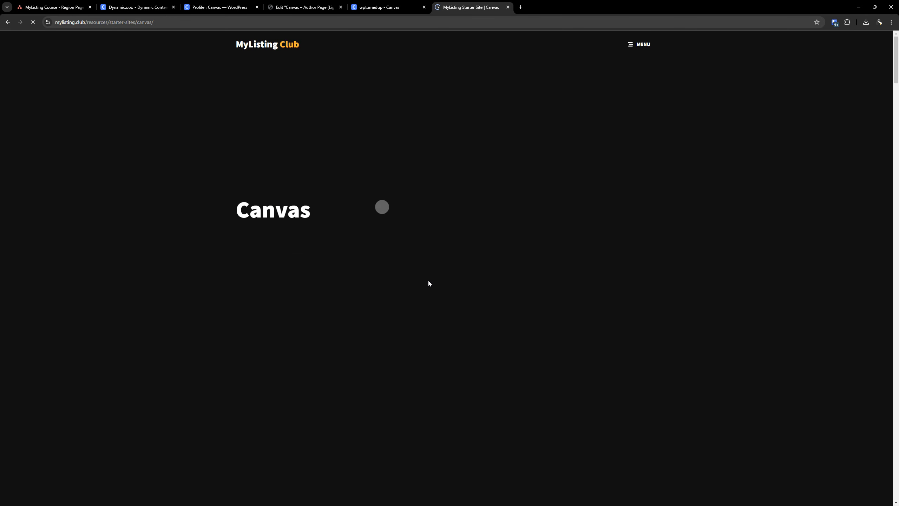
Browse the build notes on the Canvas starter site page and expand the Author Pages section.
scroll(307, 302, "down", 20)
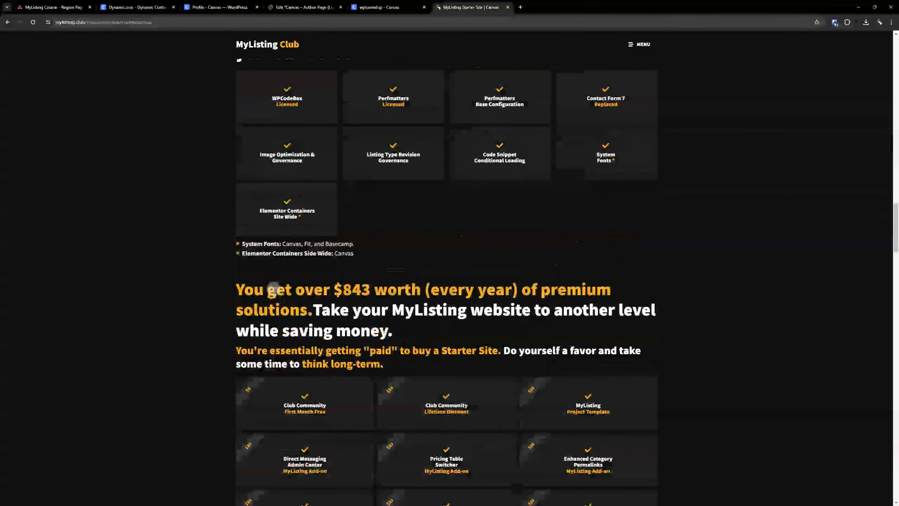
scroll(276, 293, "down", 20)
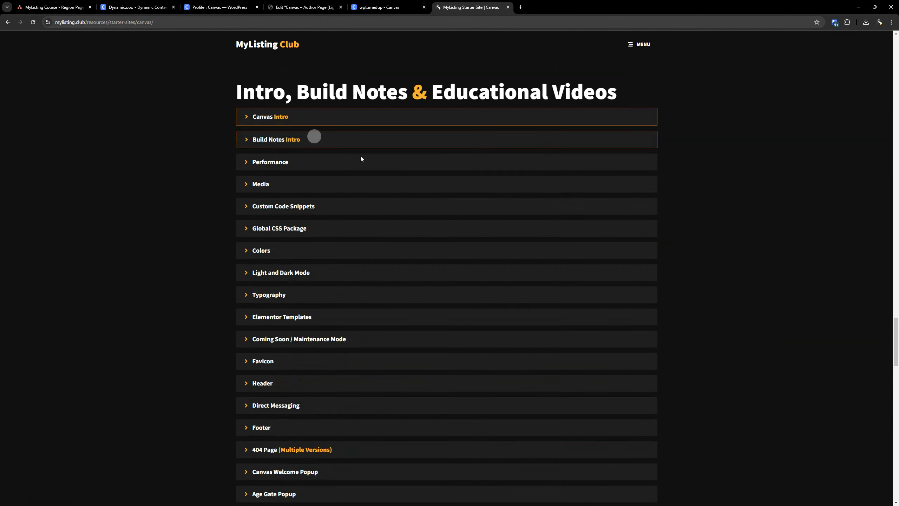
scroll(233, 241, "down", 8)
scroll(234, 242, "down", 10)
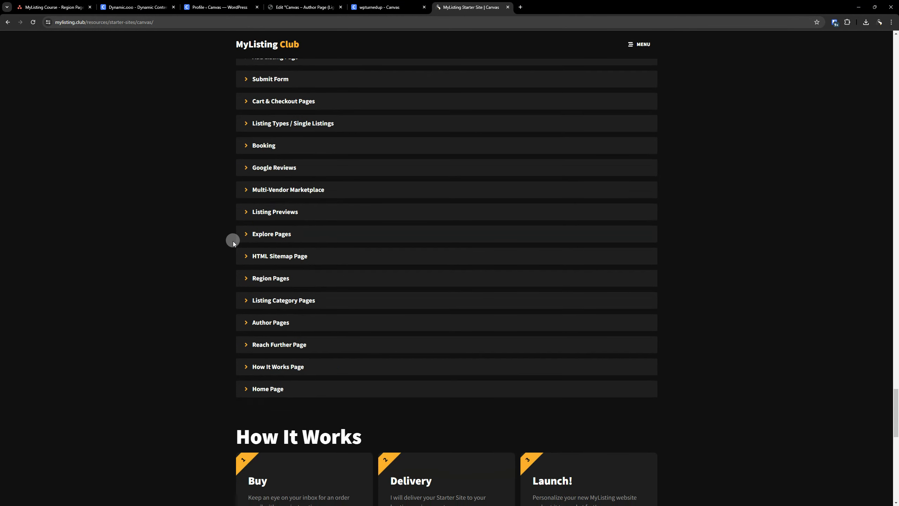
scroll(199, 281, "up", 10)
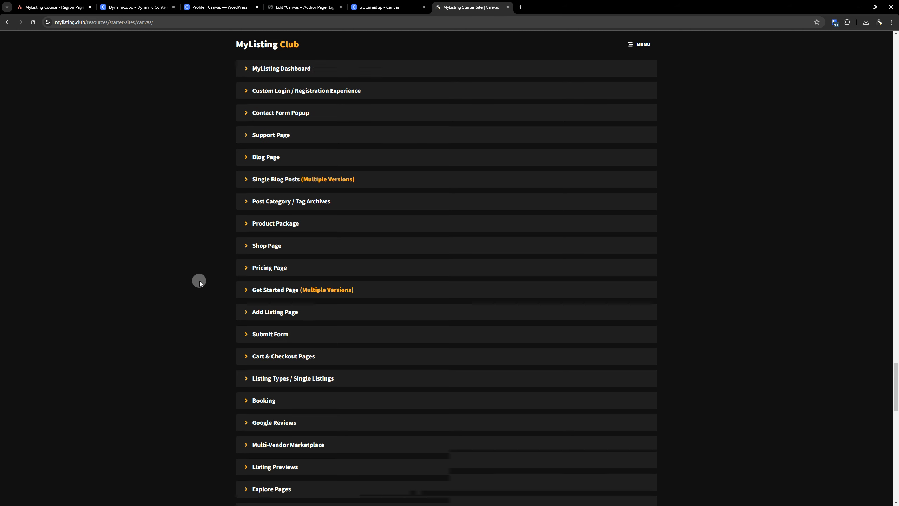
scroll(207, 186, "up", 3)
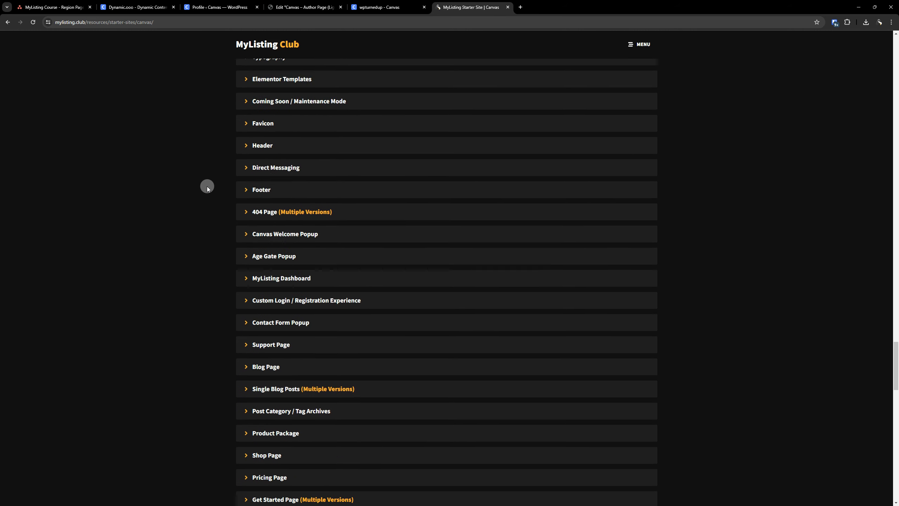
scroll(190, 183, "up", 5)
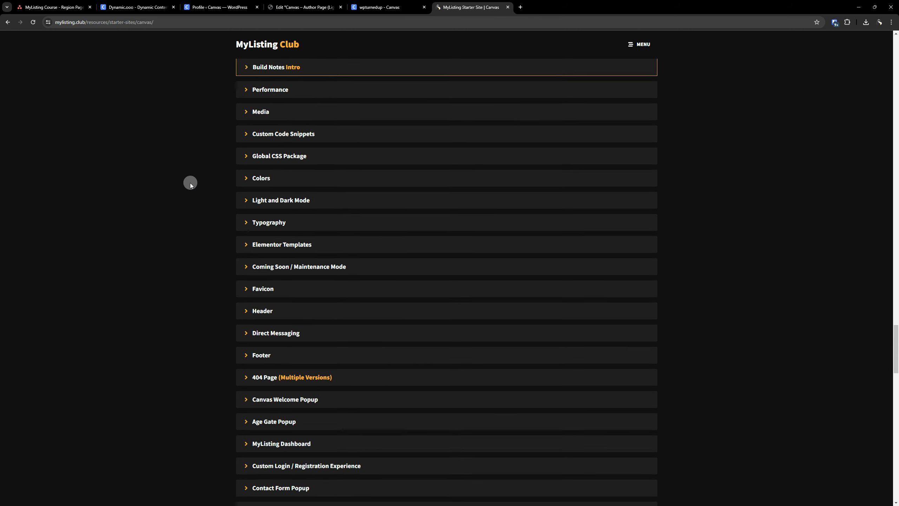
scroll(189, 182, "down", 4)
scroll(189, 183, "down", 2)
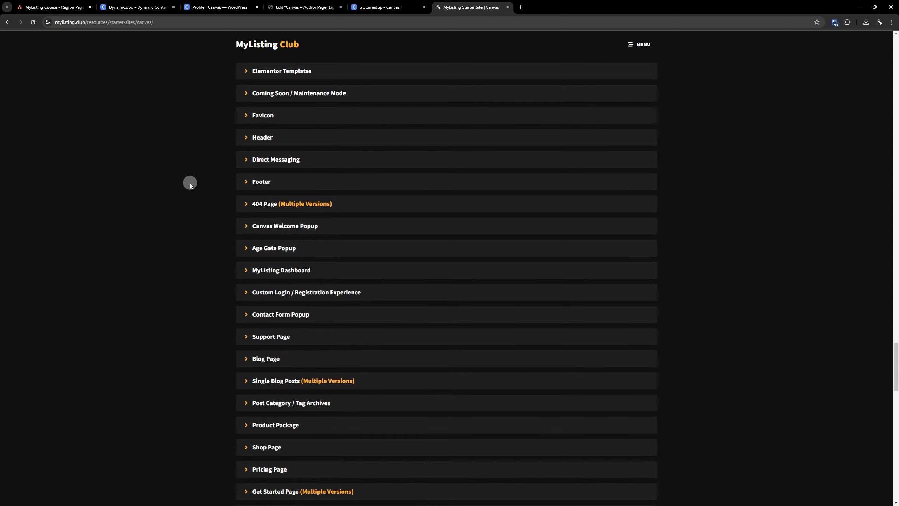
scroll(189, 183, "down", 1)
scroll(190, 184, "down", 5)
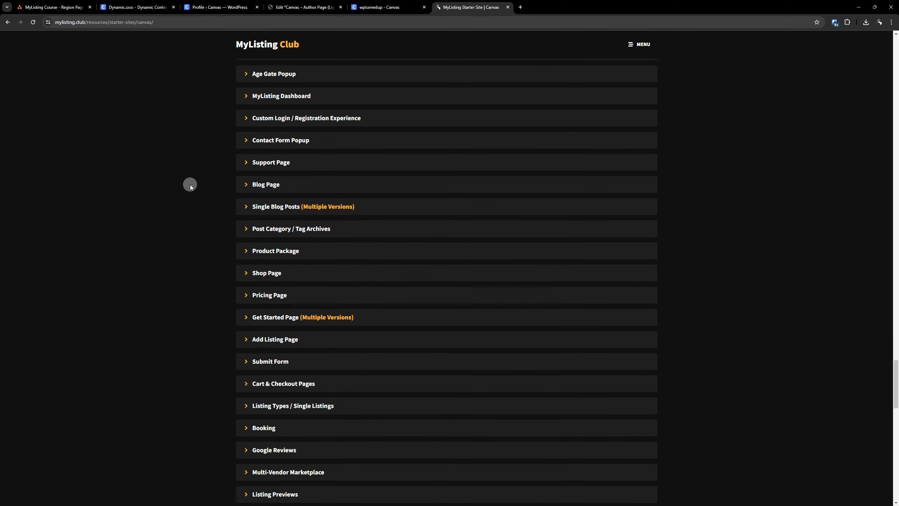
scroll(189, 184, "down", 5)
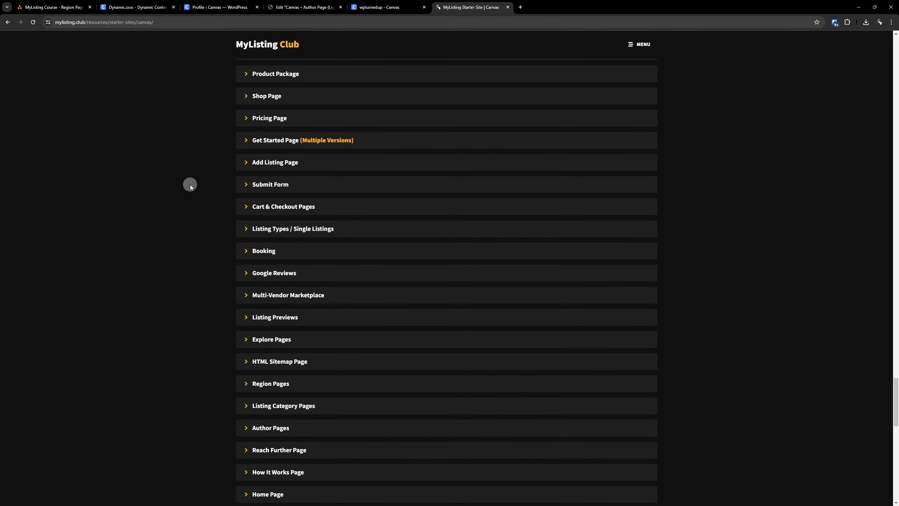
left_click(239, 353)
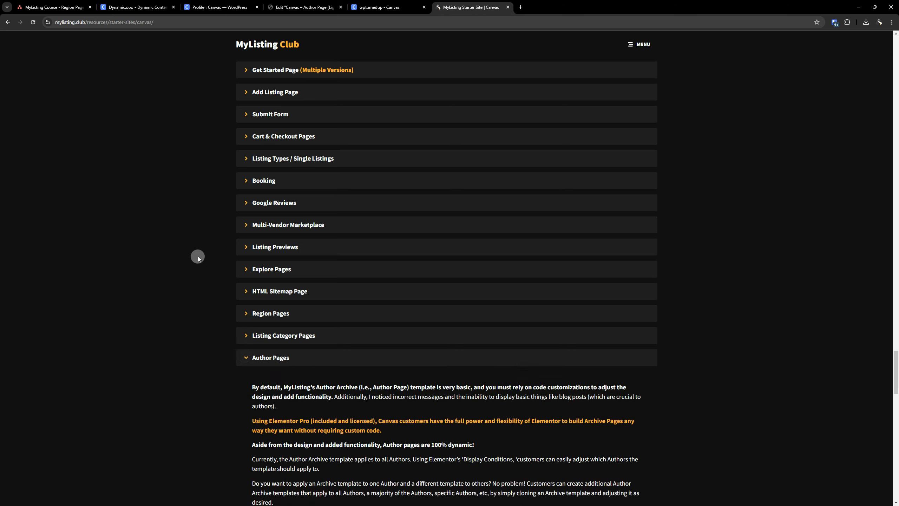
Read the Author Pages notes on Dynamic Content for Elementor, the dynamic elements and the Canvas author page templates.
scroll(198, 256, "down", 5)
scroll(323, 301, "down", 2)
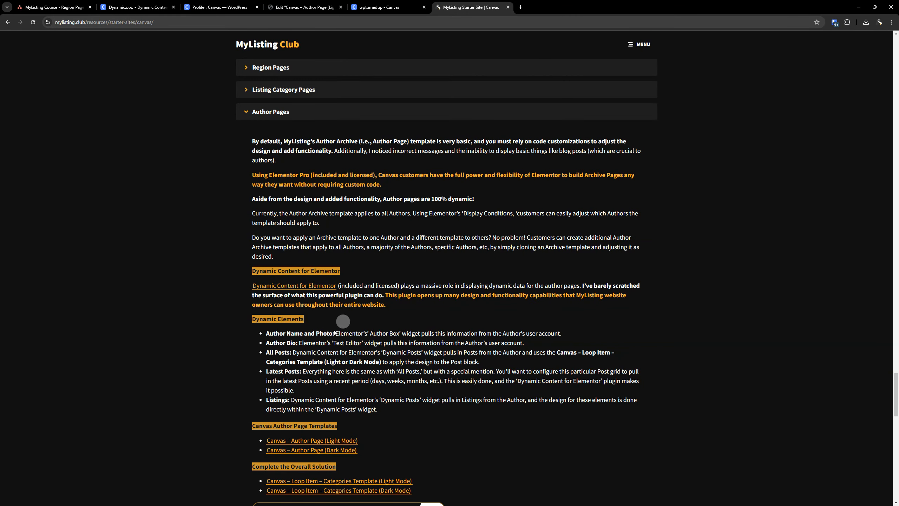
scroll(429, 318, "down", 2)
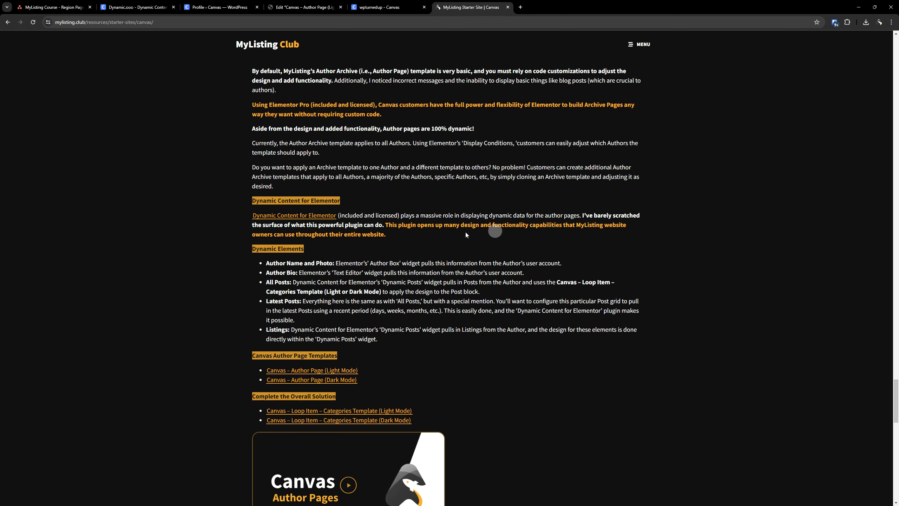
scroll(465, 235, "up", 5)
Close the author page template's Elementor editor and list all Elementor templates in the WordPress admin.
left_click(303, 7)
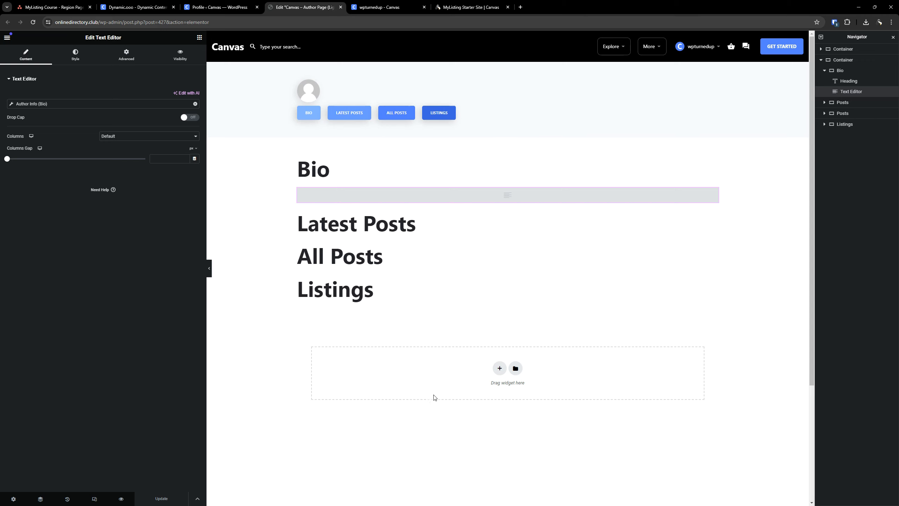
left_click(341, 7)
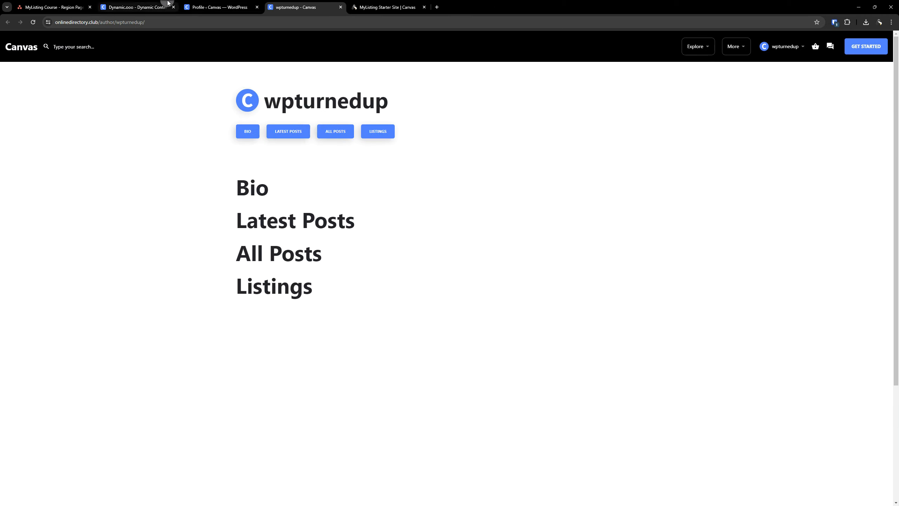
left_click(209, 2)
left_click(155, 2)
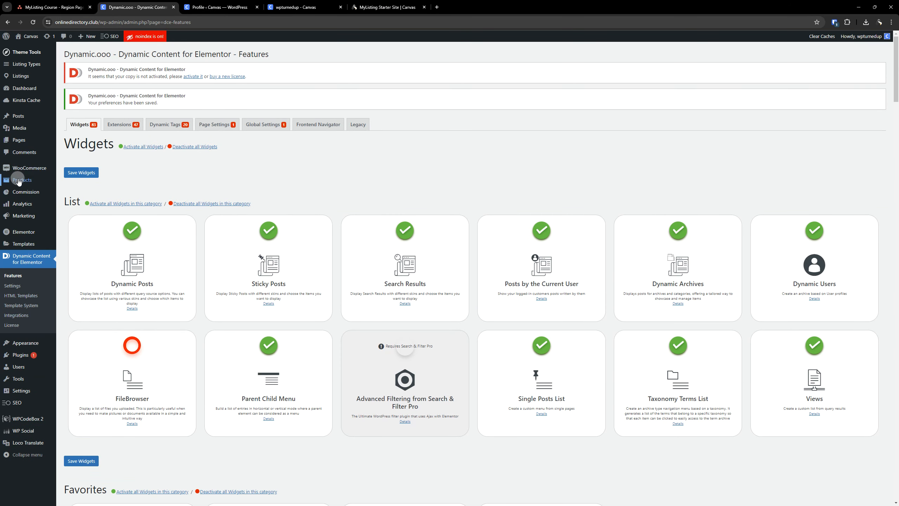
left_click(31, 247)
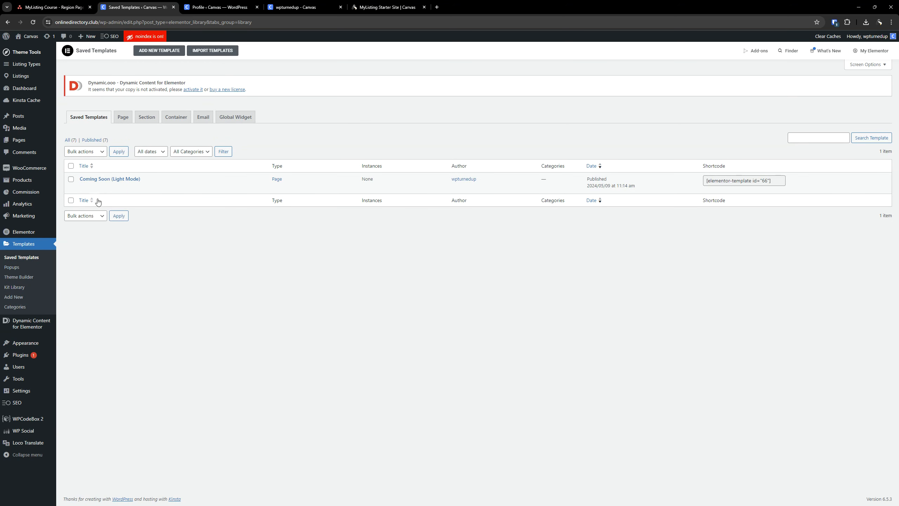
left_click(68, 139)
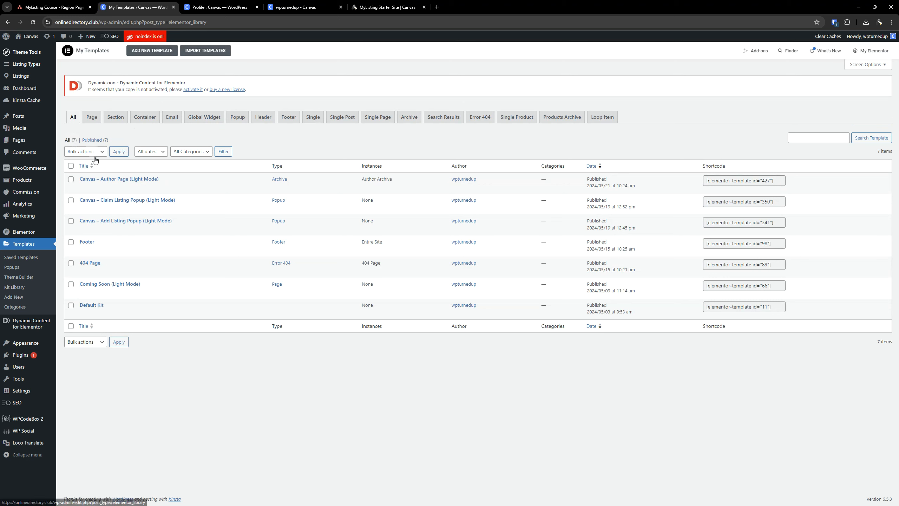
Move the Canvas – Author Page (Light Mode) template to the trash and permanently delete it.
left_click(119, 187)
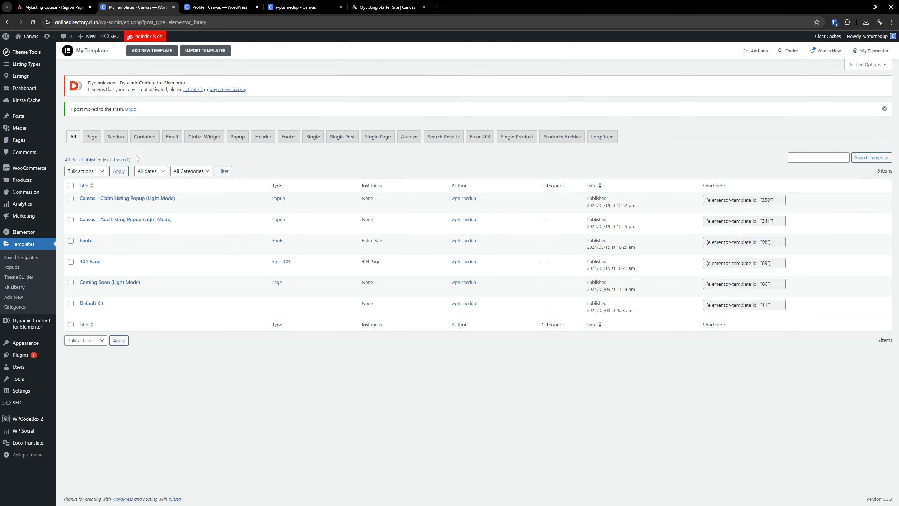
left_click(122, 159)
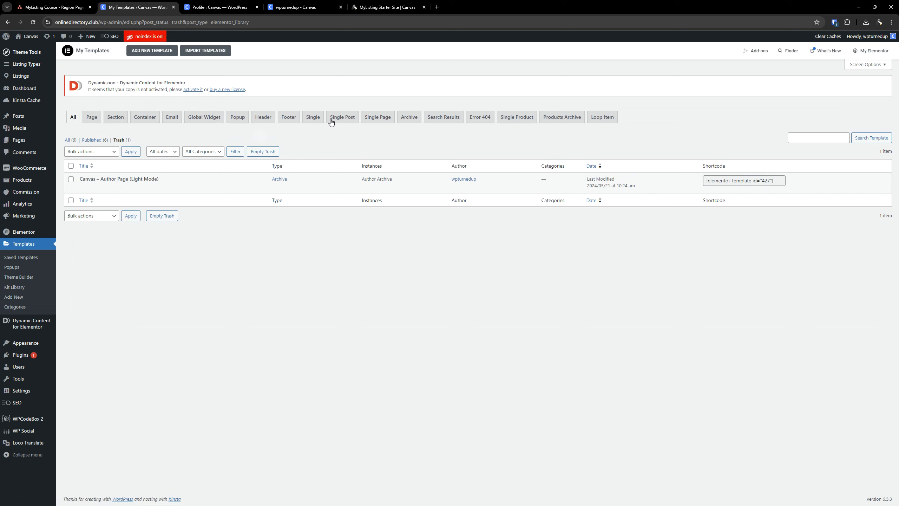
left_click(263, 152)
Import the author page's Elementor template JSON file from the Downloads folder into the template library.
left_click(214, 53)
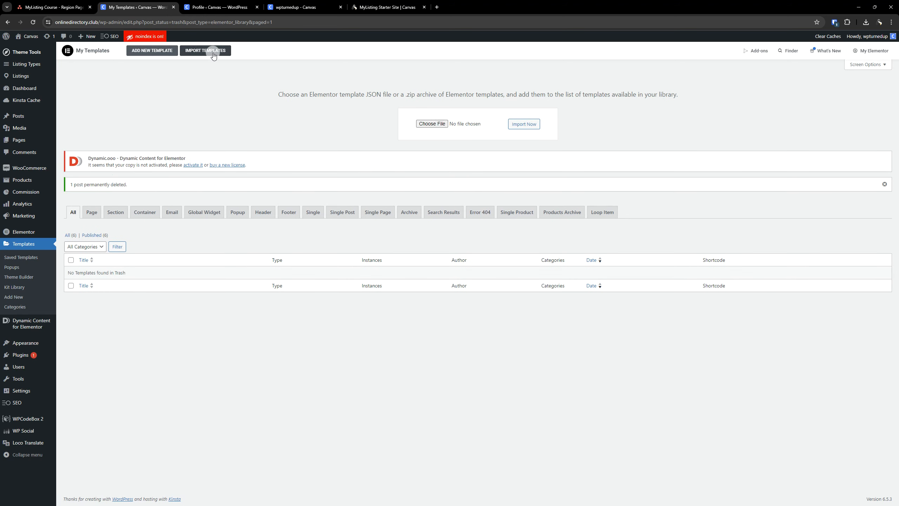
left_click(432, 124)
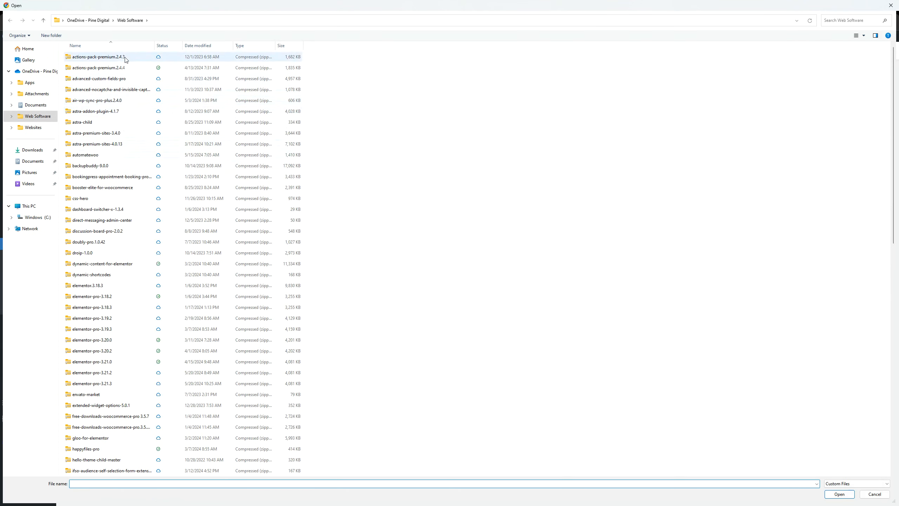
left_click(32, 150)
double_click(101, 67)
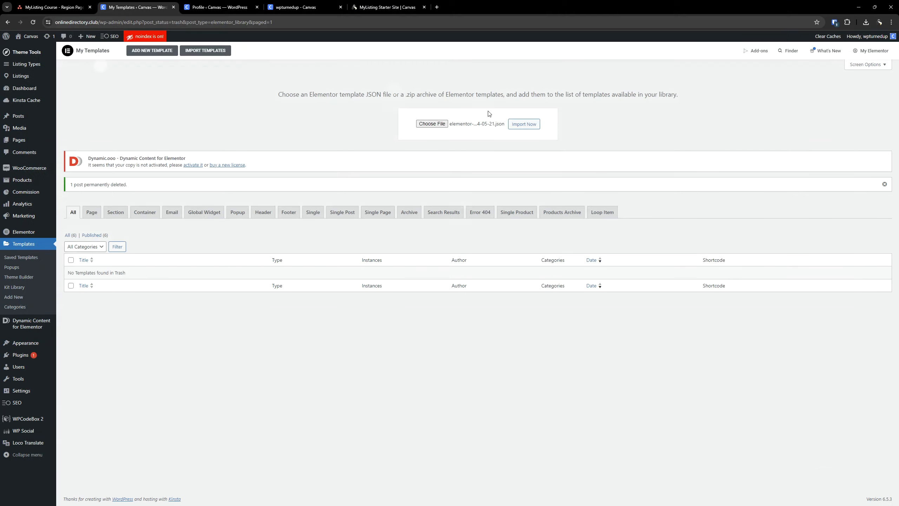
left_click(522, 126)
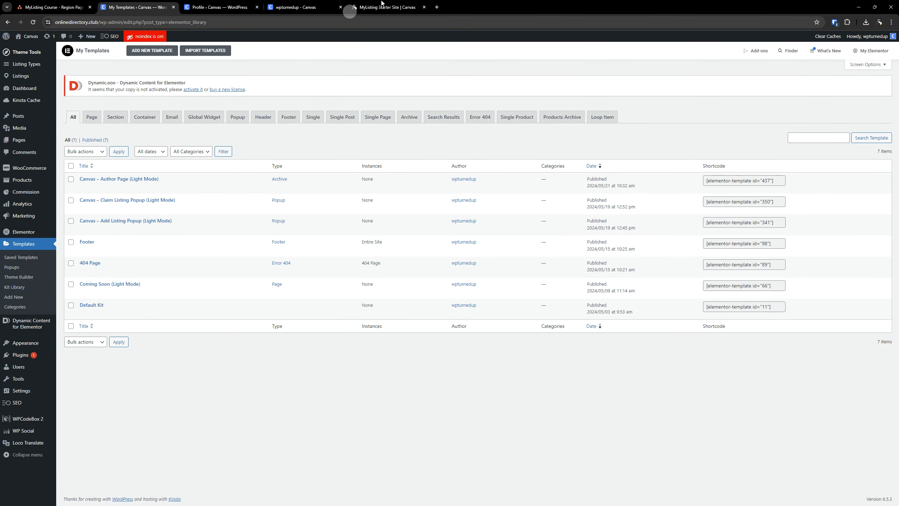
Return to the user profile and update it to save its biographical info.
left_click(382, 7)
left_click(224, 5)
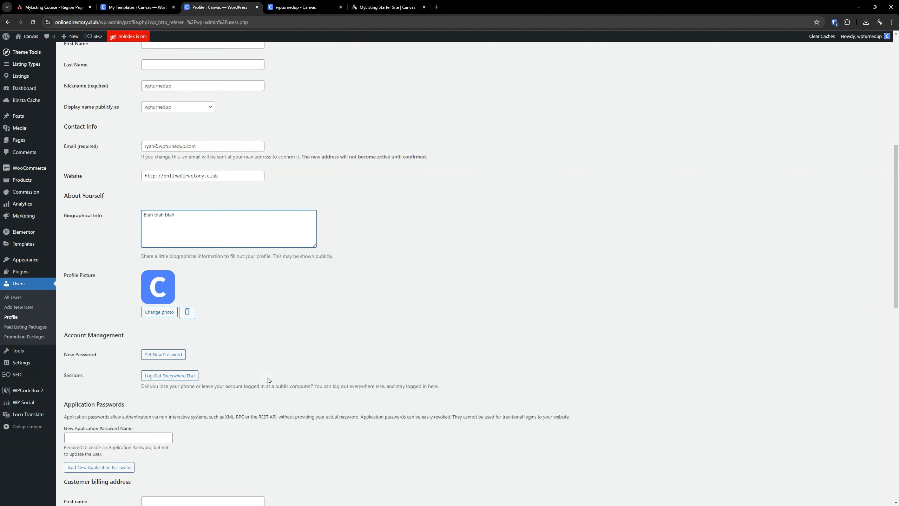
left_click(375, 279)
scroll(255, 314, "down", 12)
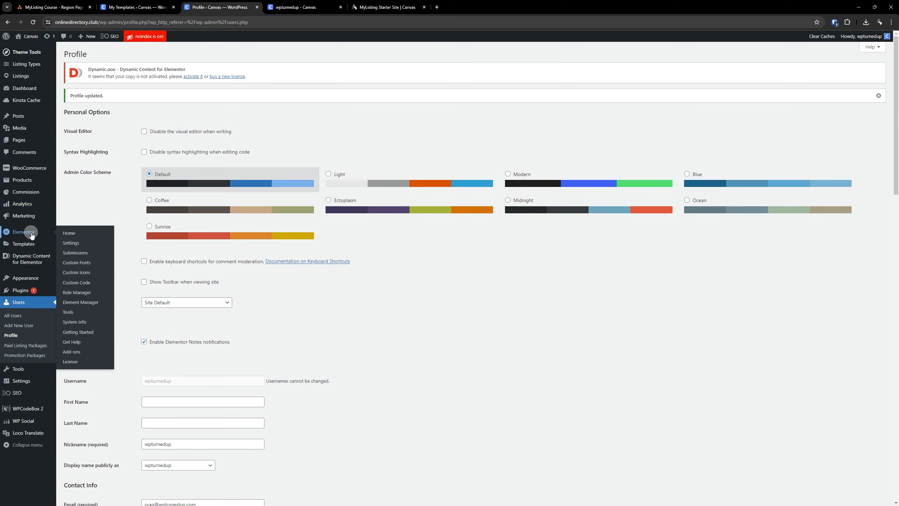
Open the Canvas – Author Page (Light Mode) template in a new Elementor tab and inspect its Latest Posts Dynamic Posts and Bio Text Editor widgets.
left_click(30, 248)
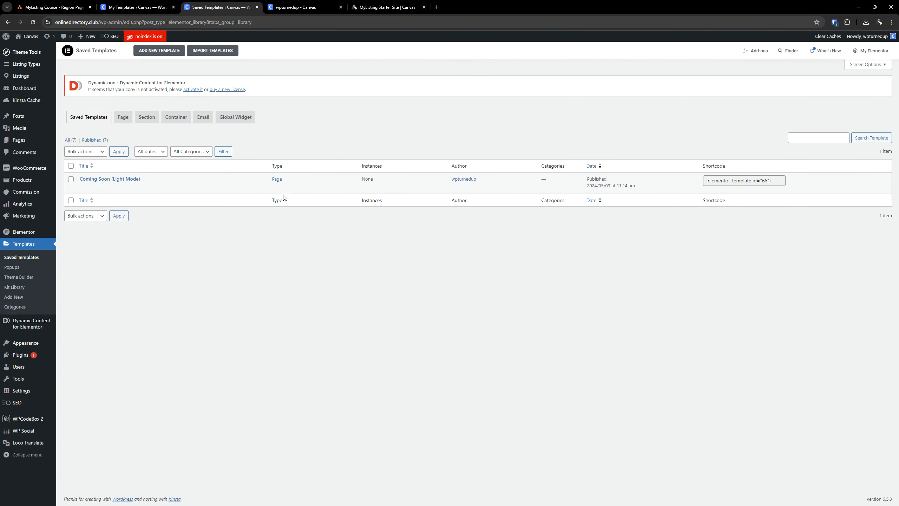
left_click(68, 140)
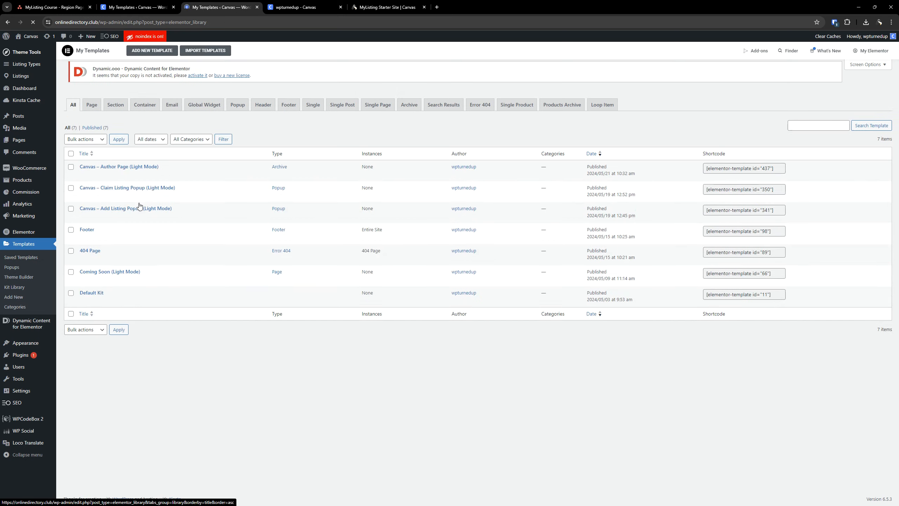
right_click(214, 187)
right_click(200, 186)
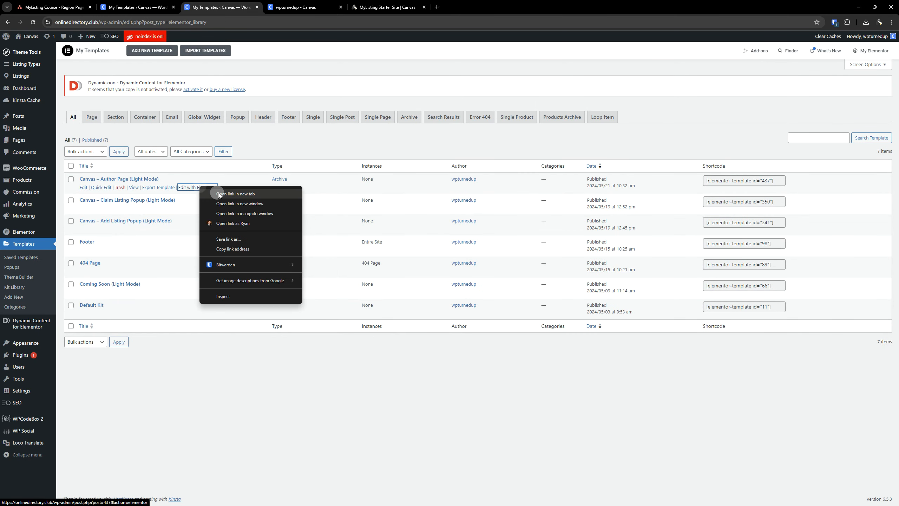
left_click(227, 189)
left_click(306, 2)
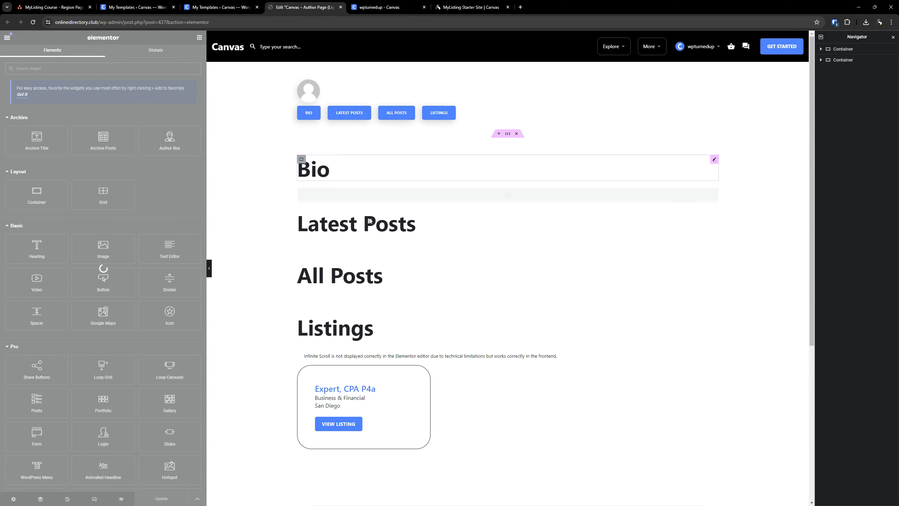
left_click(406, 243)
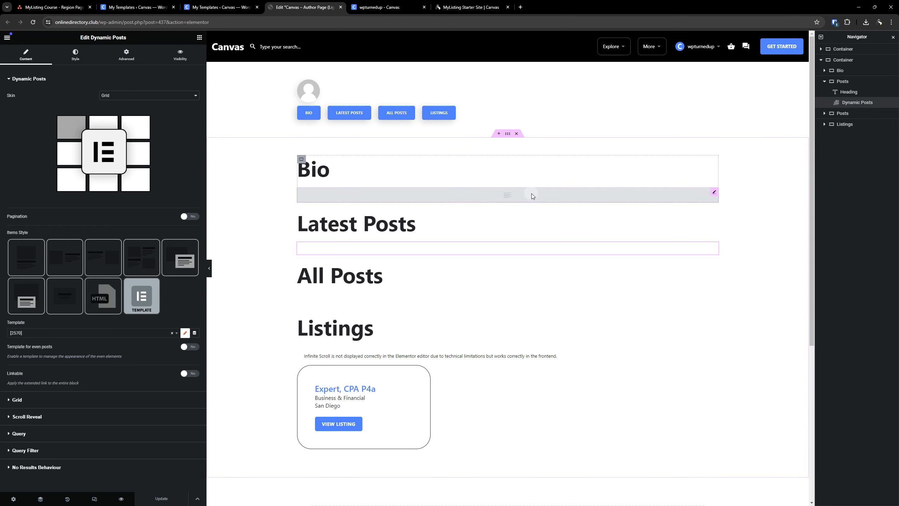
left_click(553, 196)
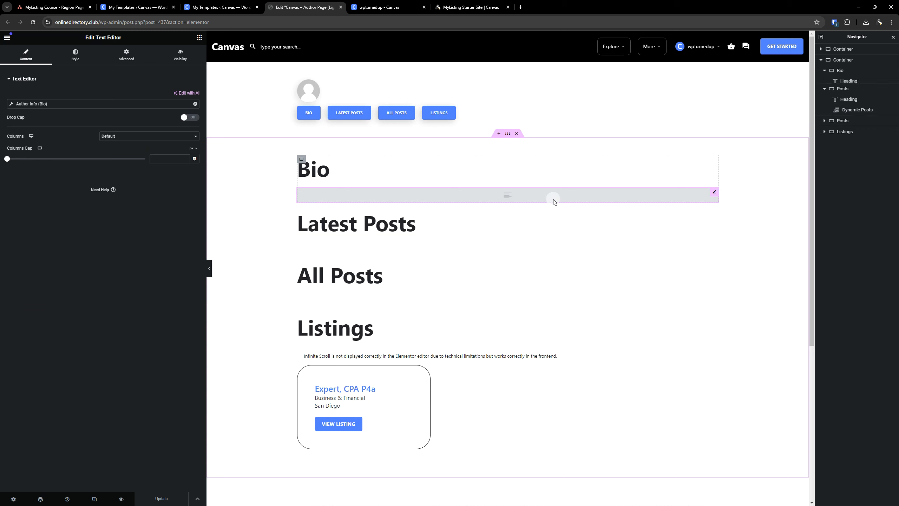
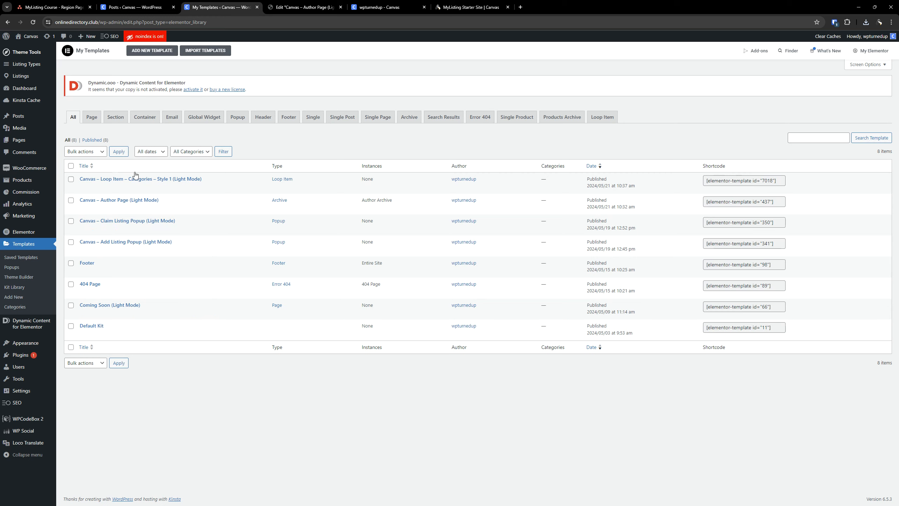
Reload the author page template in the Elementor editor and open the settings of the Dynamic Posts widget under Latest Posts.
left_click(301, 7)
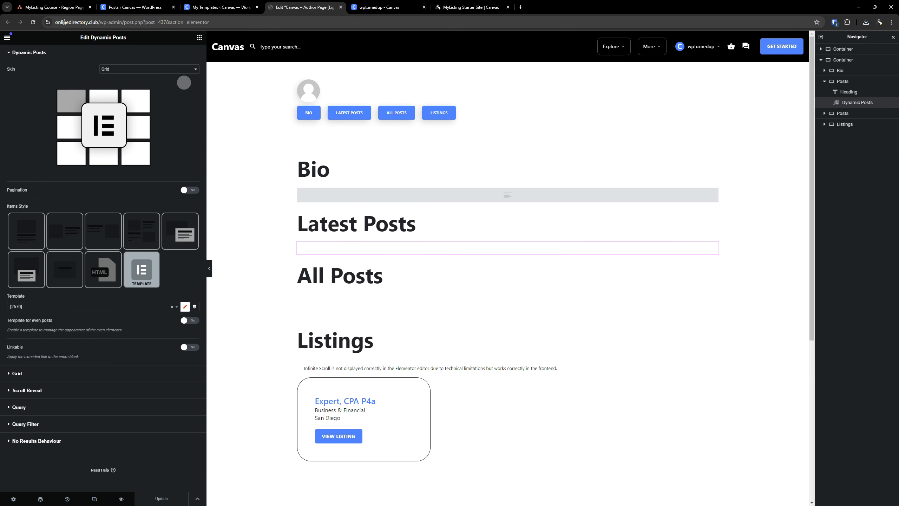
left_click(36, 23)
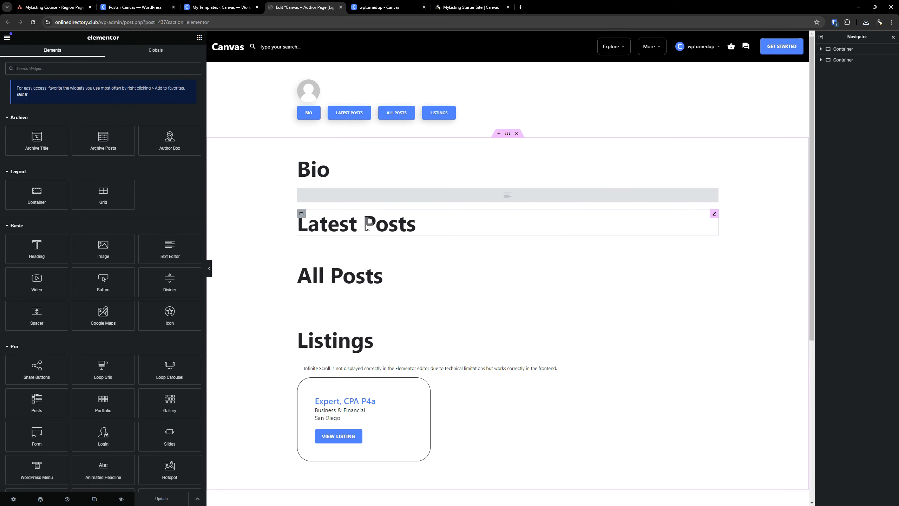
left_click(370, 249)
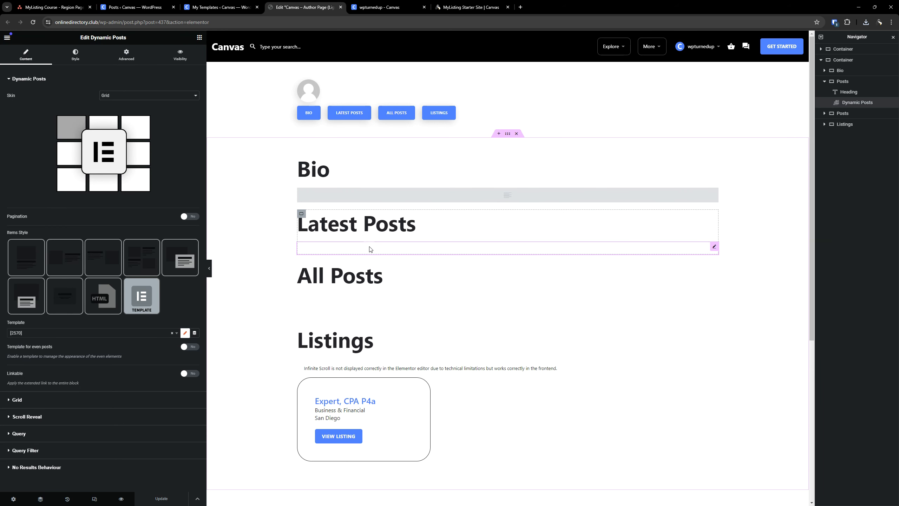
Set the Latest Posts Dynamic Posts template to Canvas - Loop Item - Categories - Style 1 (Light Mode), searching for "loop".
scroll(106, 276, "down", 1)
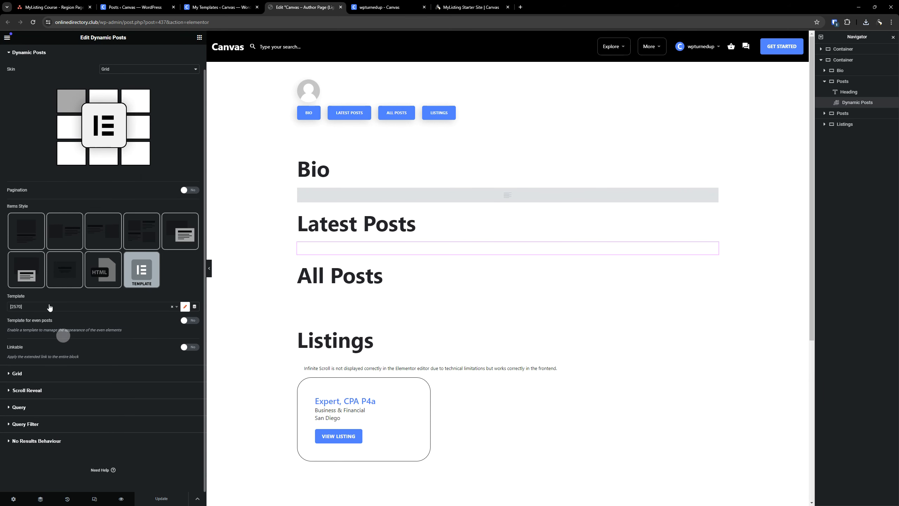
left_click(29, 306)
left_click(22, 307)
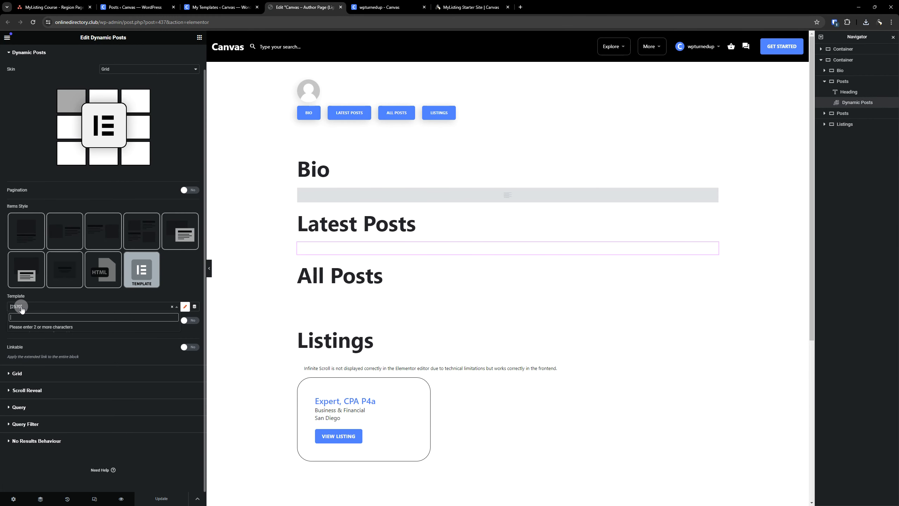
type("loop")
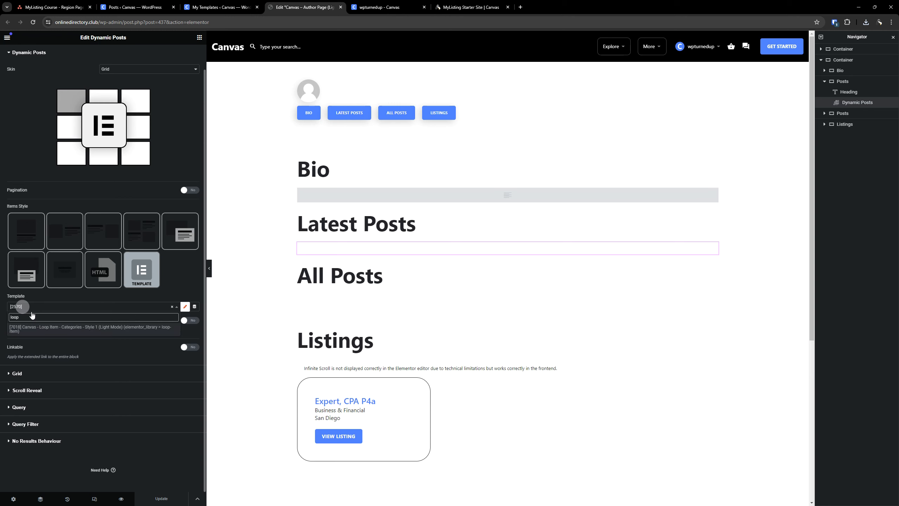
left_click(43, 327)
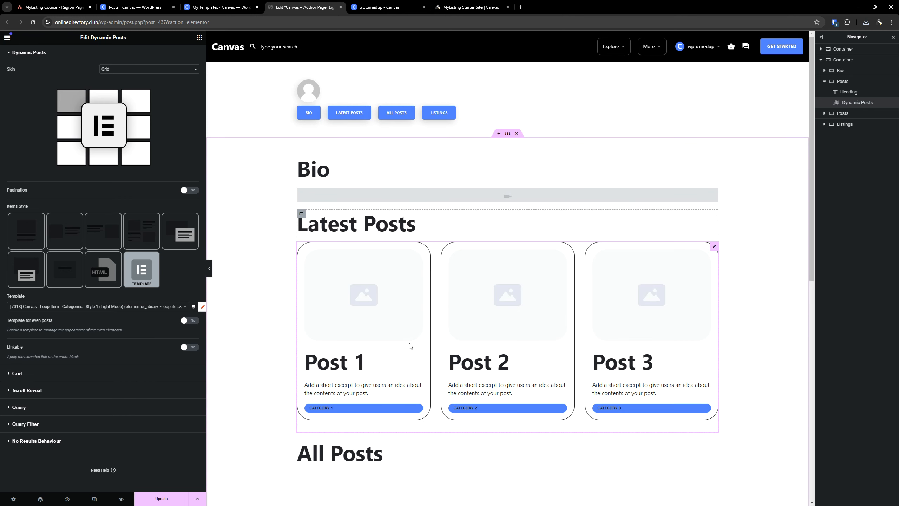
Assign the Canvas - Loop Item - Categories - Style 1 (Light Mode) template to the Dynamic Posts widget under All Posts.
scroll(440, 309, "down", 4)
left_click(385, 342)
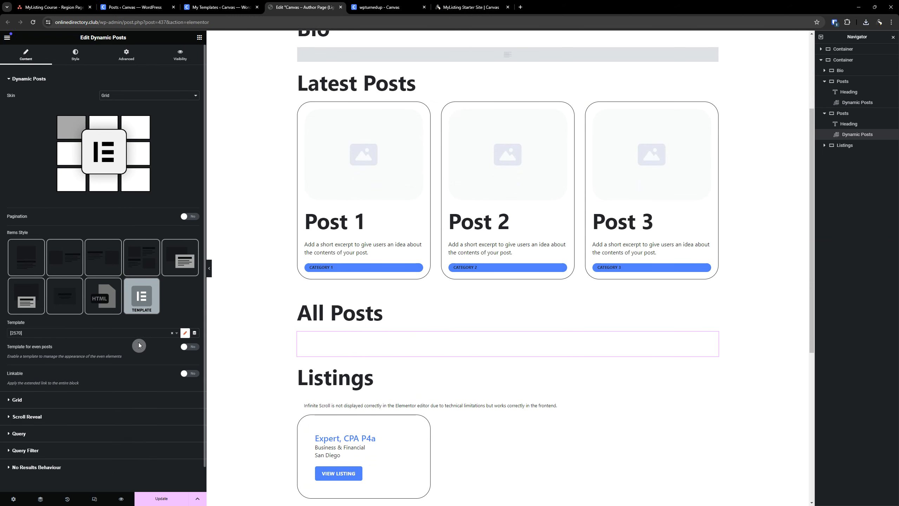
left_click(89, 332)
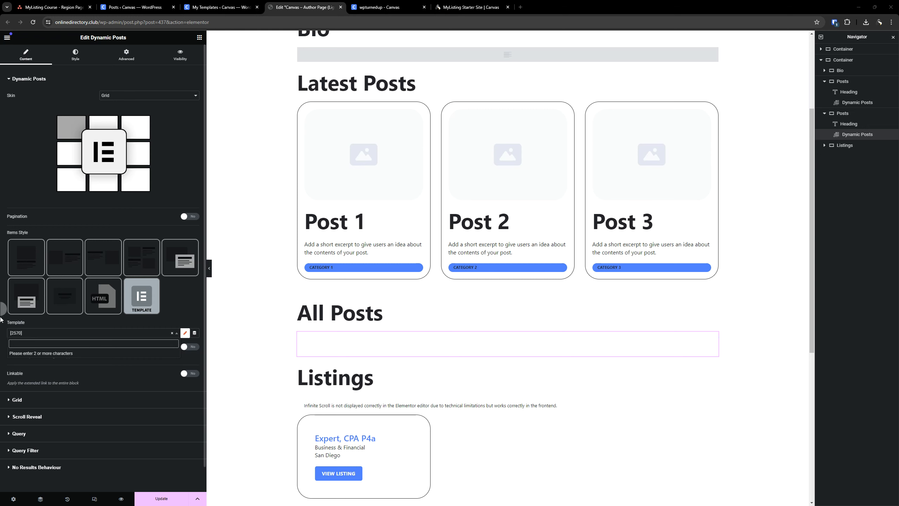
left_click(45, 343)
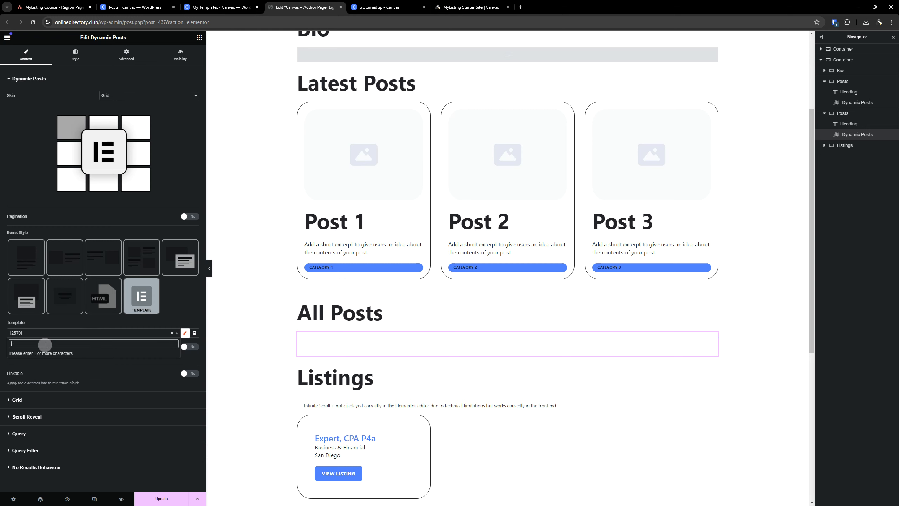
type("loop")
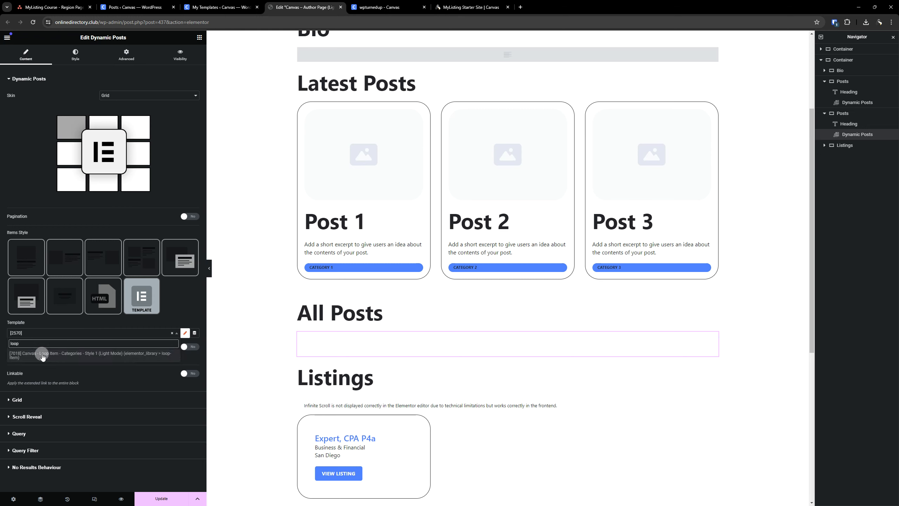
left_click(42, 354)
Examine the grid, items, query and query filter settings of the Dynamic Posts widget under Listings.
scroll(425, 324, "down", 8)
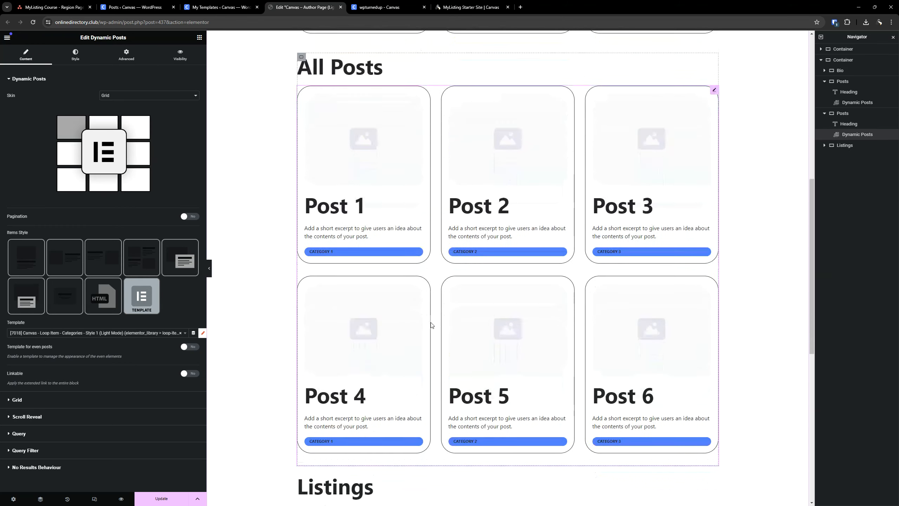
scroll(434, 324, "down", 2)
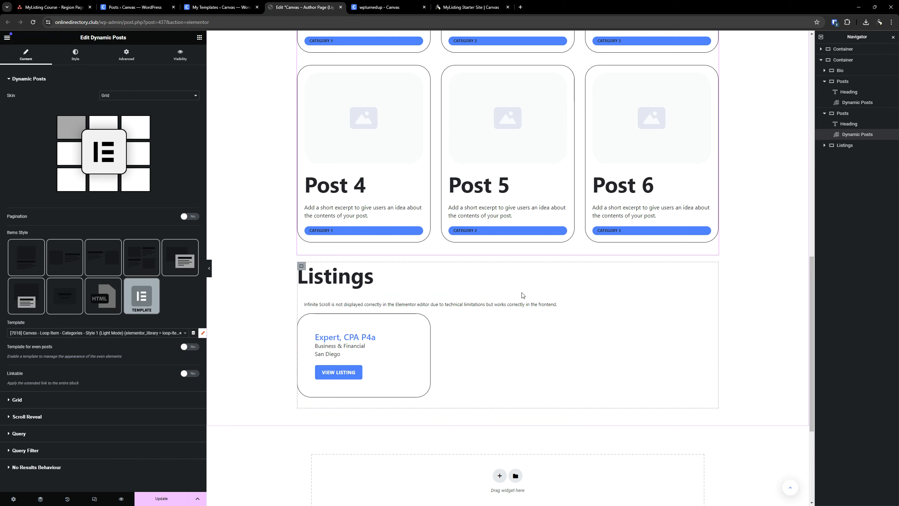
scroll(535, 290, "up", 9)
scroll(535, 288, "down", 8)
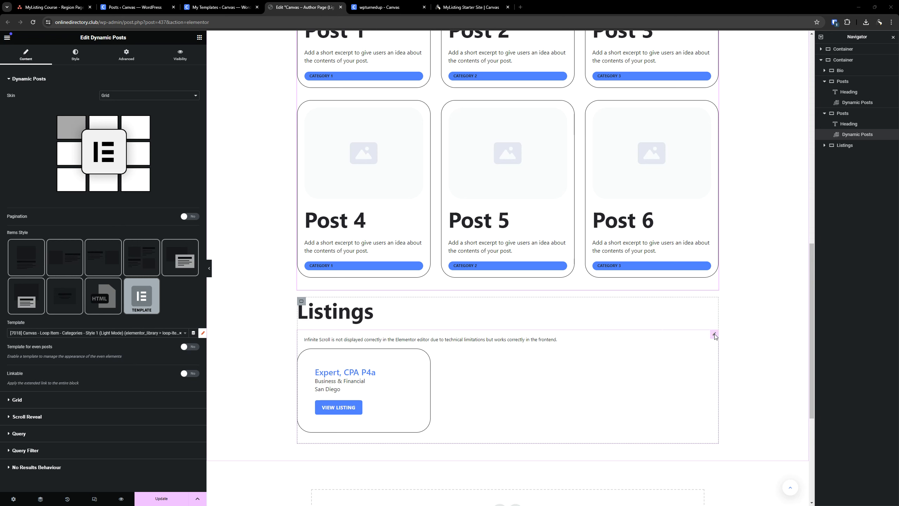
left_click(714, 334)
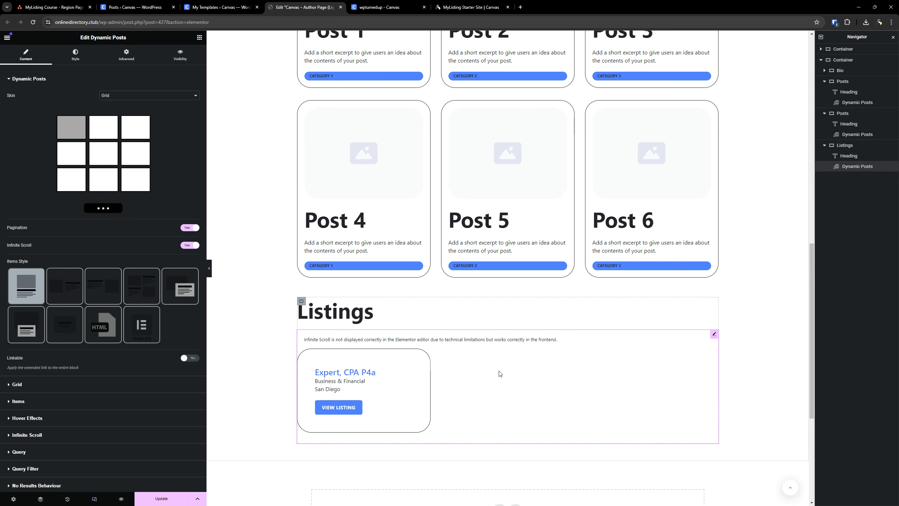
scroll(117, 375, "down", 1)
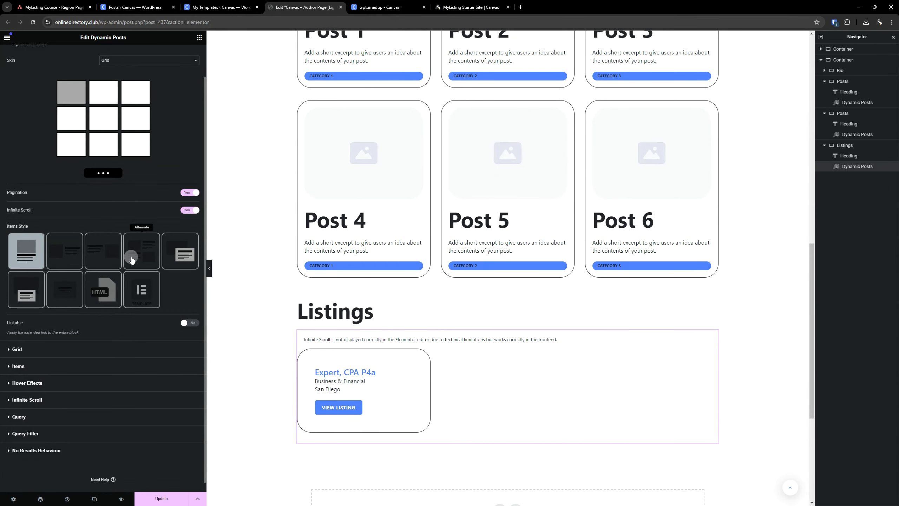
scroll(84, 318, "down", 1)
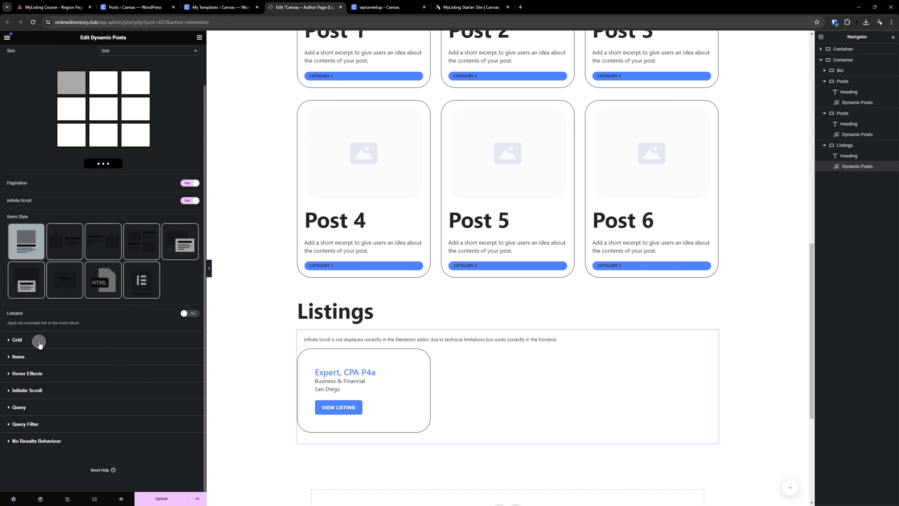
left_click(39, 341)
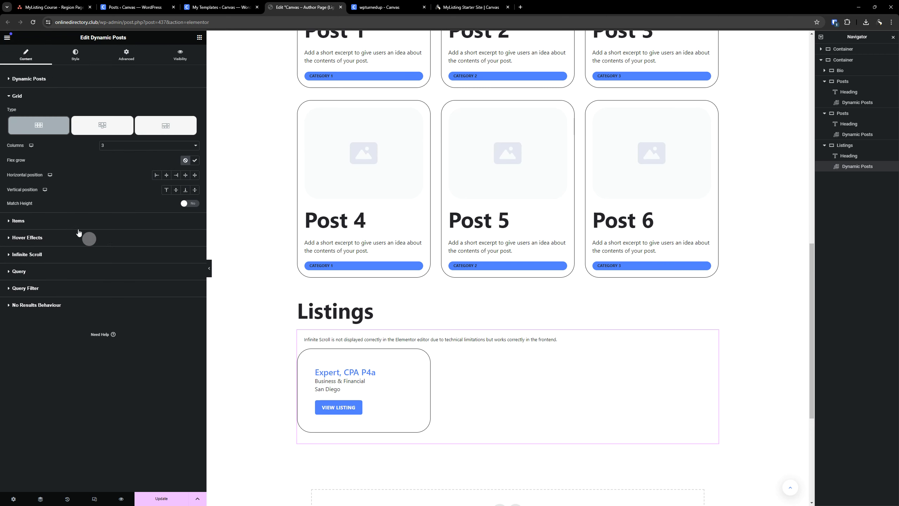
left_click(64, 225)
left_click(30, 287)
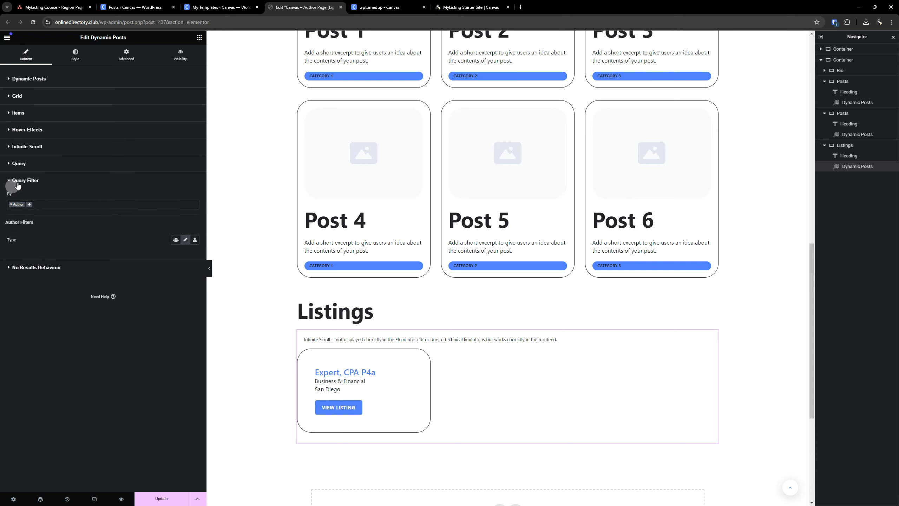
left_click(25, 165)
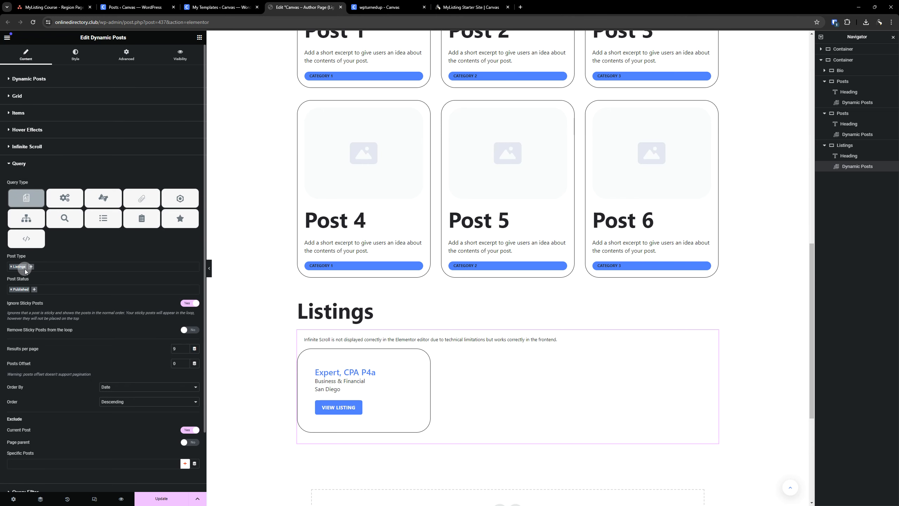
left_click(20, 266)
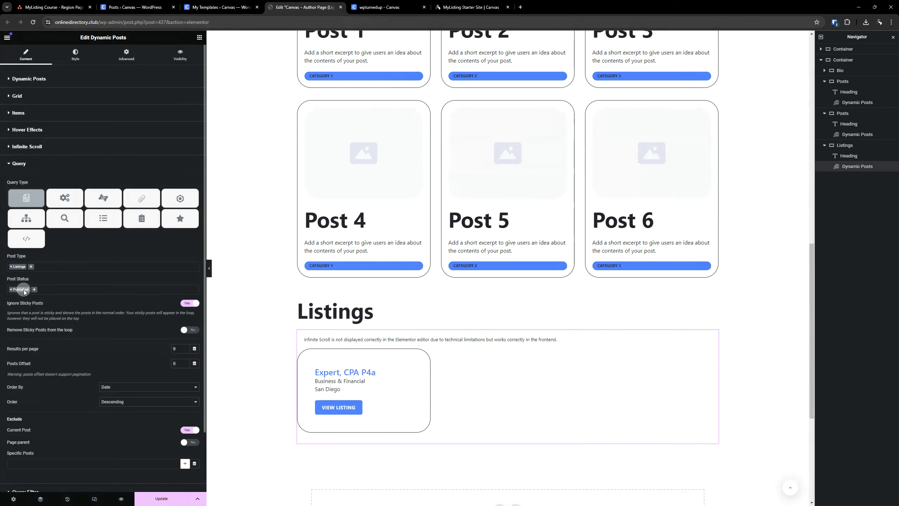
left_click(73, 362)
scroll(105, 275, "down", 2)
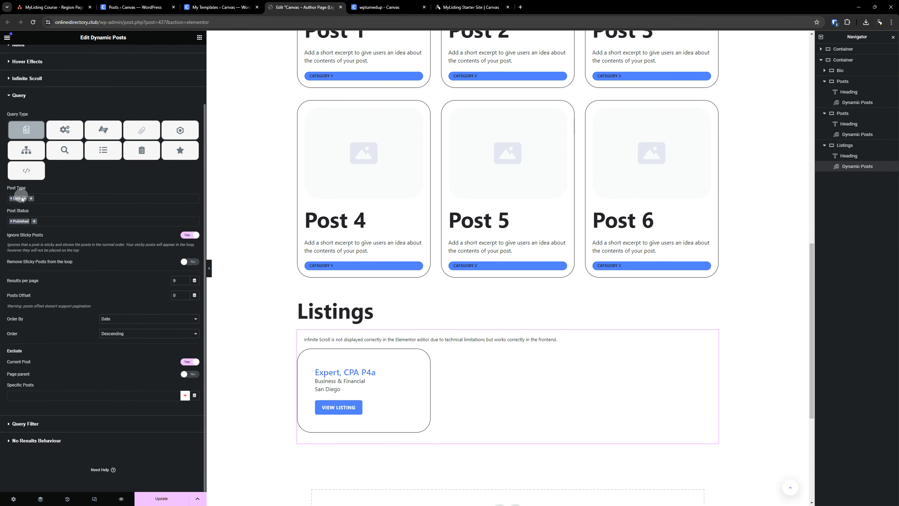
left_click(49, 423)
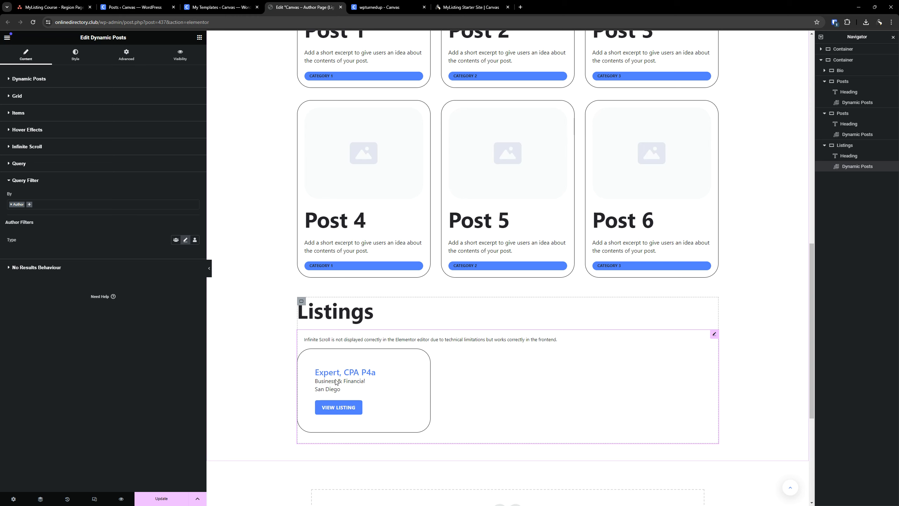
Update the author page template to save the new Dynamic Posts template selections.
scroll(290, 384, "up", 1)
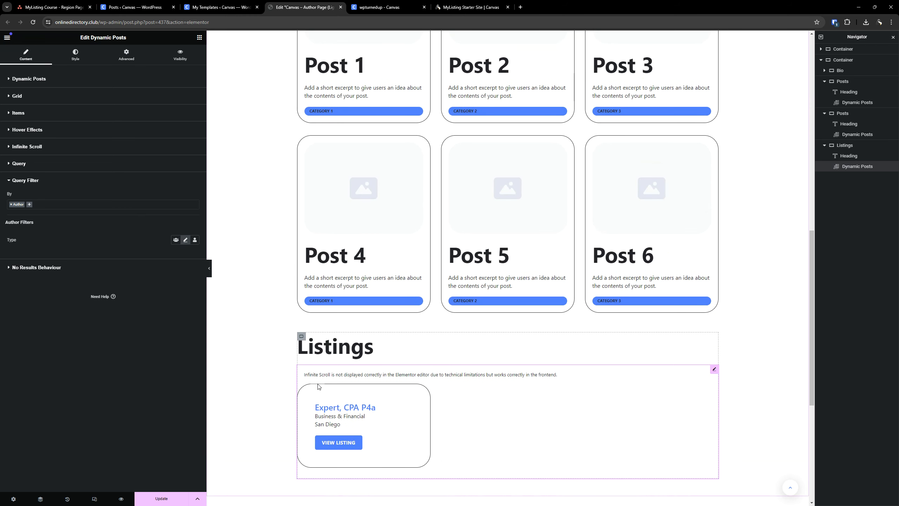
scroll(319, 386, "up", 8)
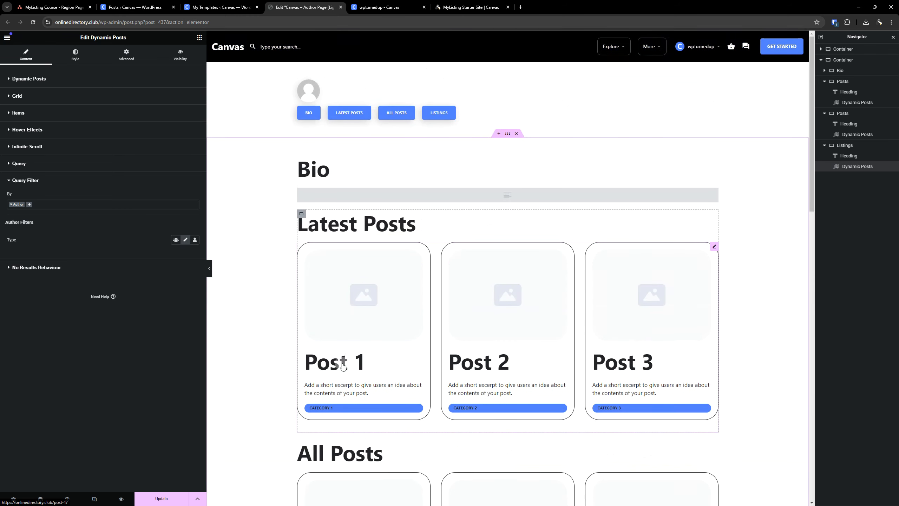
left_click(162, 498)
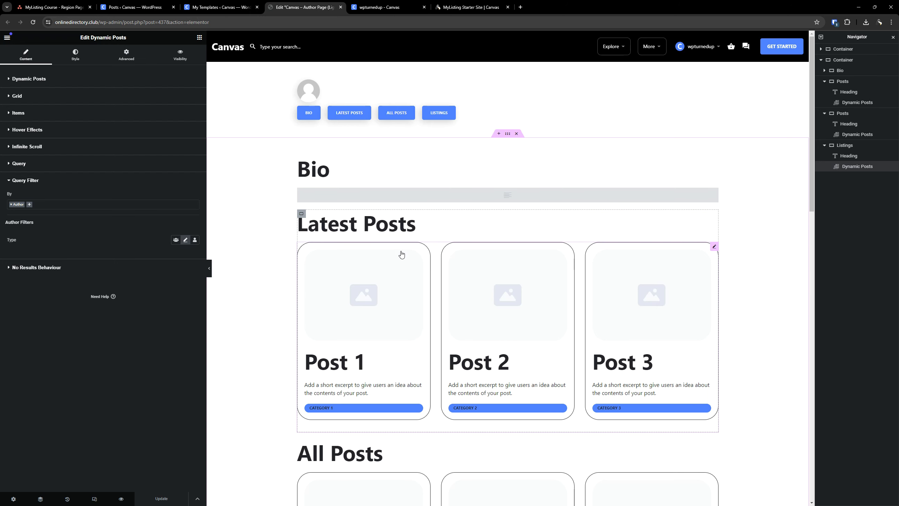
Review the Bio, Latest Posts, All Posts and Listings sections throughout the author page template.
scroll(401, 255, "down", 5)
scroll(400, 277, "up", 5)
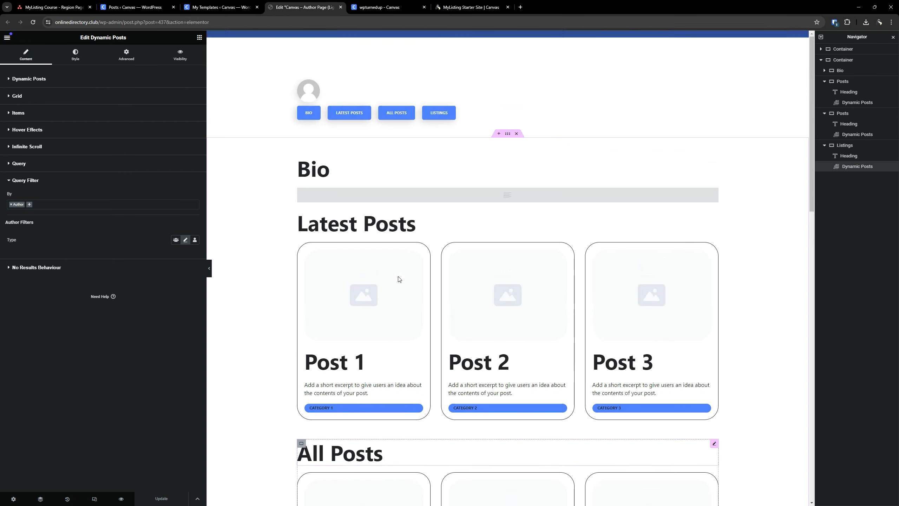
scroll(399, 278, "down", 18)
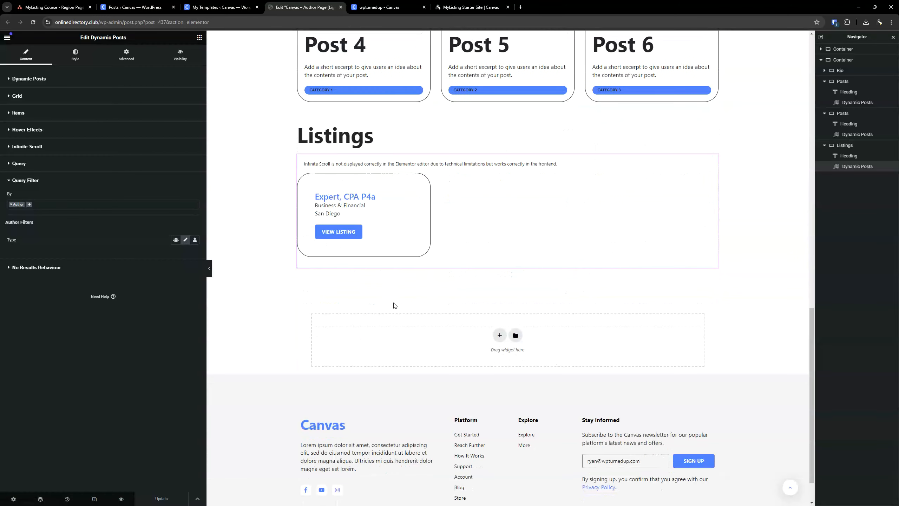
scroll(395, 305, "up", 12)
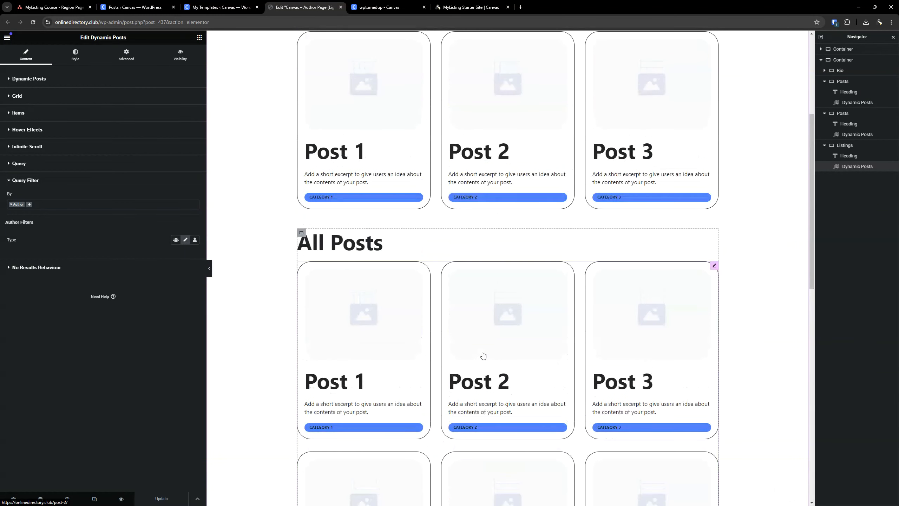
scroll(483, 355, "up", 6)
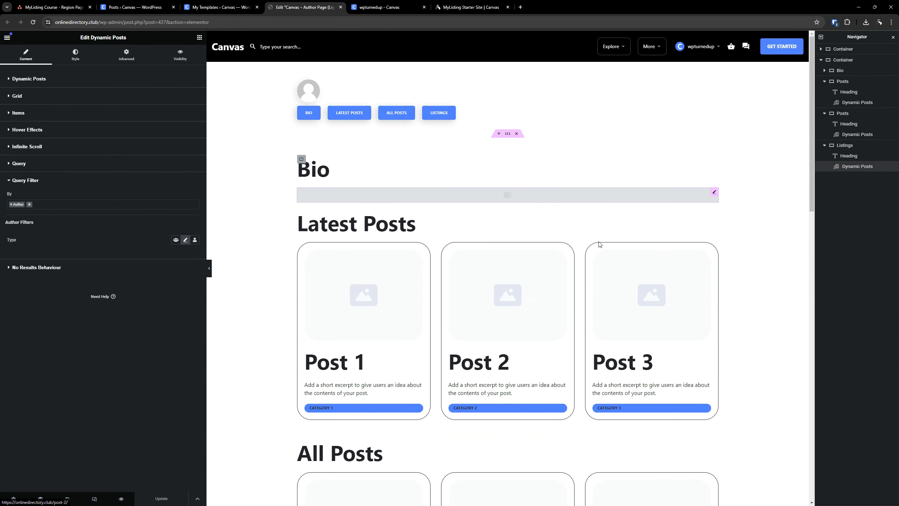
scroll(293, 282, "down", 6)
scroll(487, 286, "up", 6)
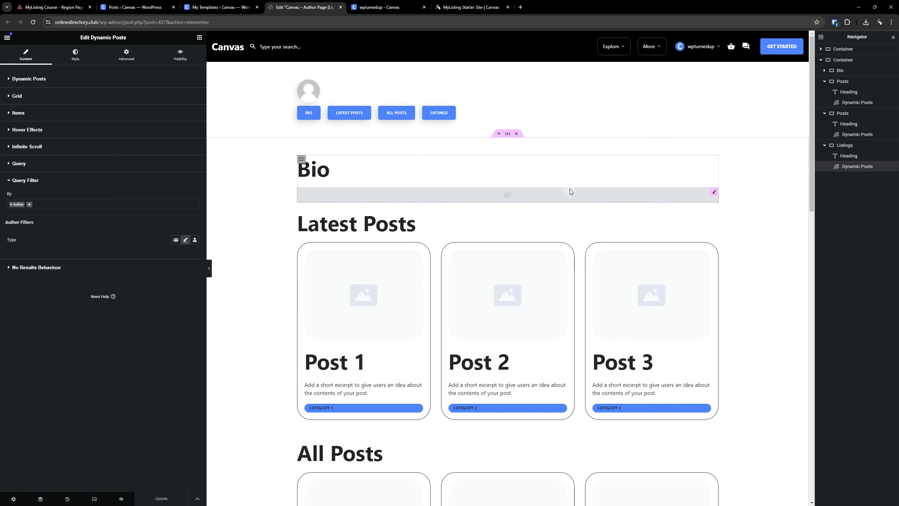
scroll(497, 225, "down", 5)
scroll(467, 285, "up", 5)
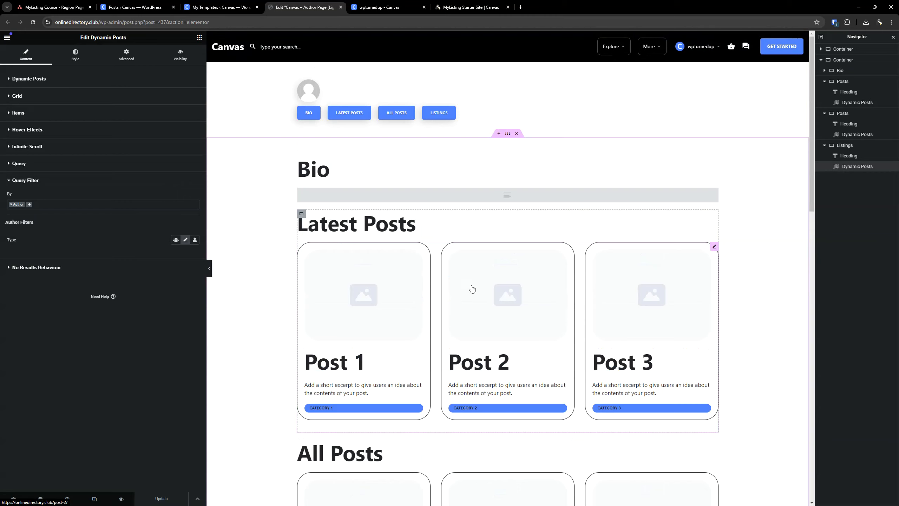
scroll(403, 233, "down", 2)
scroll(548, 212, "down", 5)
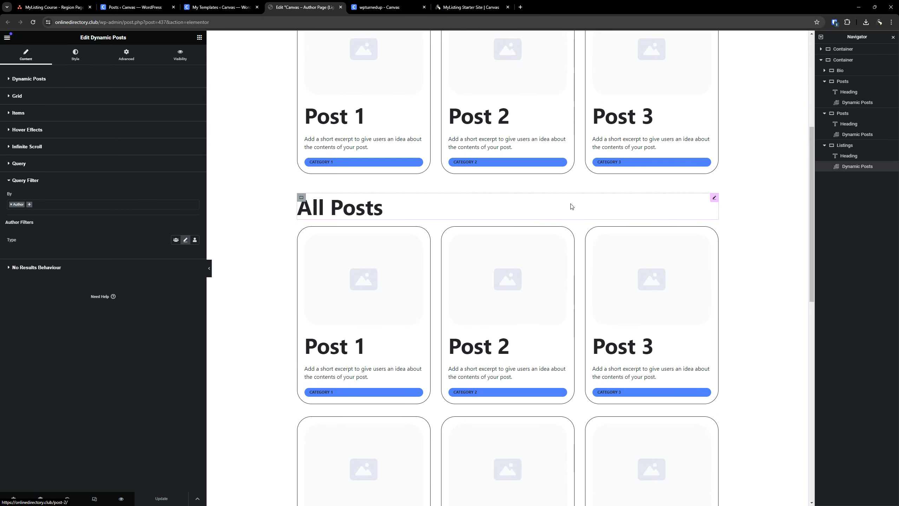
scroll(571, 206, "down", 10)
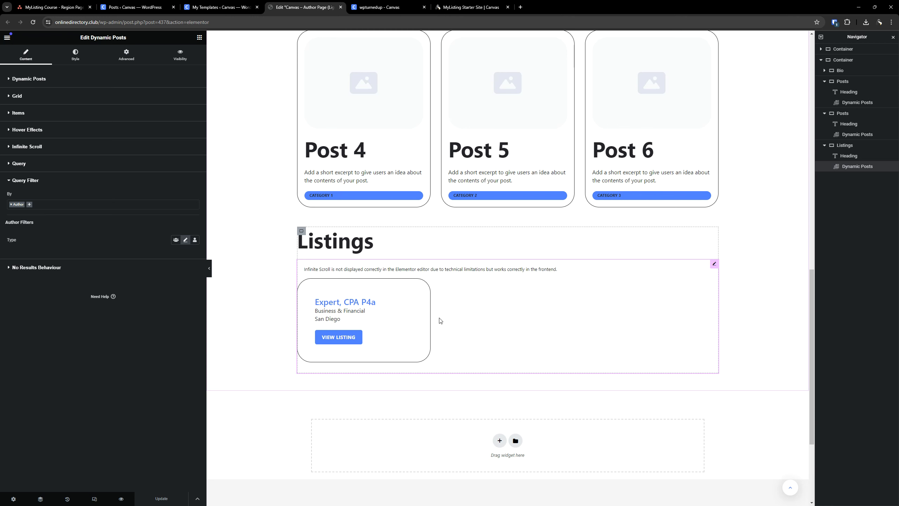
scroll(442, 342, "up", 2)
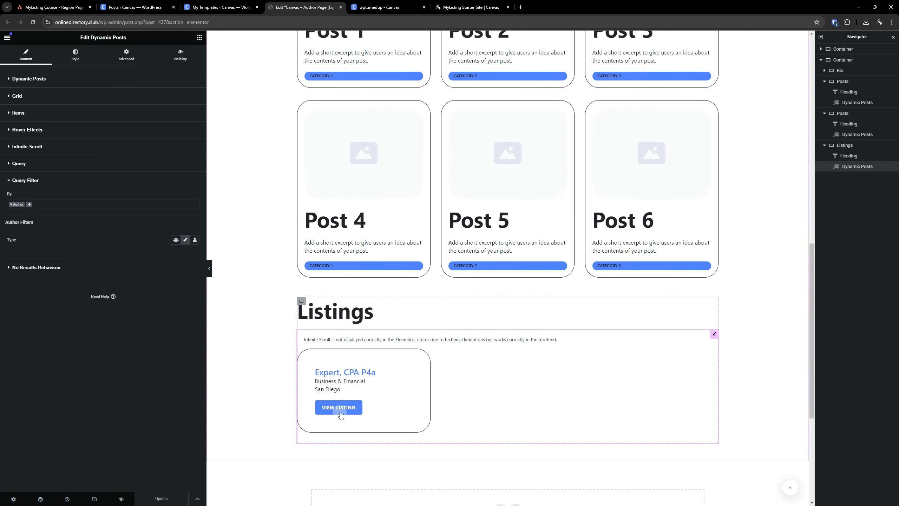
scroll(553, 406, "up", 6)
Reopen the settings of the Dynamic Posts widget under Listings.
left_click(7, 37)
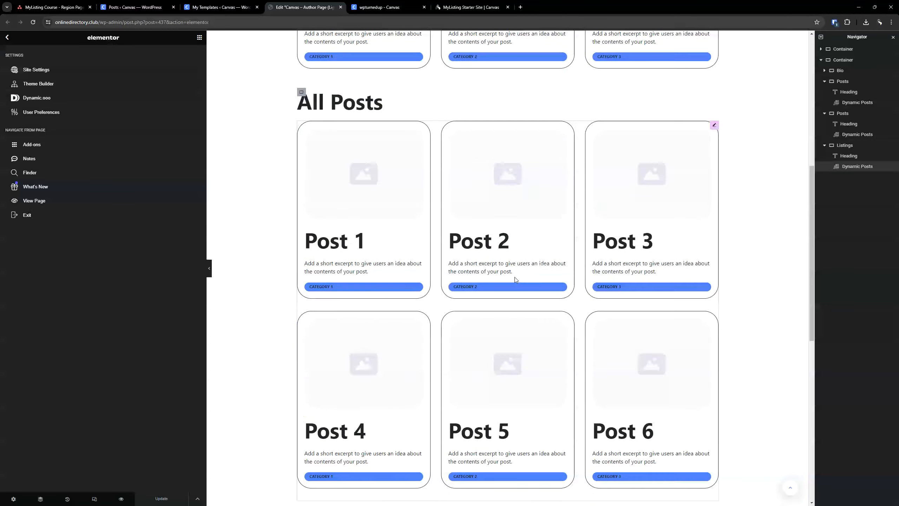
scroll(545, 281, "down", 9)
scroll(573, 281, "down", 3)
left_click(714, 123)
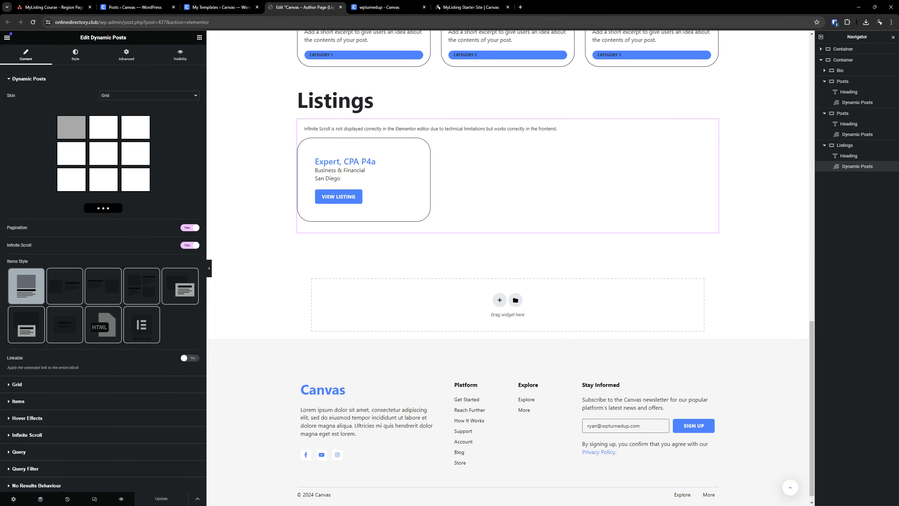
Open WPCodeBox 2 in the WordPress admin and move the MLC - Enhanced Region Permalinks snippet into the PHP folder.
left_click(135, 7)
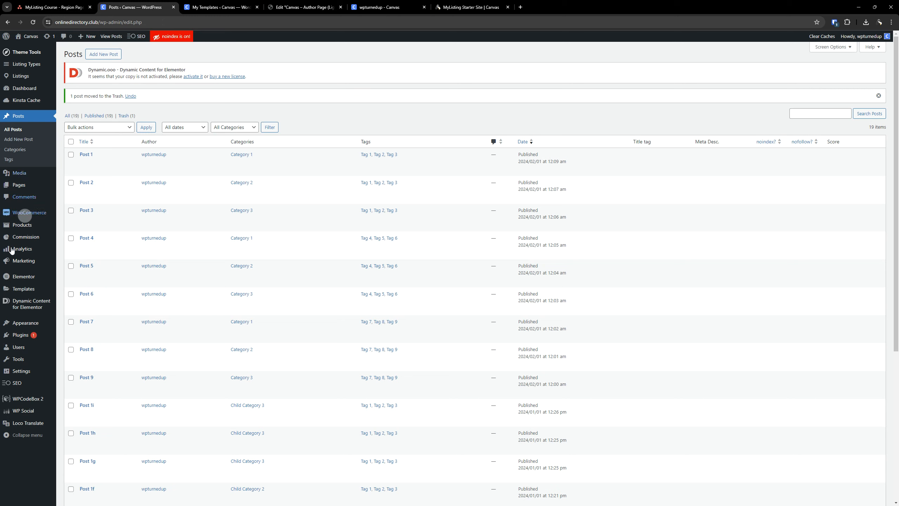
left_click(32, 400)
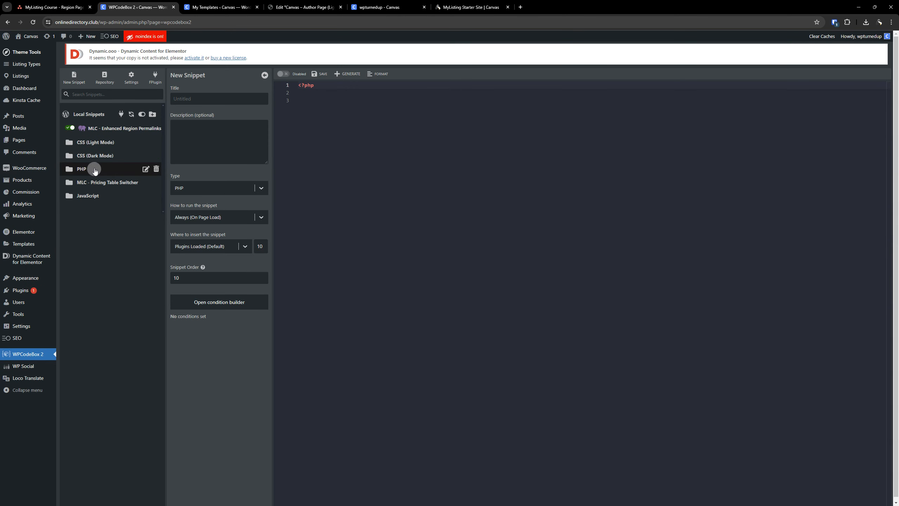
left_click(94, 169)
left_click_drag(96, 129, 91, 169)
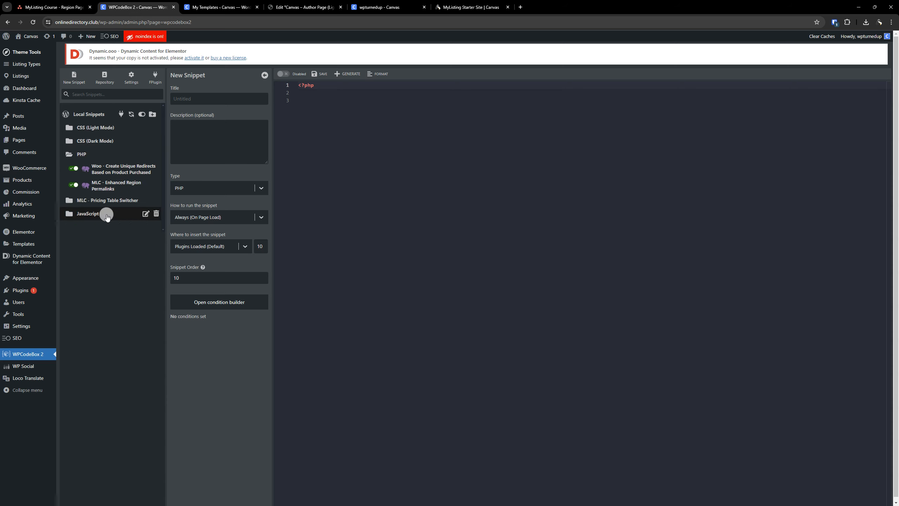
left_click(84, 155)
left_click(94, 131)
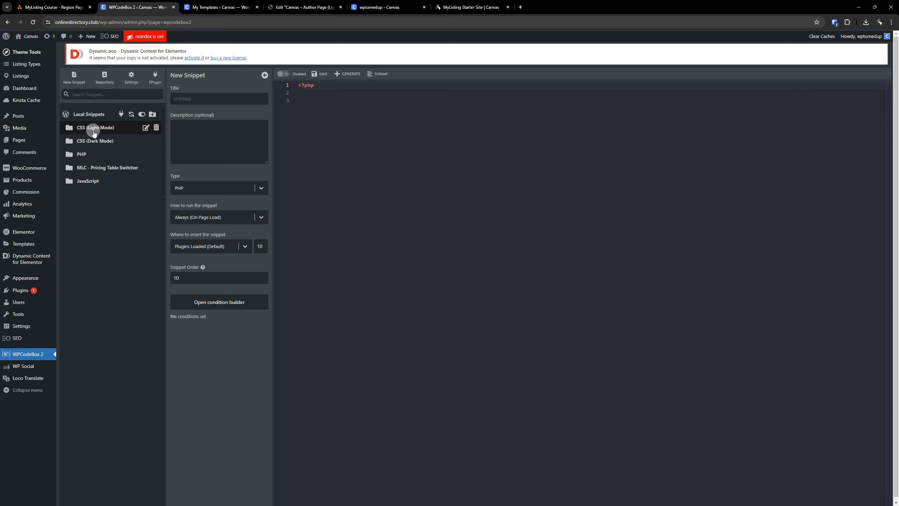
Return to the author page template and examine the query filter and query settings of the Dynamic Posts widget under Listings.
left_click(467, 7)
left_click(383, 7)
left_click(336, 2)
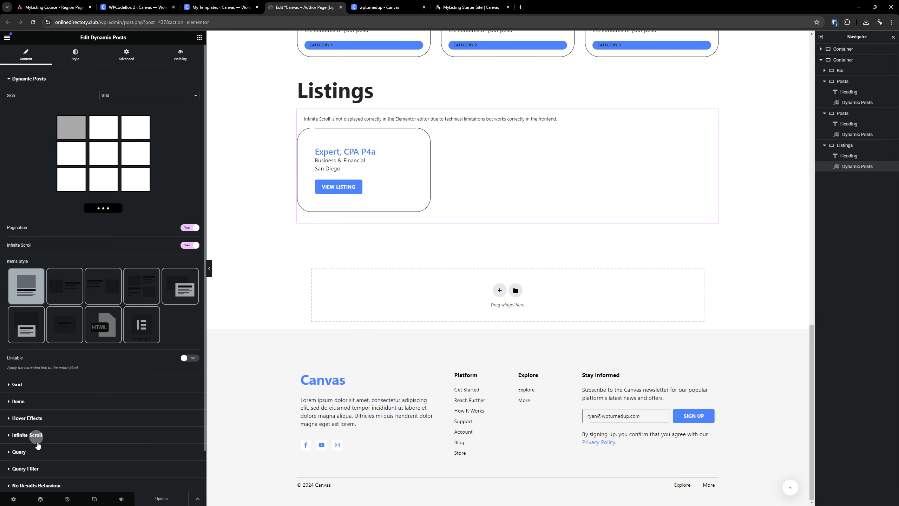
left_click(37, 468)
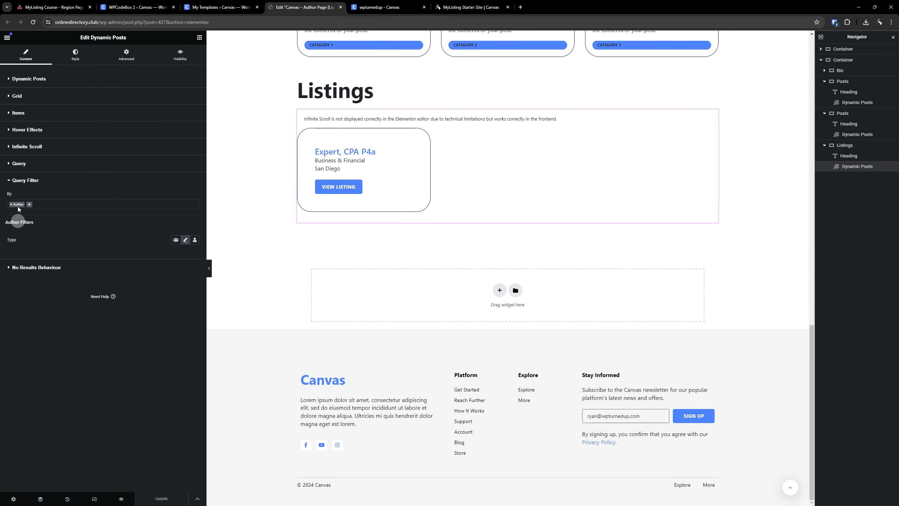
left_click(24, 165)
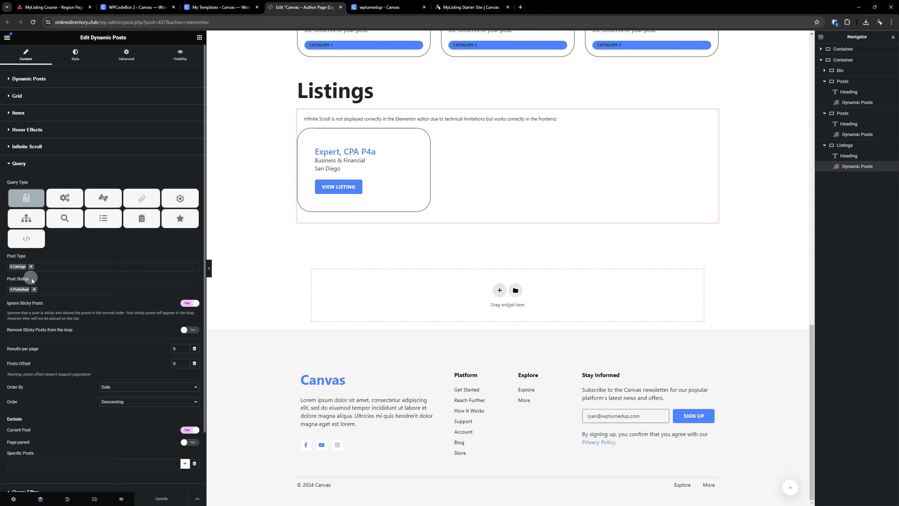
Open the settings of the Dynamic Posts widget under All Posts and examine its layout and item template.
scroll(433, 147, "up", 5)
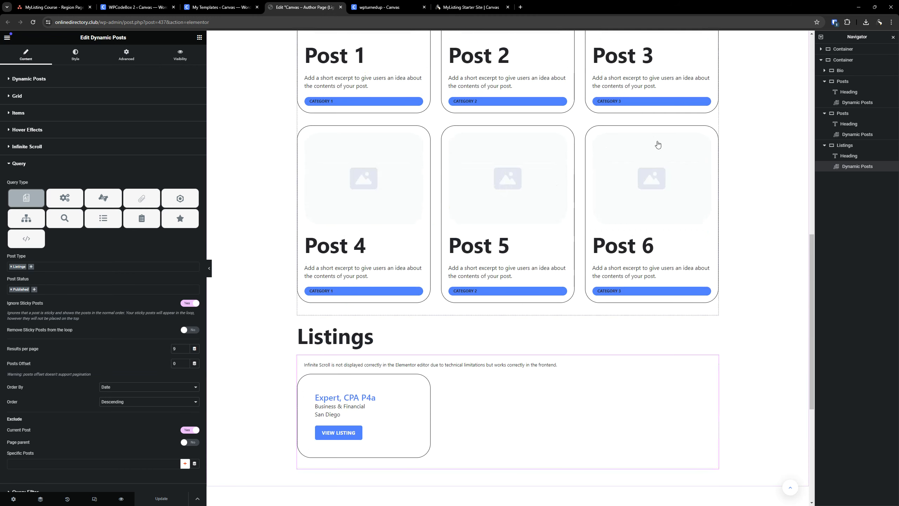
scroll(657, 144, "up", 5)
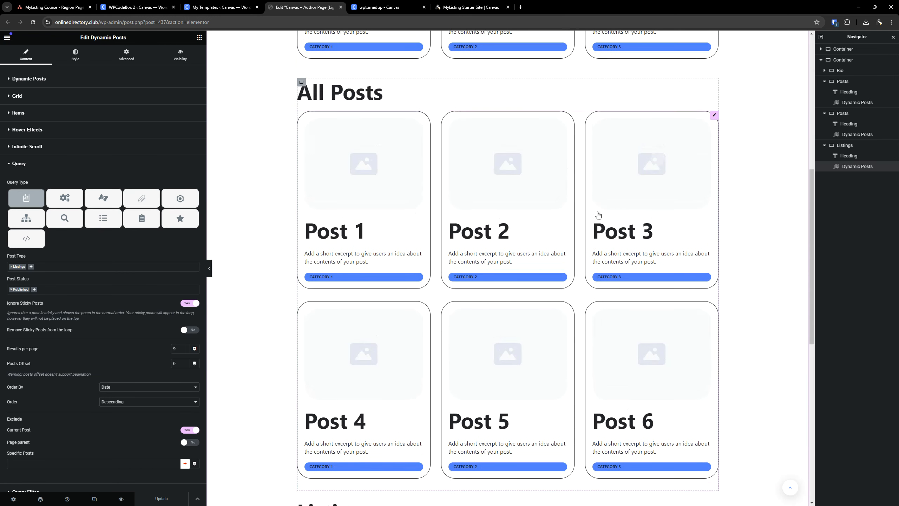
left_click(712, 117)
scroll(90, 392, "down", 1)
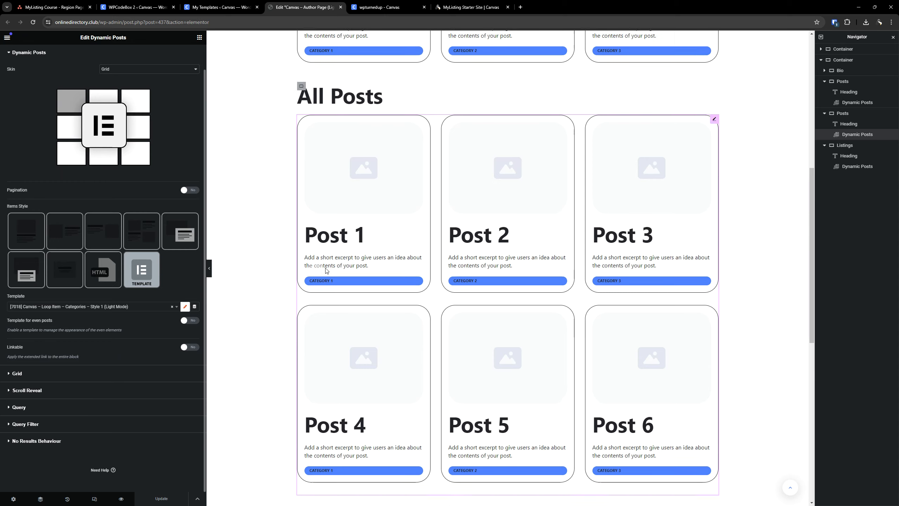
scroll(326, 271, "up", 10)
Add a Posts widget in a new container below Listings and examine its query source options.
scroll(367, 277, "down", 20)
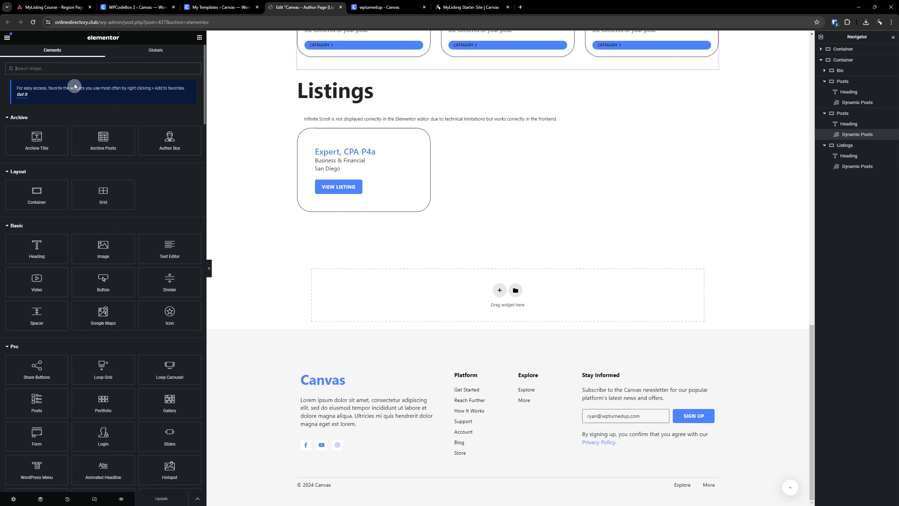
type("post")
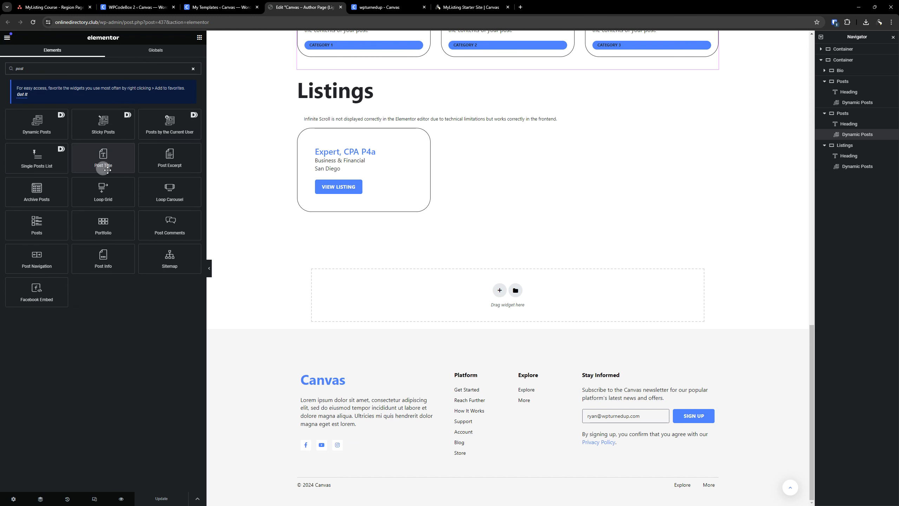
left_click_drag(37, 223, 385, 298)
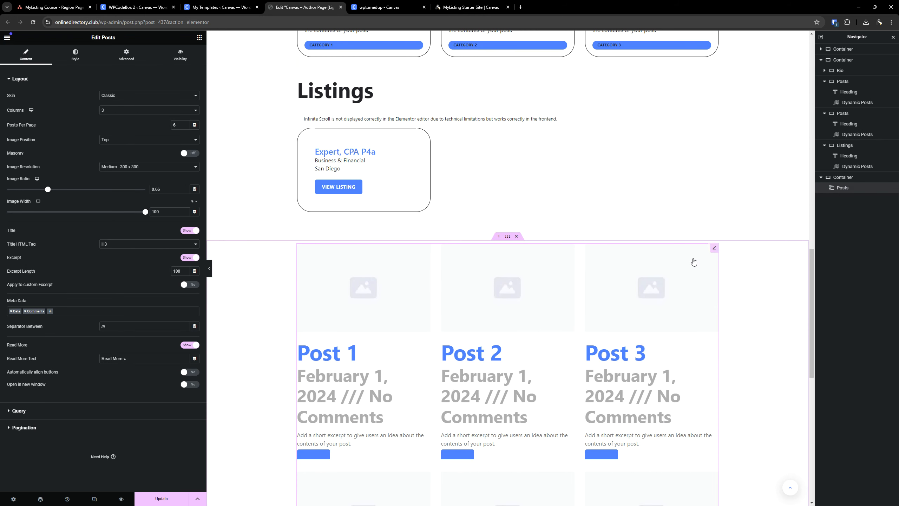
left_click(30, 410)
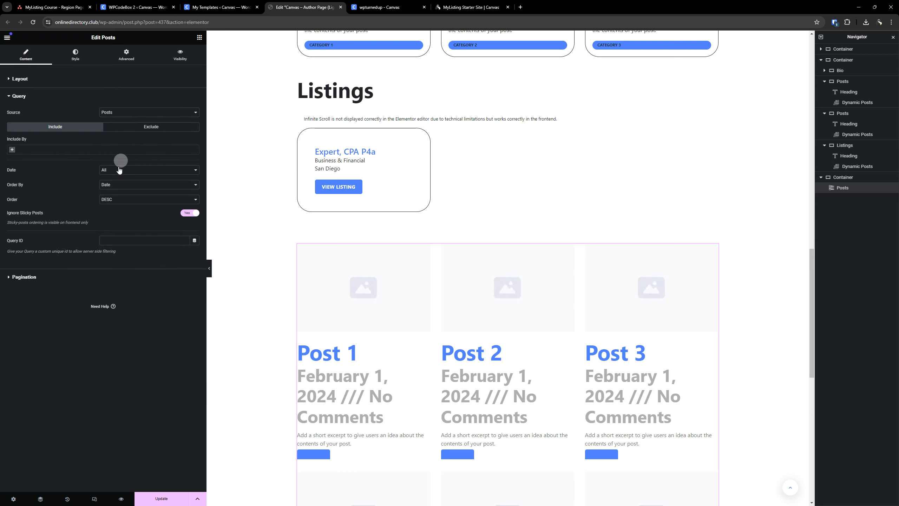
left_click(106, 112)
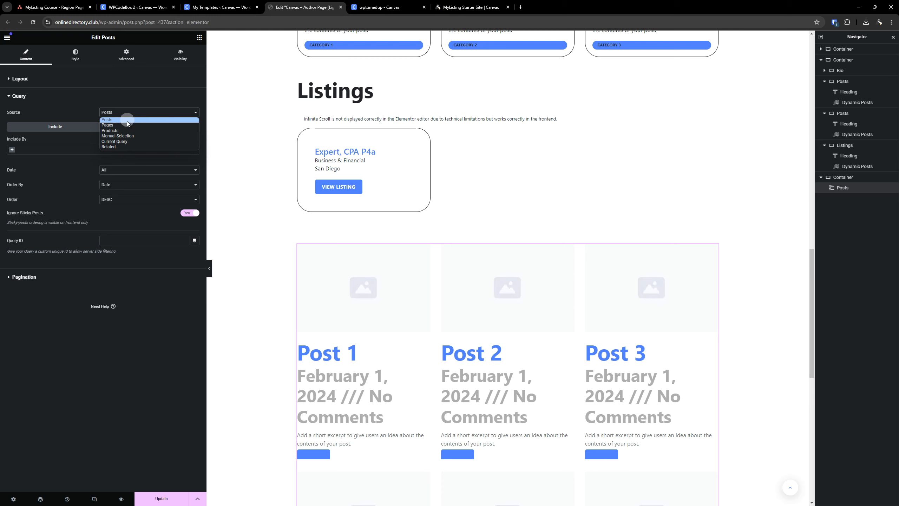
left_click(156, 353)
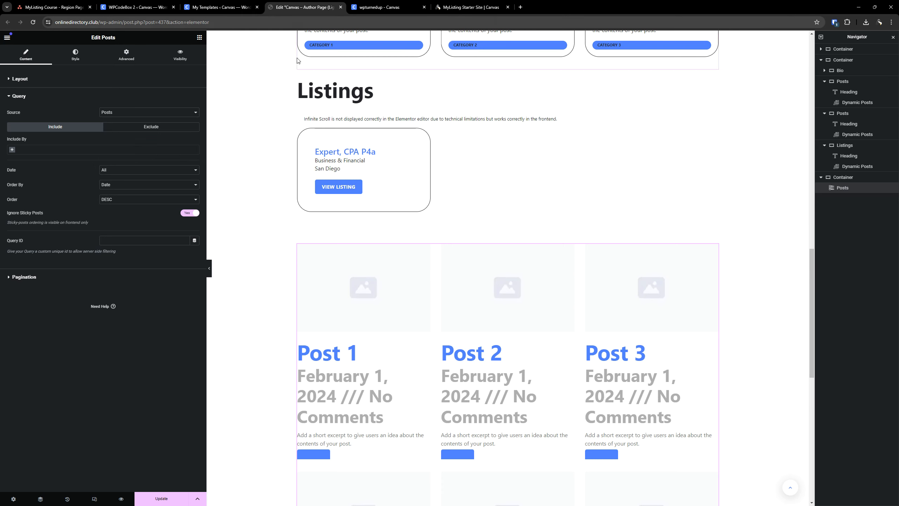
Delete the container holding the Posts widget below Listings and update the author page template.
right_click(455, 288)
left_click(517, 238)
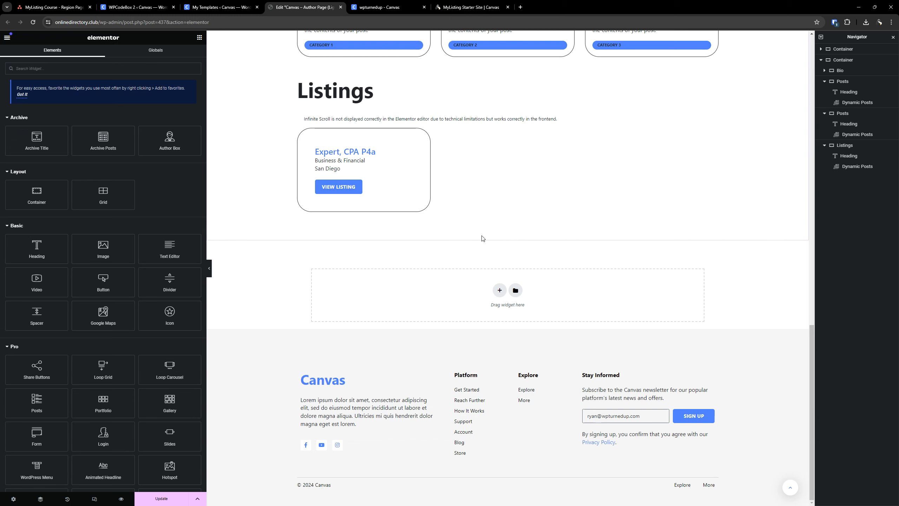
left_click(188, 495)
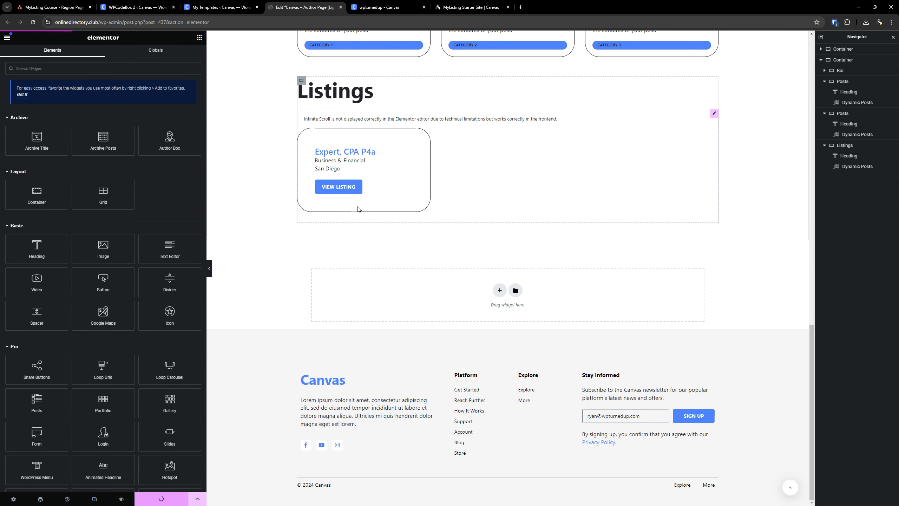
Open the settings of the Dynamic Posts widget under Listings and look over the sections above it.
scroll(465, 240, "up", 3)
left_click(431, 258)
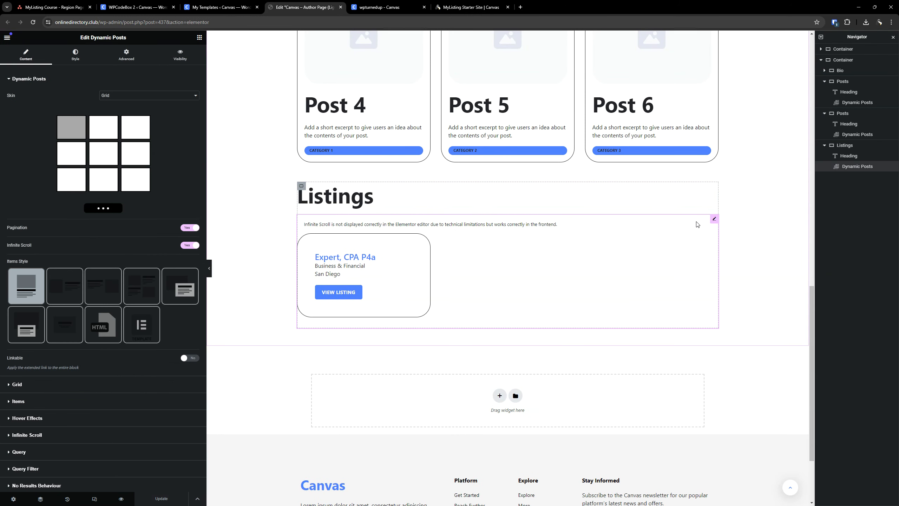
scroll(450, 325, "up", 10)
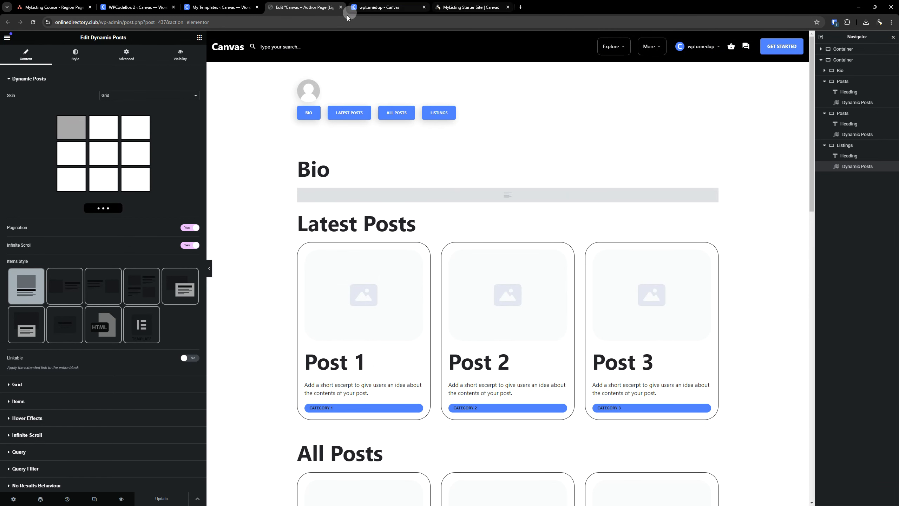
Reload the live author page and review its Bio, Latest Posts, All Posts and Listings sections.
left_click(352, 4)
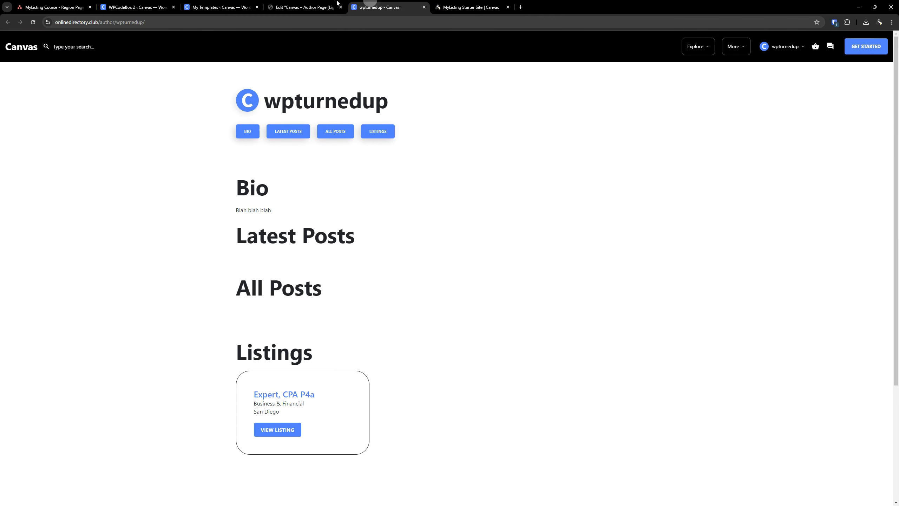
left_click(33, 24)
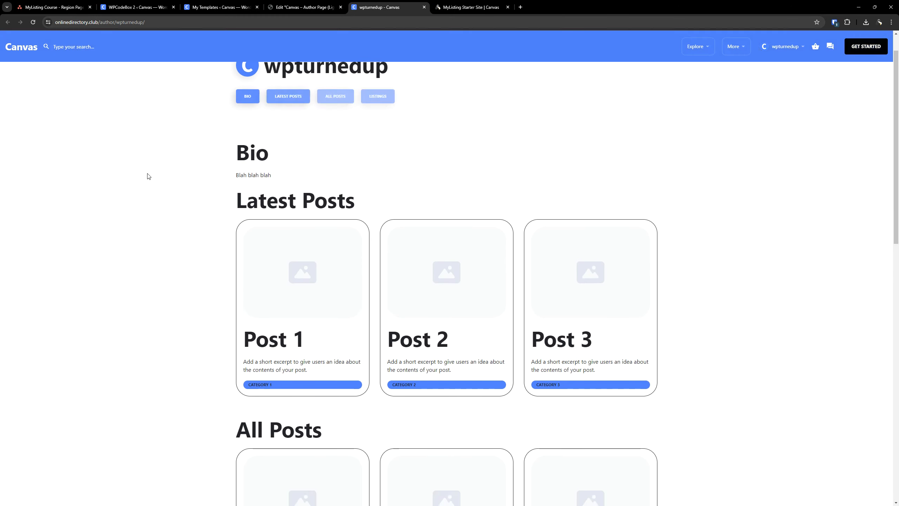
scroll(148, 176, "down", 12)
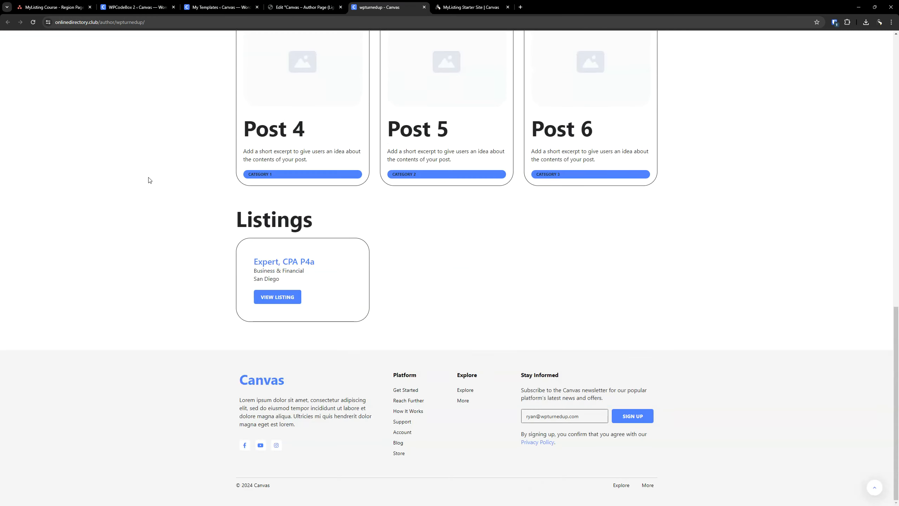
scroll(94, 213, "up", 6)
scroll(96, 216, "up", 6)
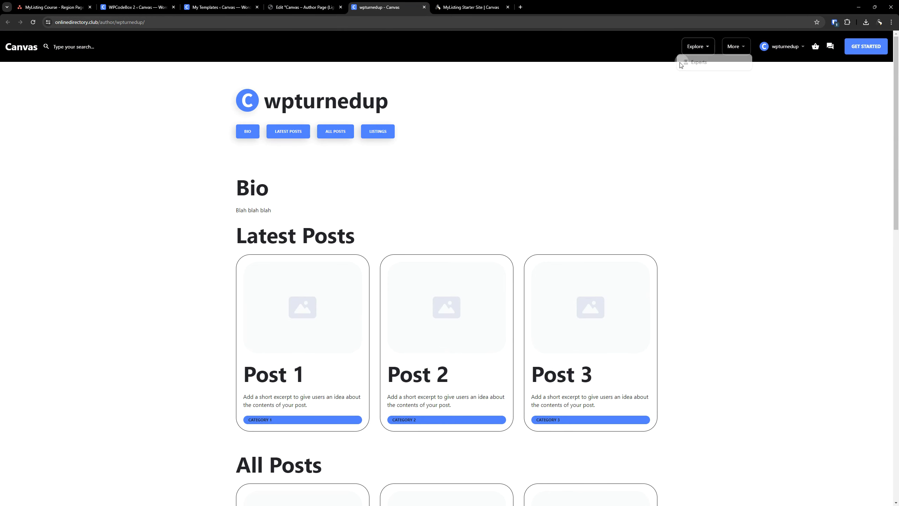